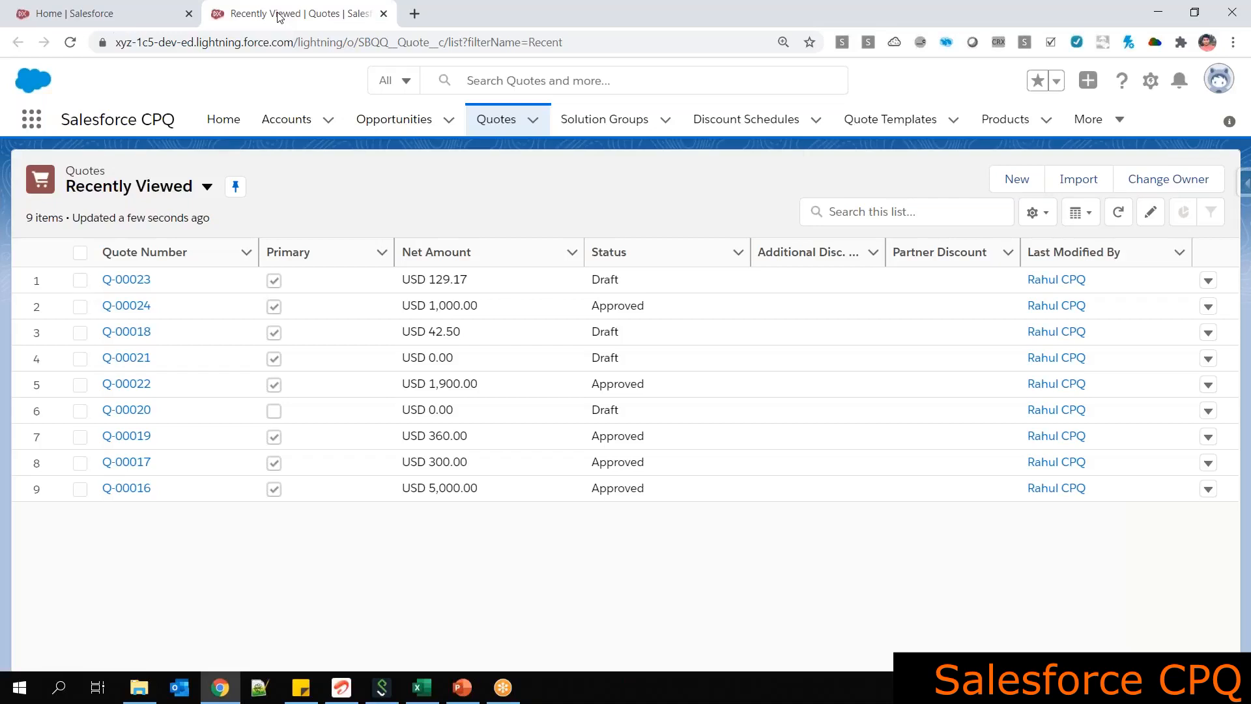
Open the Mechanical Bundle record from the recently viewed products
{"action": "left_click", "coordinate": [104, 15]}
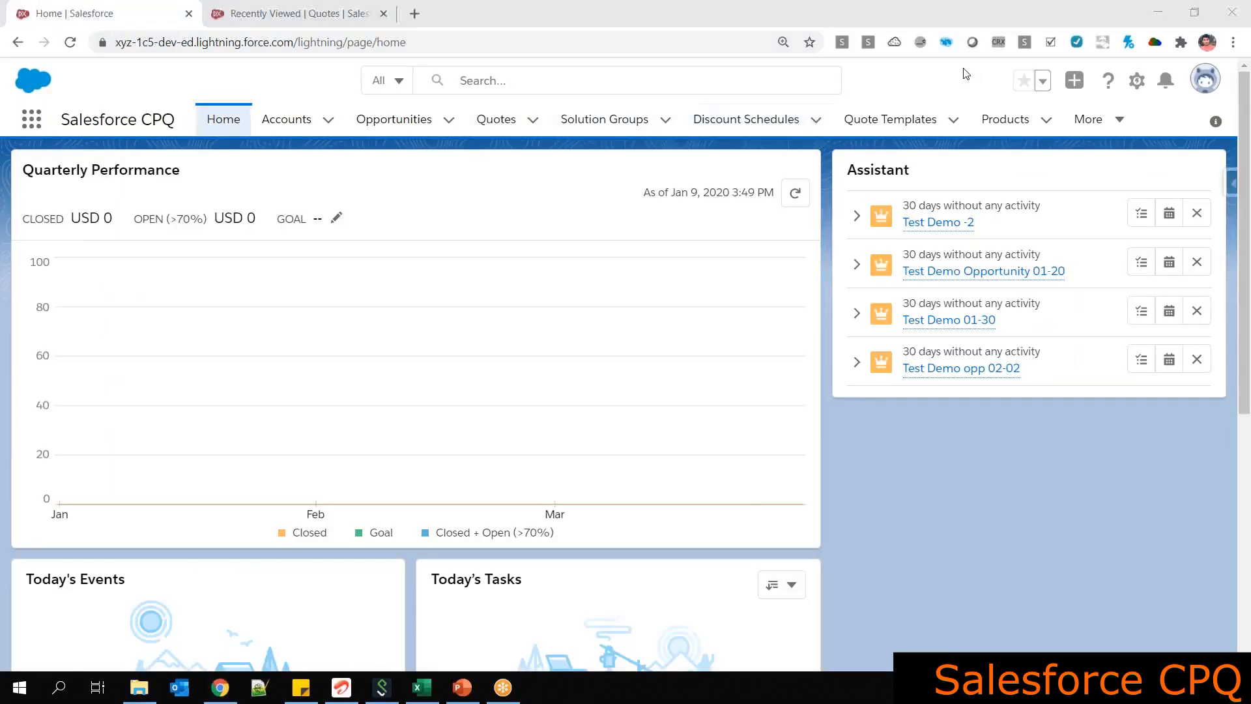
{"action": "left_click", "coordinate": [997, 119]}
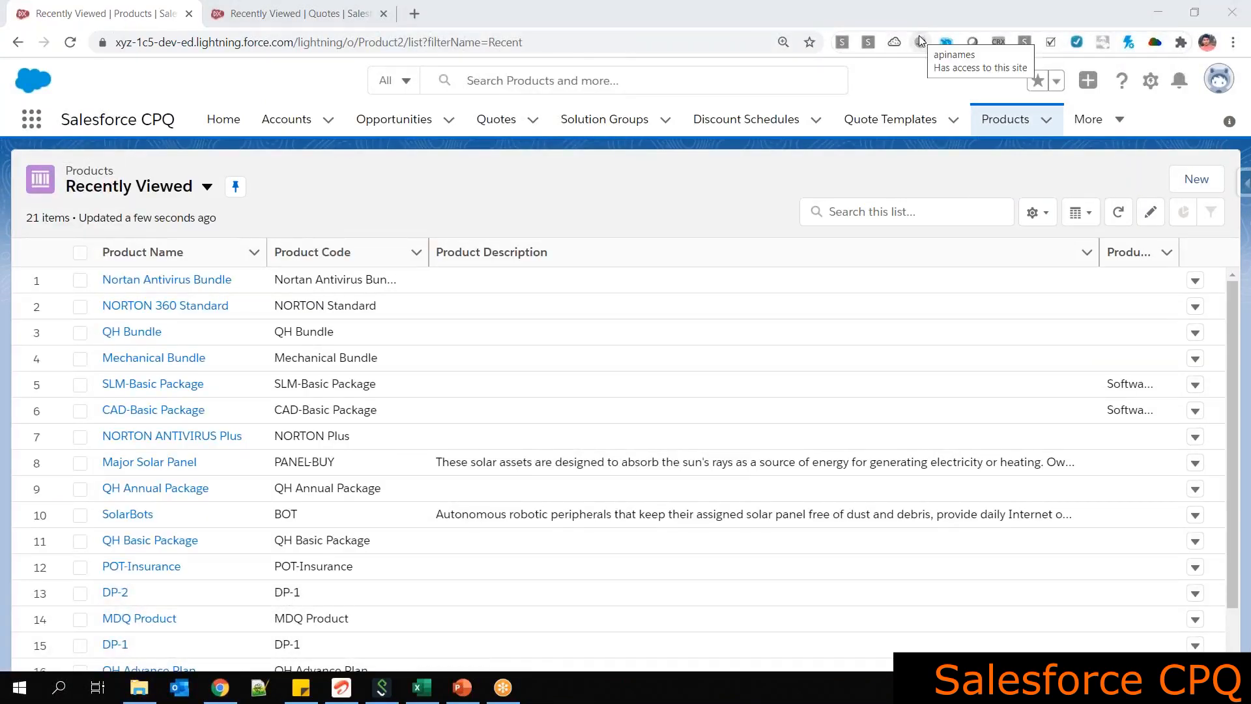
{"action": "left_click", "coordinate": [178, 363]}
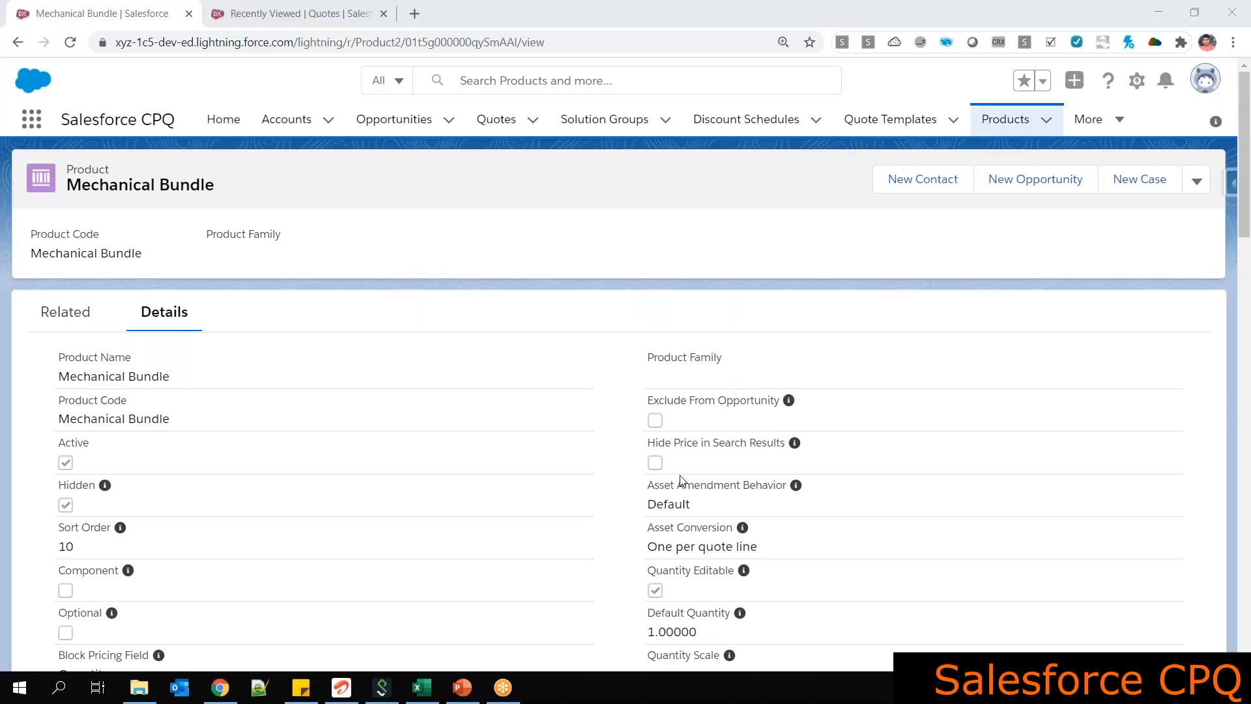
Review the Mechanical Bundle's detail fields down to the Salesforce CPQ Configuration section
{"action": "scroll", "coordinate": [649, 664], "scroll_direction": "down", "scroll_amount": 1}
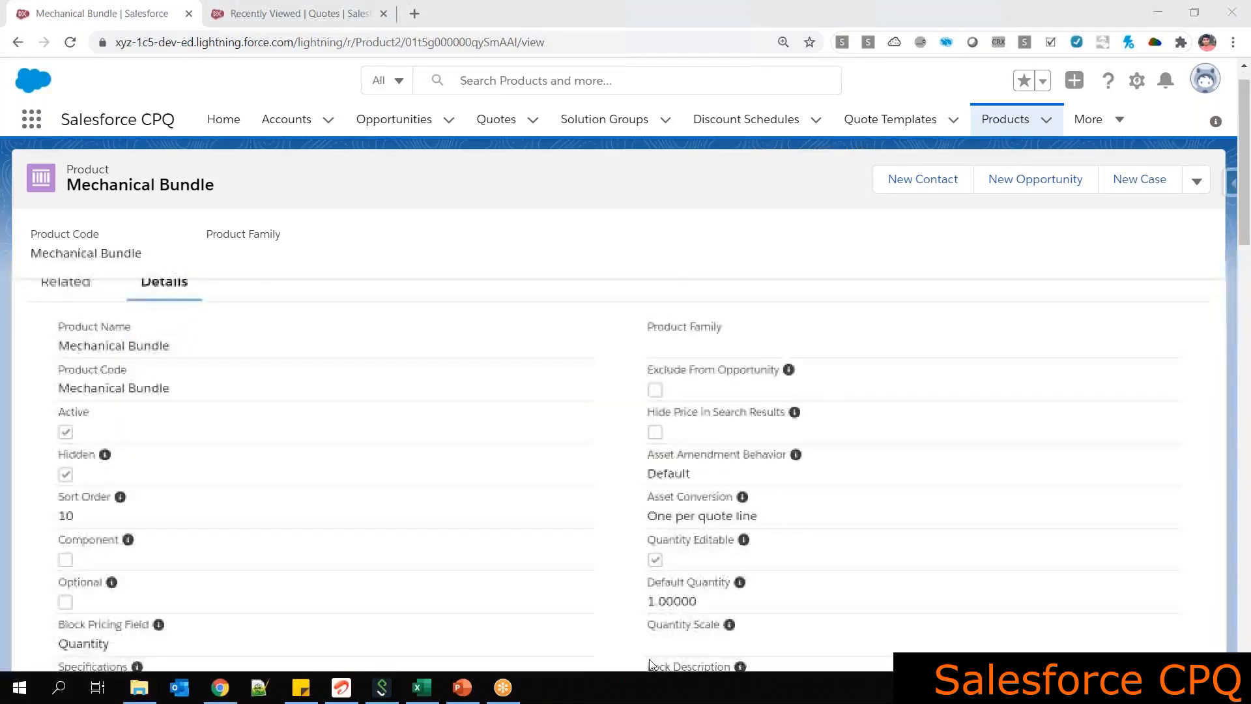
{"action": "scroll", "coordinate": [650, 663], "scroll_direction": "down", "scroll_amount": 5}
{"action": "scroll", "coordinate": [399, 514], "scroll_direction": "up", "scroll_amount": 5}
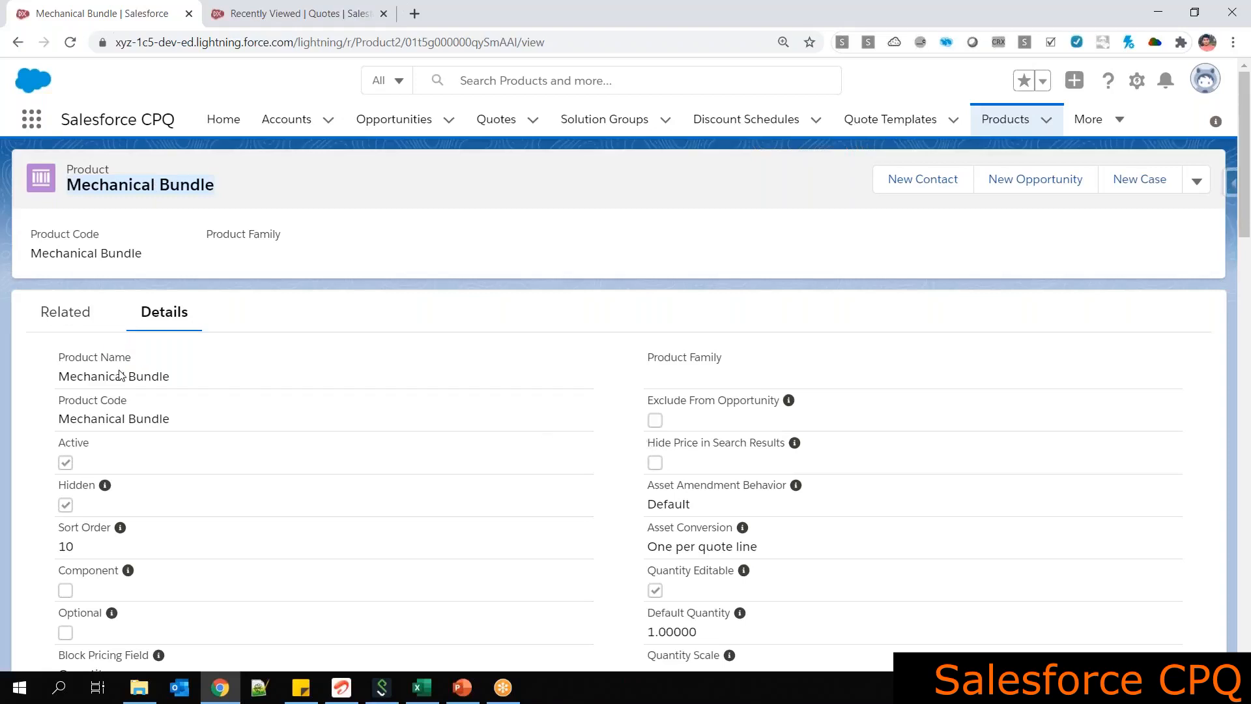
{"action": "scroll", "coordinate": [173, 504], "scroll_direction": "down", "scroll_amount": 2}
{"action": "scroll", "coordinate": [206, 482], "scroll_direction": "down", "scroll_amount": 5}
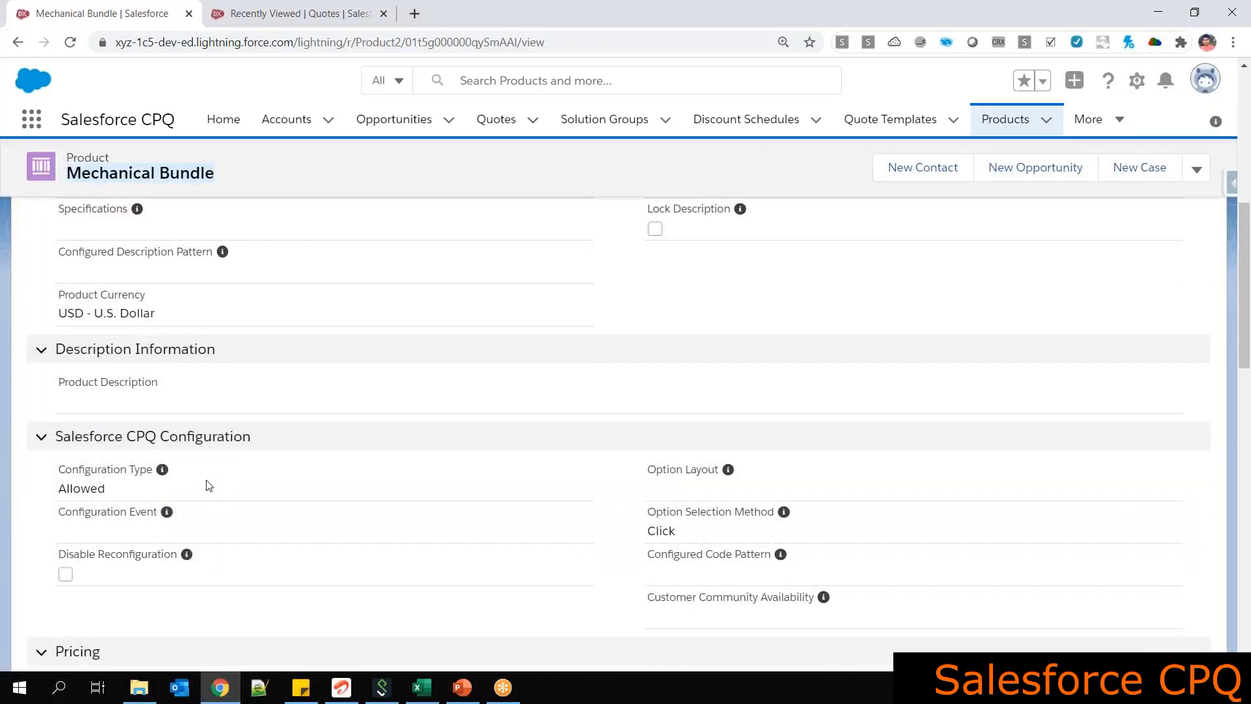
{"action": "double_click", "coordinate": [95, 158]}
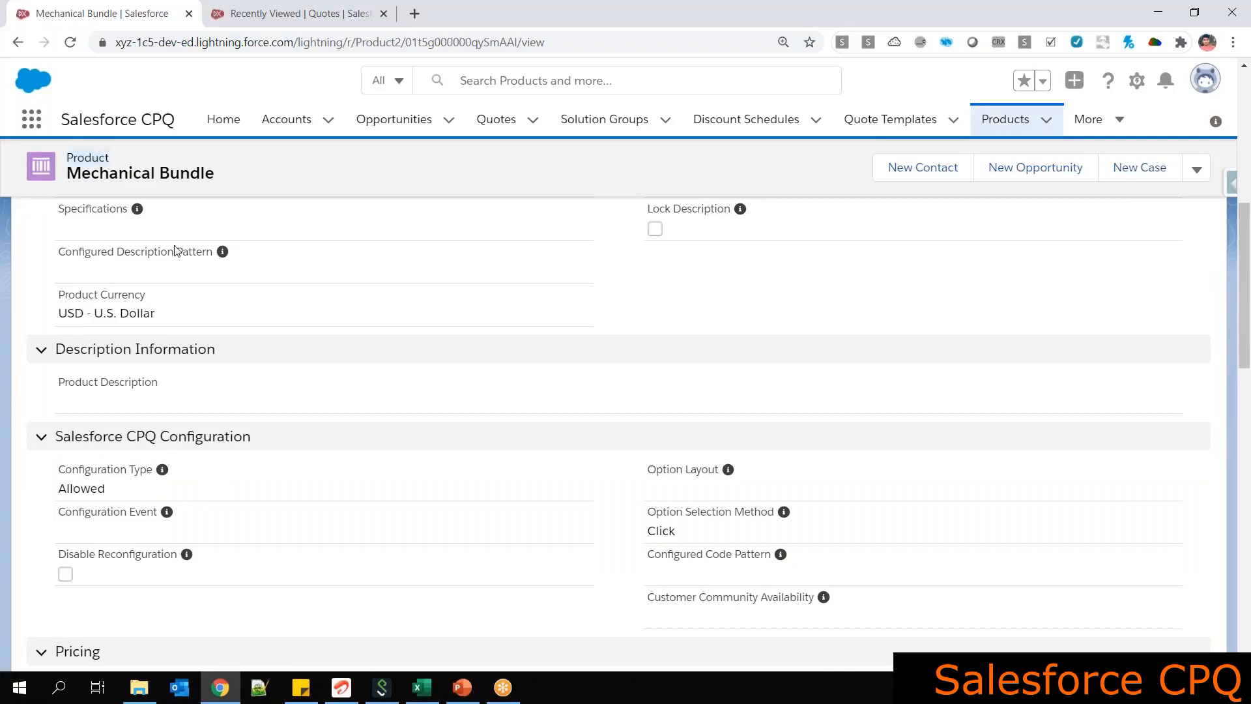
{"action": "scroll", "coordinate": [202, 290], "scroll_direction": "up", "scroll_amount": 6}
{"action": "triple_click", "coordinate": [166, 189]}
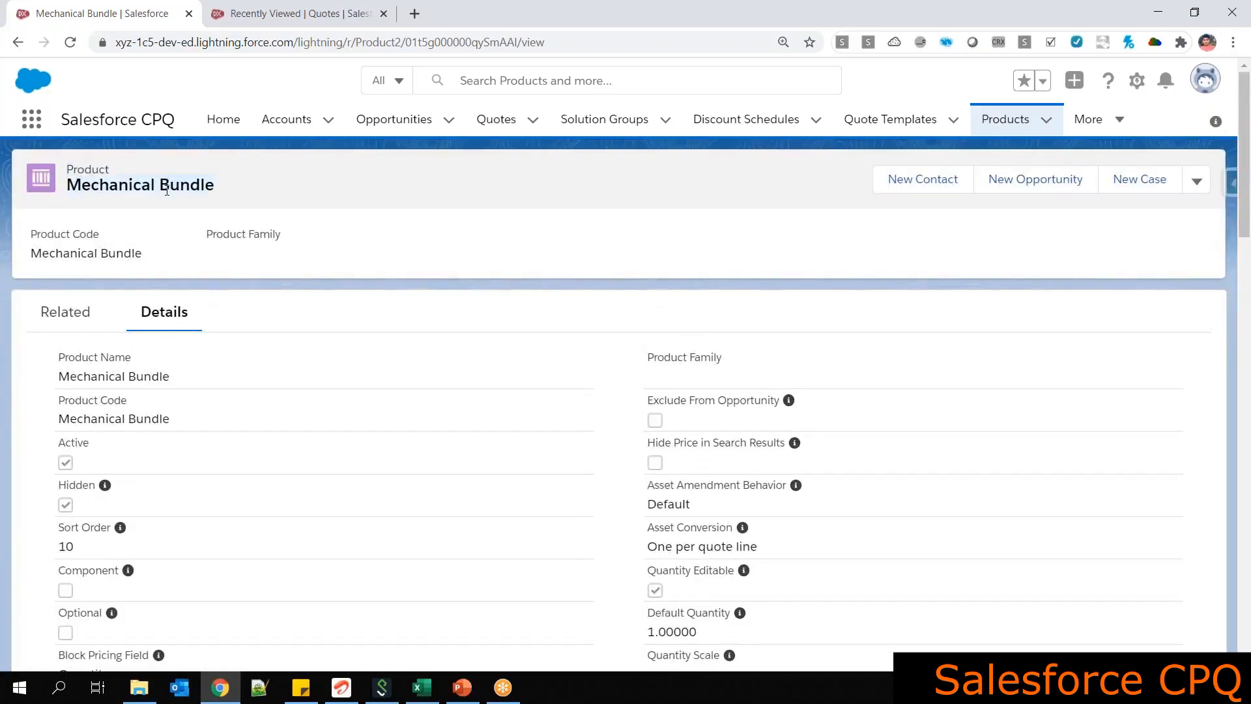
Examine the Hidden setting among the Mechanical Bundle's product details
{"action": "scroll", "coordinate": [226, 369], "scroll_direction": "down", "scroll_amount": 1}
{"action": "double_click", "coordinate": [76, 404]}
{"action": "scroll", "coordinate": [154, 337], "scroll_direction": "up", "scroll_amount": 1}
{"action": "double_click", "coordinate": [90, 170]}
{"action": "scroll", "coordinate": [181, 432], "scroll_direction": "down", "scroll_amount": 3}
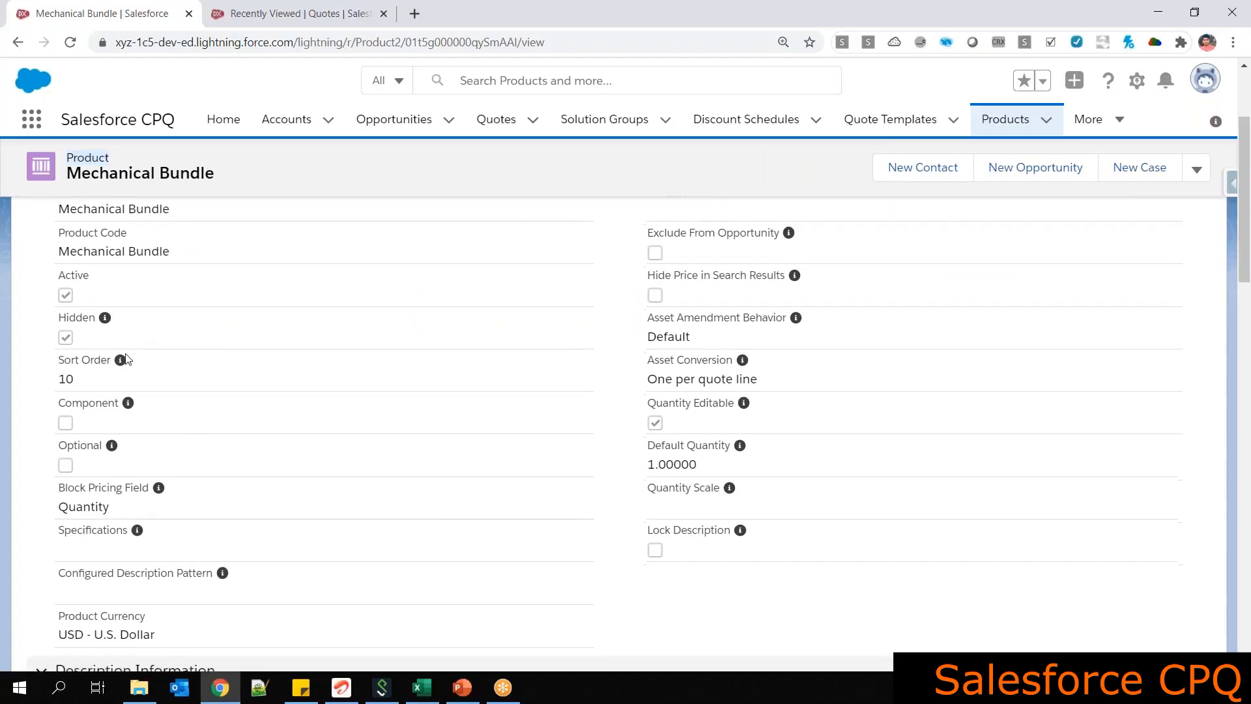
{"action": "scroll", "coordinate": [124, 359], "scroll_direction": "down", "scroll_amount": 1}
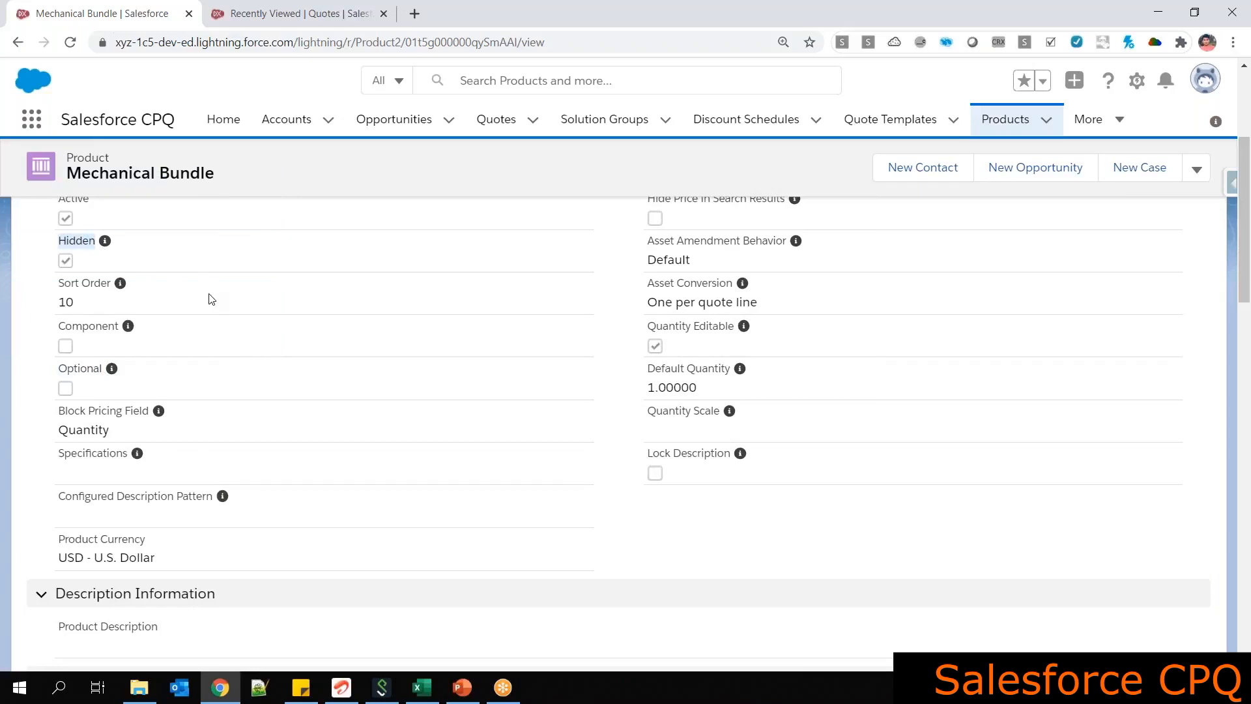
{"action": "scroll", "coordinate": [209, 299], "scroll_direction": "up", "scroll_amount": 3}
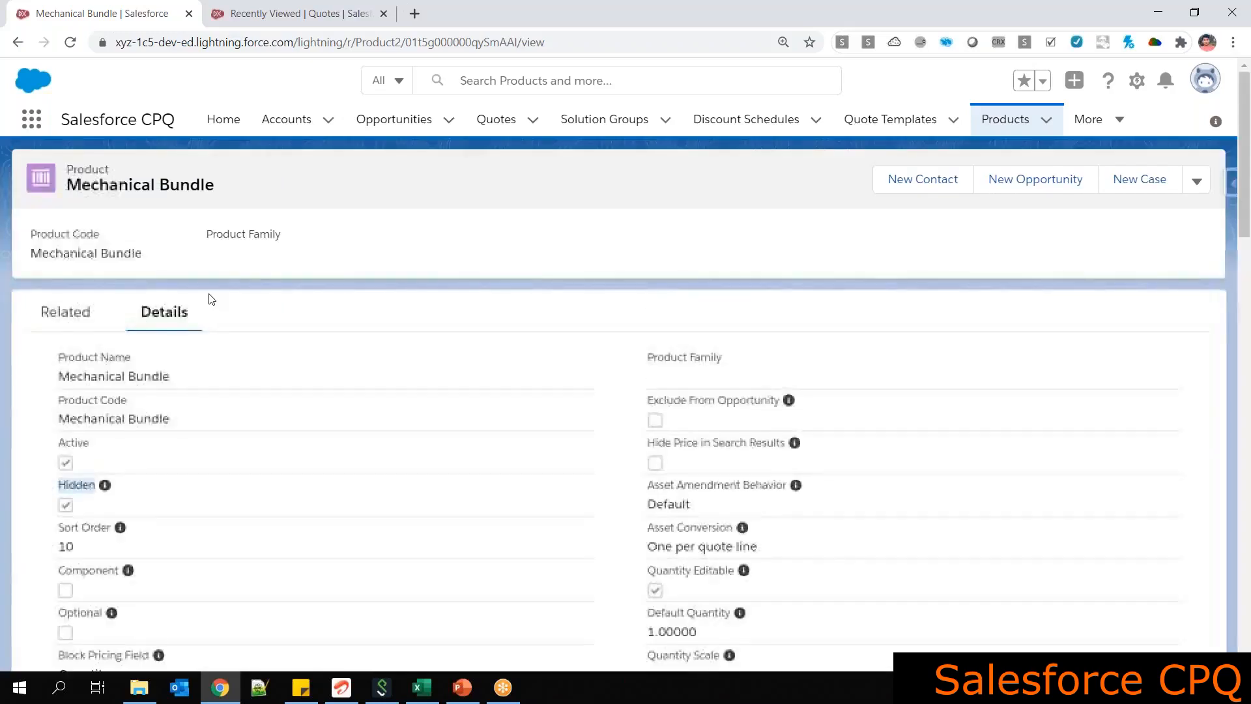
Review the product options listed among the Mechanical Bundle's related records
{"action": "left_click", "coordinate": [81, 324]}
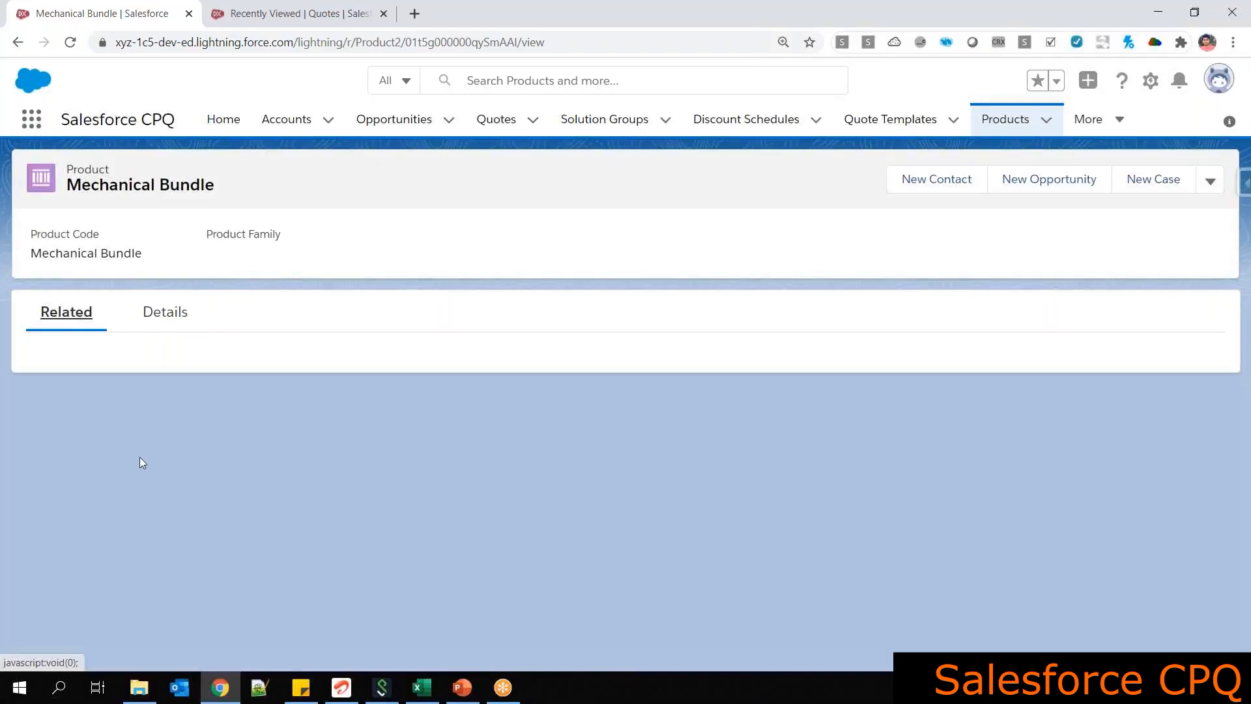
{"action": "scroll", "coordinate": [144, 476], "scroll_direction": "down", "scroll_amount": 1}
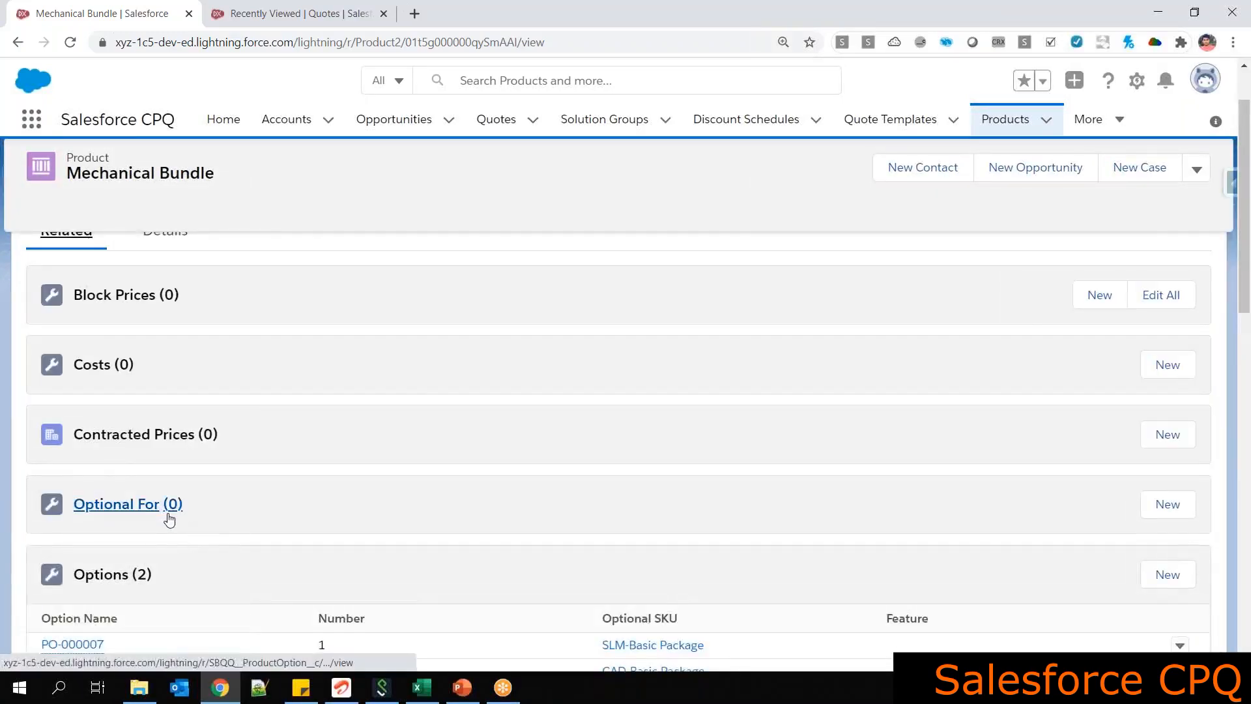
{"action": "scroll", "coordinate": [163, 514], "scroll_direction": "down", "scroll_amount": 2}
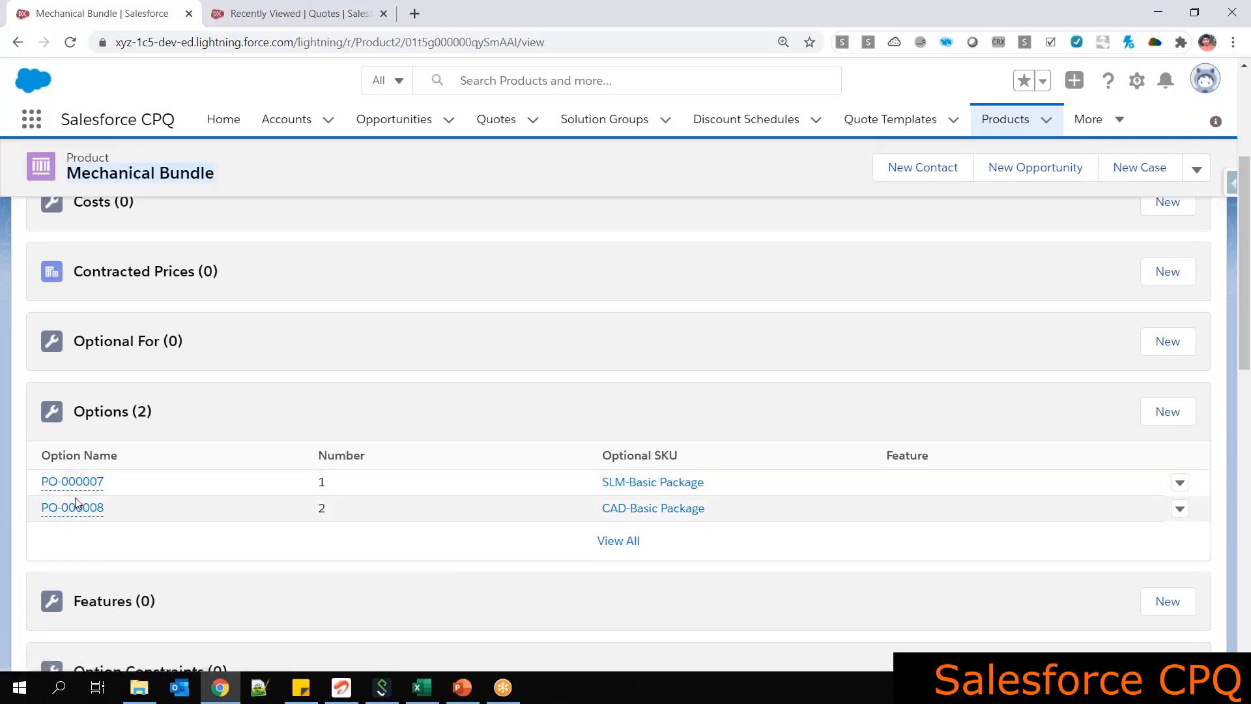
{"action": "scroll", "coordinate": [157, 450], "scroll_direction": "up", "scroll_amount": 4}
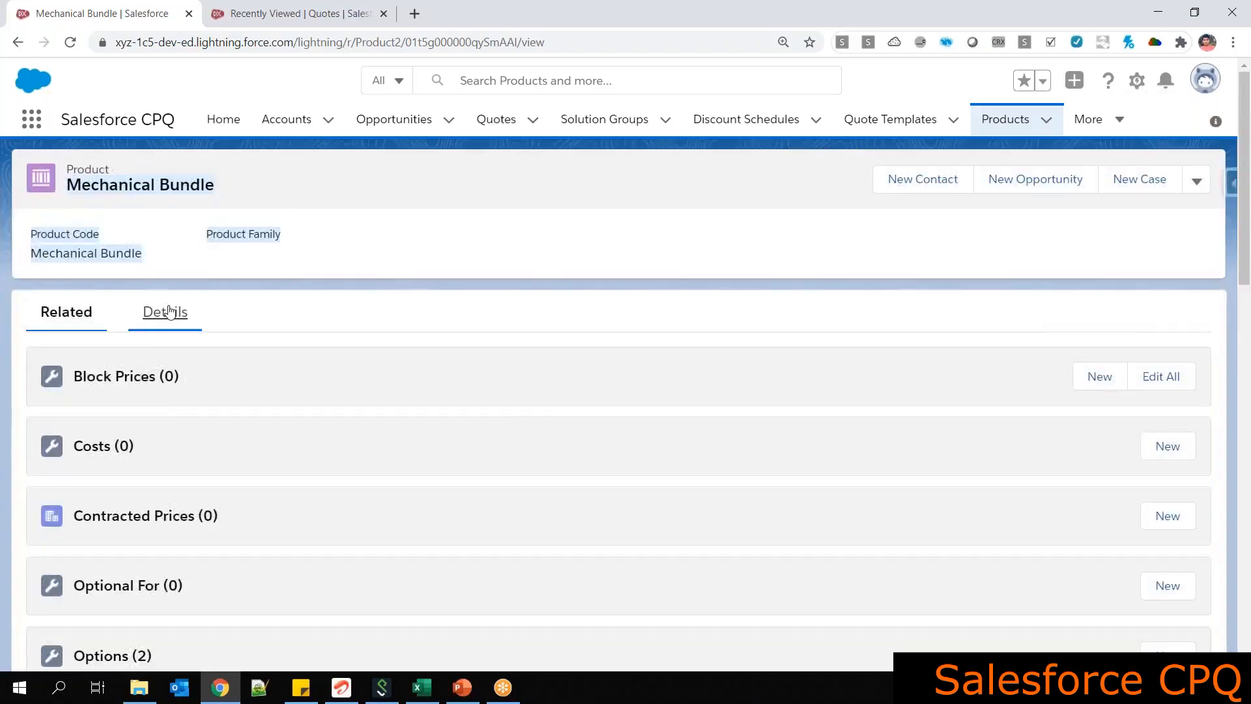
Examine the Product Family, Exclude From Opportunity and Hide Price in Search Results fields in the Mechanical Bundle's details
{"action": "left_click", "coordinate": [167, 312]}
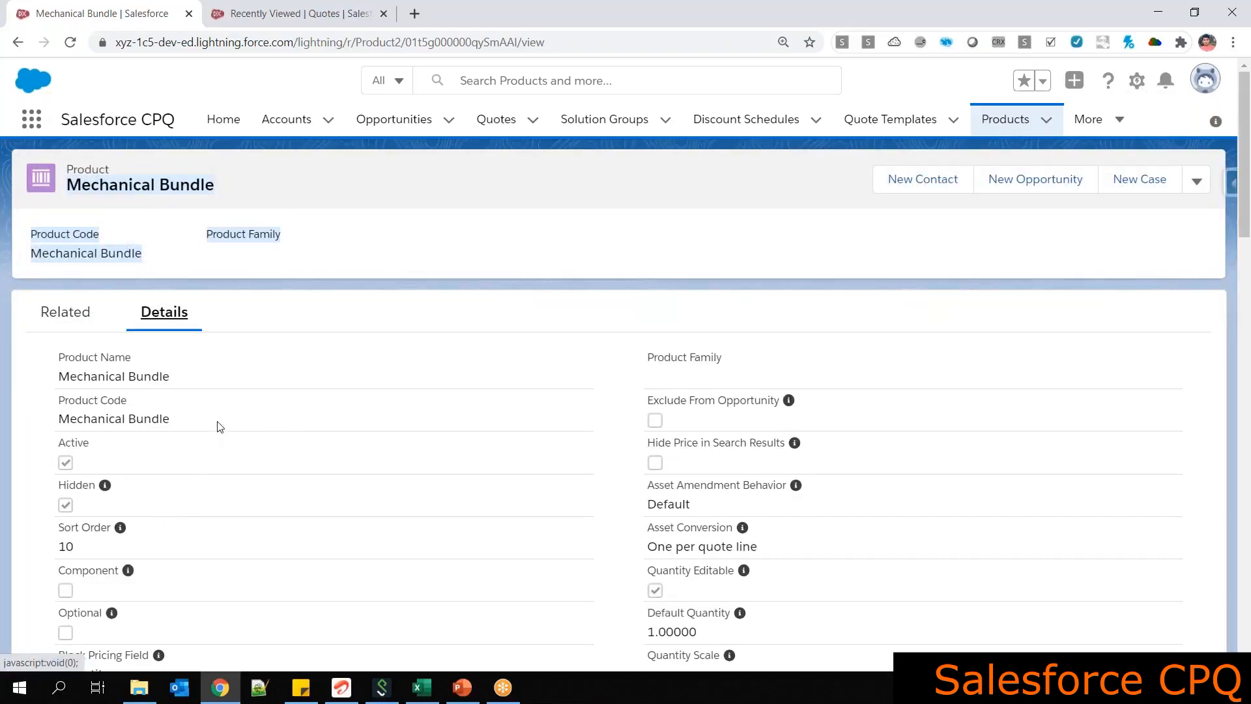
{"action": "double_click", "coordinate": [255, 230]}
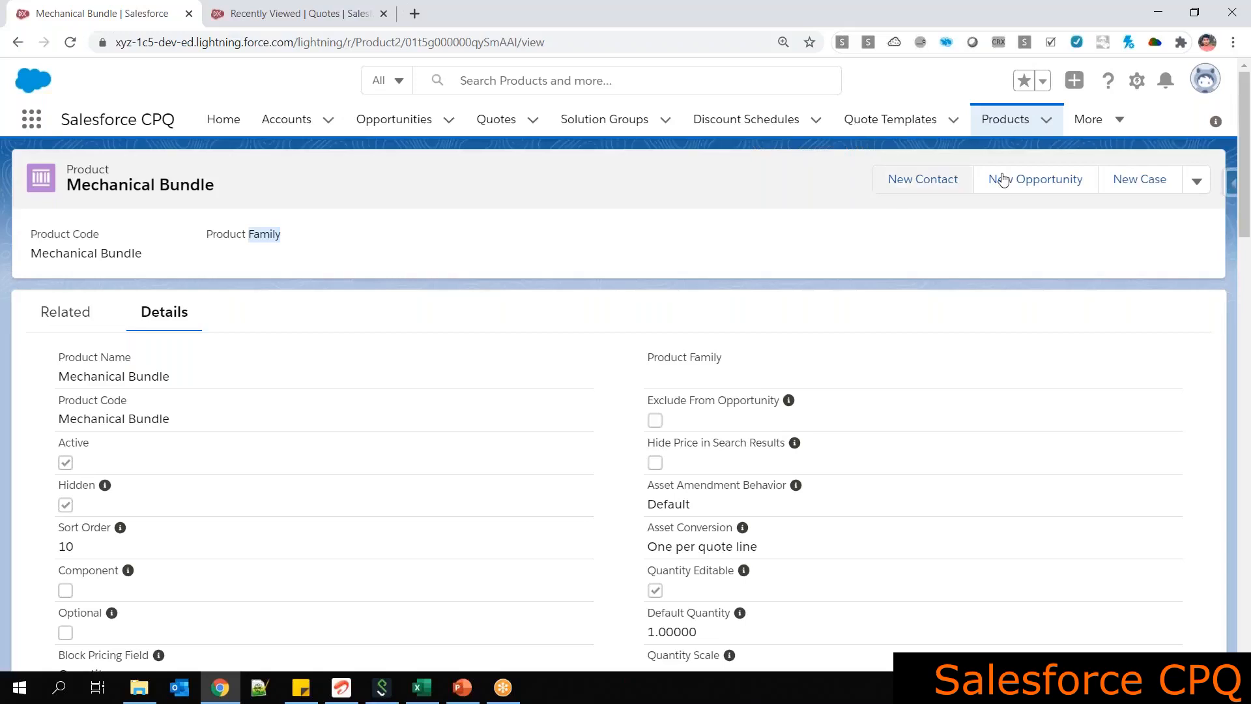
{"action": "left_click", "coordinate": [1196, 181]}
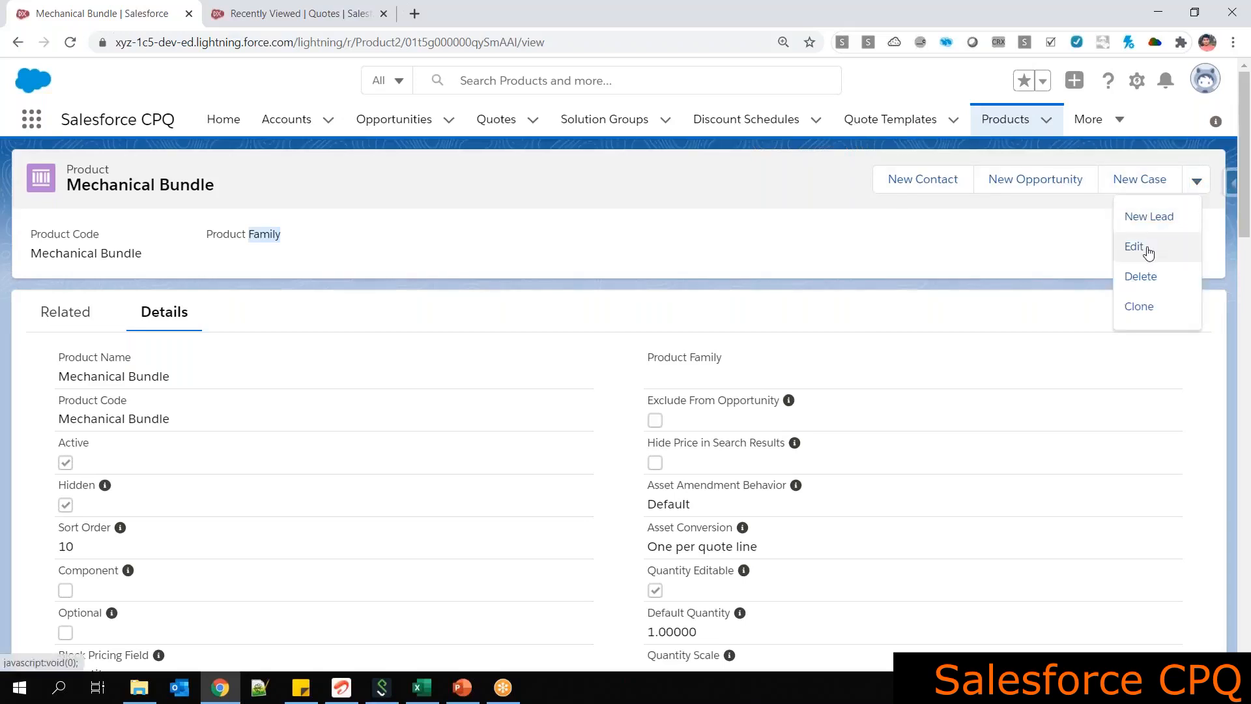
{"action": "left_click", "coordinate": [425, 339]}
{"action": "scroll", "coordinate": [429, 386], "scroll_direction": "down", "scroll_amount": 5}
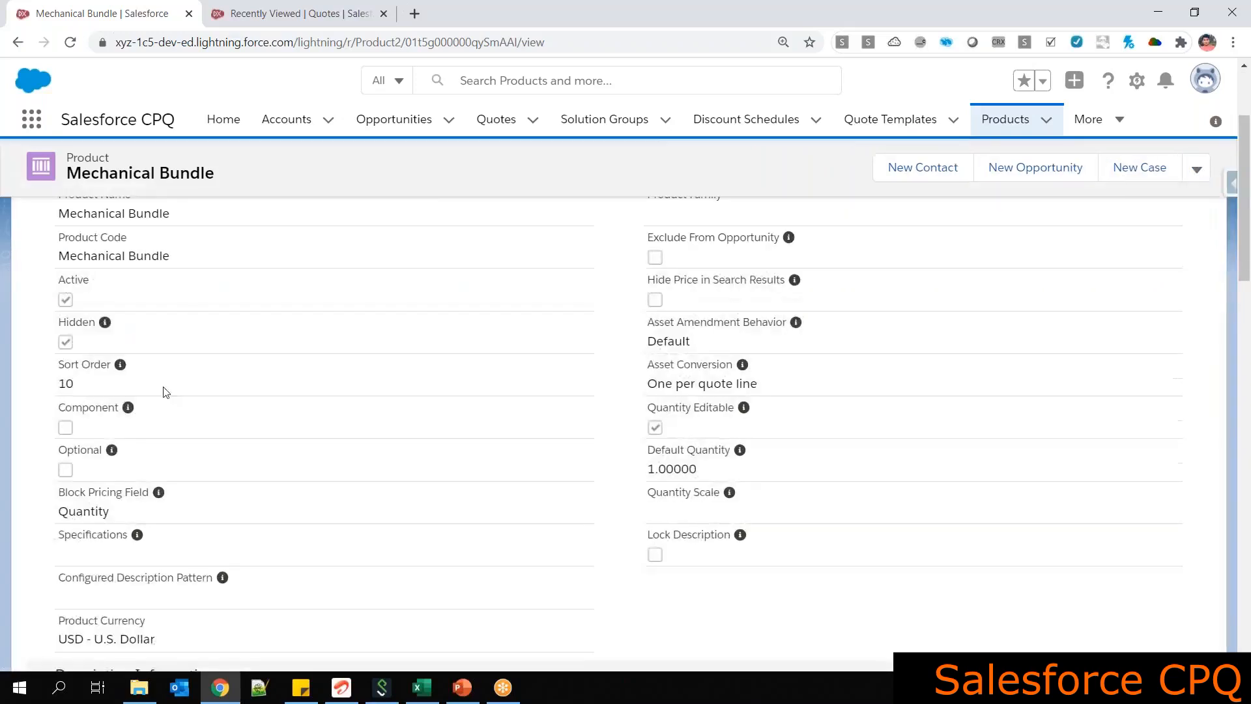
{"action": "scroll", "coordinate": [167, 478], "scroll_direction": "down", "scroll_amount": 2}
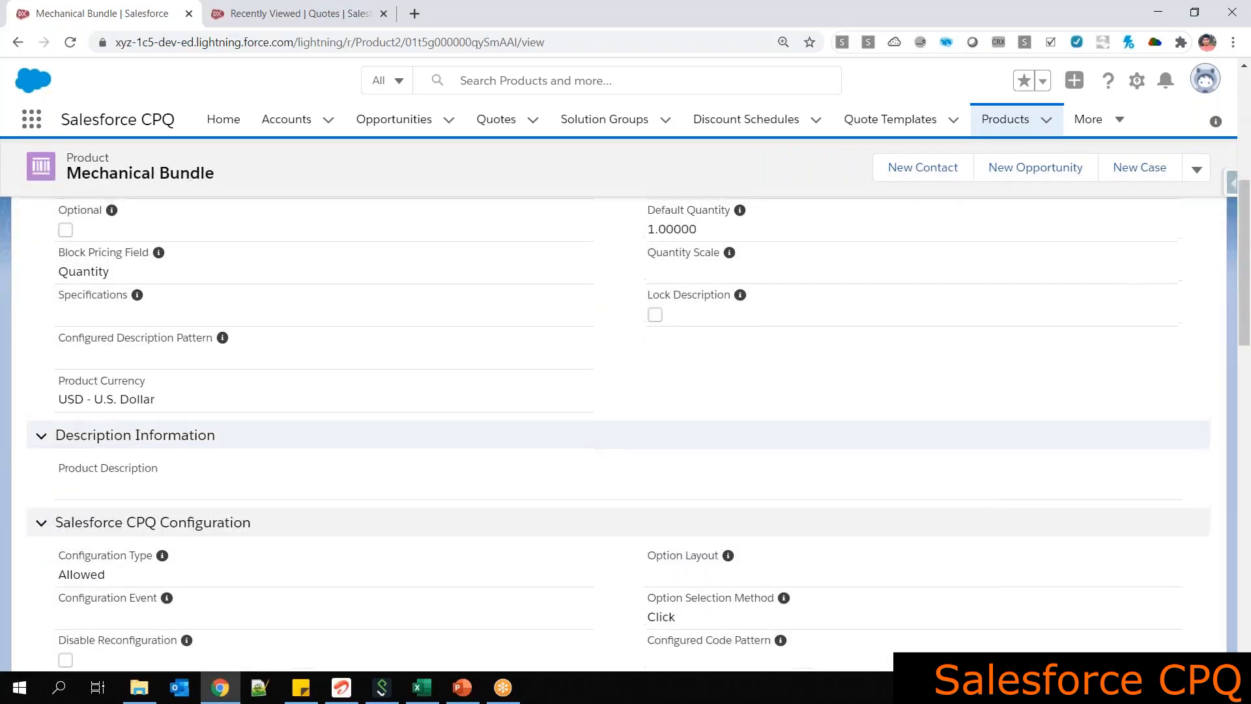
{"action": "scroll", "coordinate": [565, 452], "scroll_direction": "up", "scroll_amount": 7}
{"action": "left_click_drag", "start_coordinate": [649, 400], "coordinate": [779, 398]}
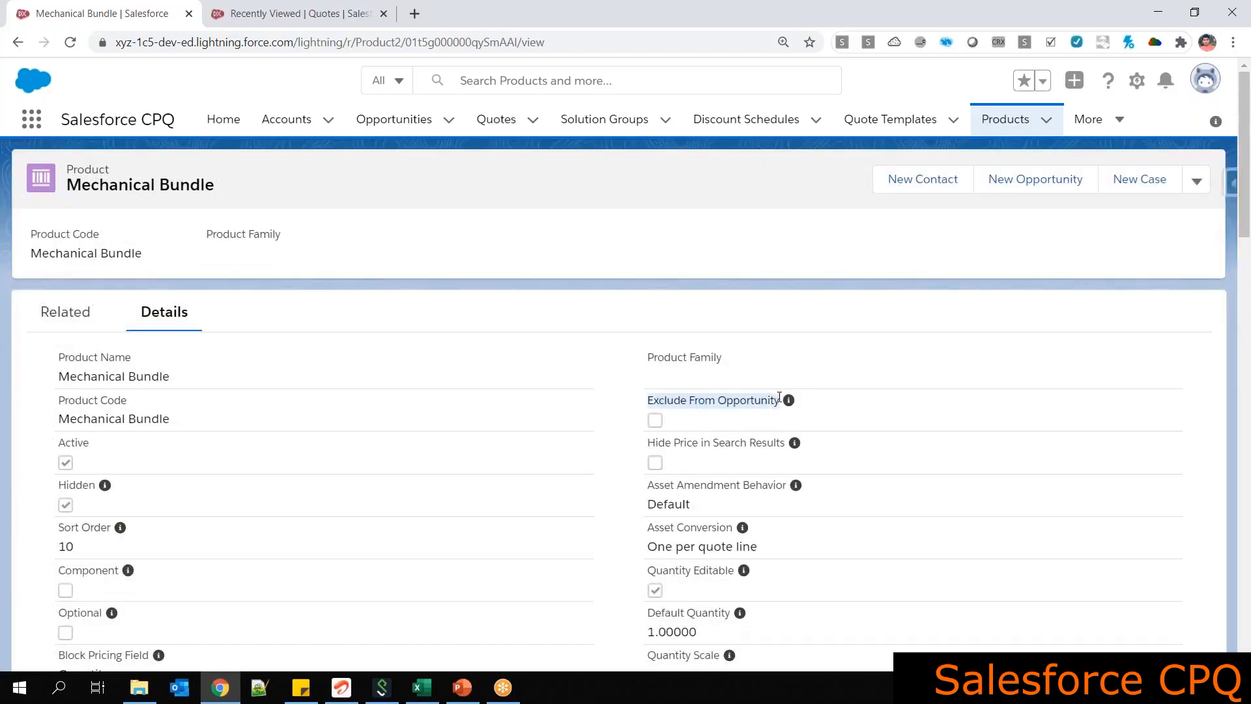
{"action": "left_click_drag", "start_coordinate": [648, 452], "coordinate": [784, 444]}
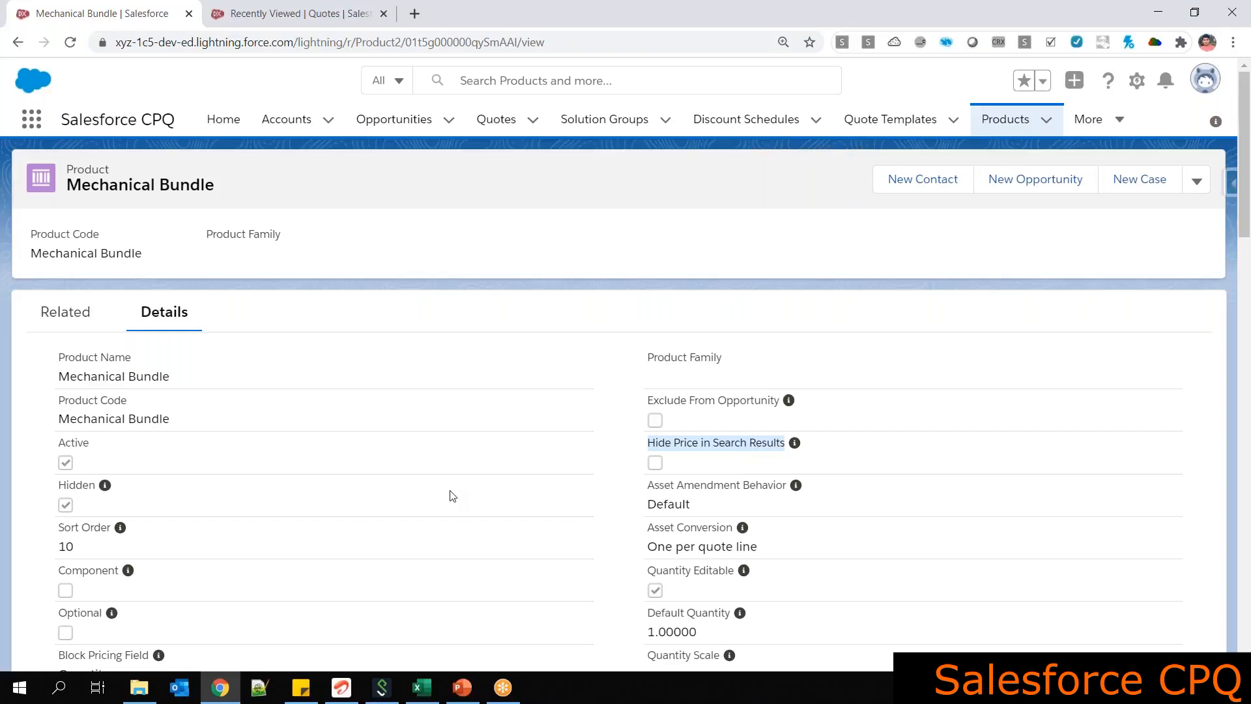
{"action": "scroll", "coordinate": [449, 494], "scroll_direction": "down", "scroll_amount": 3}
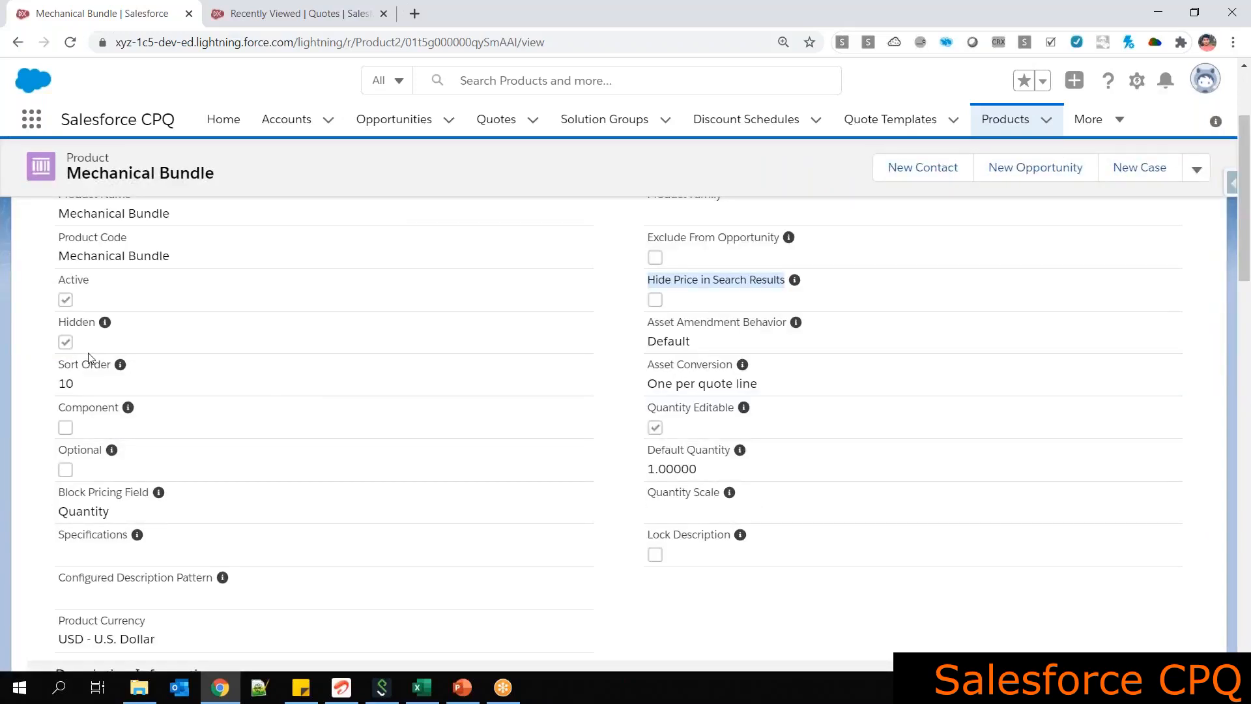
Switch to PowerPoint by opening the Salesforce CPQ Assignments presentation from its folder, and show the Assignment 2 slide
{"action": "left_click", "coordinate": [138, 687]}
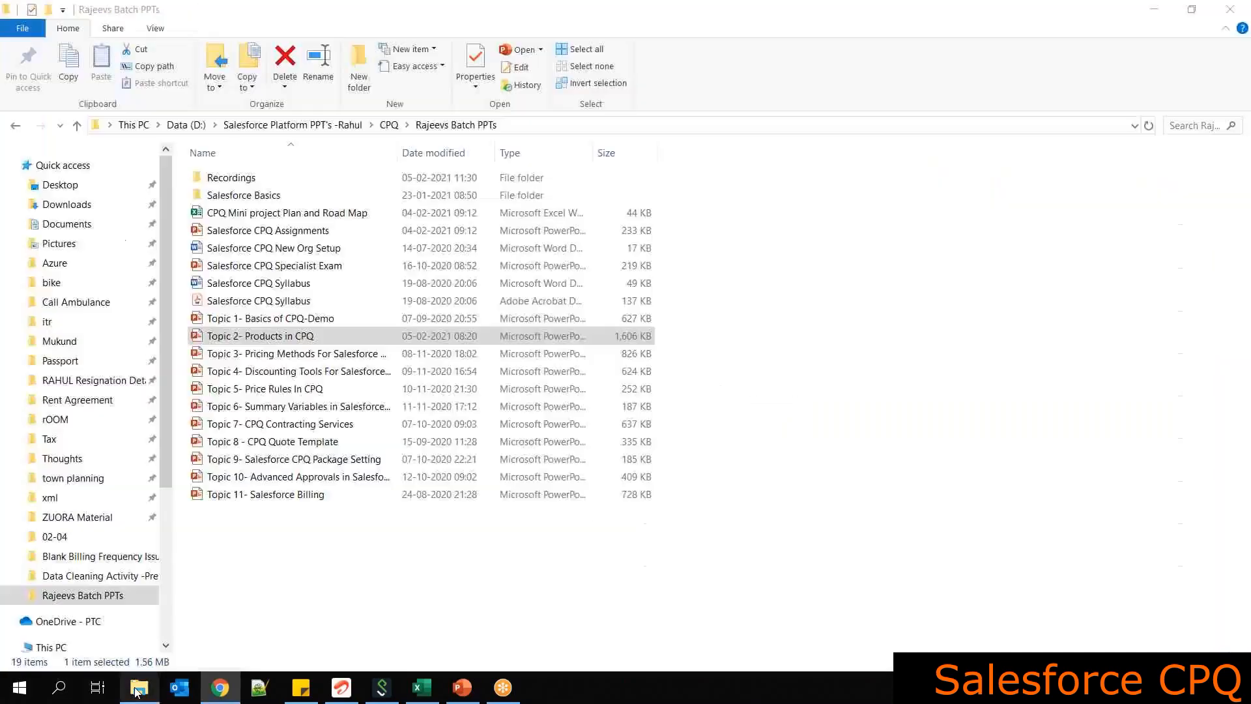
{"action": "double_click", "coordinate": [310, 230]}
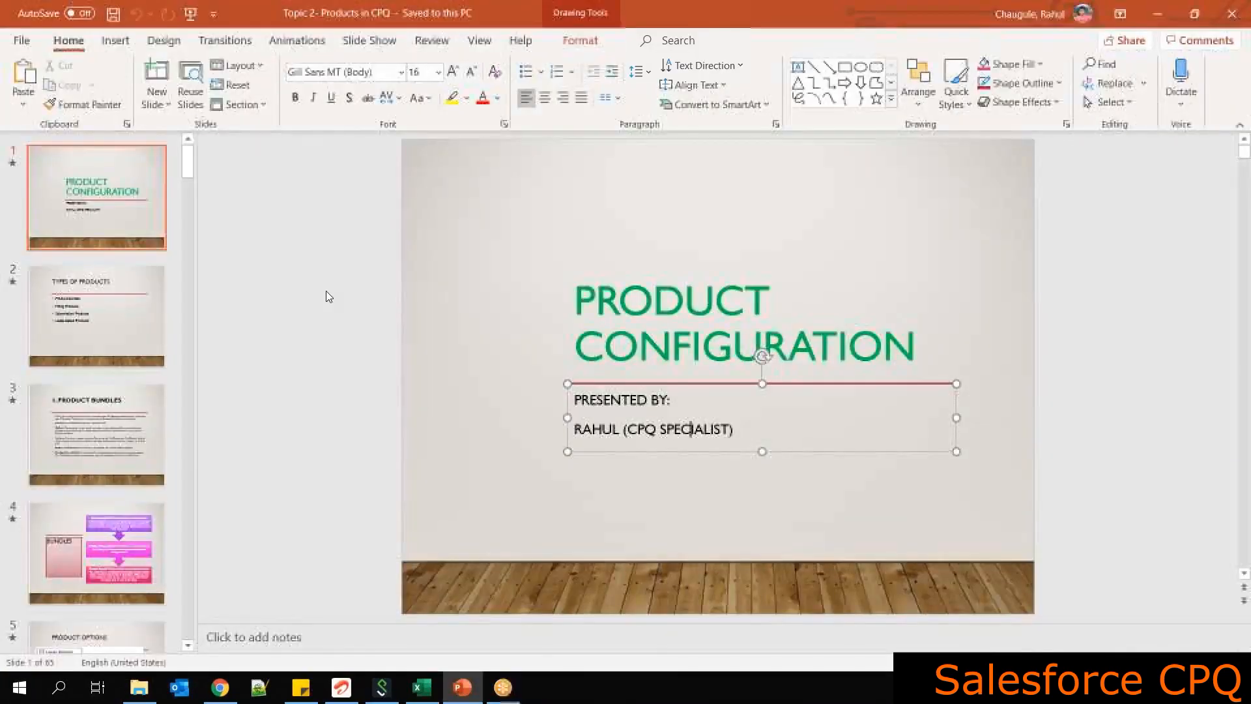
{"action": "left_click", "coordinate": [99, 316]}
{"action": "left_click", "coordinate": [95, 404]}
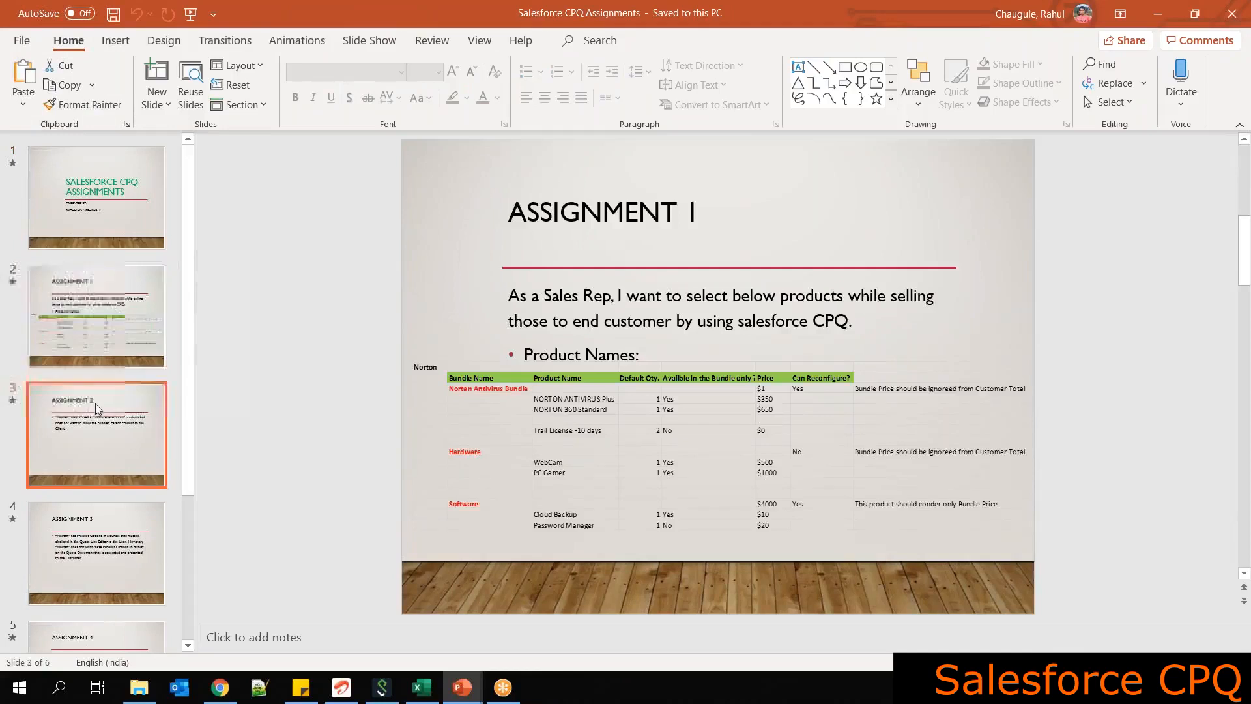
{"action": "left_click_drag", "start_coordinate": [595, 356], "coordinate": [501, 260]}
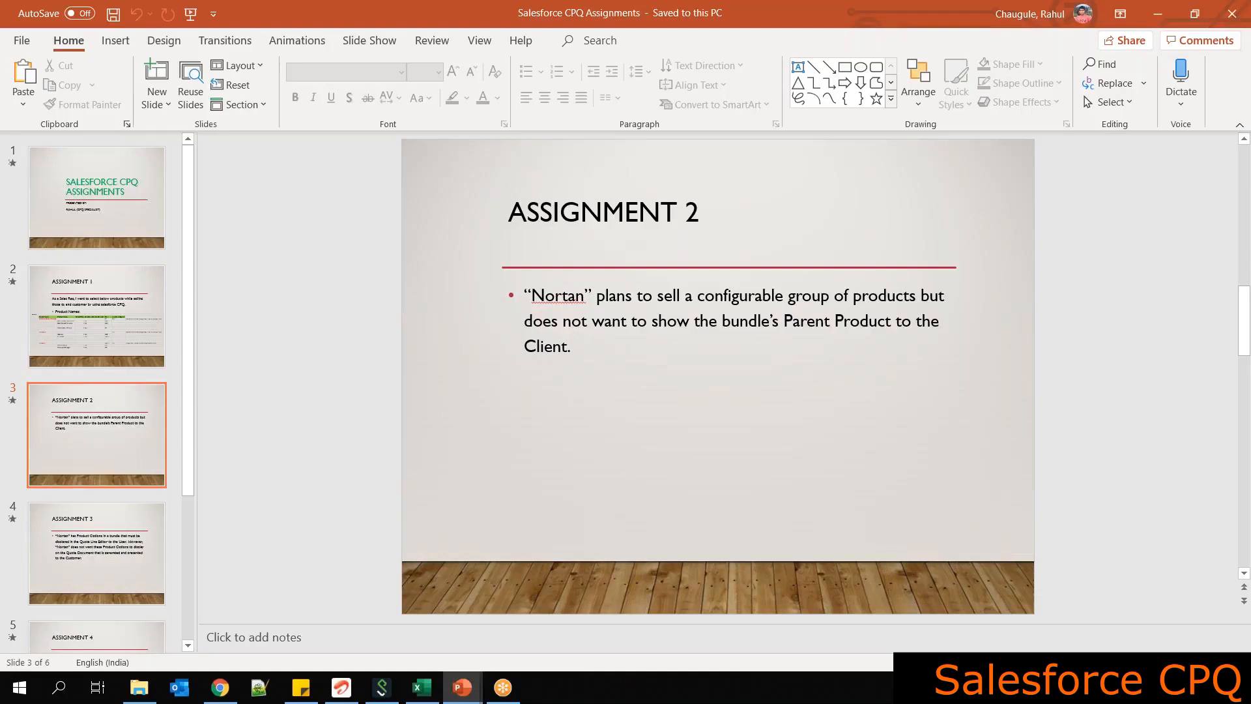
Change "bundle's" to "bundle" in the Assignment 2 bullet text and save the presentation
{"action": "left_click", "coordinate": [781, 322]}
{"action": "key", "text": "BackSpace"}
{"action": "key", "text": "BackSpace"}
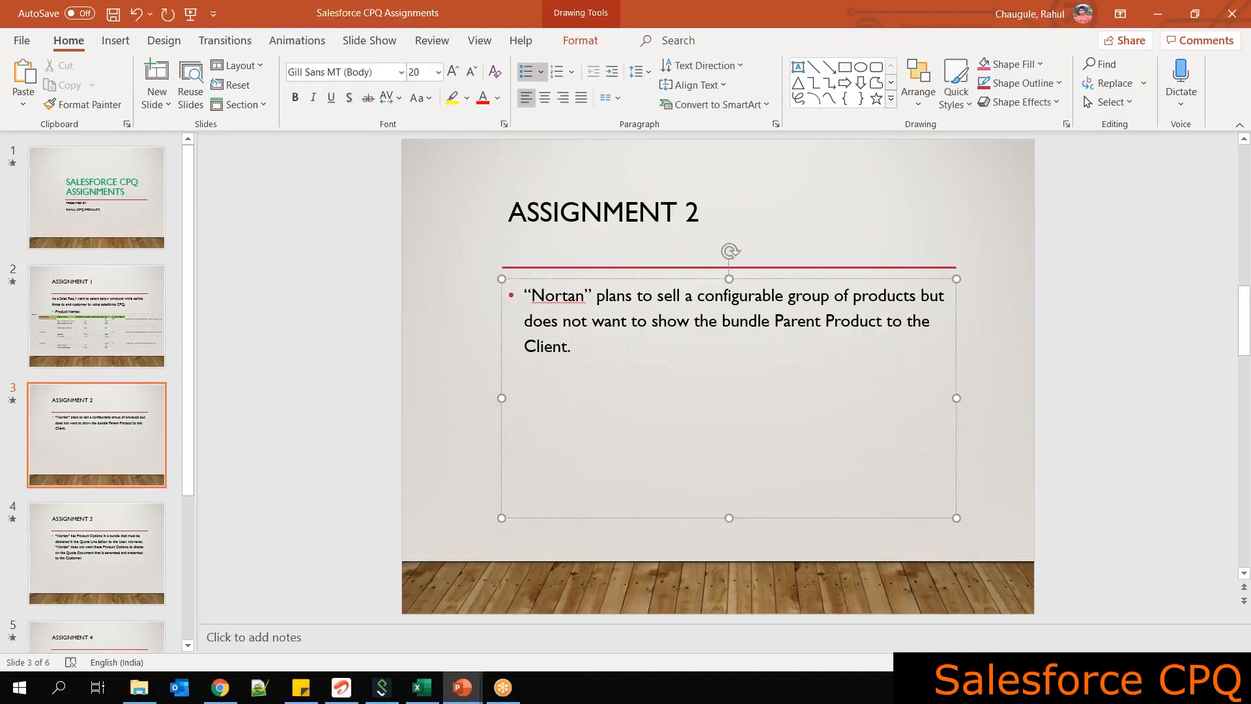
{"action": "key", "text": "ctrl+s"}
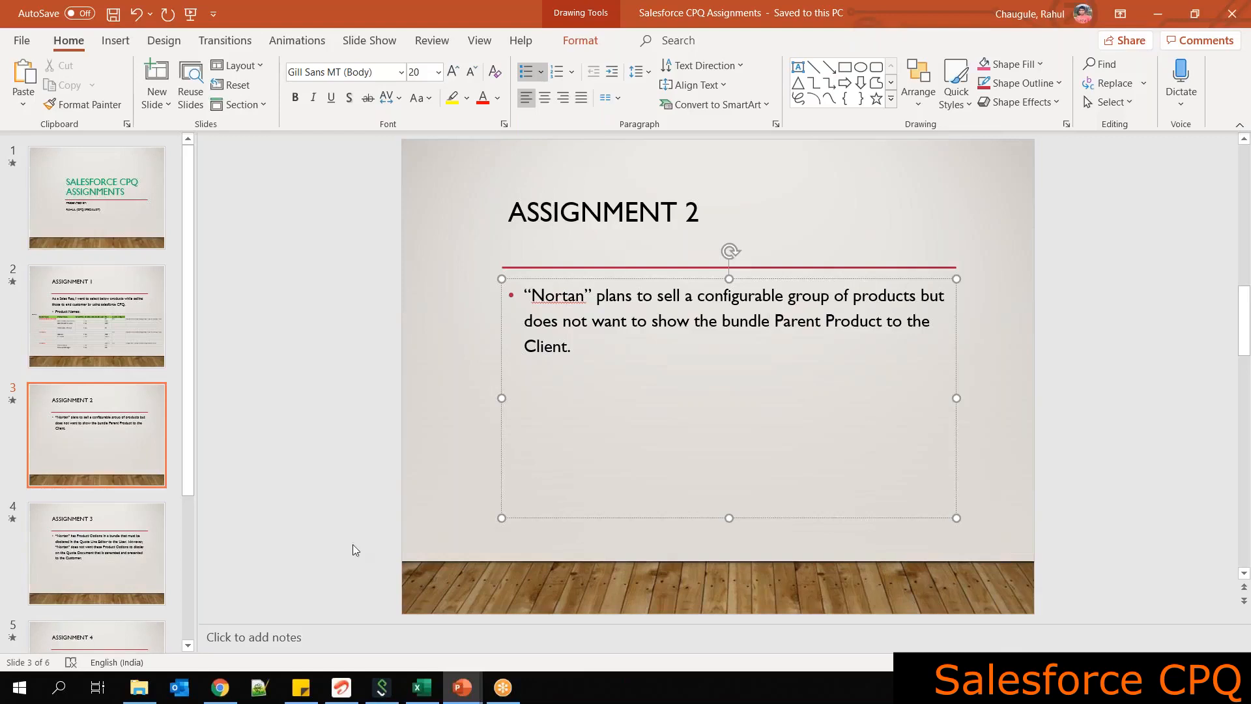
Return to Salesforce in the browser, open the Mechanical Bundle product for editing and examine its Hidden and Asset Amendment Behavior fields
{"action": "left_click", "coordinate": [220, 686]}
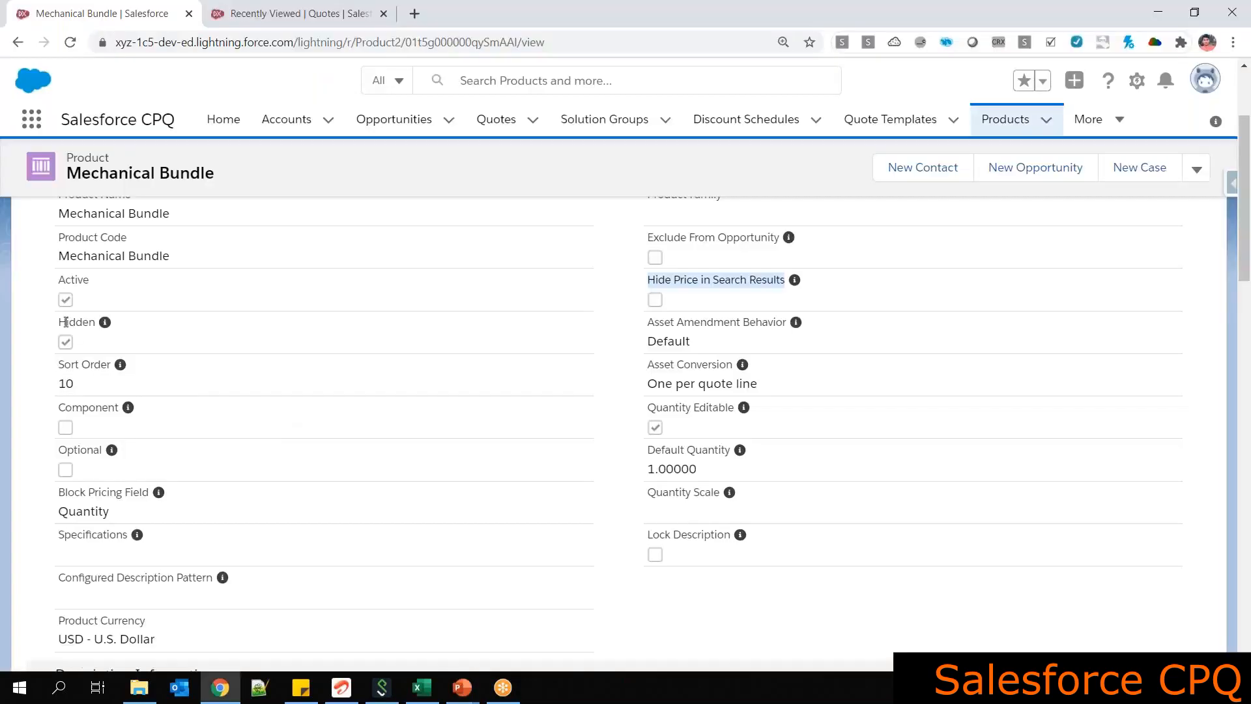
{"action": "mouse_move", "coordinate": [105, 324]}
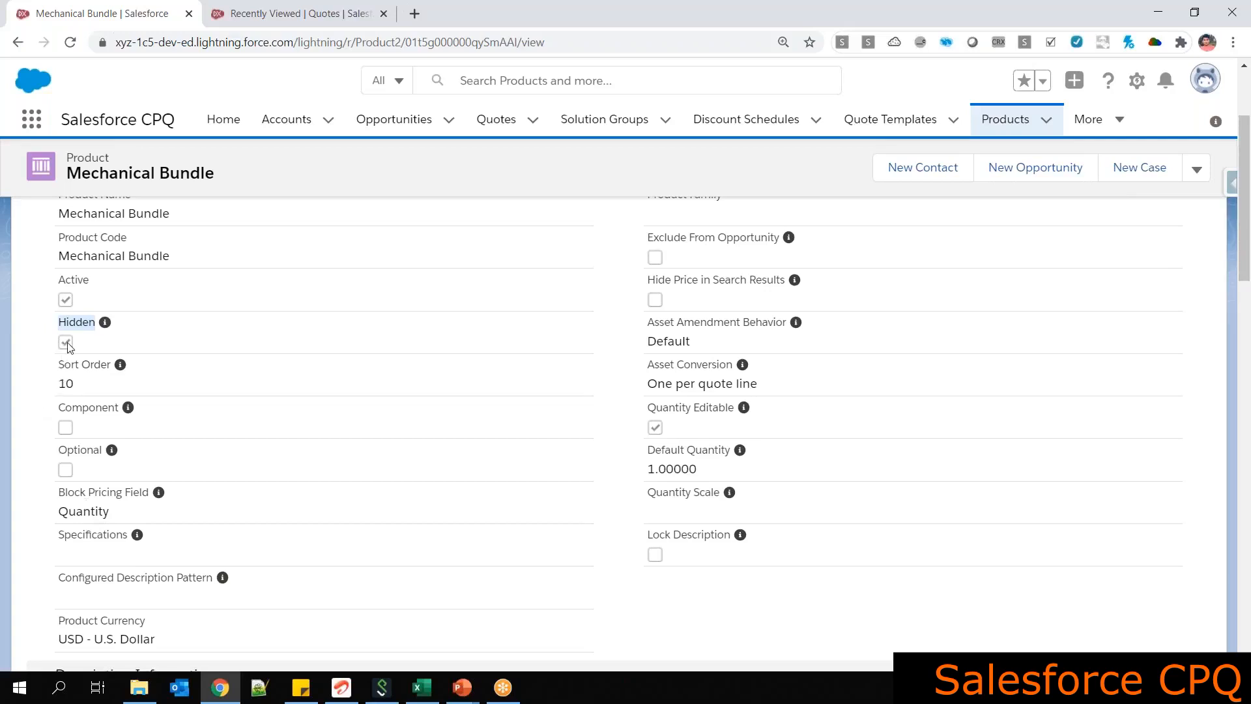
{"action": "scroll", "coordinate": [694, 359], "scroll_direction": "up", "scroll_amount": 3}
{"action": "left_click", "coordinate": [1197, 180]}
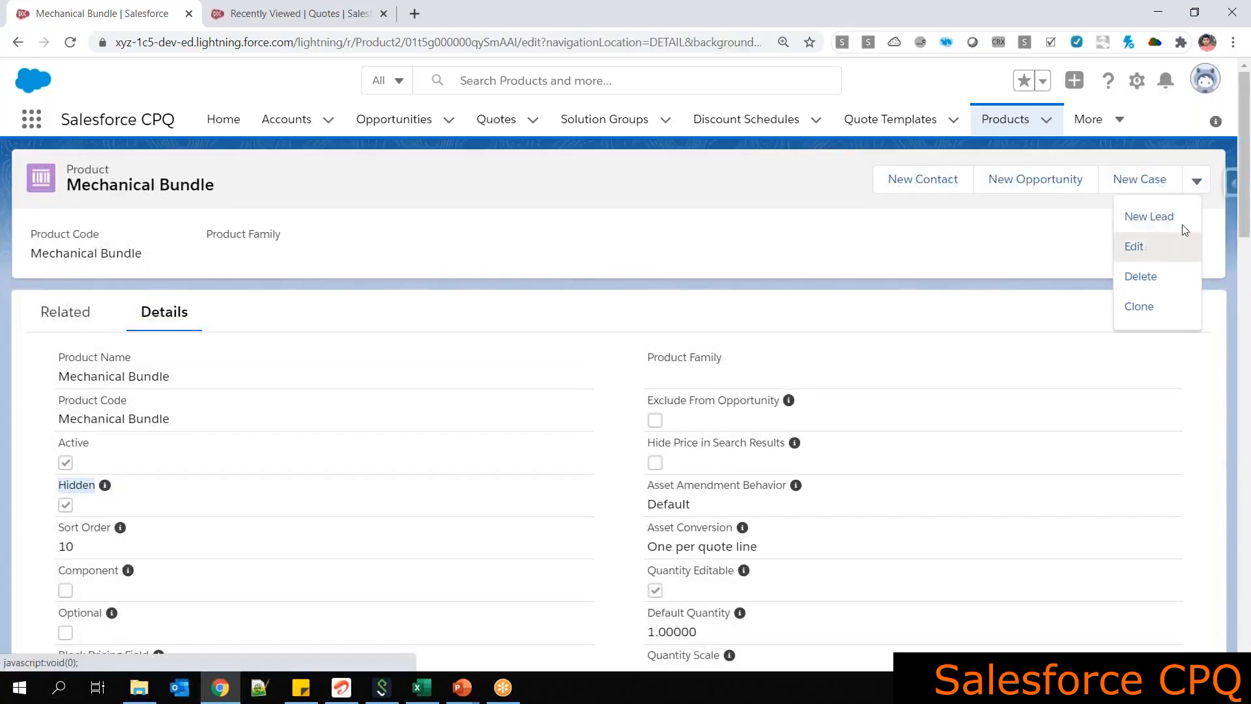
{"action": "left_click", "coordinate": [1118, 246]}
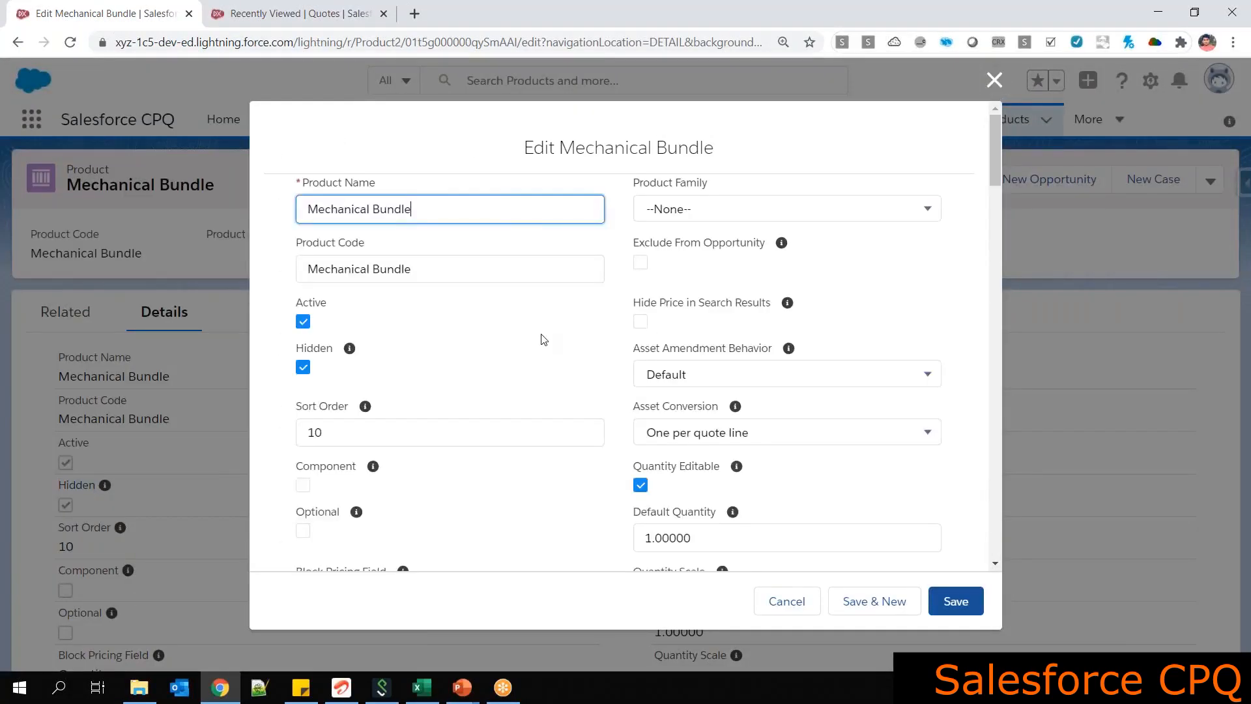
{"action": "scroll", "coordinate": [342, 386], "scroll_direction": "down", "scroll_amount": 2}
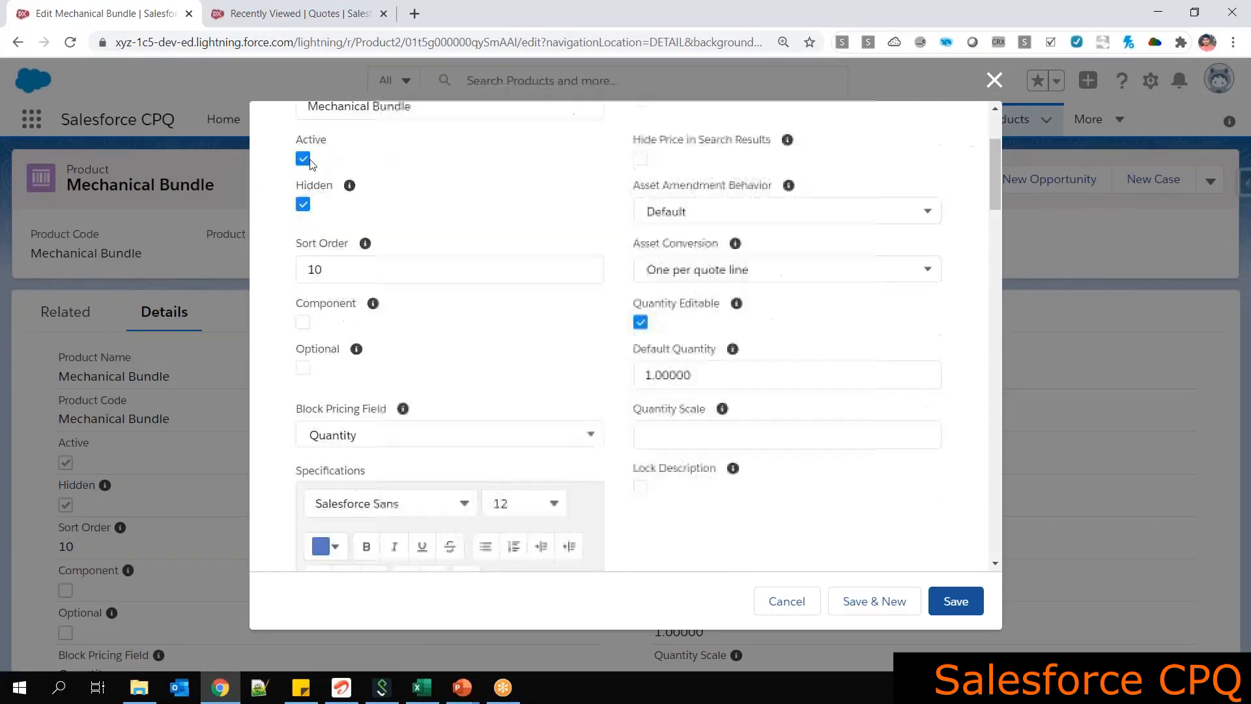
{"action": "scroll", "coordinate": [619, 338], "scroll_direction": "up", "scroll_amount": 2}
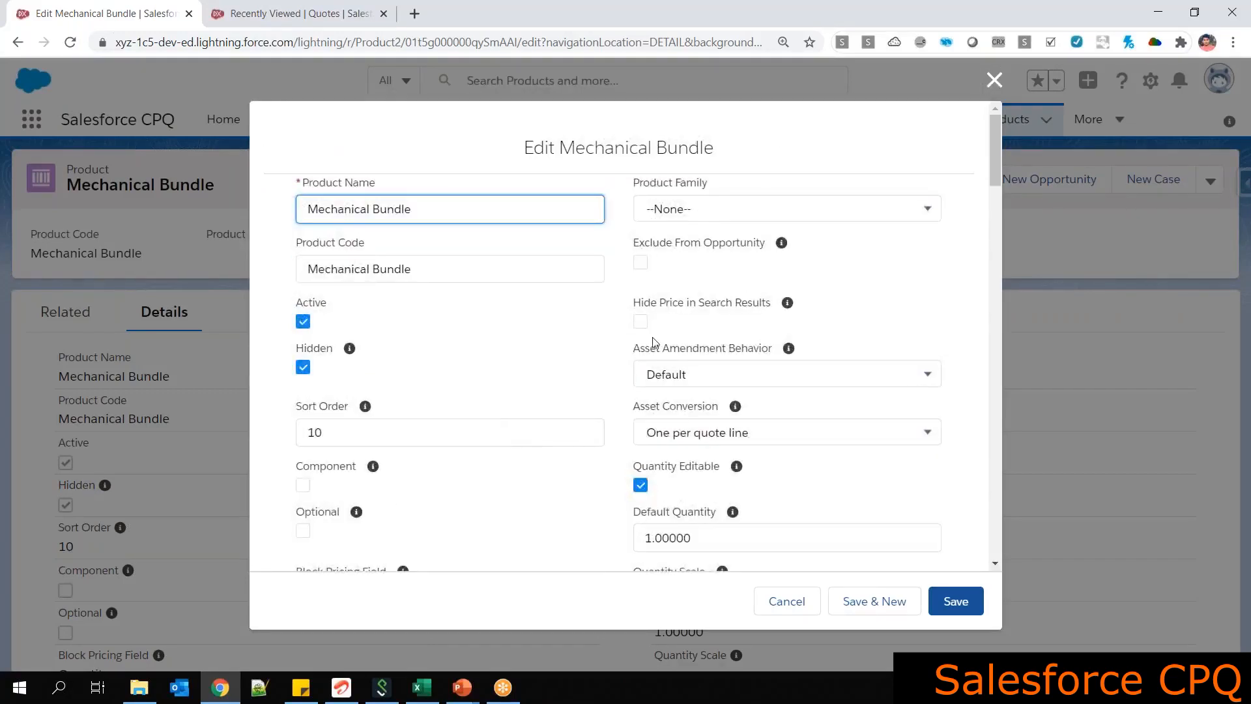
{"action": "left_click_drag", "start_coordinate": [740, 340], "coordinate": [774, 390]}
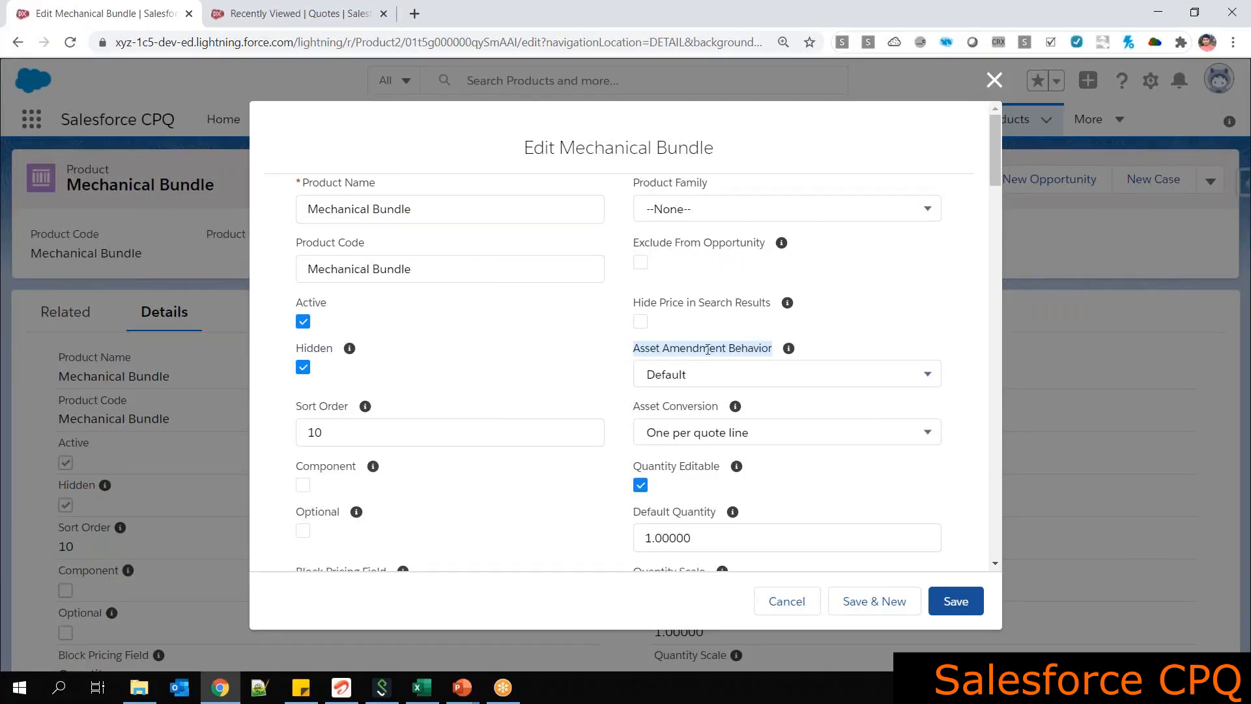
Switch to the CPQ Mini project Plan and Road Map workbook in Excel and enter "Quote" in cell A369 of Sheet3
{"action": "left_click", "coordinate": [422, 688]}
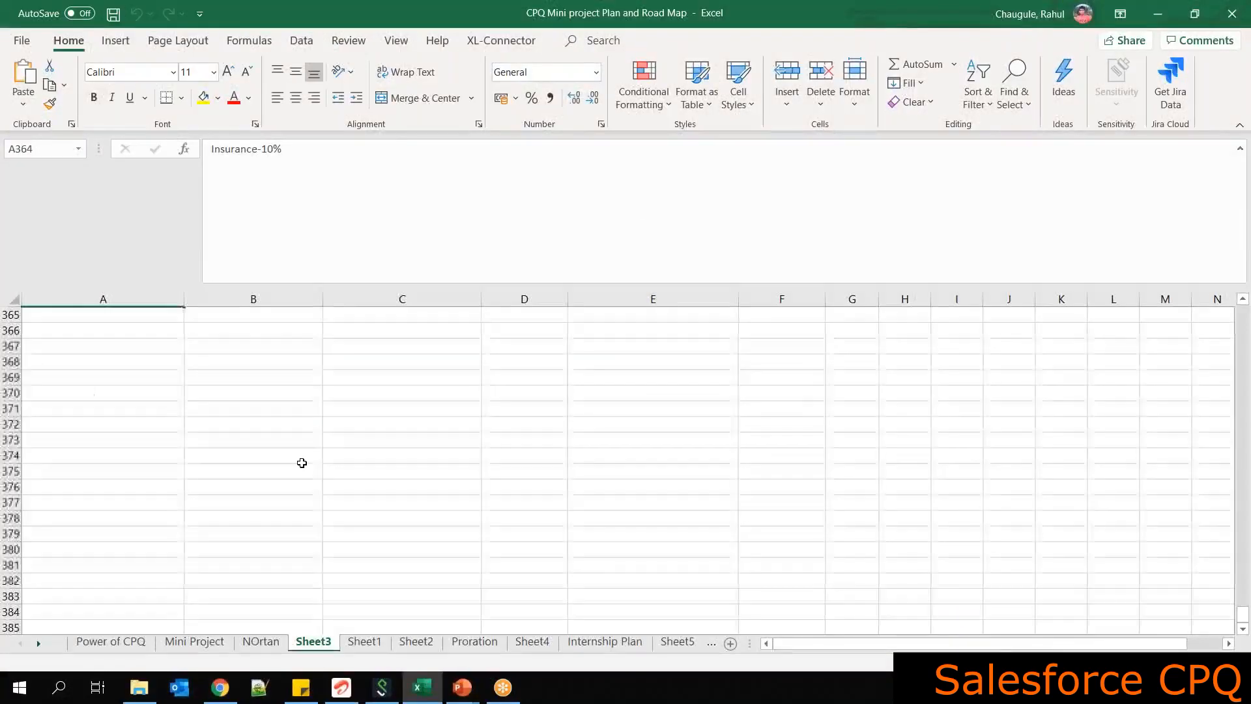
{"action": "scroll", "coordinate": [193, 449], "scroll_direction": "up", "scroll_amount": 3}
{"action": "left_click", "coordinate": [124, 531]}
{"action": "scroll", "coordinate": [129, 502], "scroll_direction": "down", "scroll_amount": 1}
{"action": "left_click", "coordinate": [128, 502]}
{"action": "scroll", "coordinate": [129, 502], "scroll_direction": "down", "scroll_amount": 1}
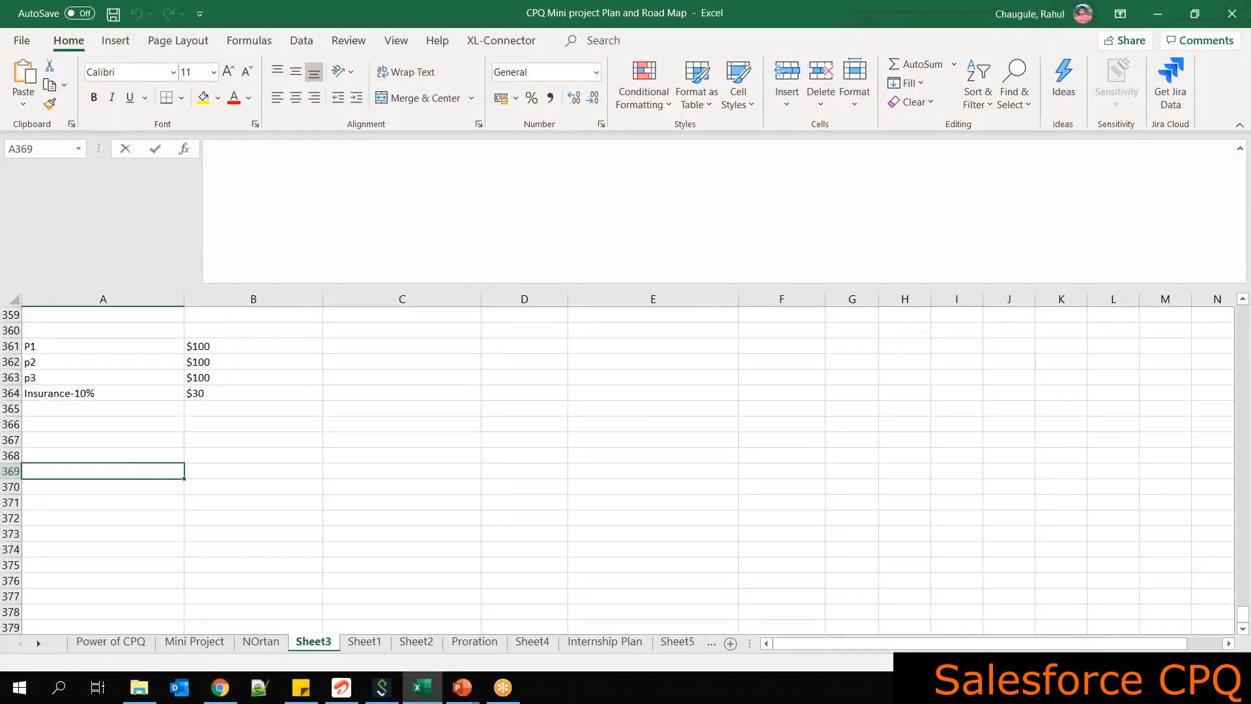
{"action": "type", "text": "Quote"}
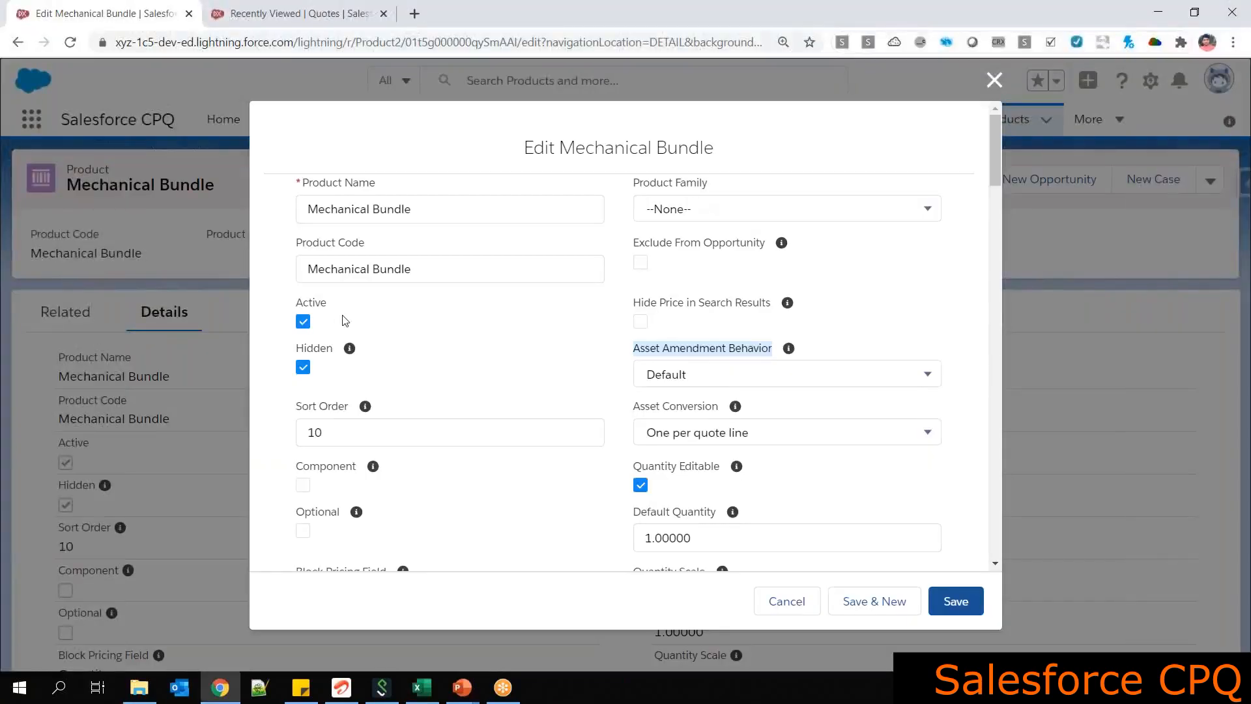
Switch to Salesforce in the browser and open the recently viewed Edge Communications quote in the quote line editor
{"action": "left_click", "coordinate": [307, 432]}
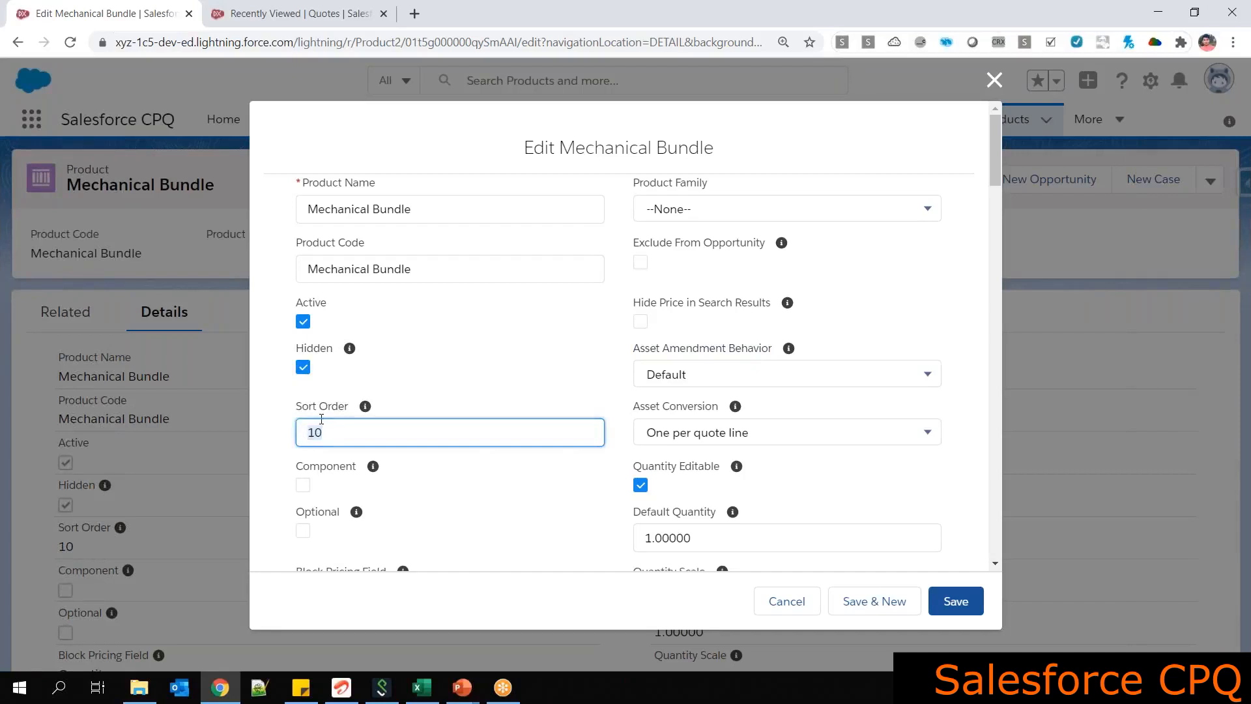
{"action": "left_click", "coordinate": [315, 16]}
{"action": "left_click", "coordinate": [143, 280]}
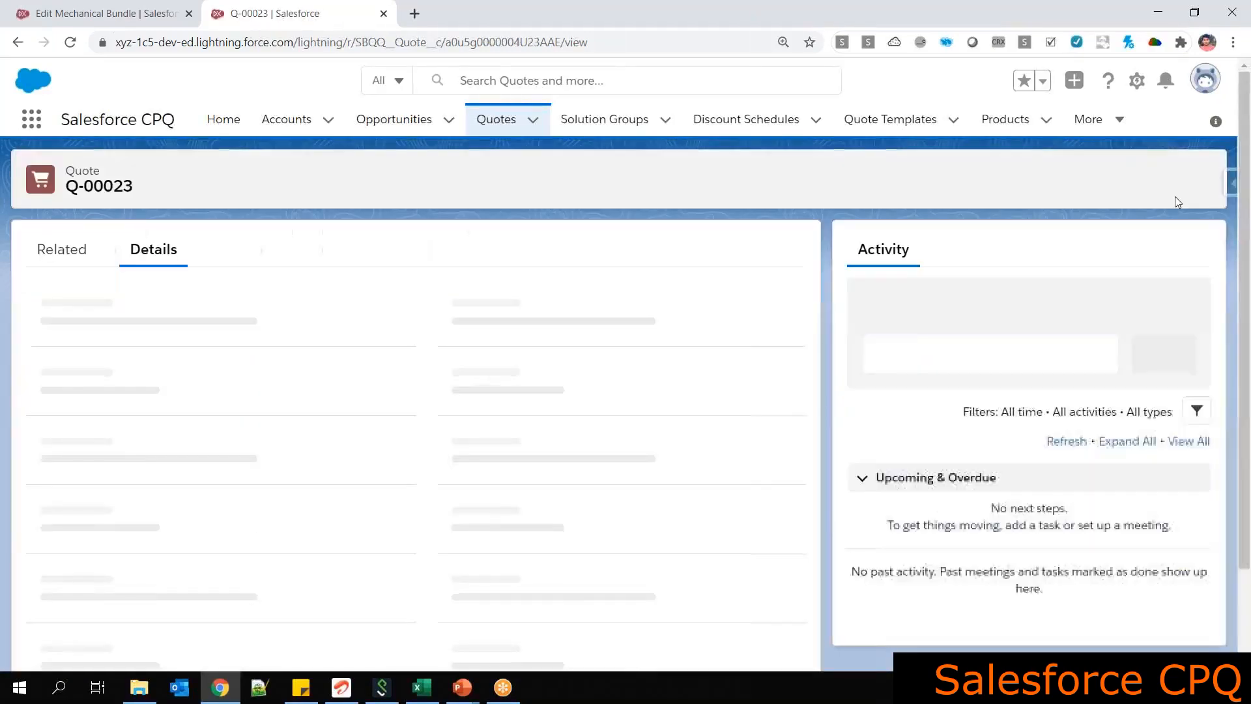
{"action": "left_click", "coordinate": [1196, 180]}
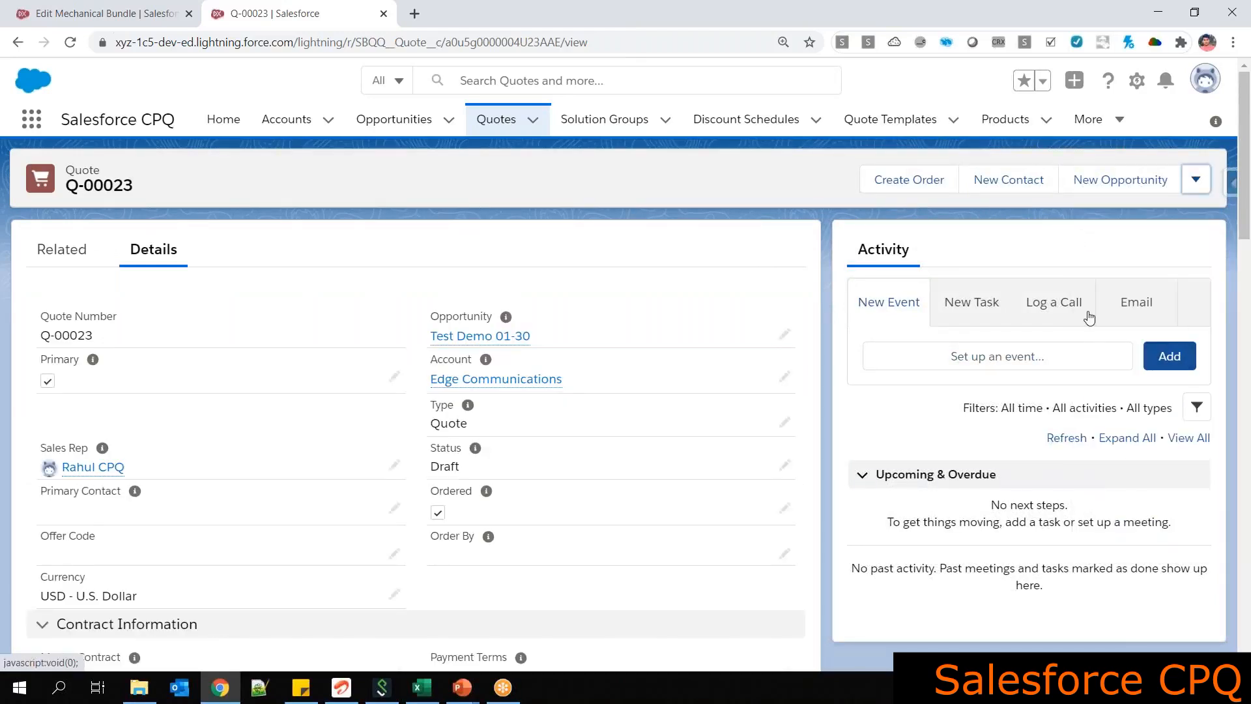
Examine the Sort Order field in the Mechanical Bundle's edit form
{"action": "left_click", "coordinate": [97, 13]}
{"action": "left_click_drag", "start_coordinate": [560, 147], "coordinate": [714, 149]}
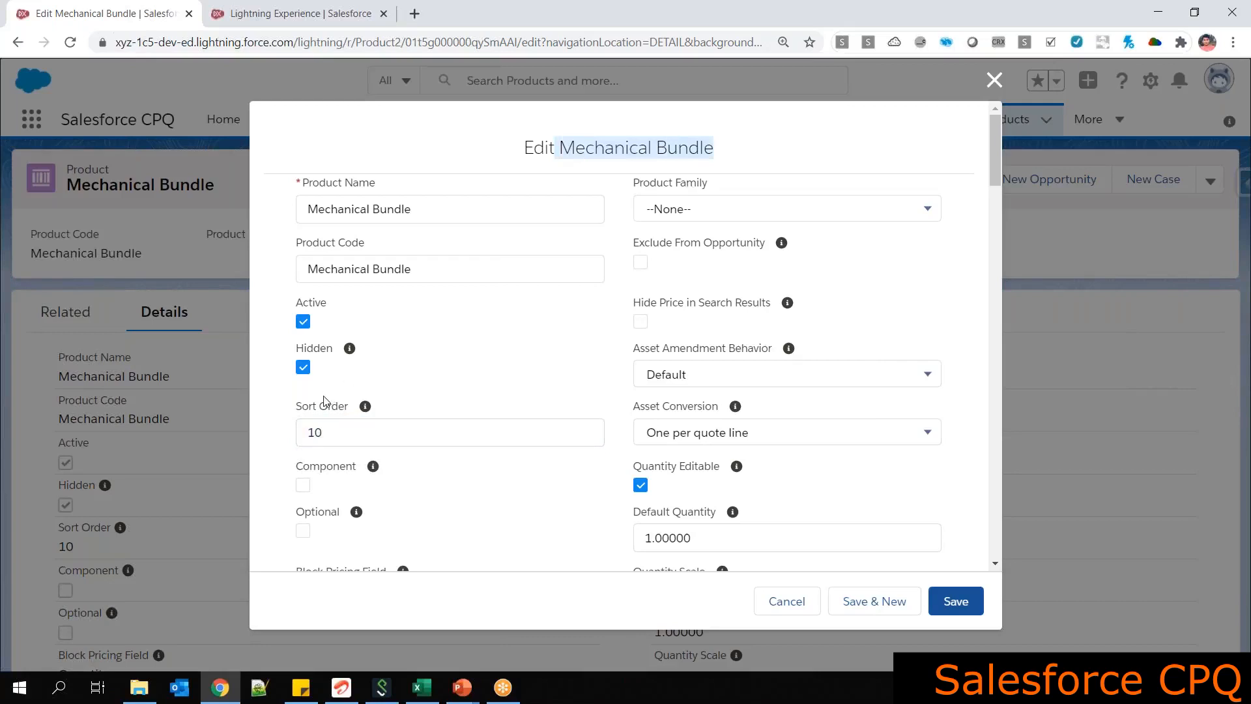
{"action": "left_click", "coordinate": [327, 430]}
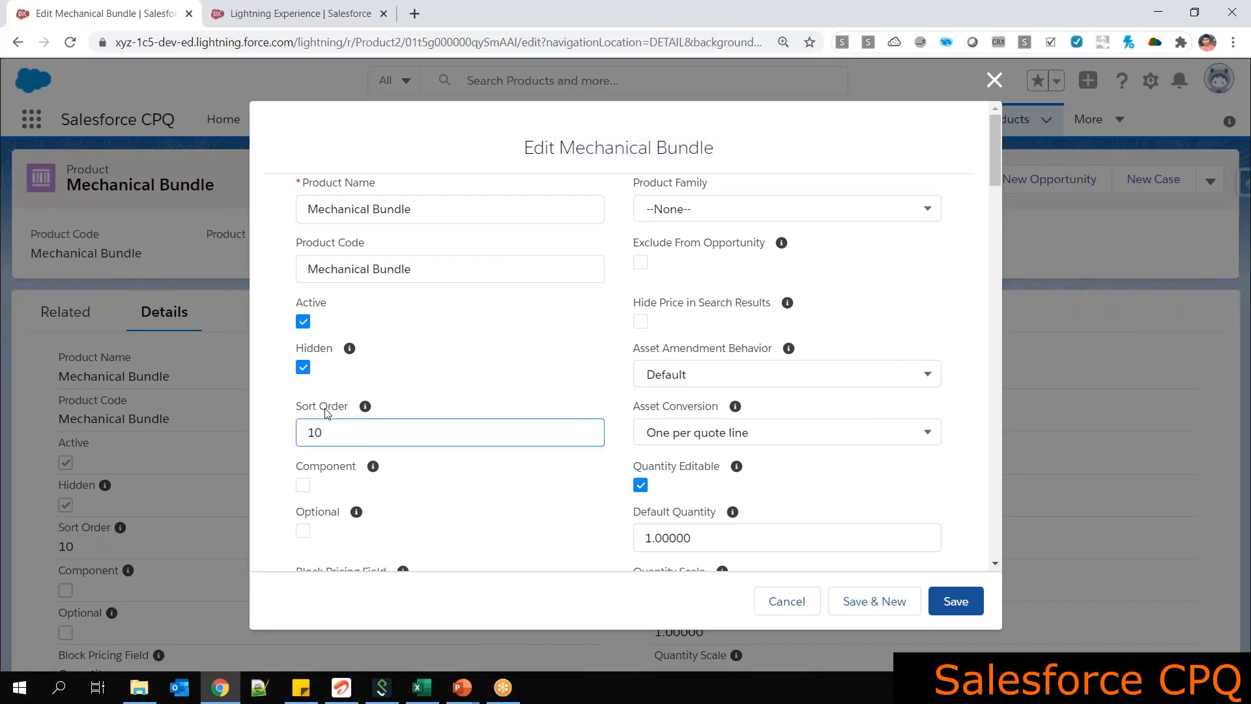
{"action": "left_click", "coordinate": [327, 431]}
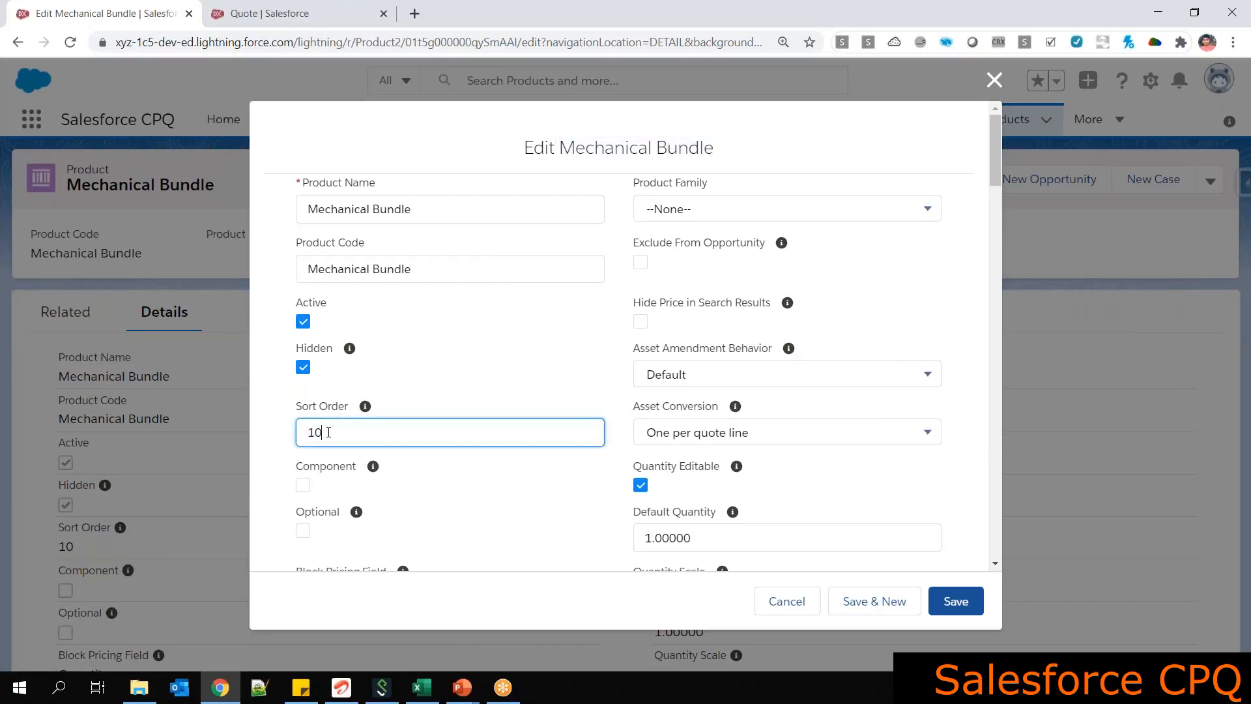
Start adding products to the quote and examine the order of the bundles listed for selection
{"action": "left_click", "coordinate": [295, 14]}
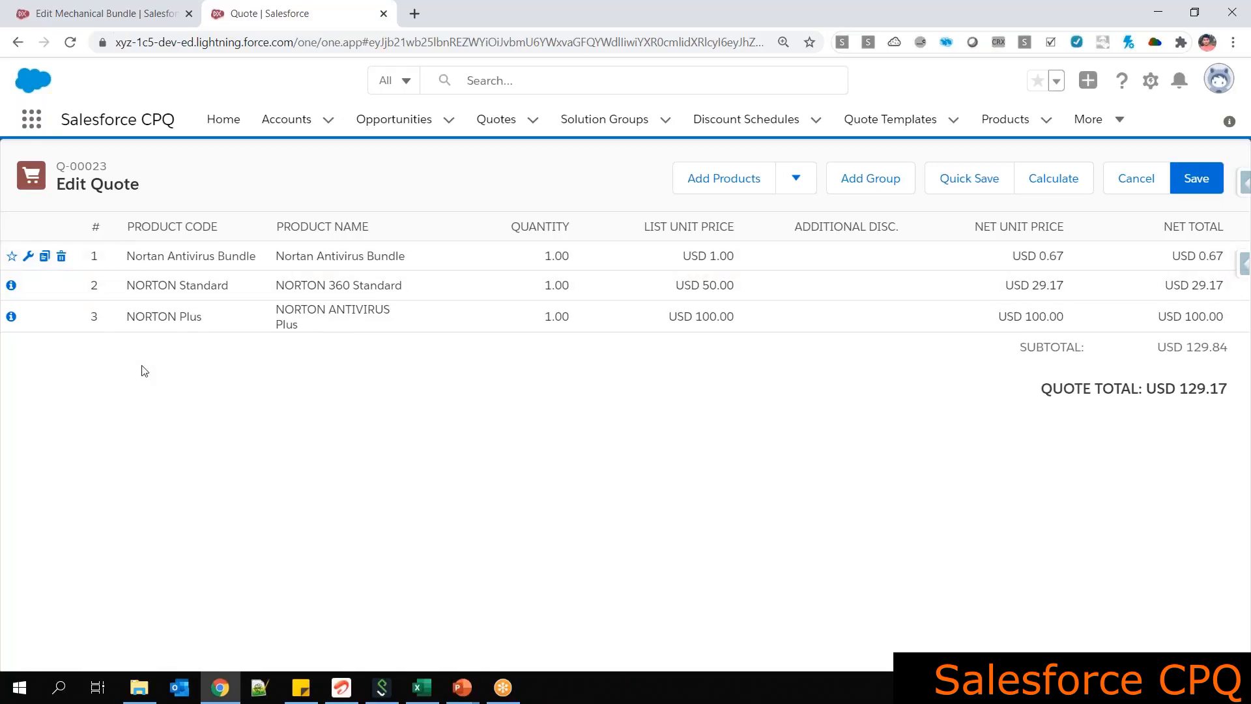
{"action": "left_click", "coordinate": [723, 177]}
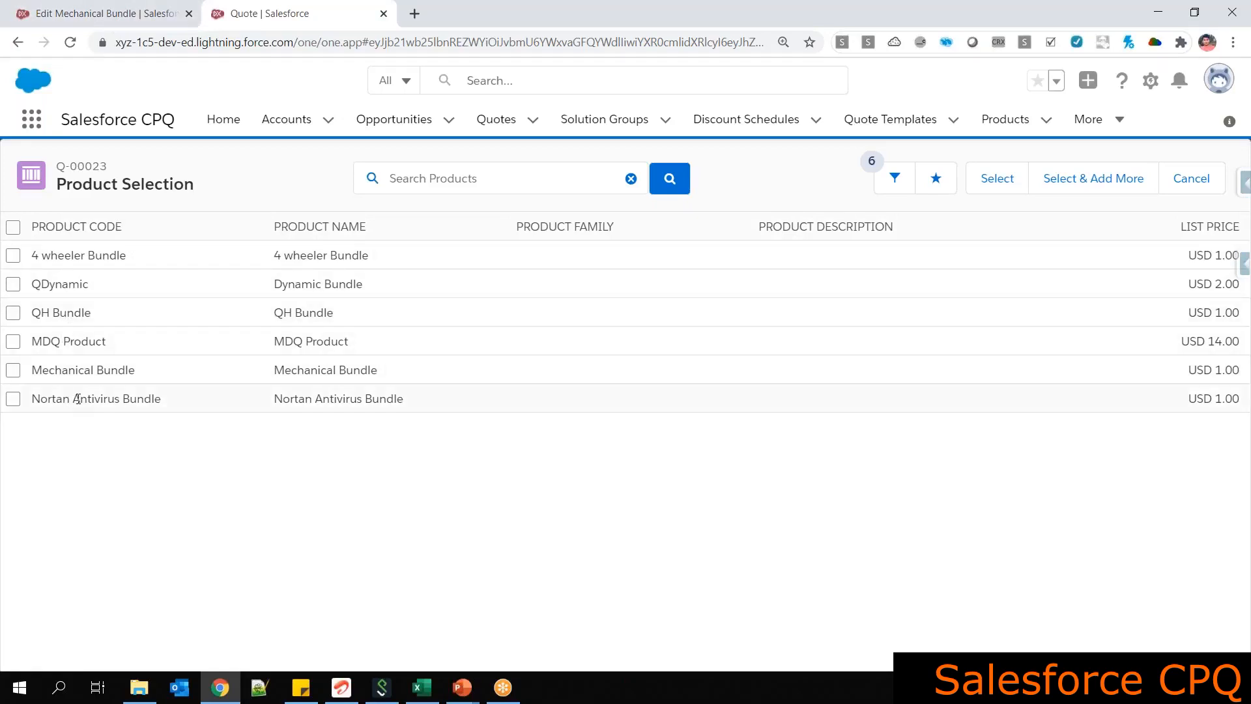
{"action": "left_click_drag", "start_coordinate": [63, 399], "coordinate": [187, 400]}
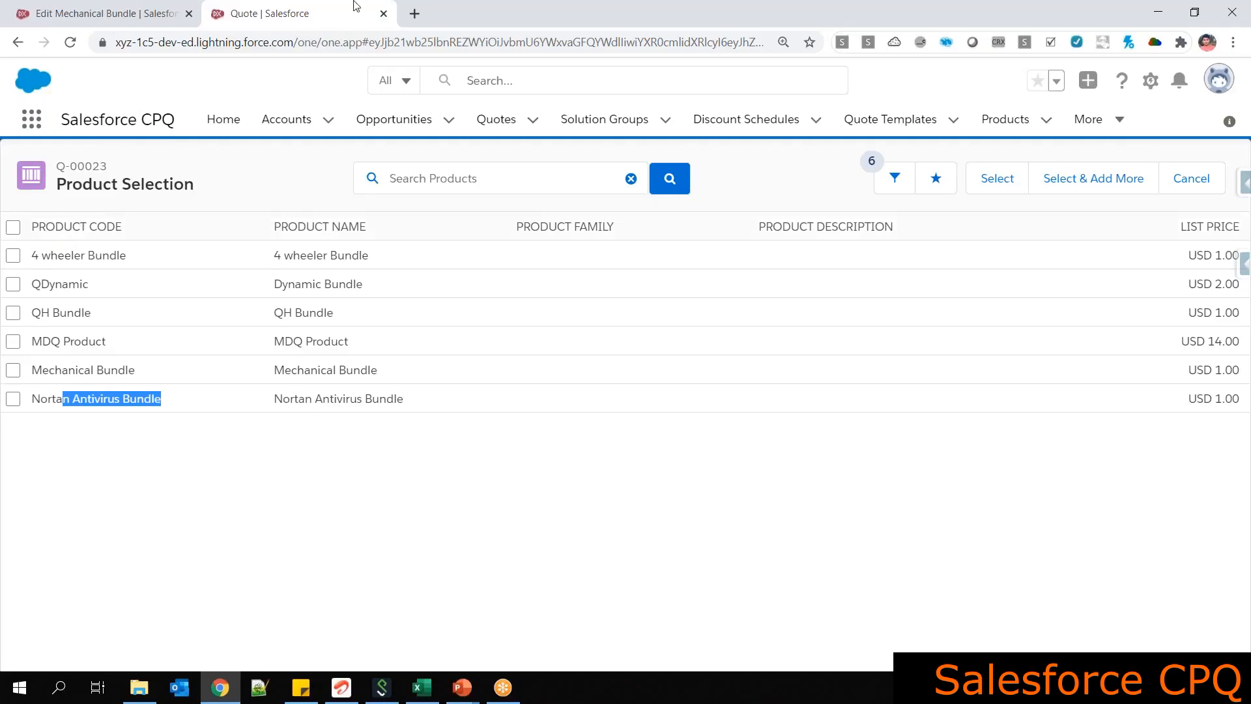
Switch to Excel, enter p1 in cell A374 and fill the series down to p7 in A380
{"action": "left_click", "coordinate": [106, 13]}
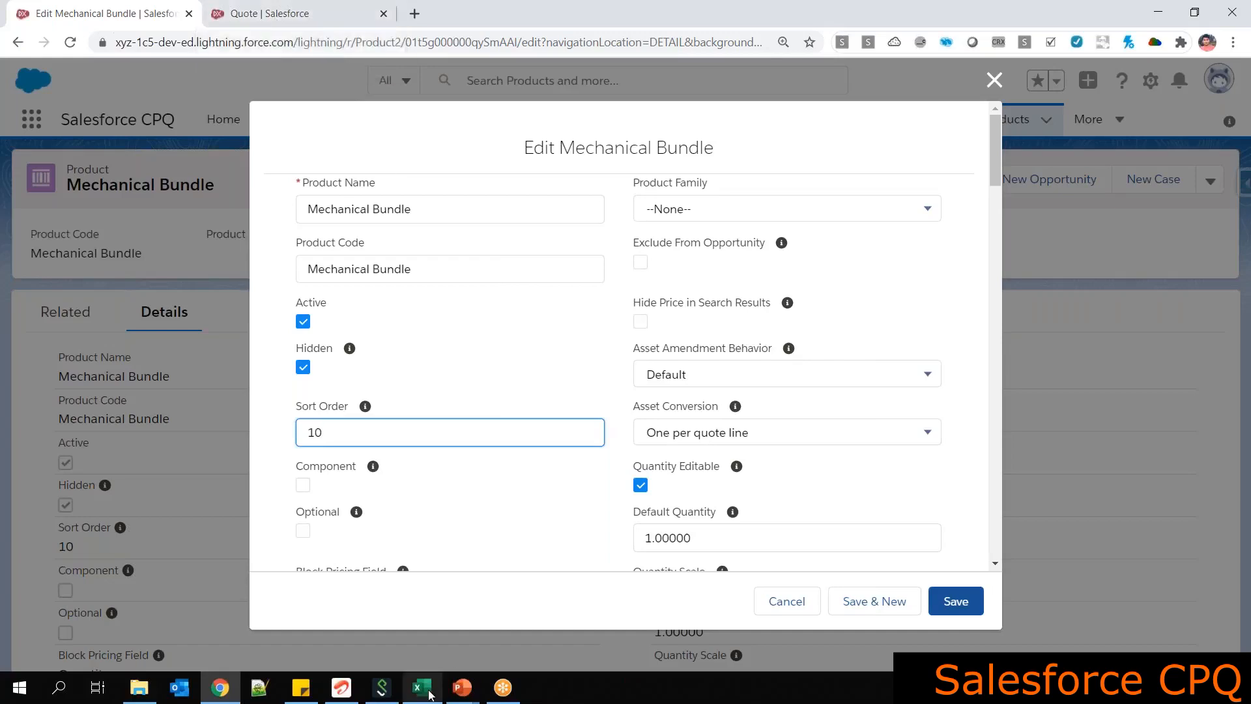
{"action": "key", "text": "alt+Tab"}
{"action": "scroll", "coordinate": [129, 475], "scroll_direction": "down", "scroll_amount": 2}
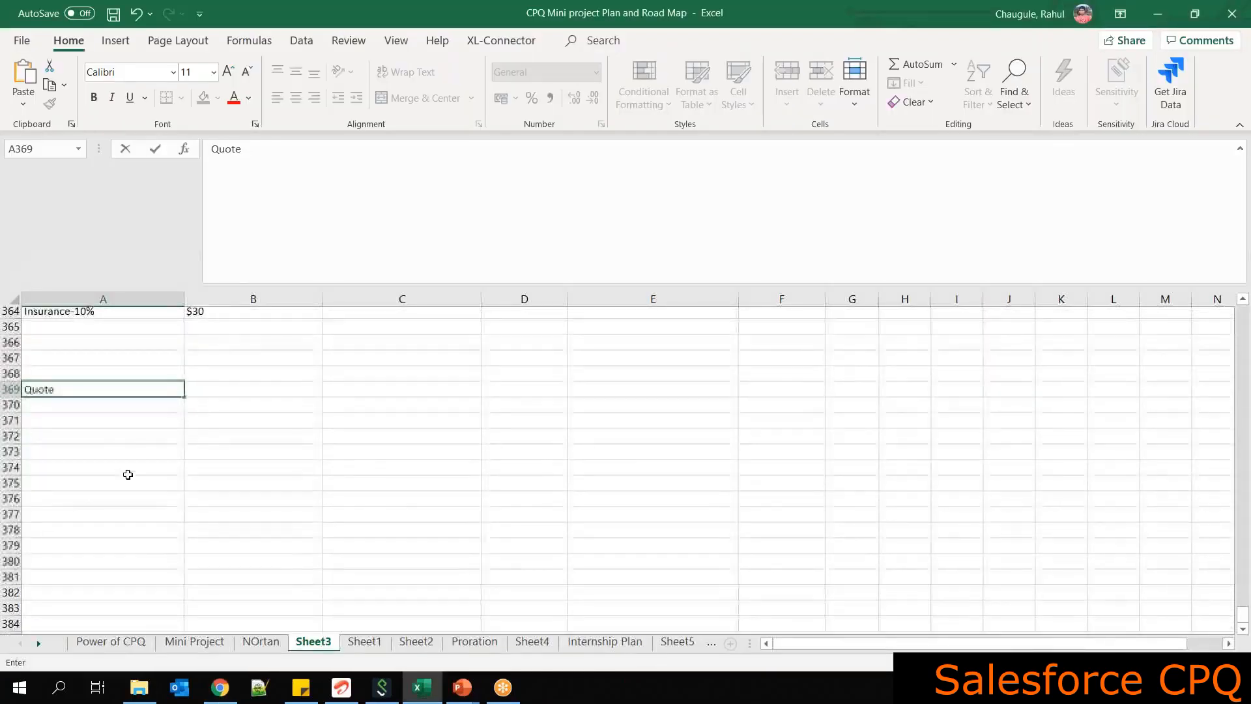
{"action": "left_click", "coordinate": [109, 454]}
{"action": "type", "text": "p1"}
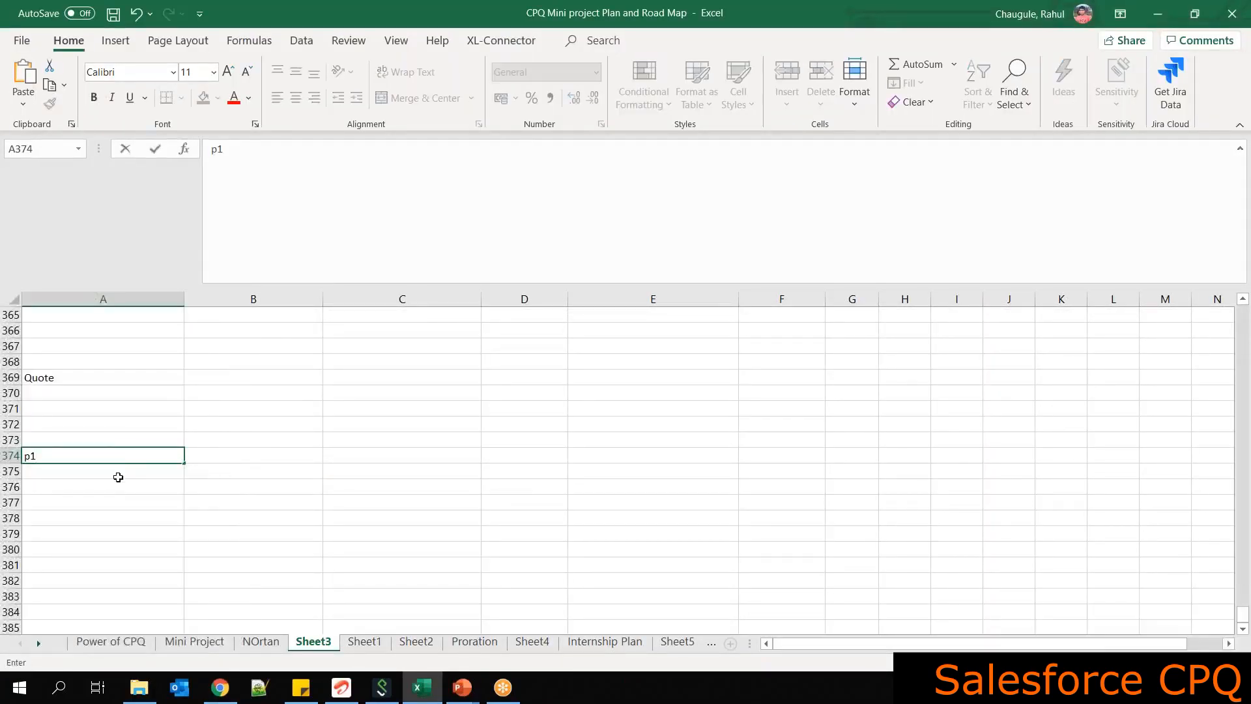
{"action": "key", "text": "Return"}
{"action": "left_click", "coordinate": [176, 458]}
{"action": "left_click_drag", "start_coordinate": [184, 463], "coordinate": [188, 559]}
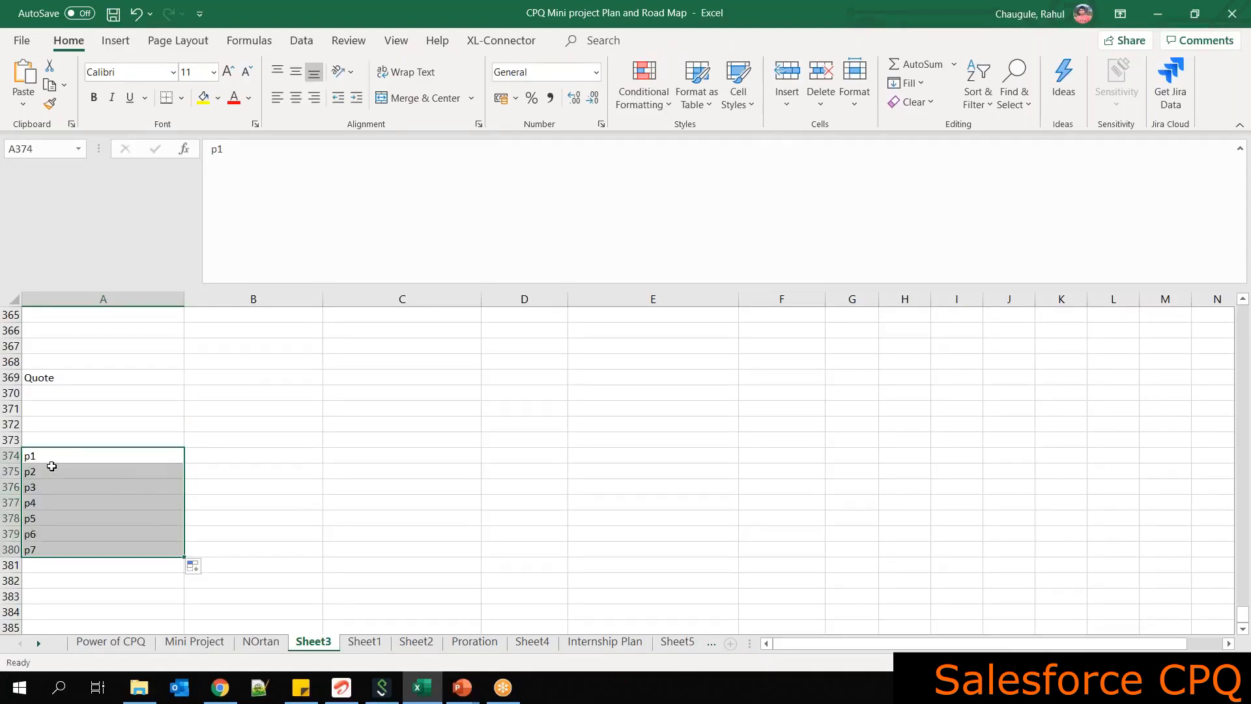
Add the heading "Sort Order" in cell B373 and enter 10 for p1 in B374
{"action": "left_click", "coordinate": [228, 439]}
{"action": "type", "text": "Sort Order"}
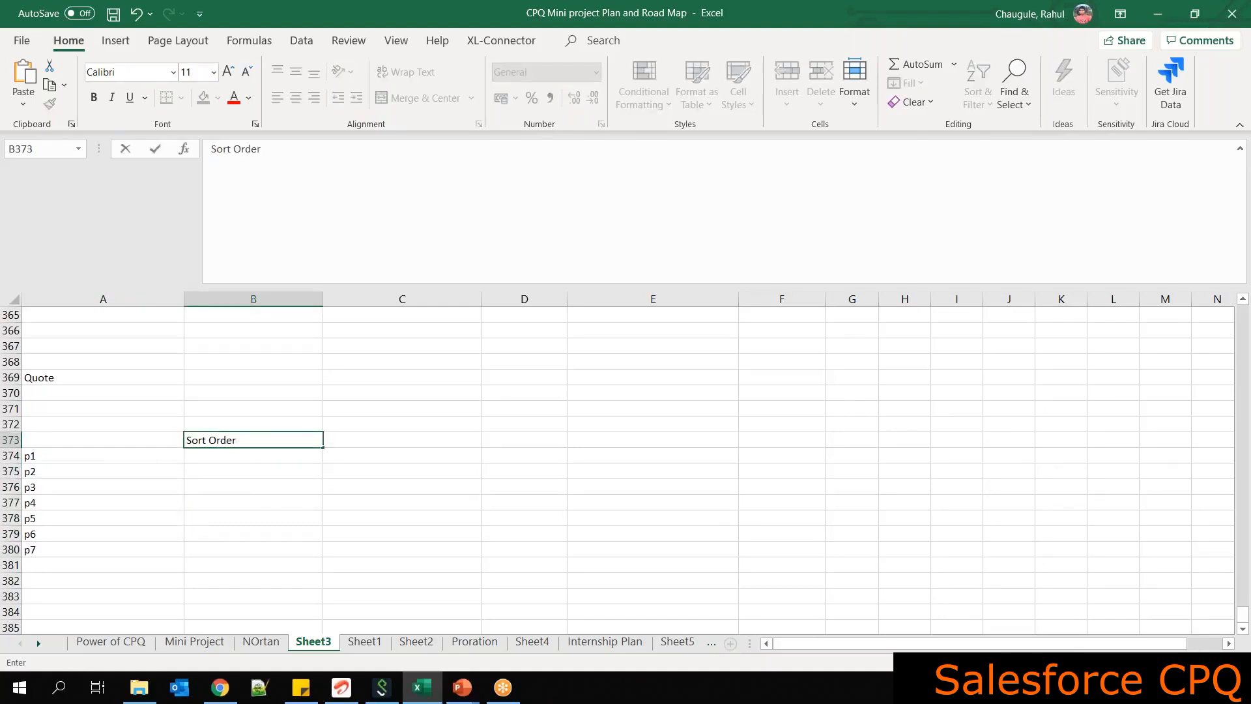
{"action": "left_click", "coordinate": [239, 454]}
{"action": "type", "text": "10"}
Enter the Sort Order values 20, 30, 50 and 60 for p2 through p5 in cells B375 to B378
{"action": "left_click", "coordinate": [248, 469]}
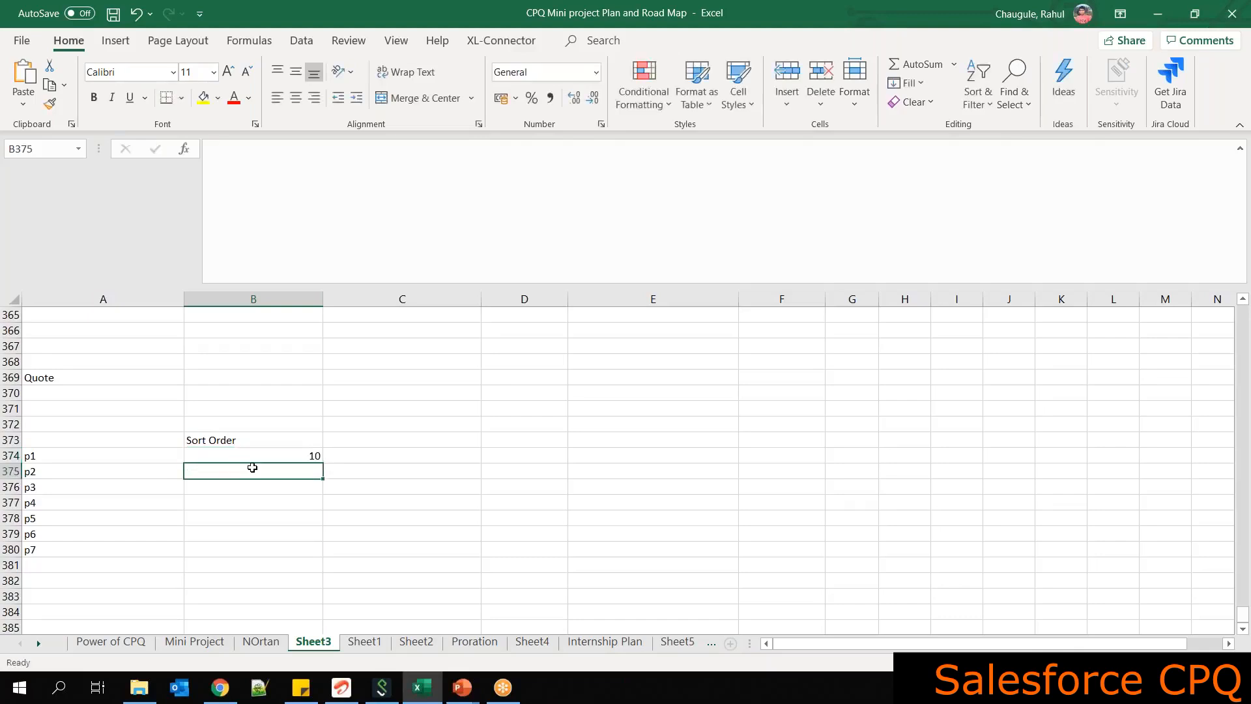
{"action": "type", "text": "20"}
{"action": "key", "text": "Return"}
{"action": "type", "text": "30"}
{"action": "key", "text": "Return"}
{"action": "key", "text": "Return"}
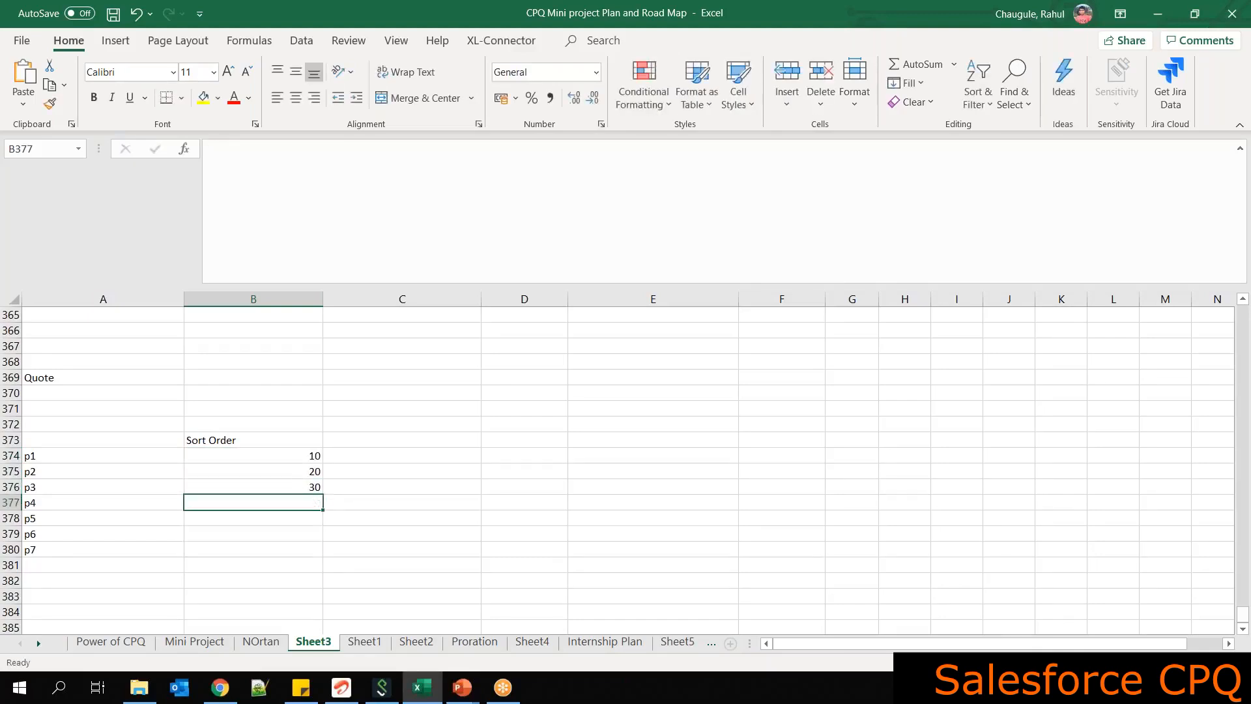
{"action": "type", "text": "50"}
{"action": "key", "text": "Return"}
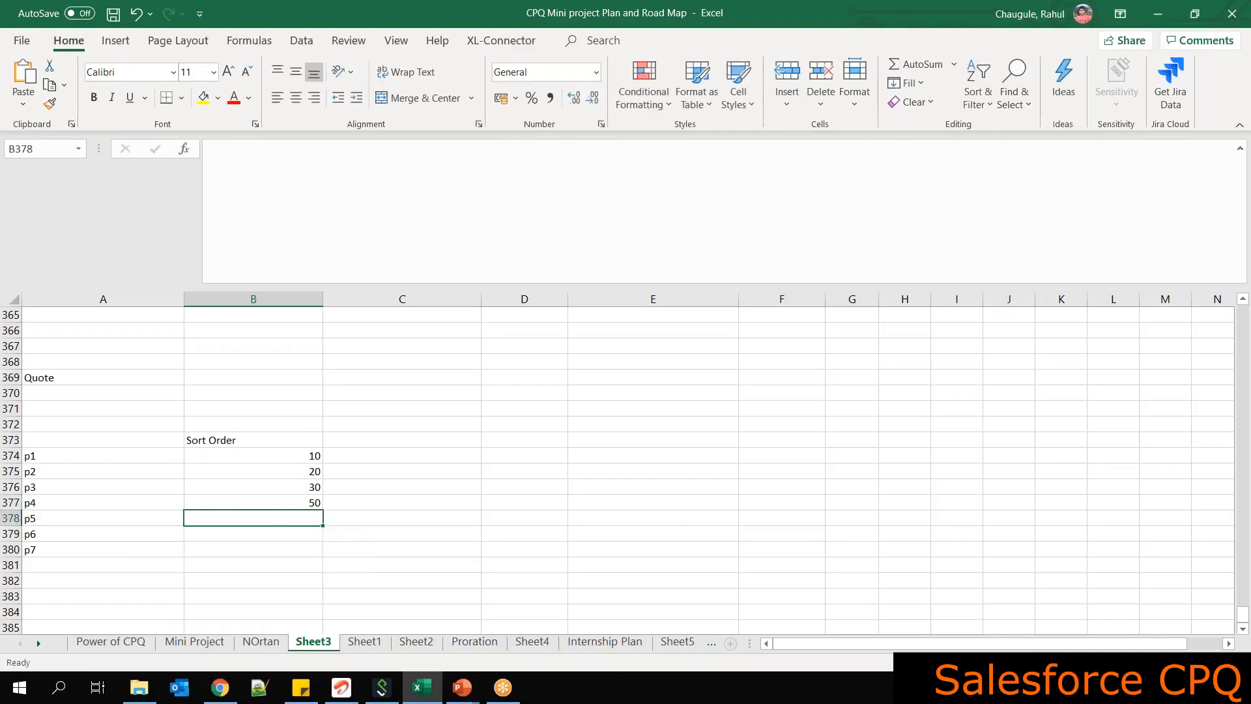
{"action": "type", "text": "60"}
Examine how the Sort Order values rank the products p1 through p4
{"action": "left_click", "coordinate": [277, 485]}
{"action": "left_click", "coordinate": [310, 456]}
{"action": "left_click", "coordinate": [313, 470]}
{"action": "left_click", "coordinate": [299, 453]}
{"action": "left_click", "coordinate": [300, 471]}
{"action": "left_click", "coordinate": [300, 490]}
{"action": "left_click", "coordinate": [305, 503]}
{"action": "left_click", "coordinate": [315, 458]}
{"action": "left_click", "coordinate": [314, 471]}
{"action": "left_click", "coordinate": [313, 487]}
{"action": "left_click", "coordinate": [312, 456]}
{"action": "left_click", "coordinate": [310, 471]}
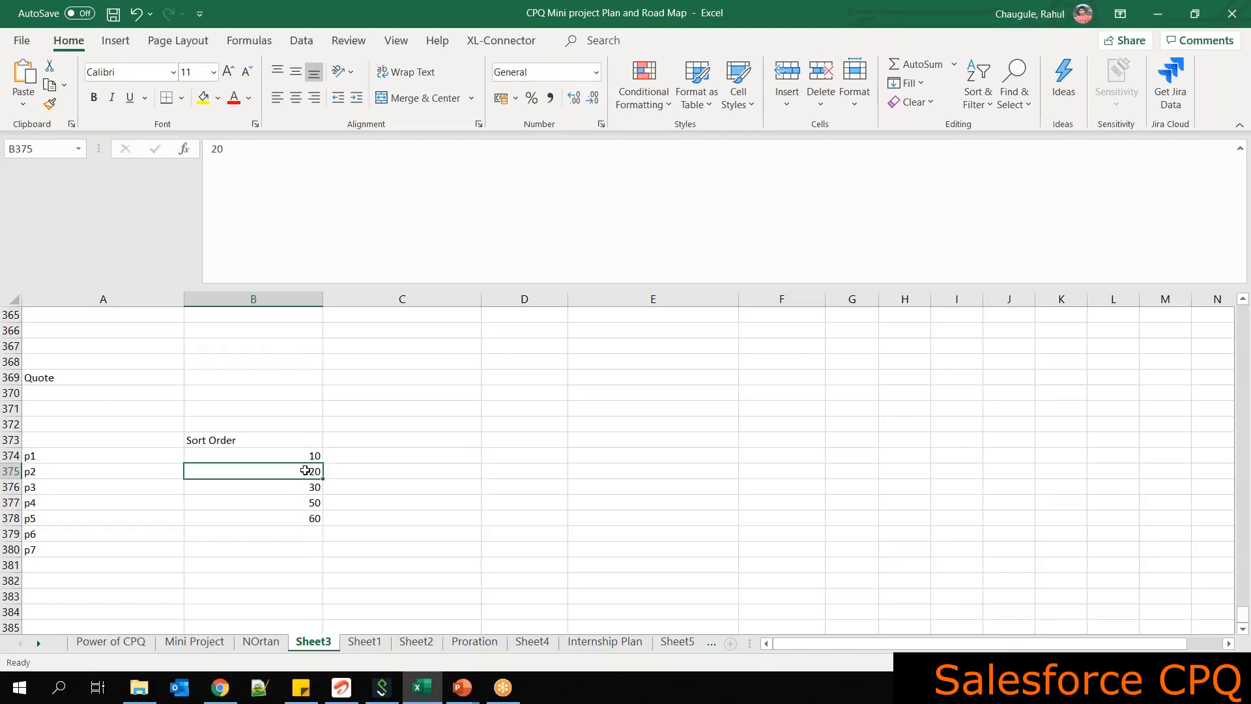
Add p8 in cell A381 below p7 and compare its position with the rows above
{"action": "left_click", "coordinate": [58, 565]}
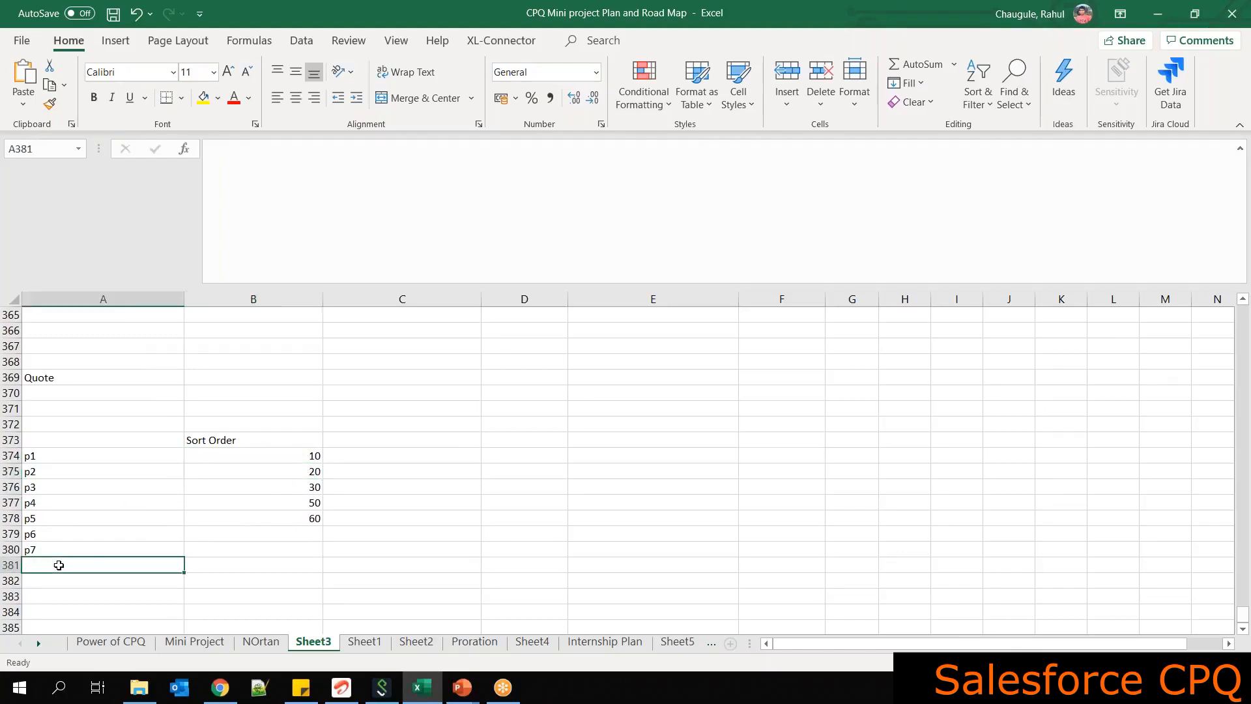
{"action": "type", "text": "p8"}
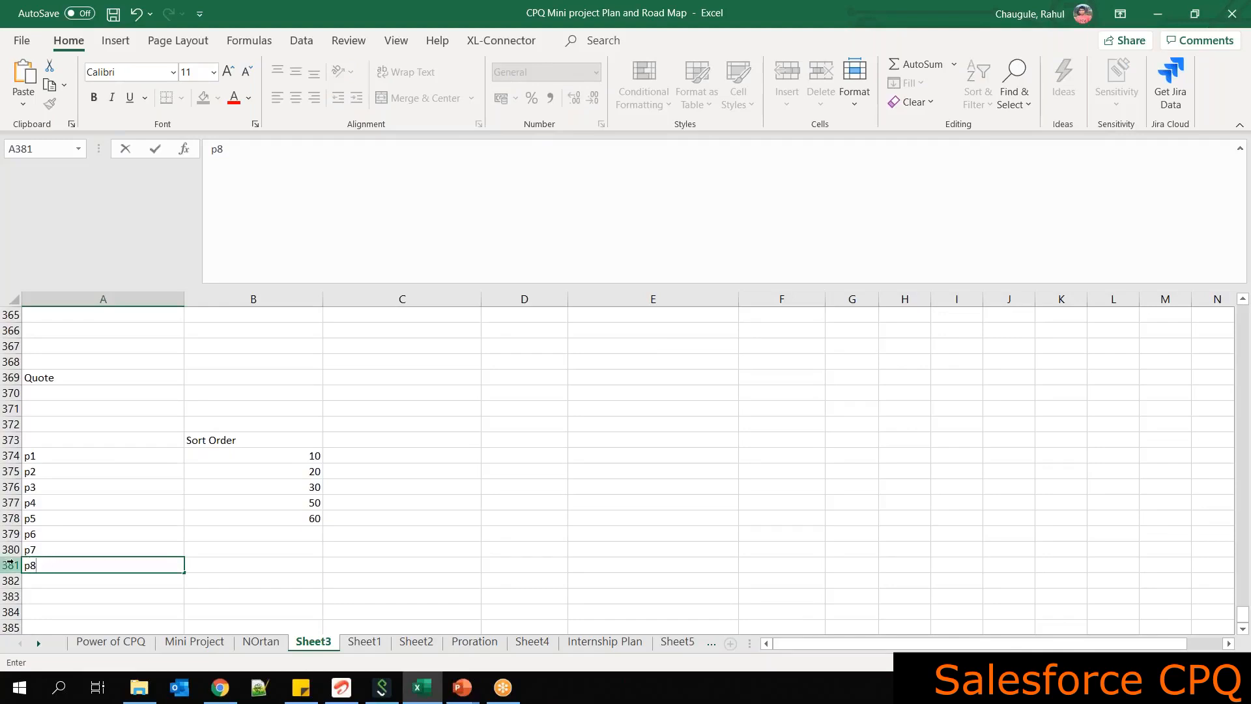
{"action": "left_click_drag", "start_coordinate": [51, 450], "coordinate": [282, 539]}
{"action": "left_click_drag", "start_coordinate": [283, 539], "coordinate": [282, 544]}
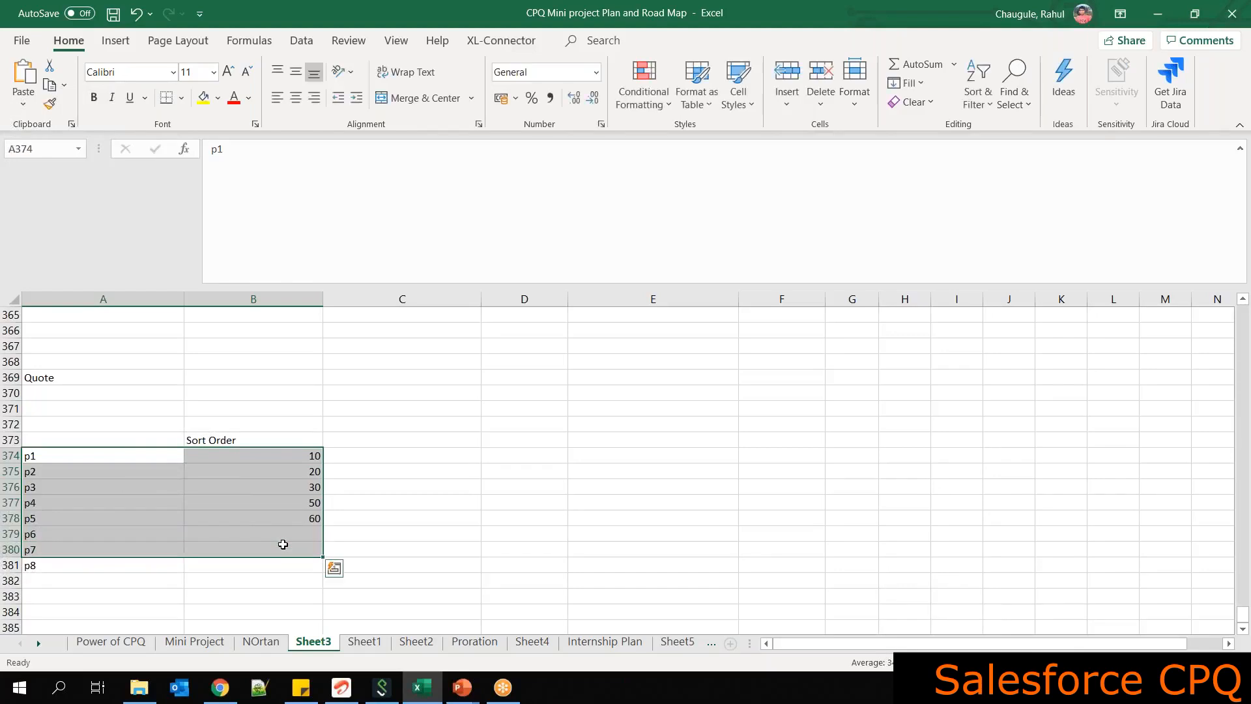
{"action": "left_click", "coordinate": [48, 566]}
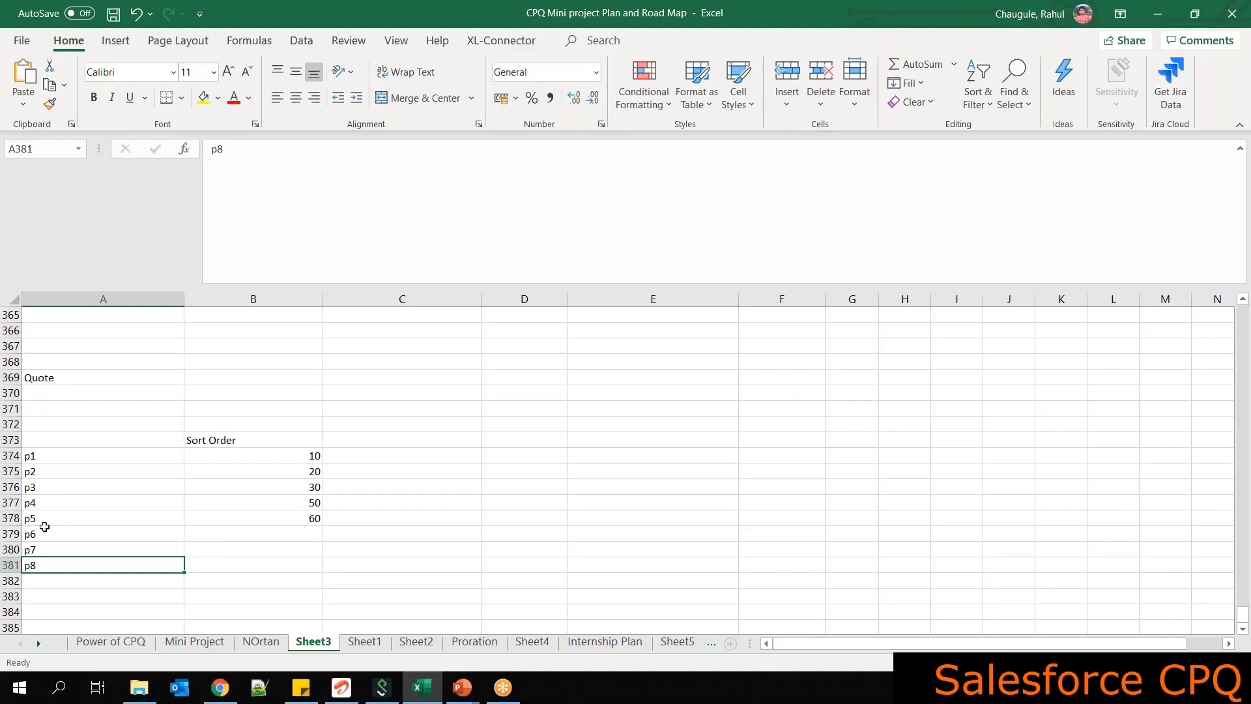
{"action": "left_click", "coordinate": [31, 456]}
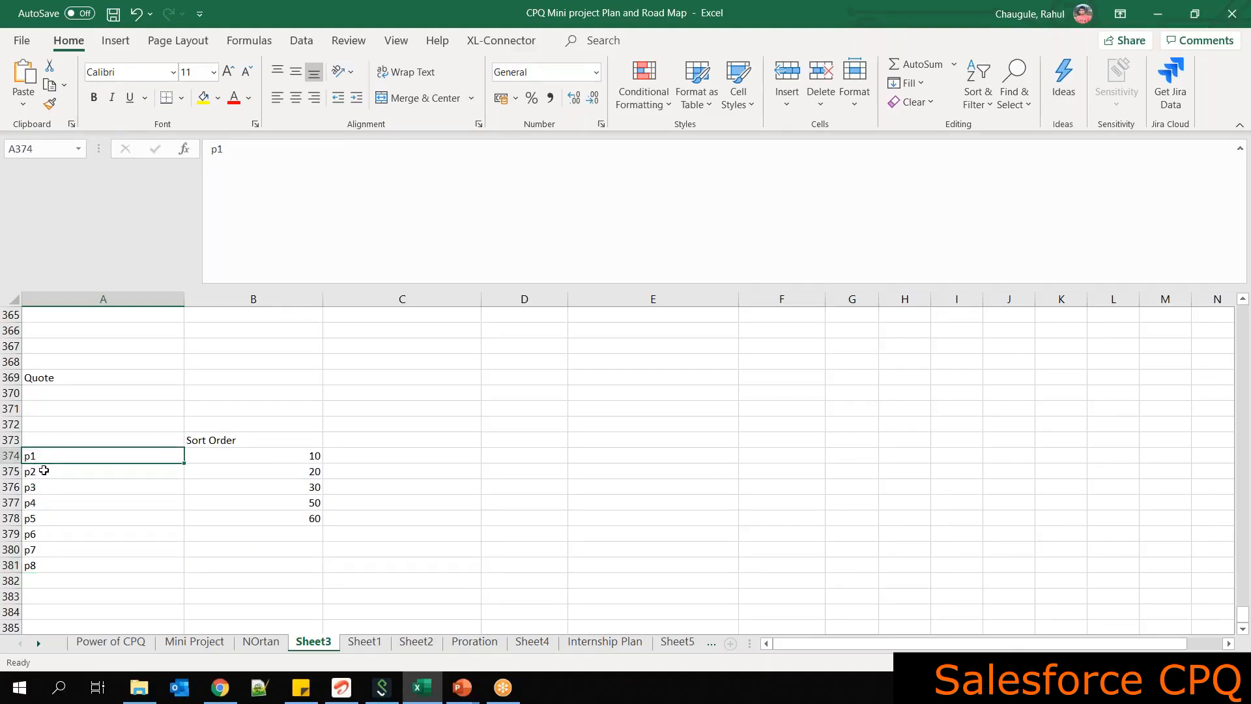
{"action": "left_click", "coordinate": [59, 563]}
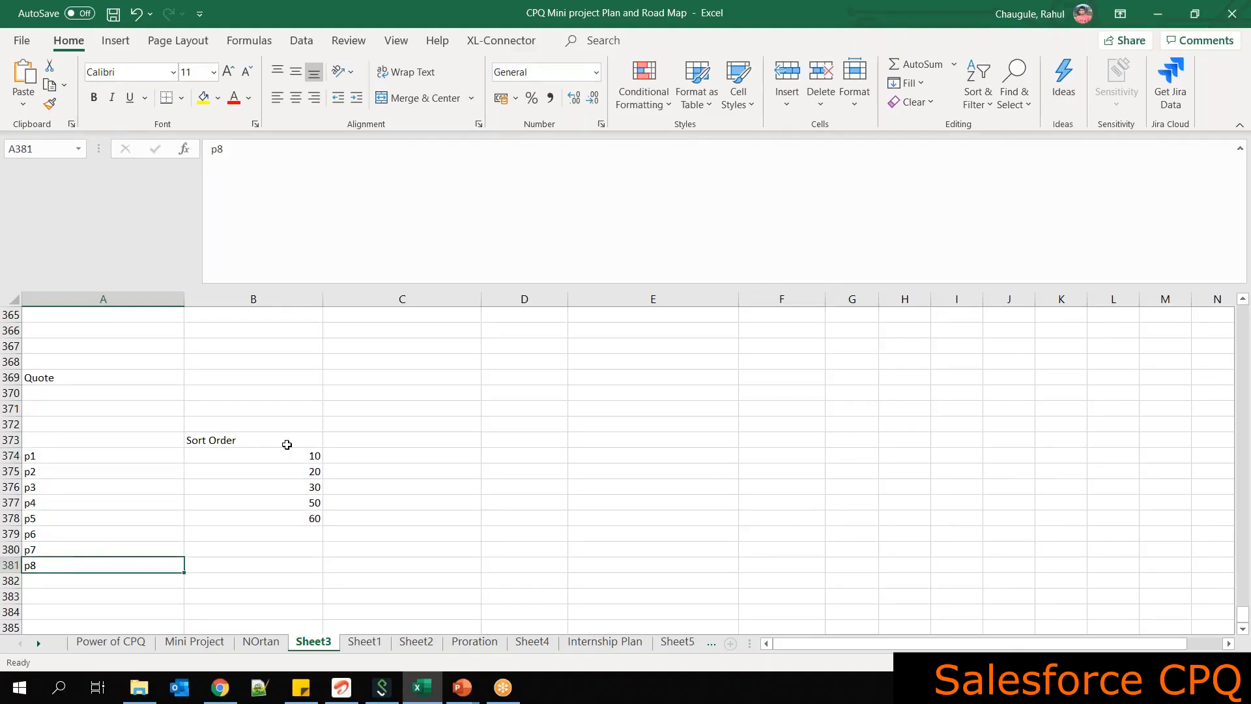
Enter 1 in cell C374 beside p1's sort order and fill it down to C379
{"action": "left_click", "coordinate": [318, 457]}
{"action": "left_click", "coordinate": [303, 473]}
{"action": "left_click", "coordinate": [314, 456]}
{"action": "left_click", "coordinate": [335, 457]}
{"action": "type", "text": "1"}
{"action": "key", "text": "Return"}
{"action": "left_click", "coordinate": [460, 458]}
{"action": "left_click_drag", "start_coordinate": [481, 462], "coordinate": [485, 542]}
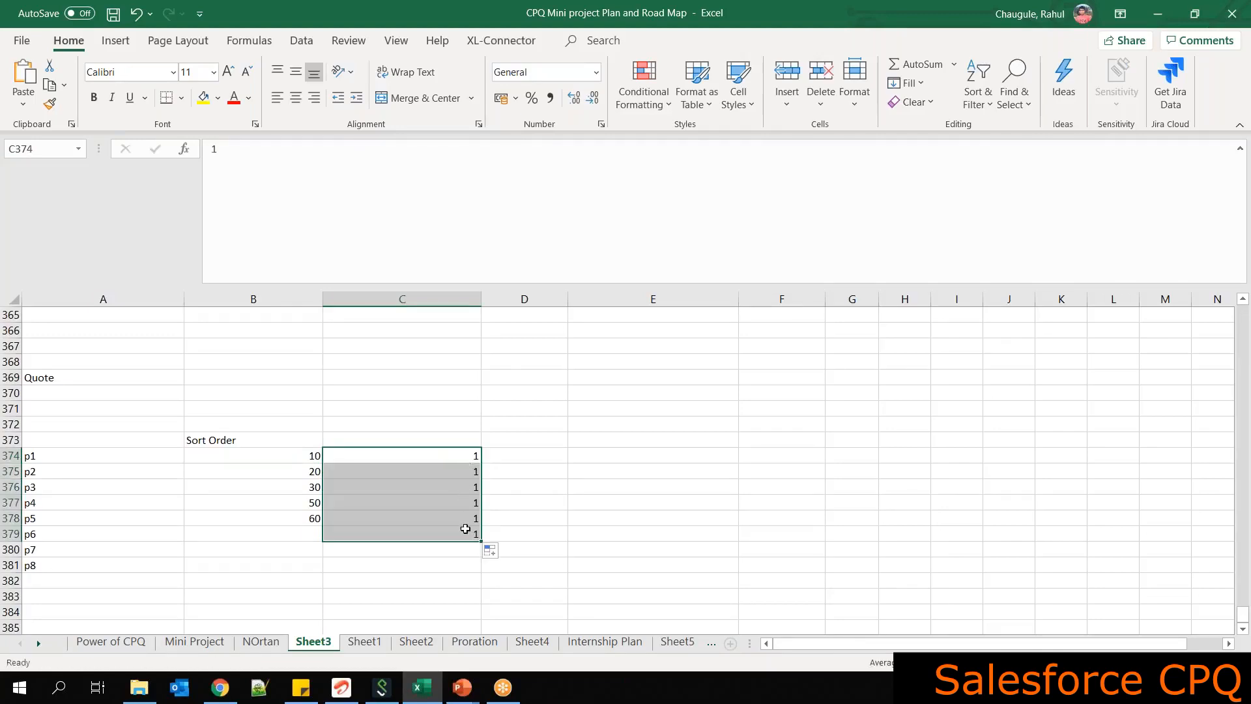
Number the cells beside p2 through p6 consecutively by entering 2, 3, 4, 5 and 6 in C375 to C379
{"action": "left_click", "coordinate": [458, 476]}
{"action": "type", "text": "2"}
{"action": "key", "text": "Return"}
{"action": "type", "text": "3"}
{"action": "key", "text": "Return"}
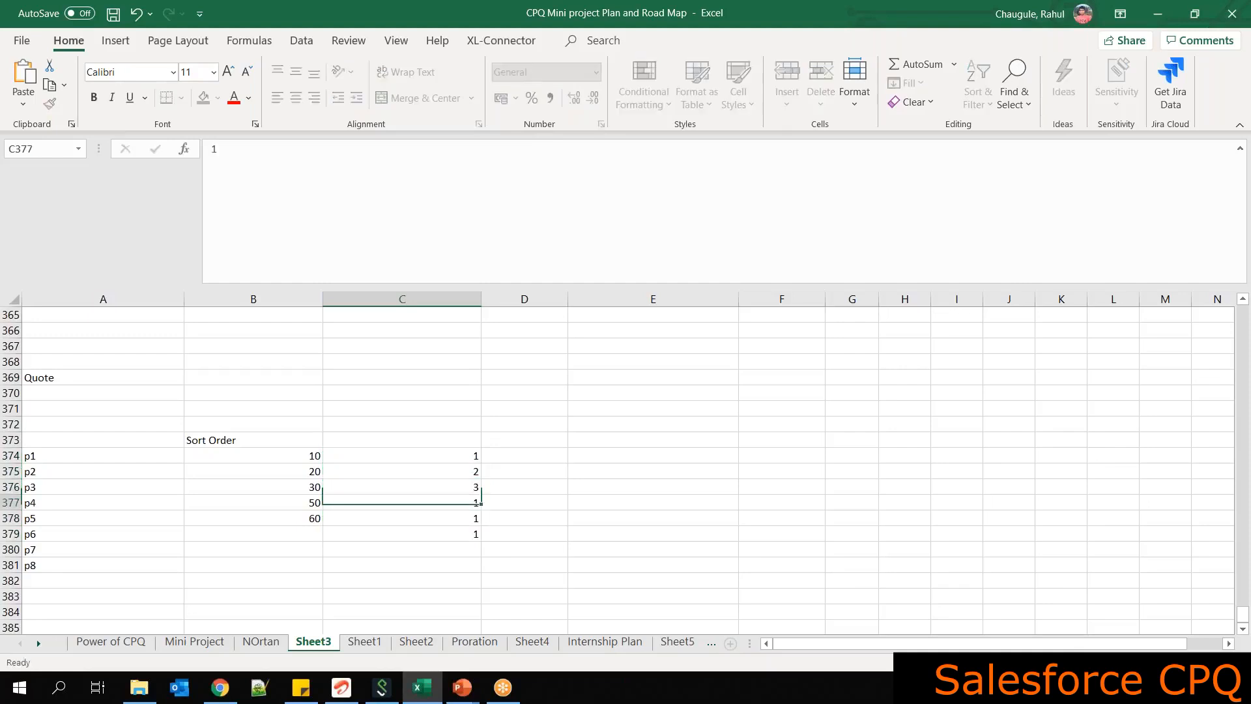
{"action": "type", "text": "4"}
{"action": "key", "text": "Return"}
{"action": "type", "text": "5"}
{"action": "key", "text": "Return"}
{"action": "type", "text": "6"}
{"action": "left_click", "coordinate": [419, 475]}
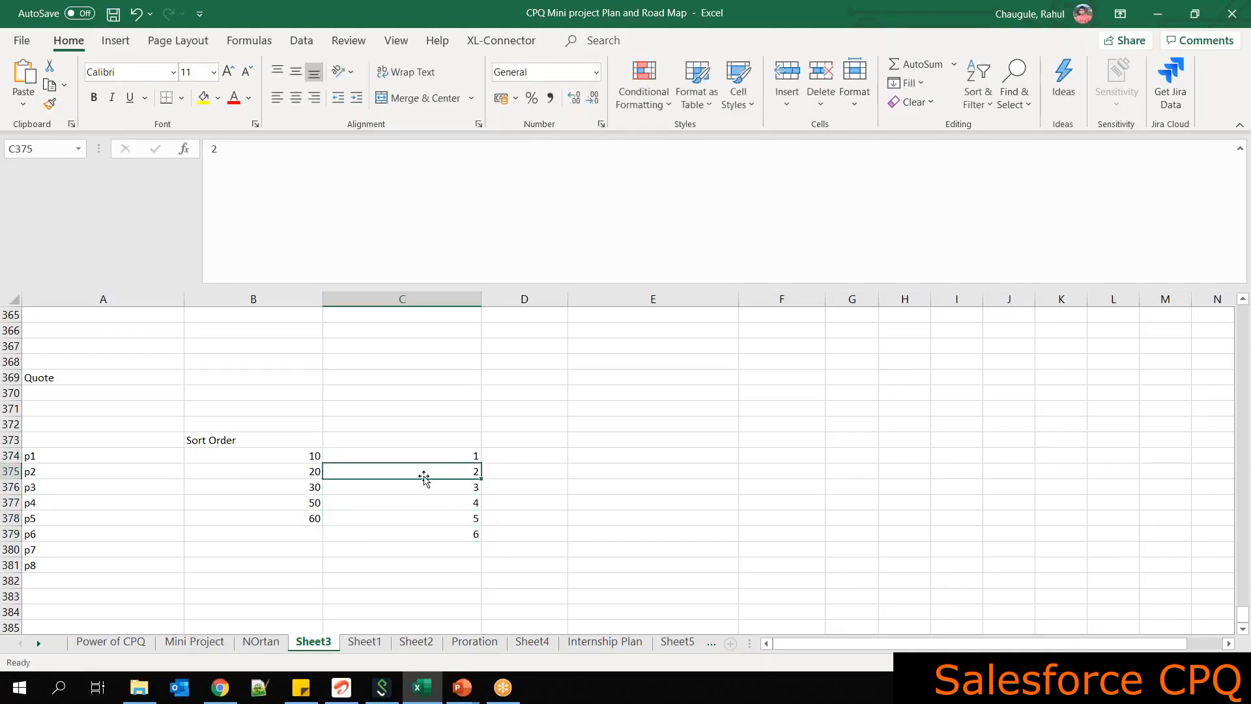
Compare the consecutive numbers in column C with the Sort Order values, and enter 15 as p8's sort order in B381
{"action": "left_click_drag", "start_coordinate": [464, 455], "coordinate": [478, 533]}
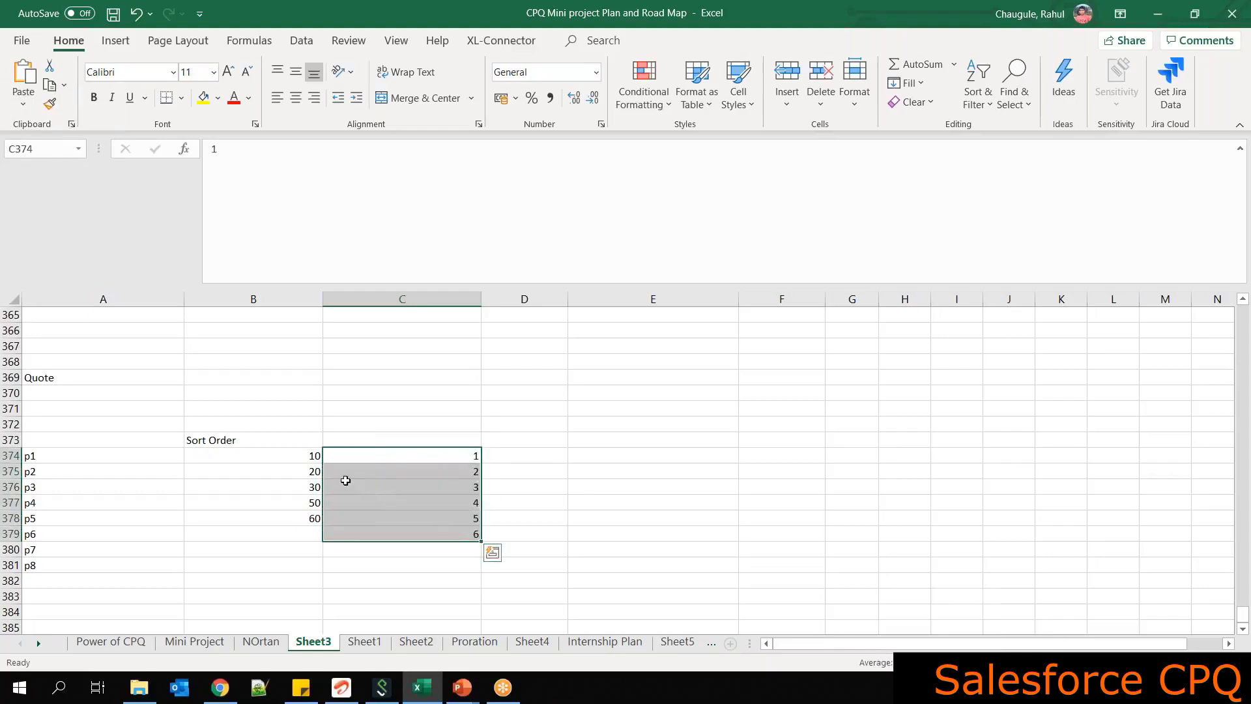
{"action": "left_click_drag", "start_coordinate": [300, 459], "coordinate": [313, 521]}
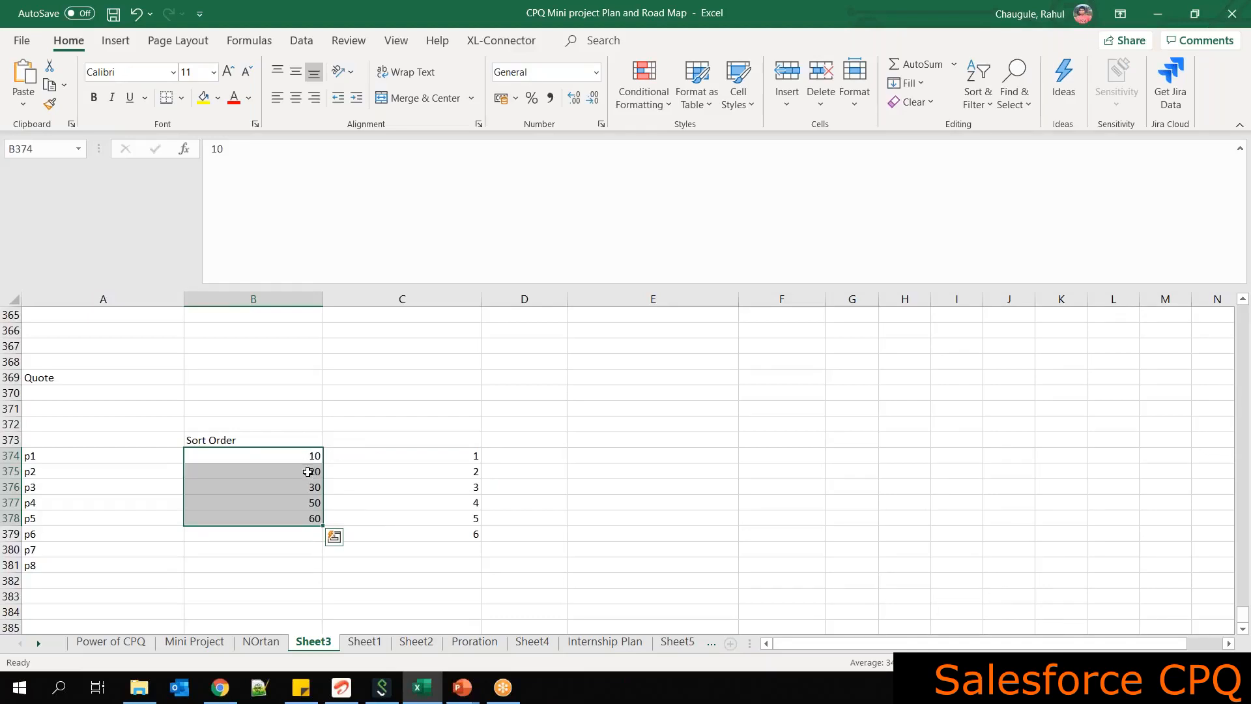
{"action": "left_click", "coordinate": [311, 472]}
{"action": "left_click", "coordinate": [91, 567]}
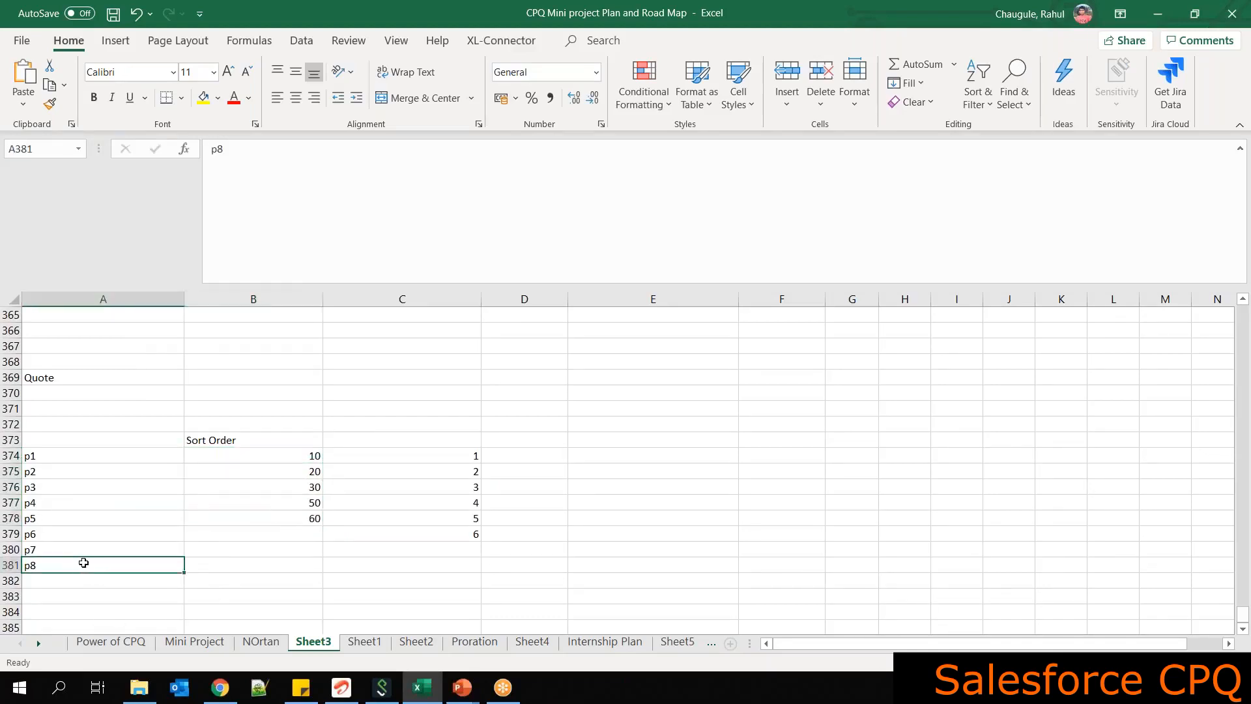
{"action": "left_click", "coordinate": [274, 562]}
{"action": "type", "text": "15"}
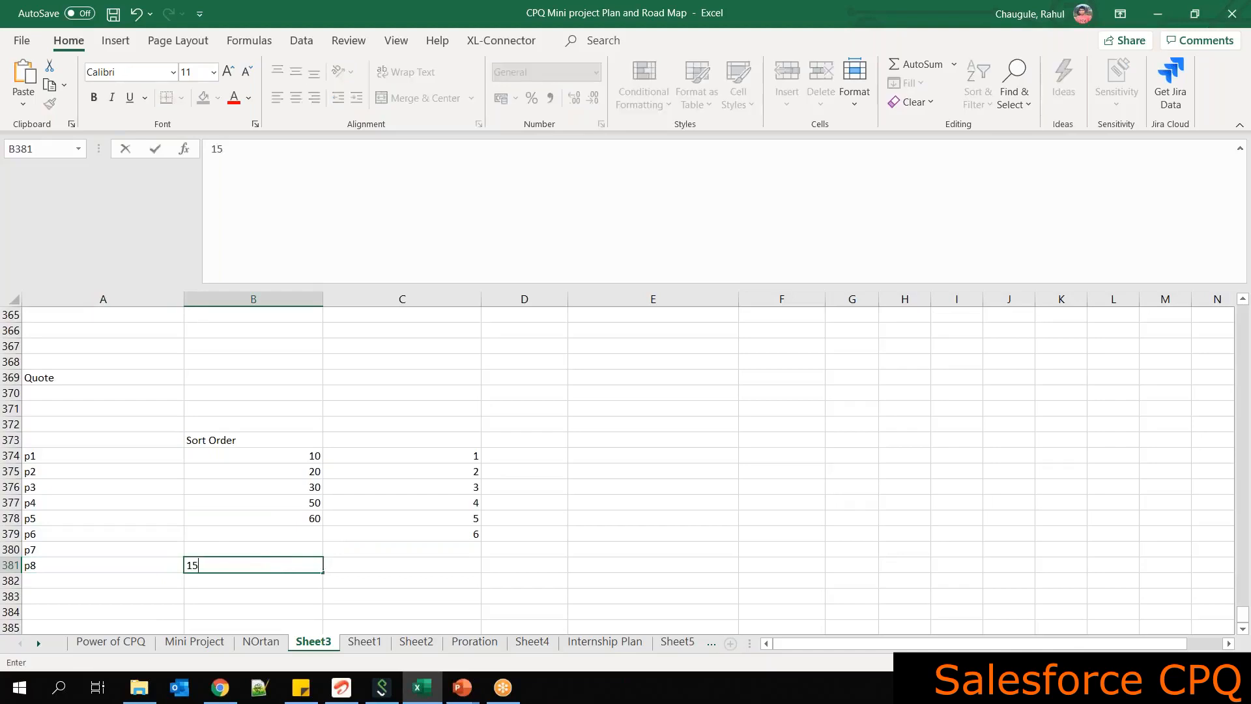
{"action": "left_click", "coordinate": [108, 567]}
Compare p8's sort order in B381 with the values of p1 and p2 and the rest of the Sort Order column
{"action": "left_click", "coordinate": [221, 566]}
{"action": "left_click", "coordinate": [302, 457]}
{"action": "left_click", "coordinate": [319, 470]}
{"action": "left_click", "coordinate": [319, 456]}
{"action": "left_click", "coordinate": [318, 472]}
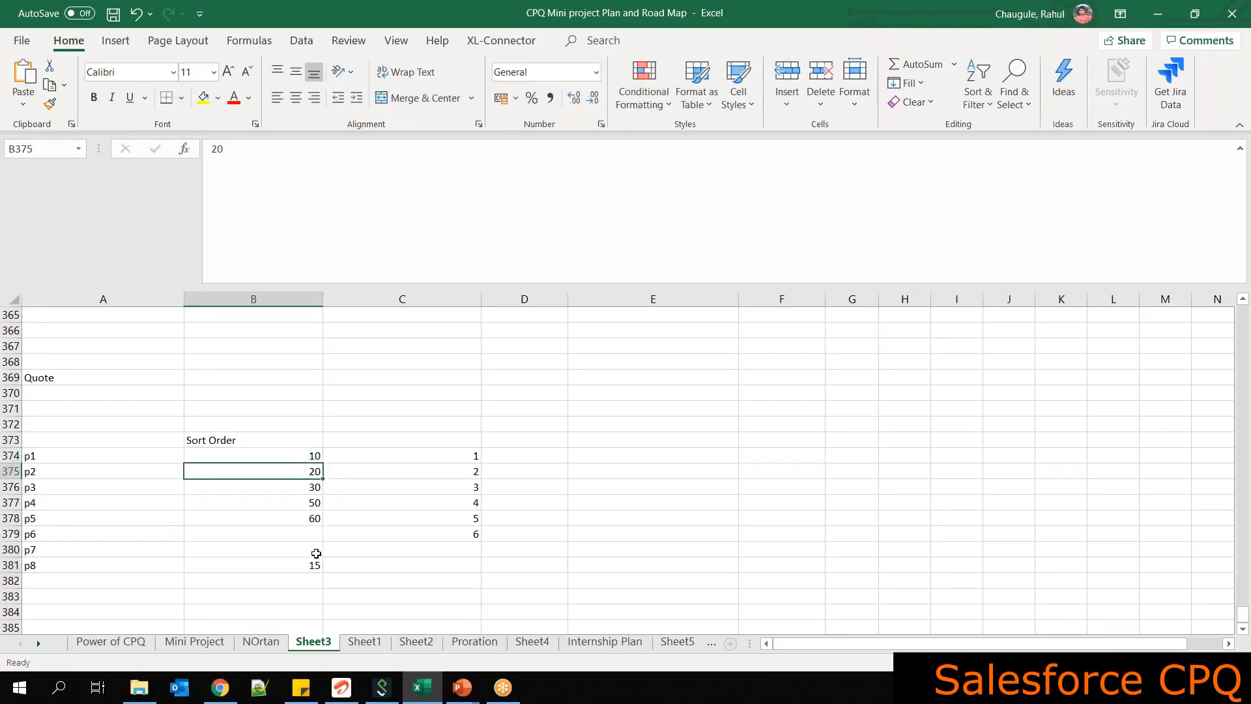
{"action": "left_click", "coordinate": [310, 563]}
{"action": "left_click_drag", "start_coordinate": [302, 458], "coordinate": [298, 524]}
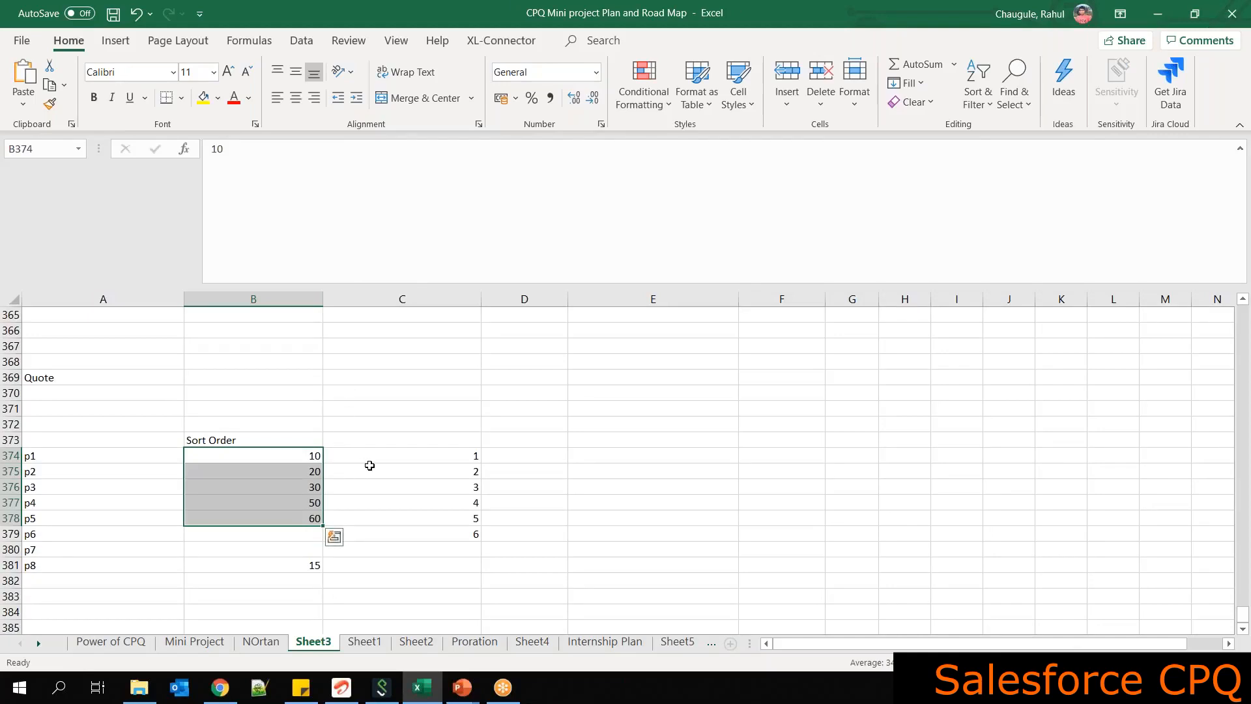
Switch to the Salesforce browser window to view the Mechanical Bundle's Sort Order field, and return to the Excel sheet
{"action": "key", "text": "alt"}
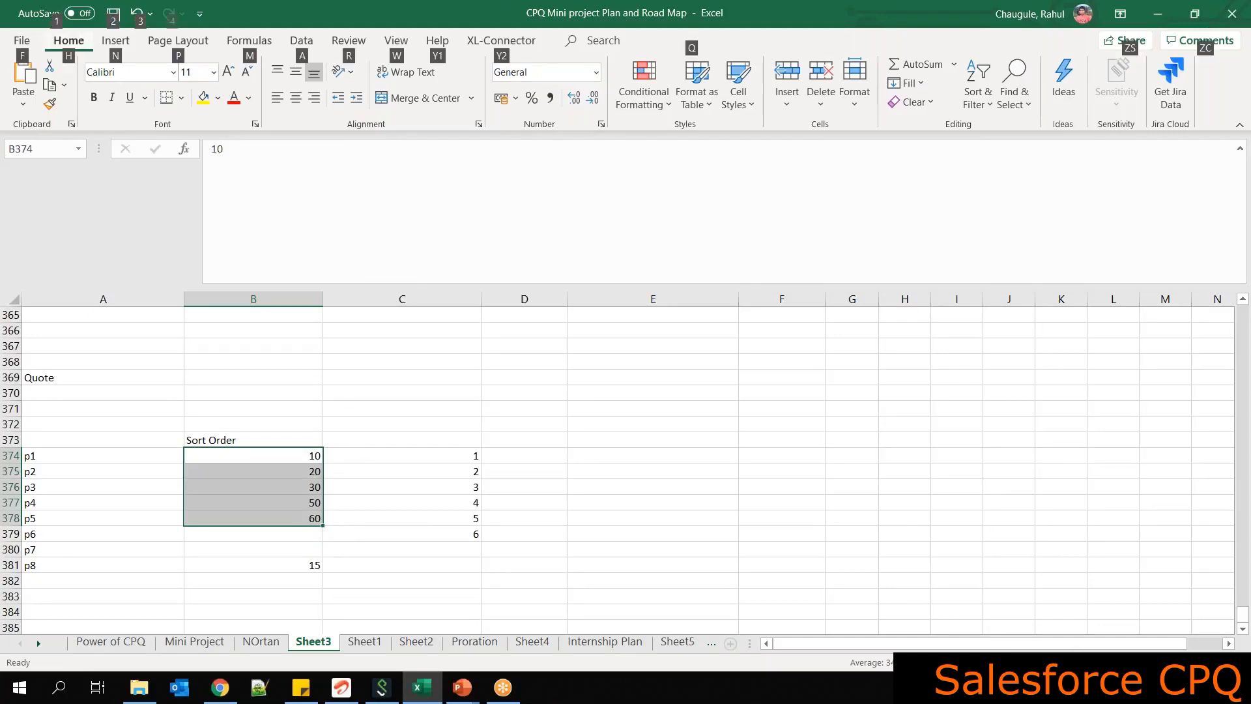
{"action": "key", "text": "alt+Tab"}
{"action": "key", "text": "alt+Tab"}
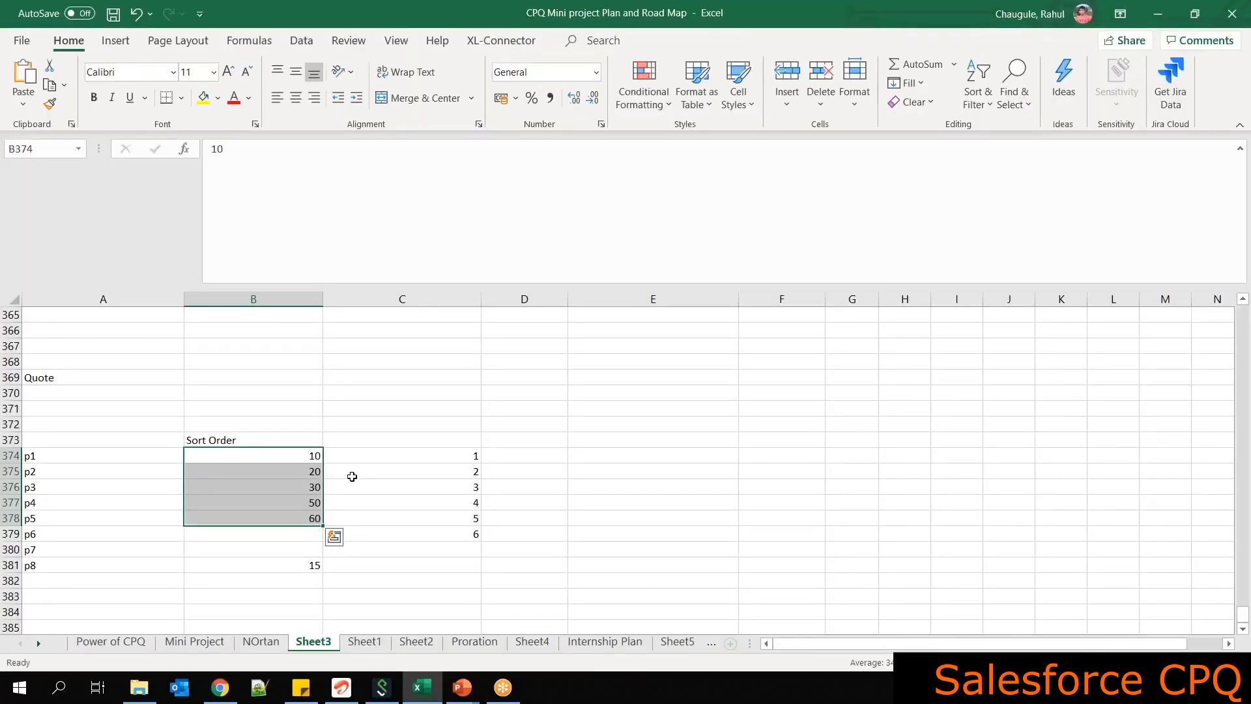
{"action": "key", "text": "alt+Tab"}
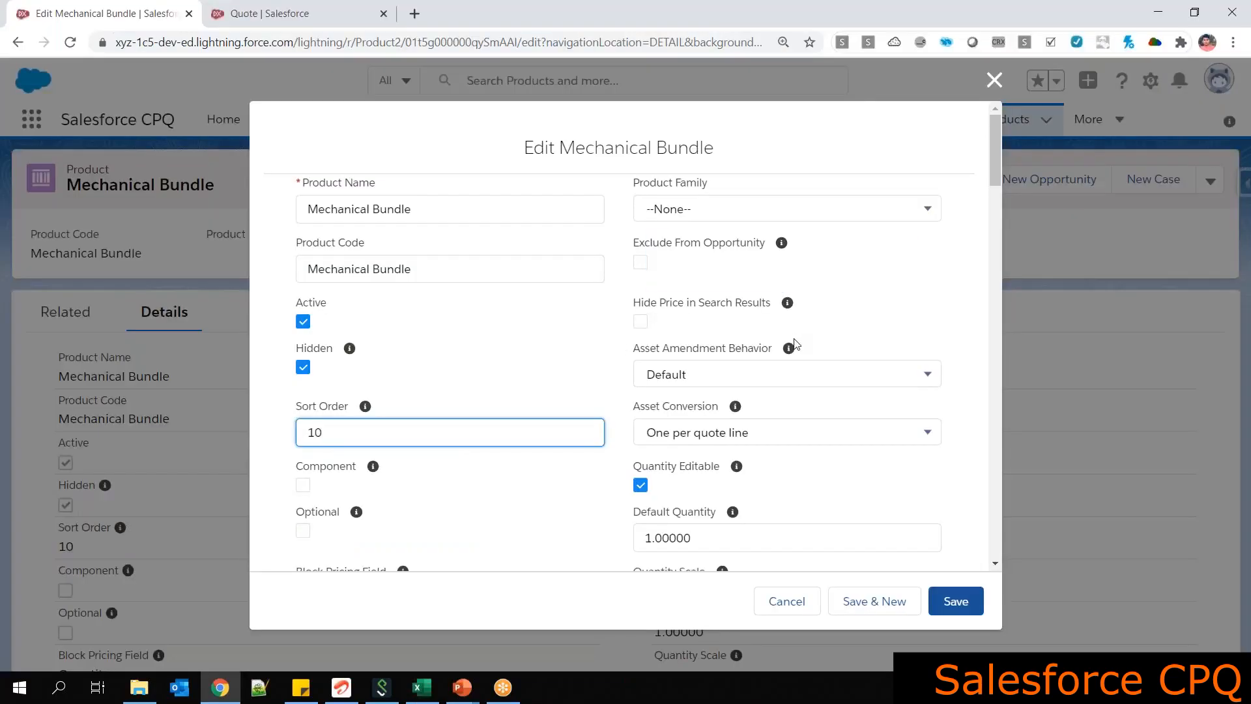
{"action": "key", "text": "alt+Tab"}
Examine the Sort Order column from p1 to p8, checking where p8 fits relative to p2, p3 and the column C numbering
{"action": "left_click", "coordinate": [310, 456]}
{"action": "left_click", "coordinate": [307, 474]}
{"action": "left_click_drag", "start_coordinate": [309, 451], "coordinate": [313, 565]}
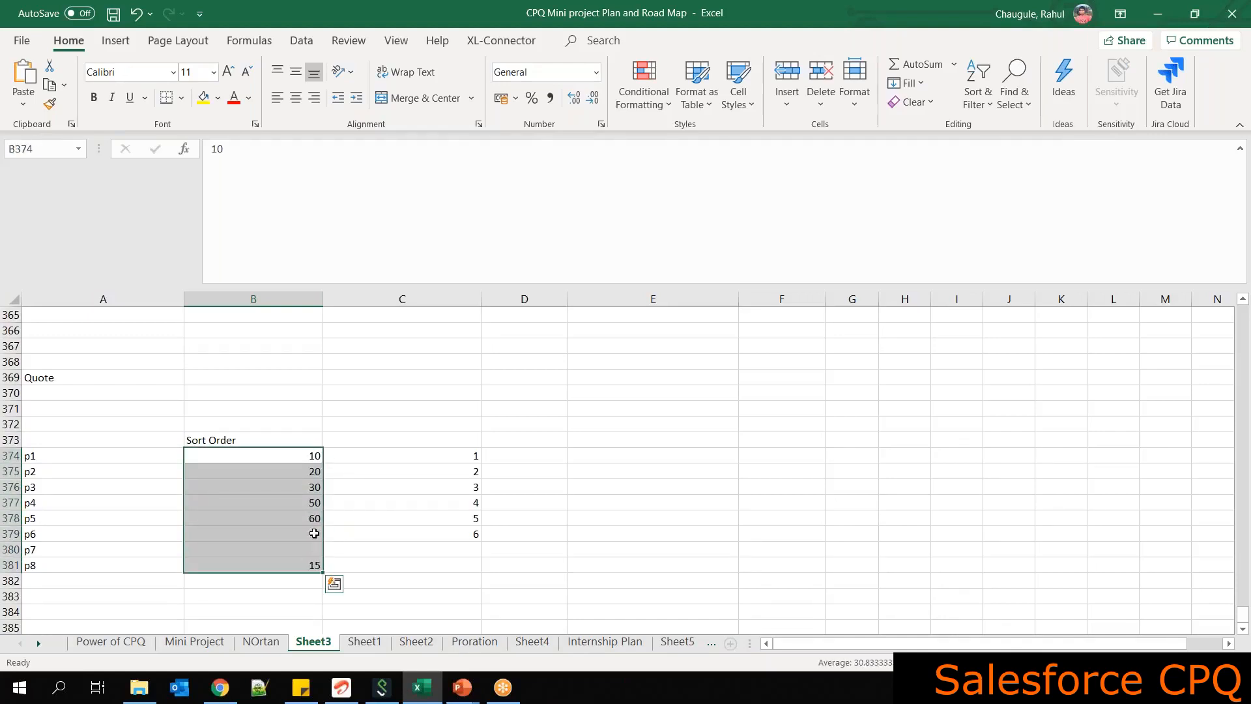
{"action": "left_click", "coordinate": [304, 546]}
{"action": "left_click", "coordinate": [304, 535]}
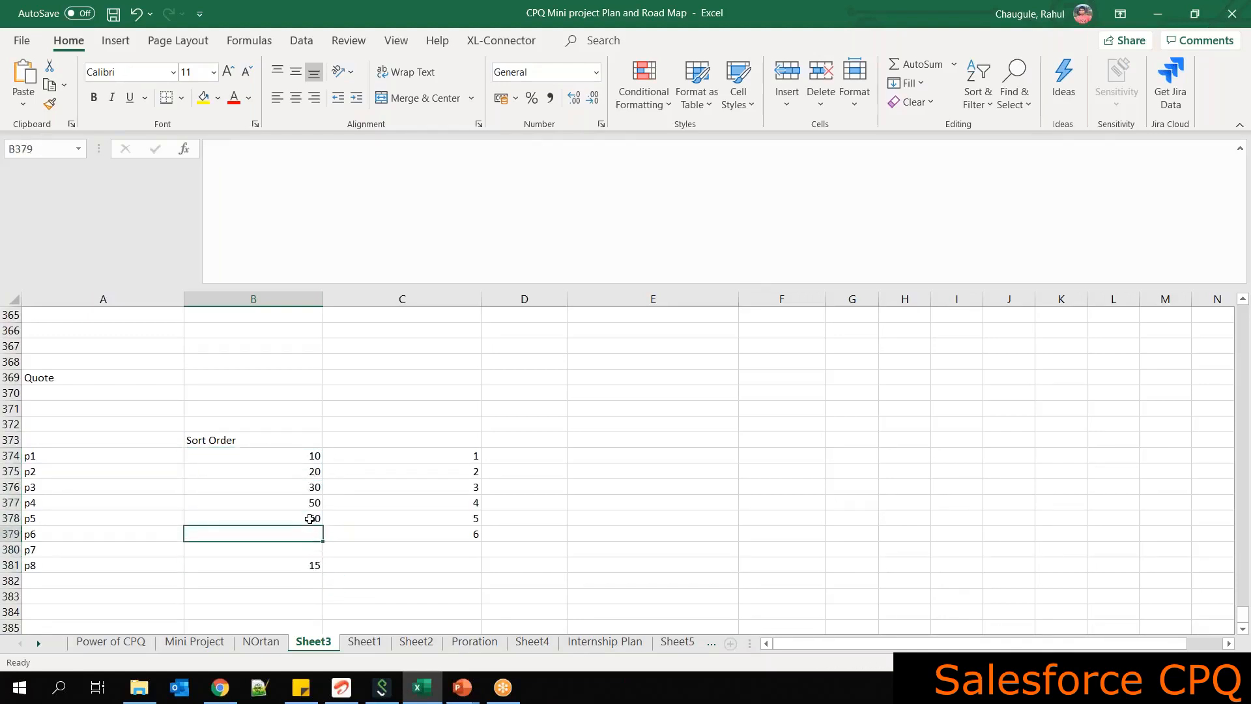
{"action": "left_click_drag", "start_coordinate": [310, 445], "coordinate": [321, 567]}
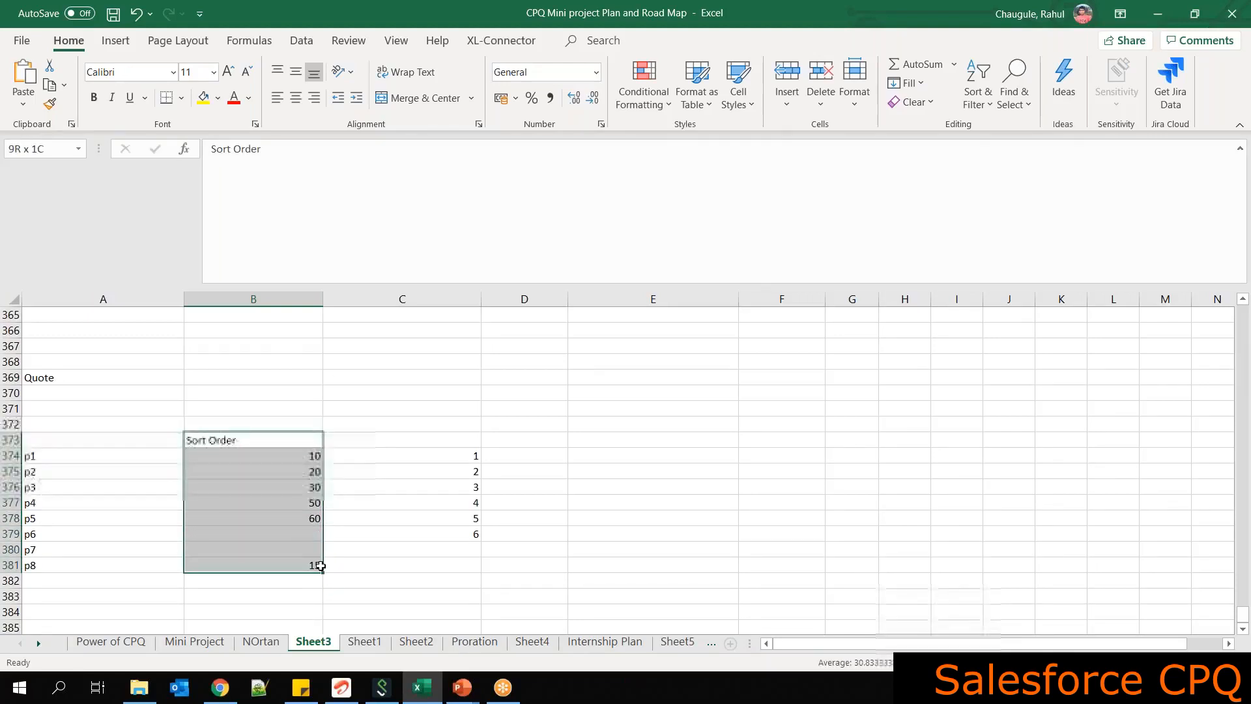
{"action": "left_click", "coordinate": [114, 591]}
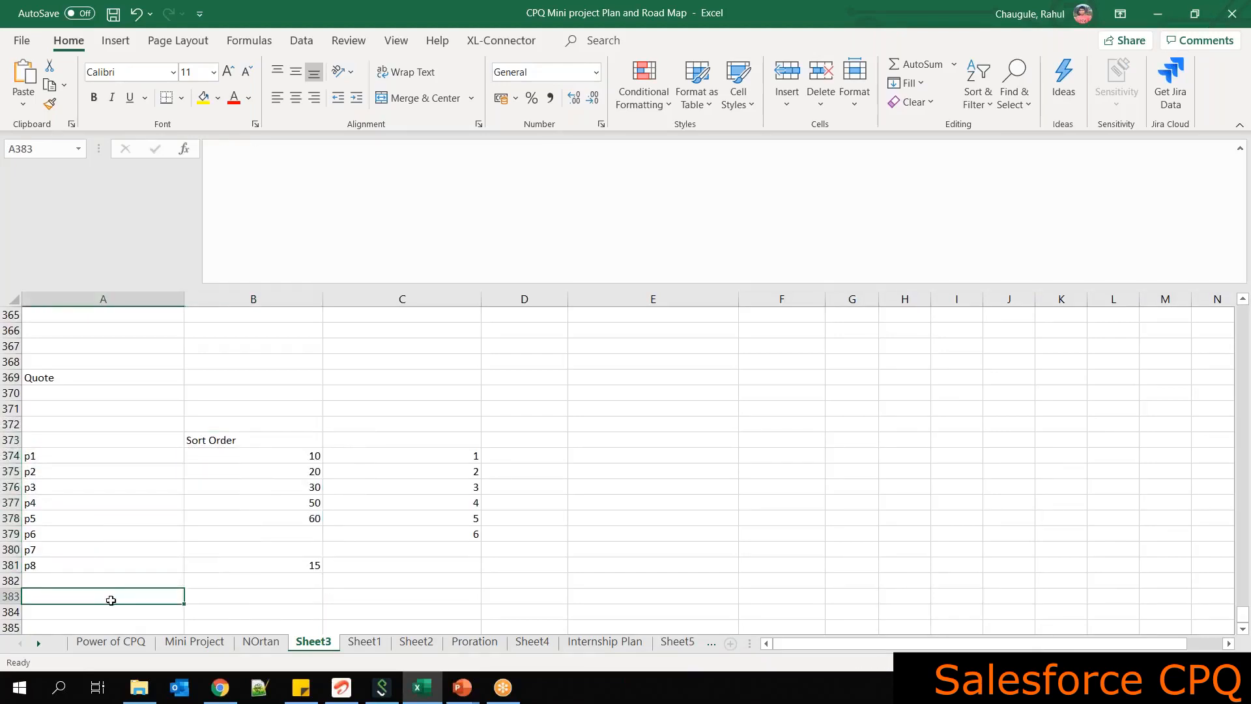
{"action": "left_click", "coordinate": [316, 473]}
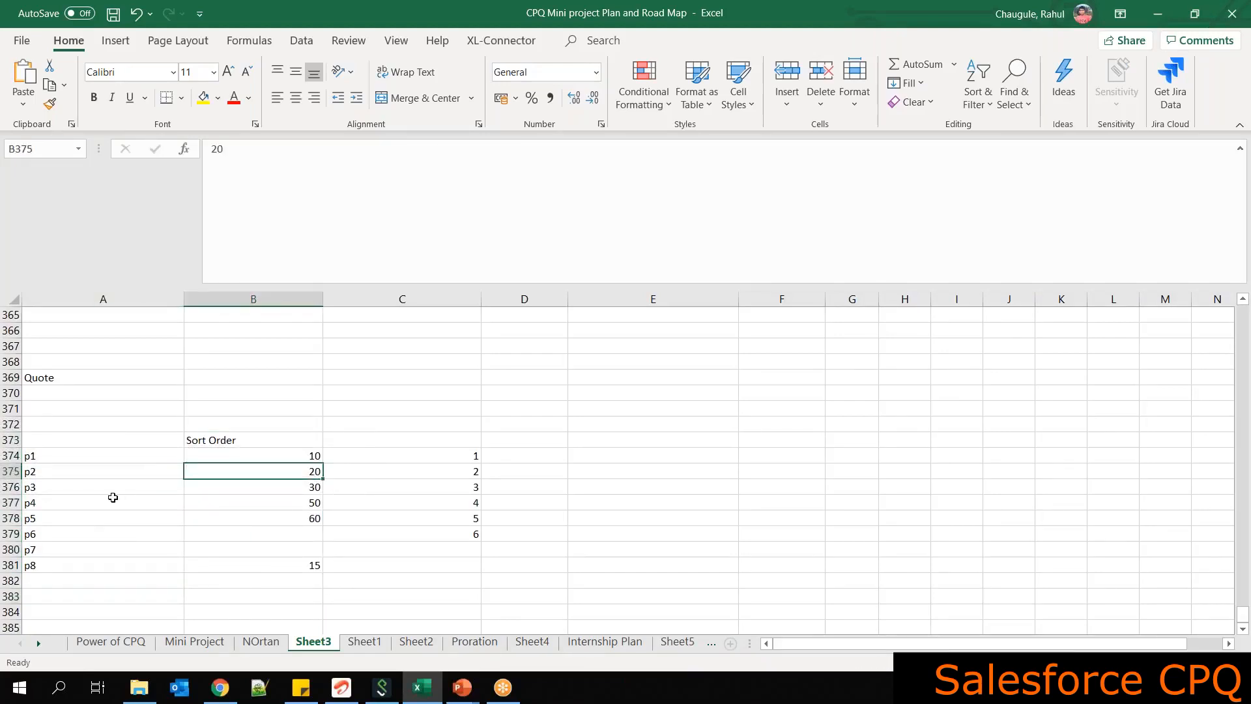
{"action": "left_click", "coordinate": [33, 470]}
{"action": "left_click", "coordinate": [34, 487]}
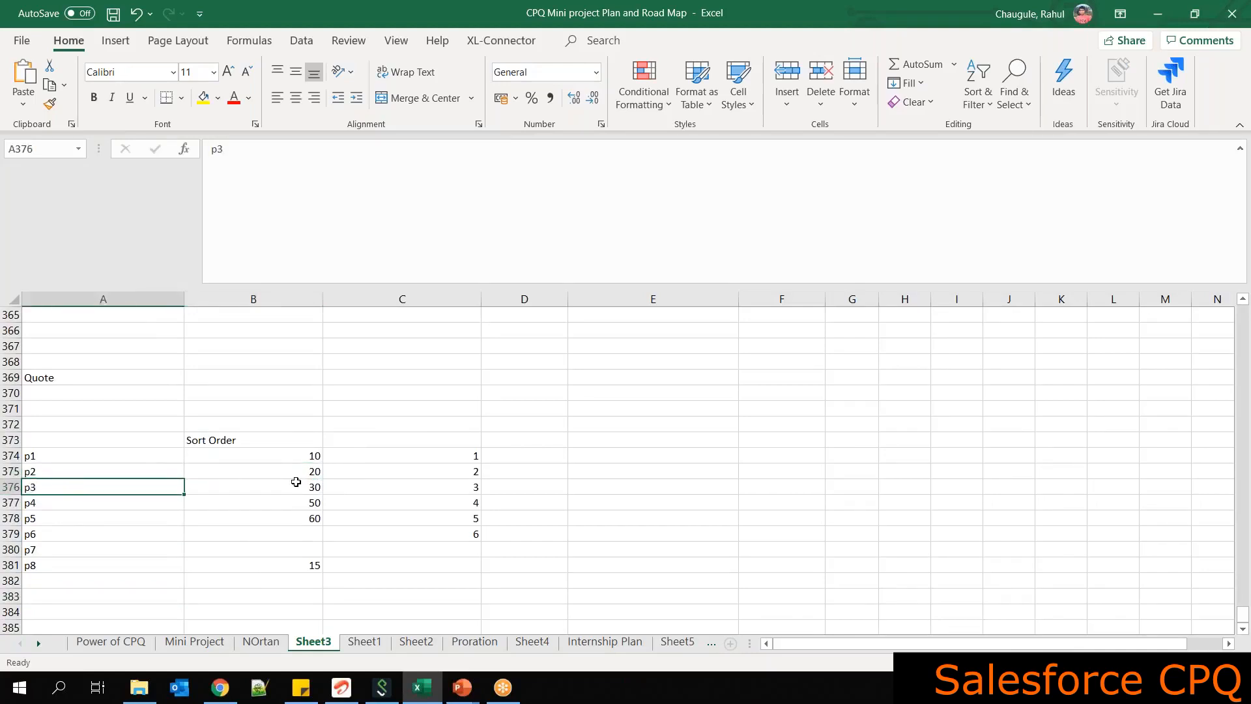
{"action": "left_click_drag", "start_coordinate": [315, 485], "coordinate": [314, 569]}
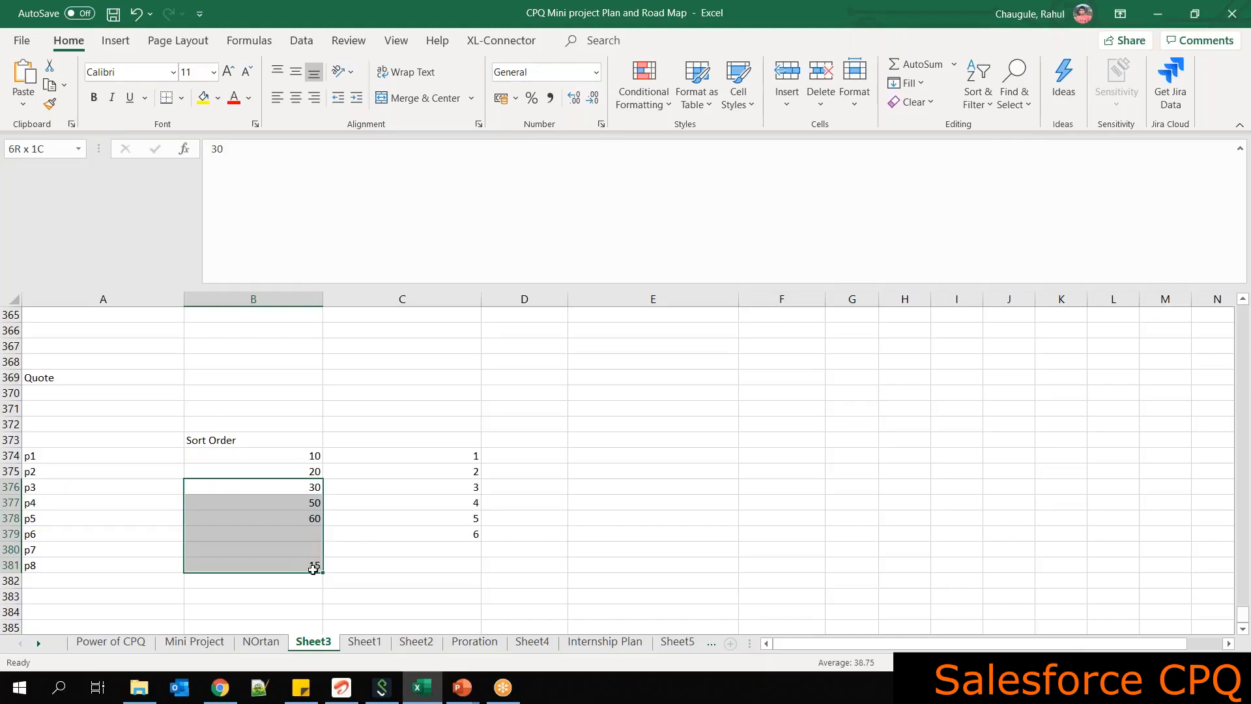
{"action": "left_click", "coordinate": [314, 469]}
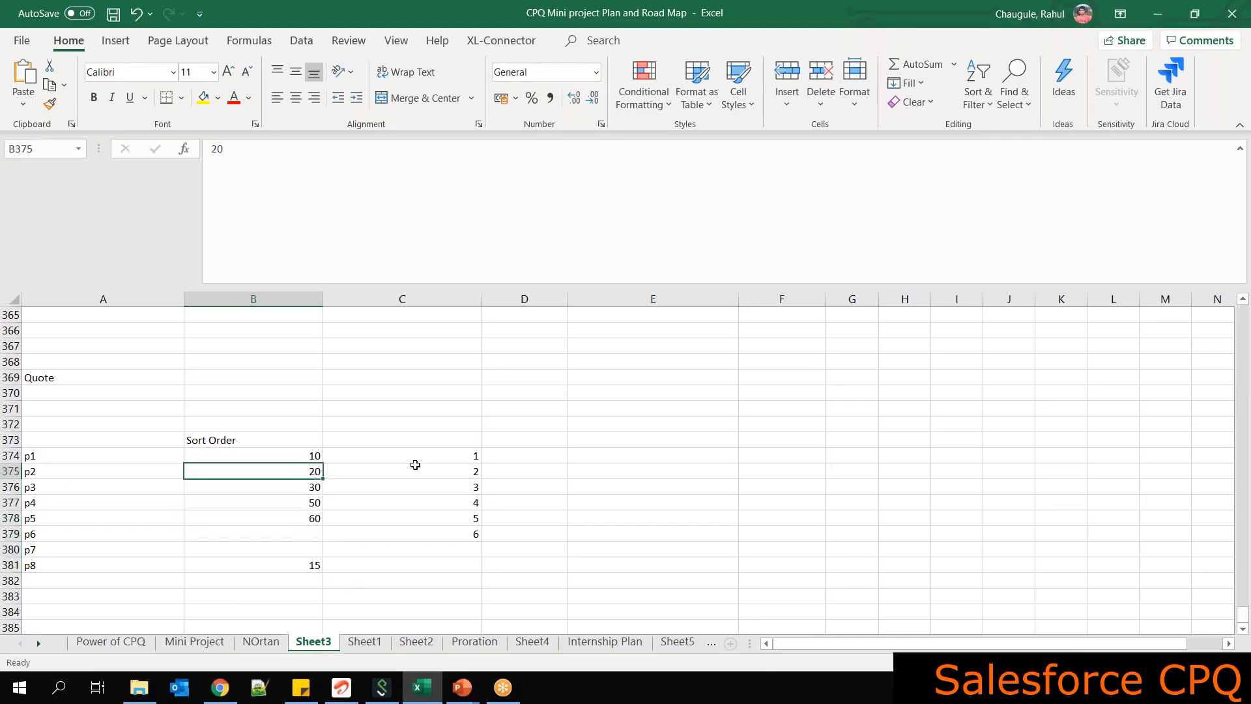
{"action": "left_click", "coordinate": [467, 469]}
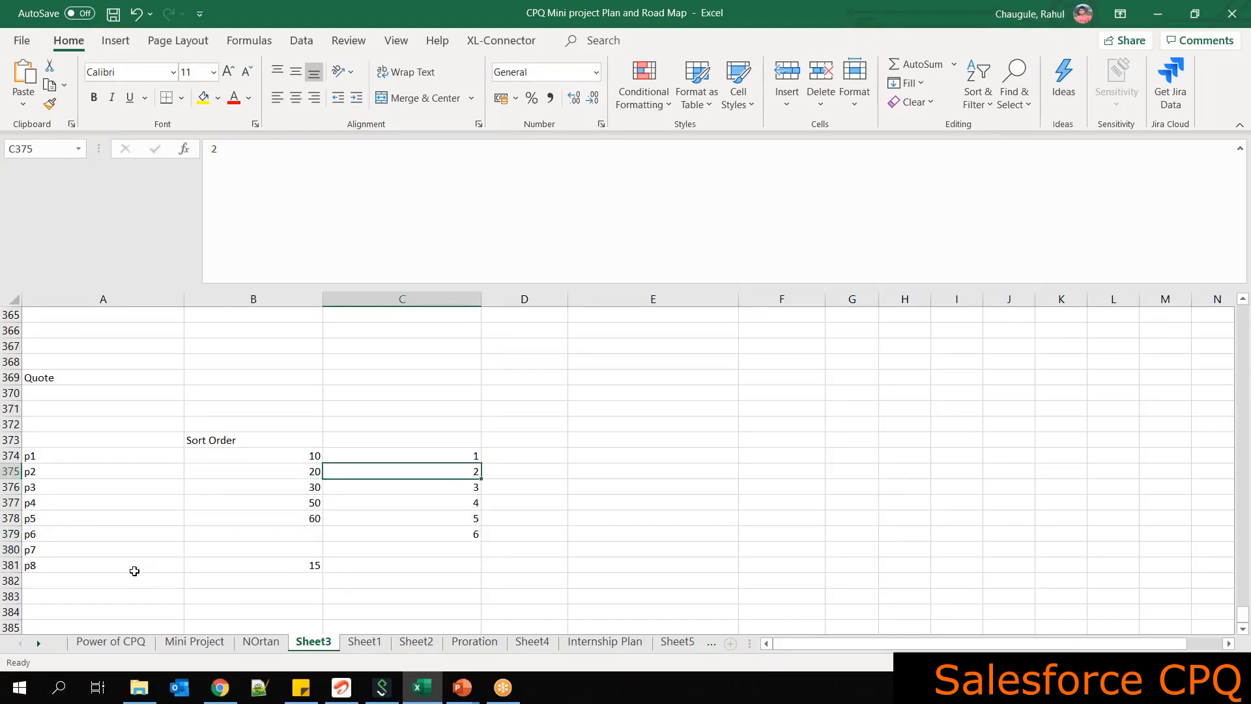
Insert a row above p3 and enter p8 in cell A376
{"action": "left_click", "coordinate": [104, 566]}
{"action": "left_click", "coordinate": [378, 563]}
{"action": "key", "text": "Up"}
{"action": "key", "text": "Up"}
{"action": "key", "text": "Up"}
{"action": "key", "text": "Up"}
{"action": "key", "text": "Up"}
{"action": "key", "text": "Up"}
{"action": "left_click", "coordinate": [11, 486]}
{"action": "right_click", "coordinate": [11, 486]}
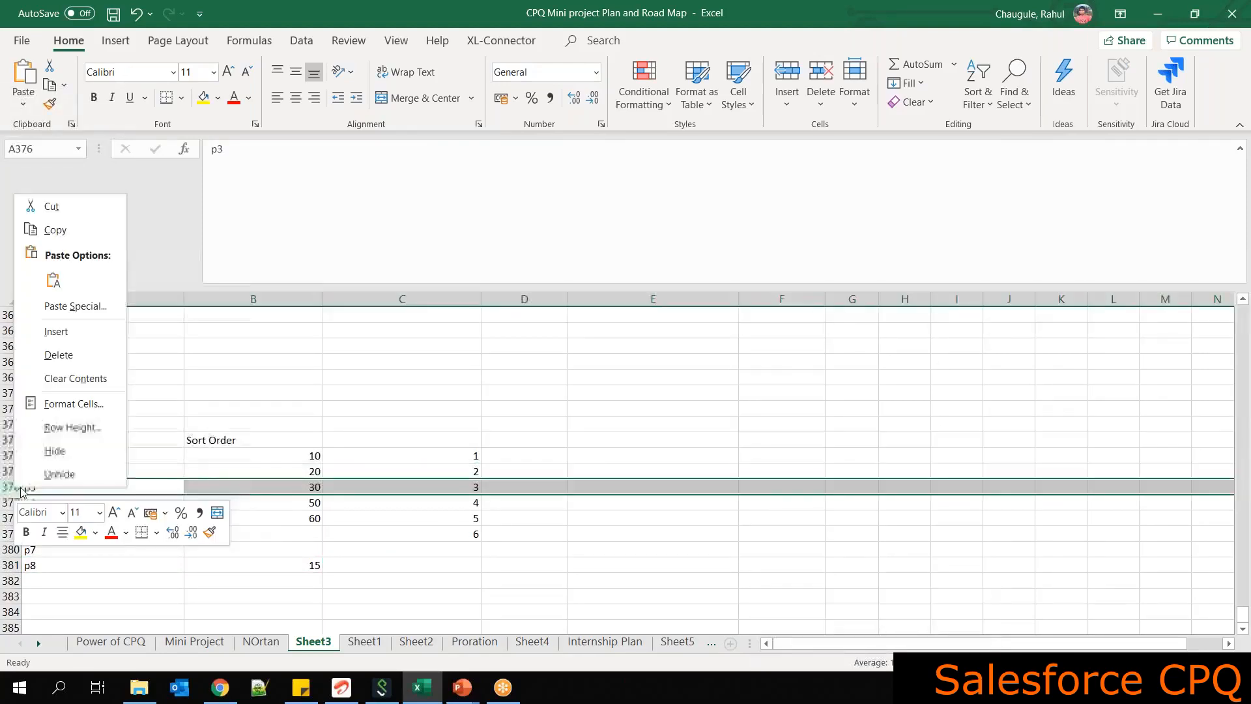
{"action": "left_click", "coordinate": [57, 331]}
{"action": "left_click", "coordinate": [54, 486]}
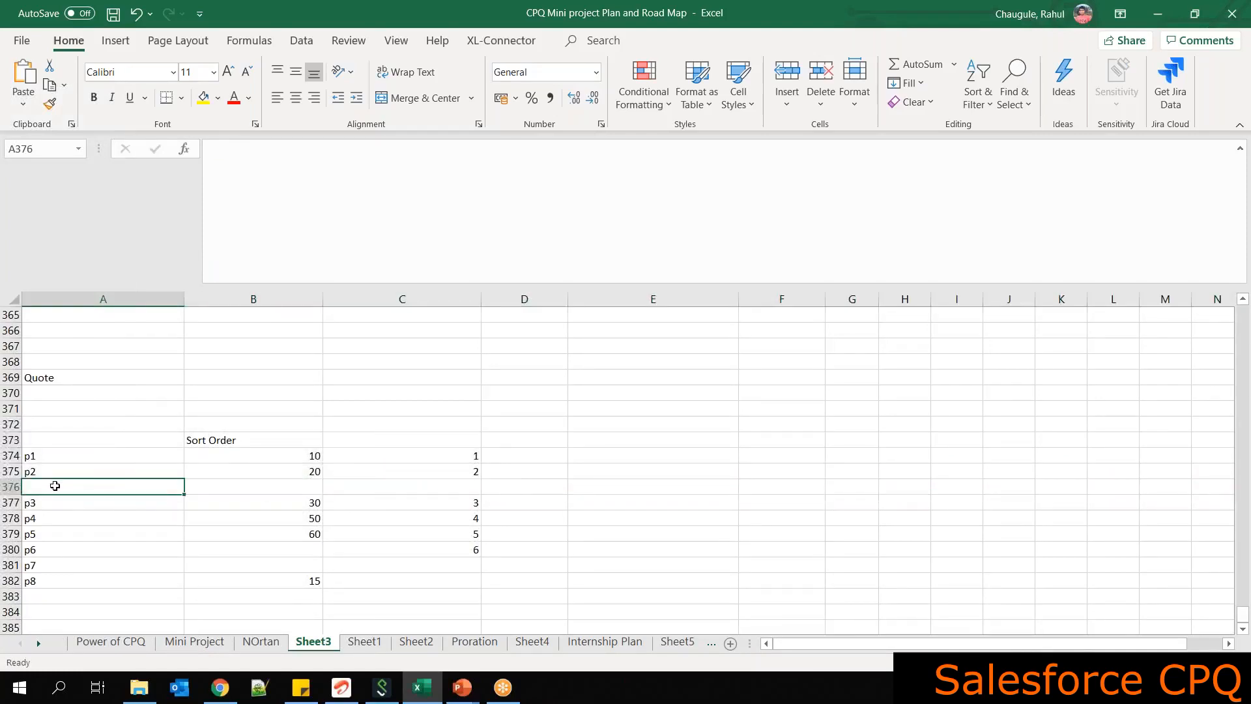
{"action": "type", "text": "p8"}
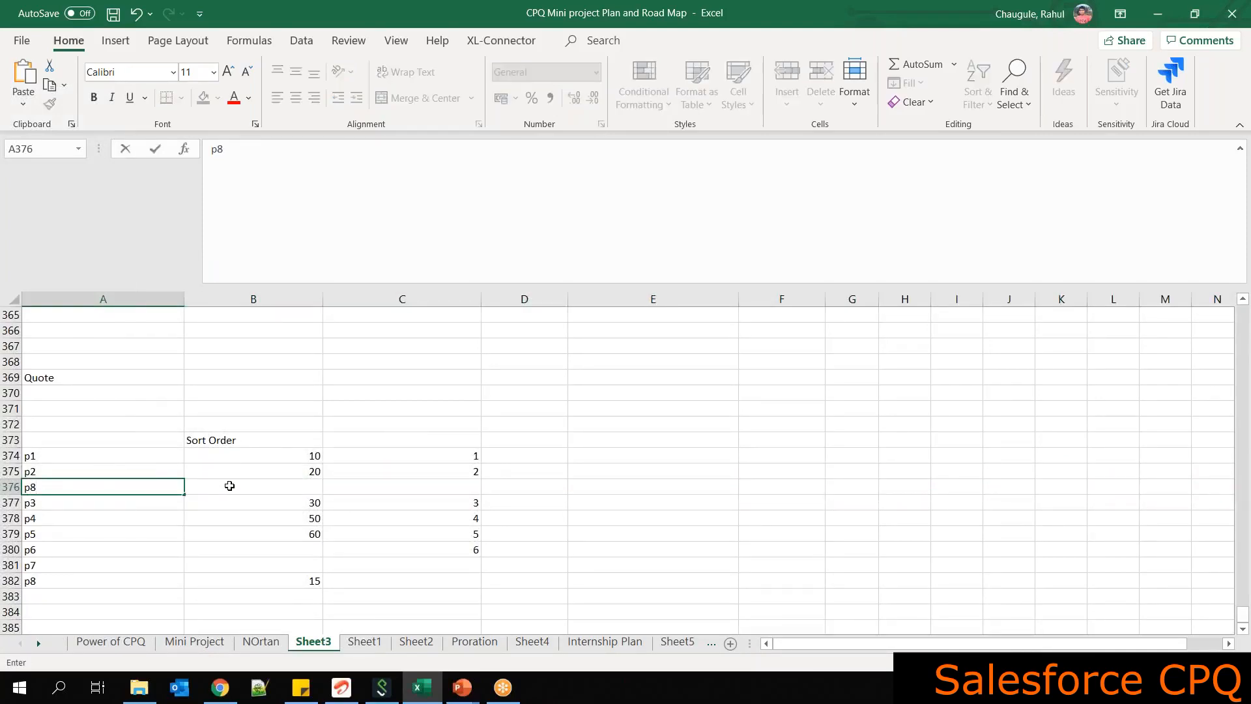
Enter 3 beside the inserted p8 in C376 and renumber p3 through p6 below it as 4, 5, 6 and 7
{"action": "left_click", "coordinate": [468, 487]}
{"action": "type", "text": "3"}
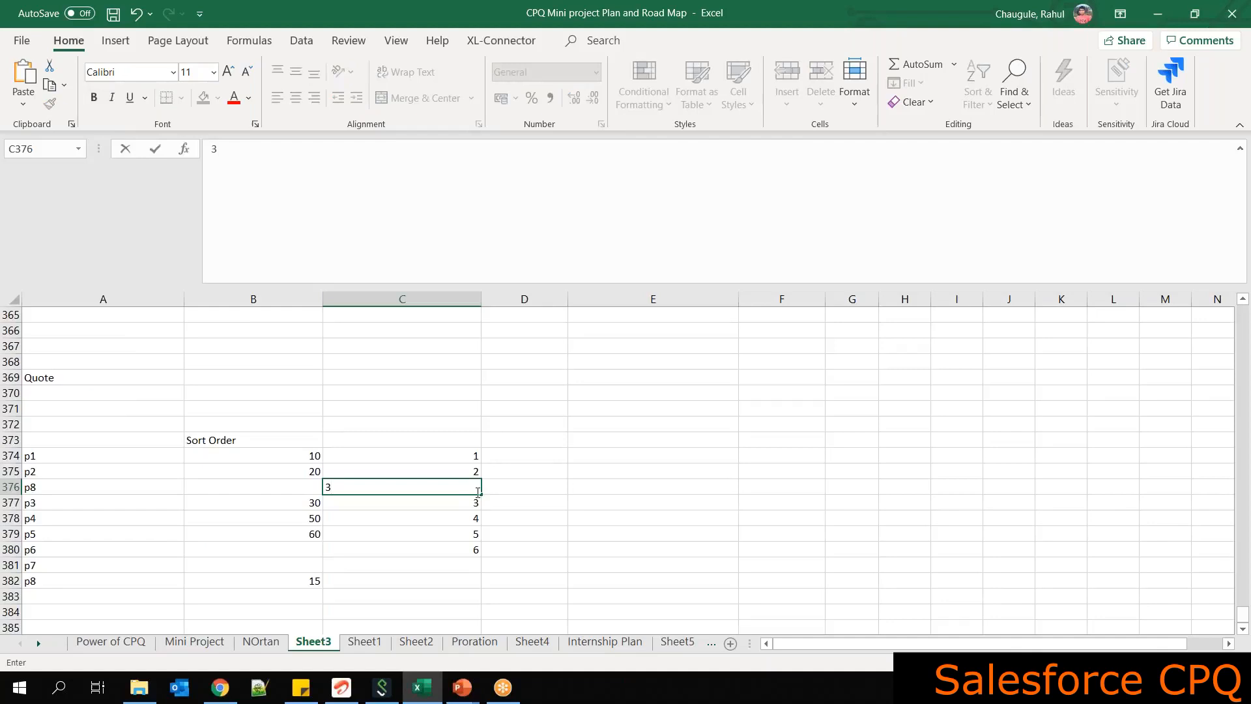
{"action": "key", "text": "Return"}
{"action": "type", "text": "4"}
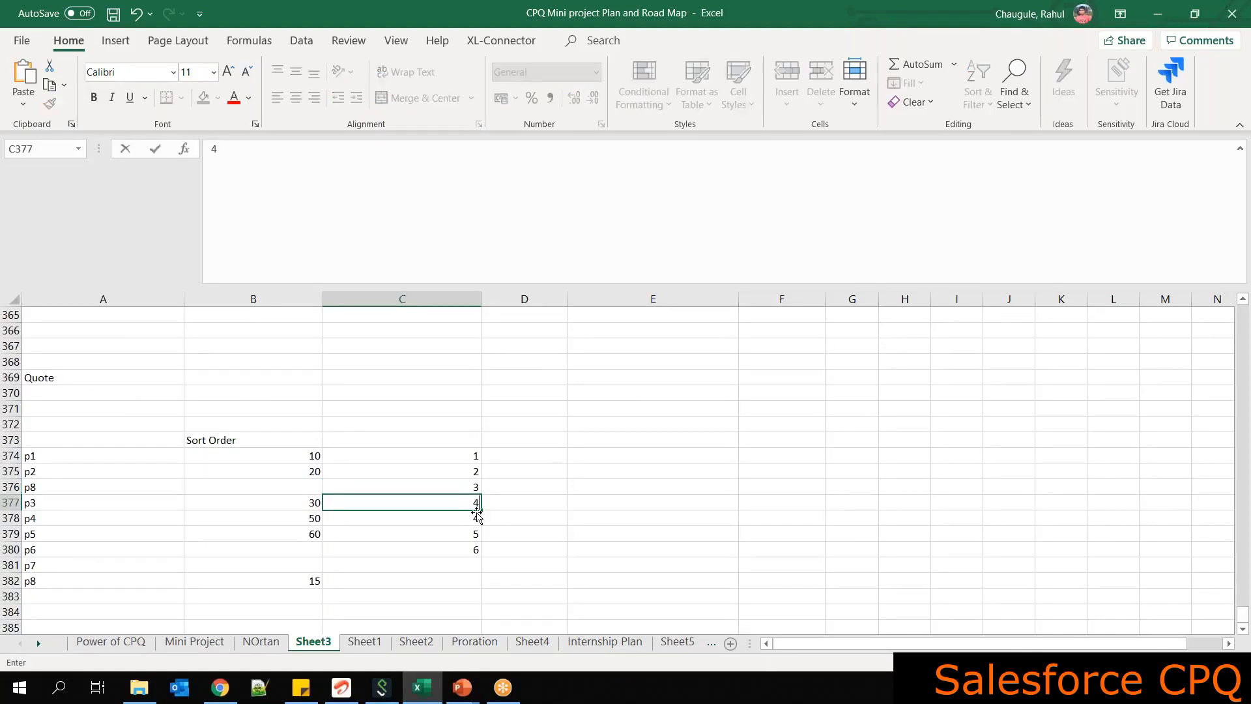
{"action": "key", "text": "Return"}
{"action": "type", "text": "4"}
{"action": "key", "text": "BackSpace"}
{"action": "type", "text": "5"}
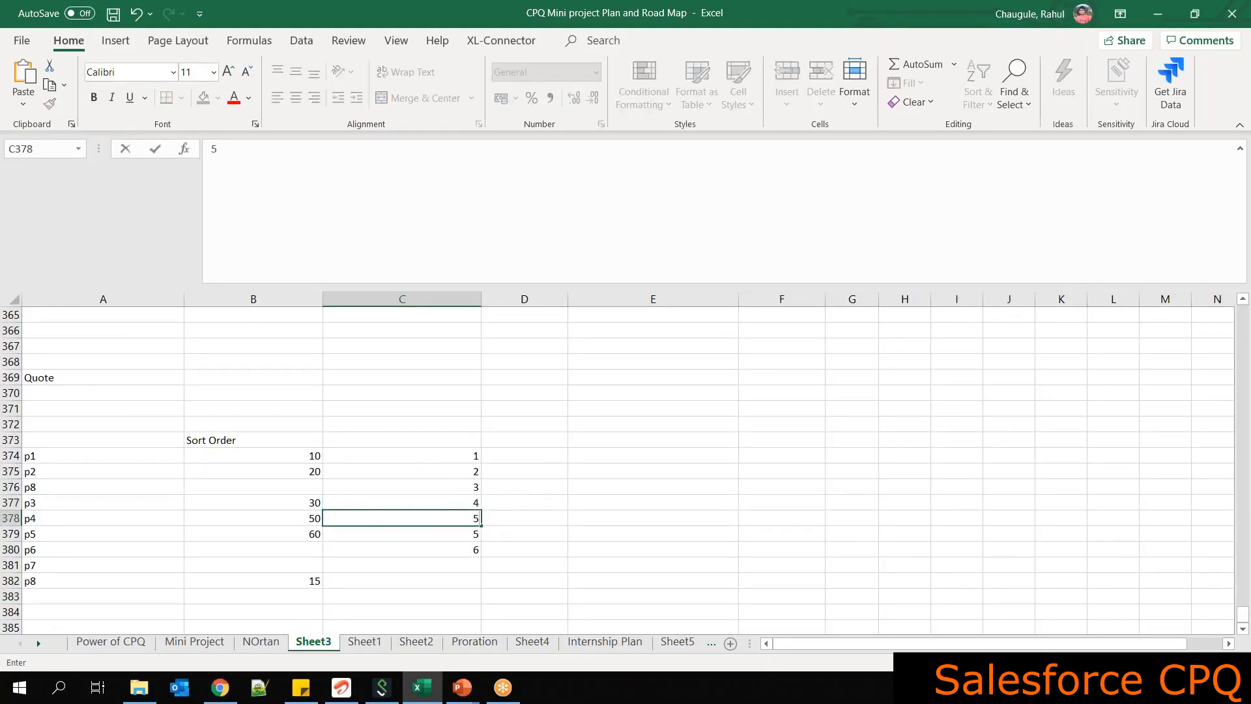
{"action": "key", "text": "Return"}
{"action": "type", "text": "6"}
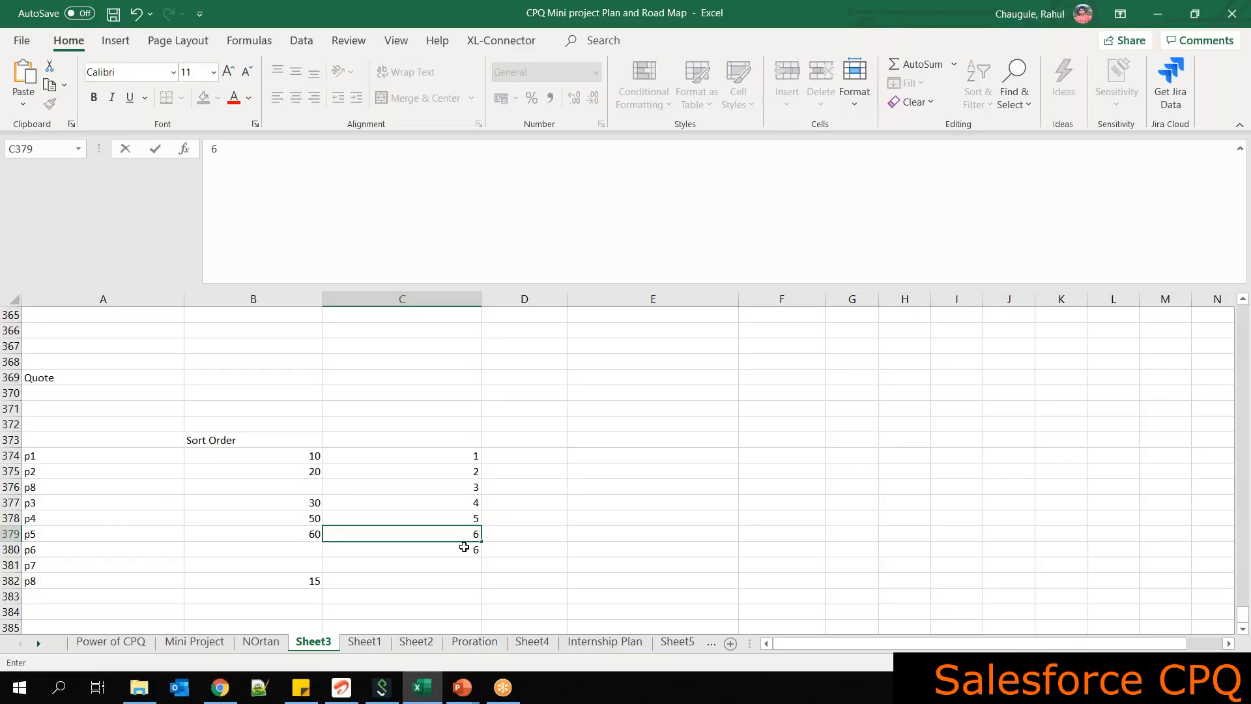
{"action": "key", "text": "Return"}
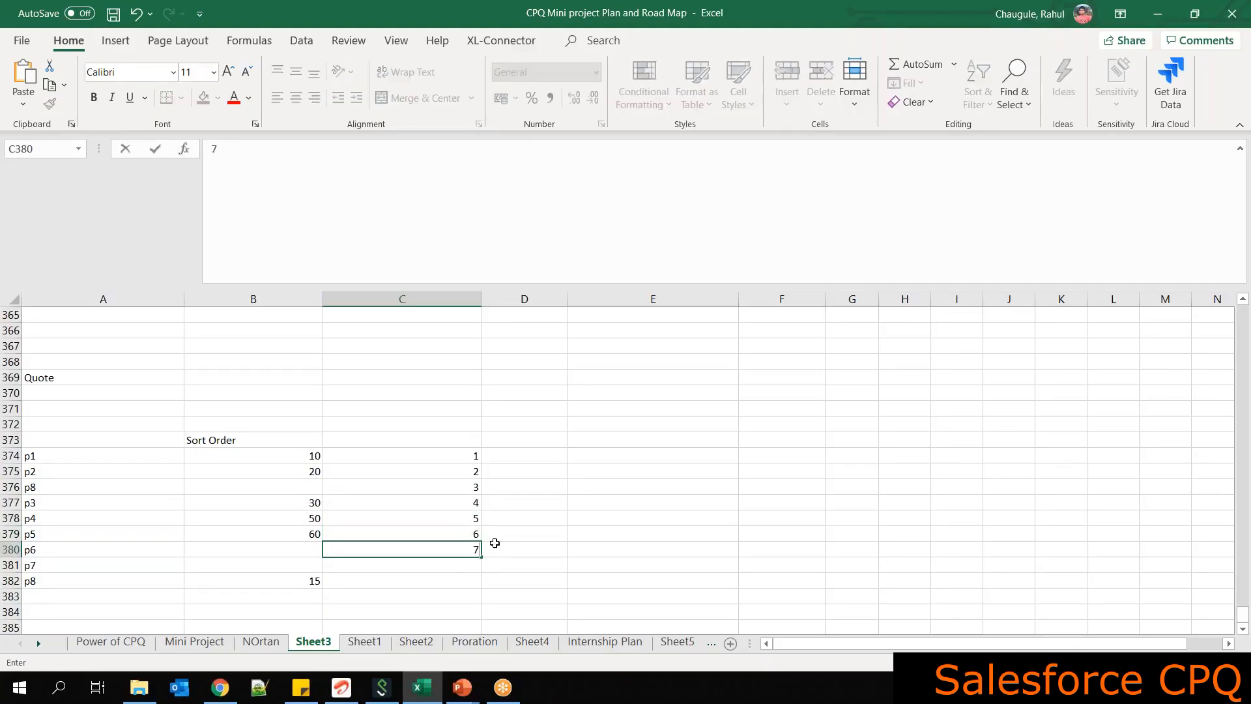
Change p3's number in C377 to 3 and compare it with p8's number in C376
{"action": "left_click_drag", "start_coordinate": [469, 528], "coordinate": [468, 548]}
{"action": "left_click_drag", "start_coordinate": [469, 488], "coordinate": [470, 502]}
{"action": "left_click", "coordinate": [470, 502]}
{"action": "type", "text": "3"}
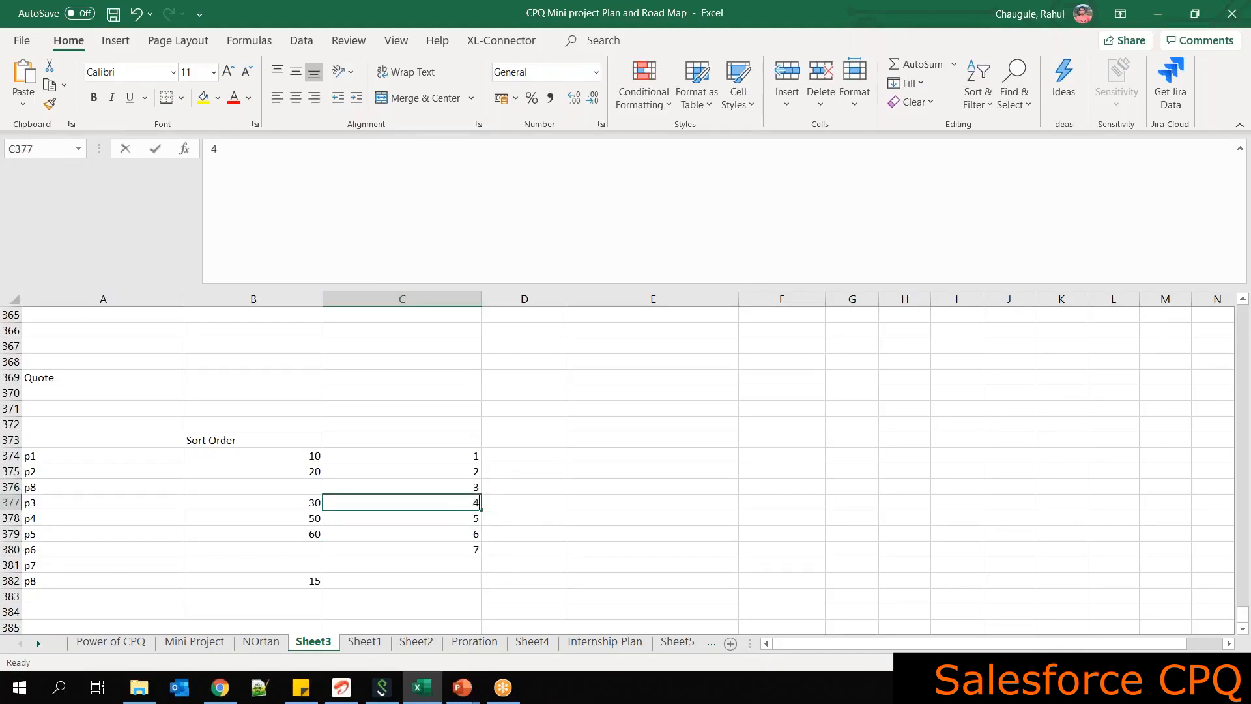
{"action": "left_click", "coordinate": [461, 474]}
{"action": "left_click_drag", "start_coordinate": [459, 486], "coordinate": [454, 500]}
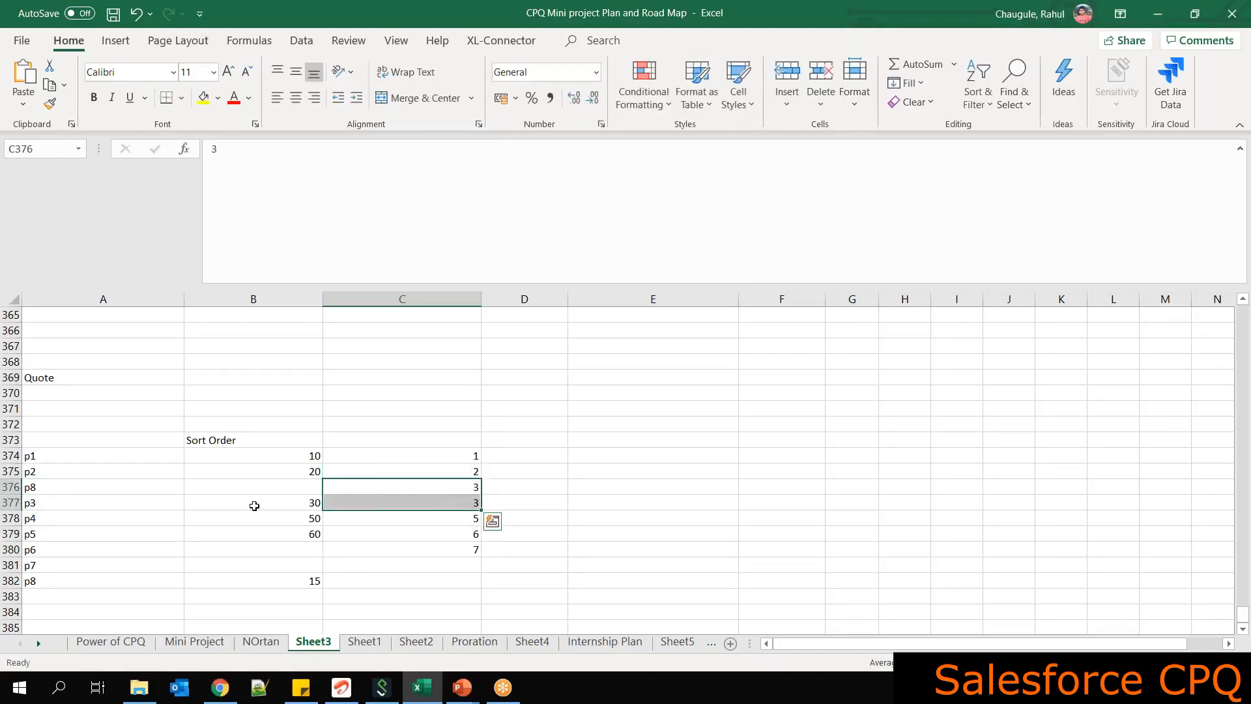
{"action": "left_click", "coordinate": [452, 487]}
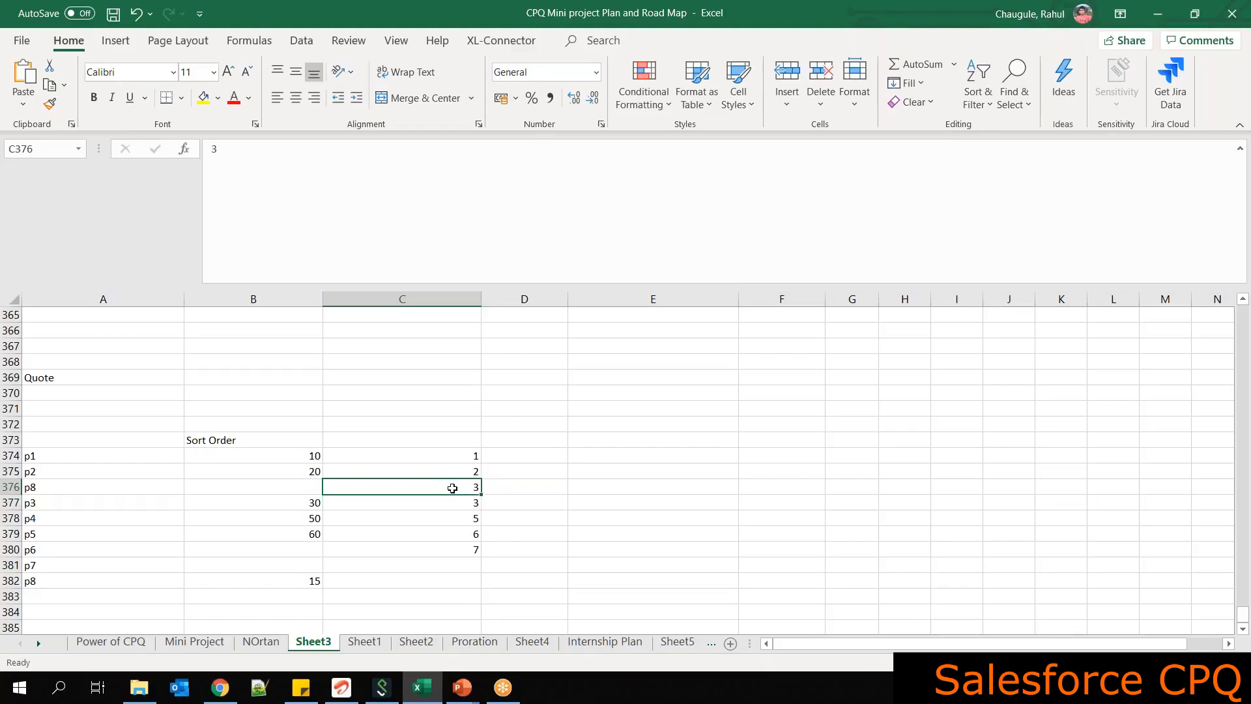
{"action": "left_click", "coordinate": [474, 507]}
{"action": "left_click", "coordinate": [470, 488]}
{"action": "left_click", "coordinate": [475, 506]}
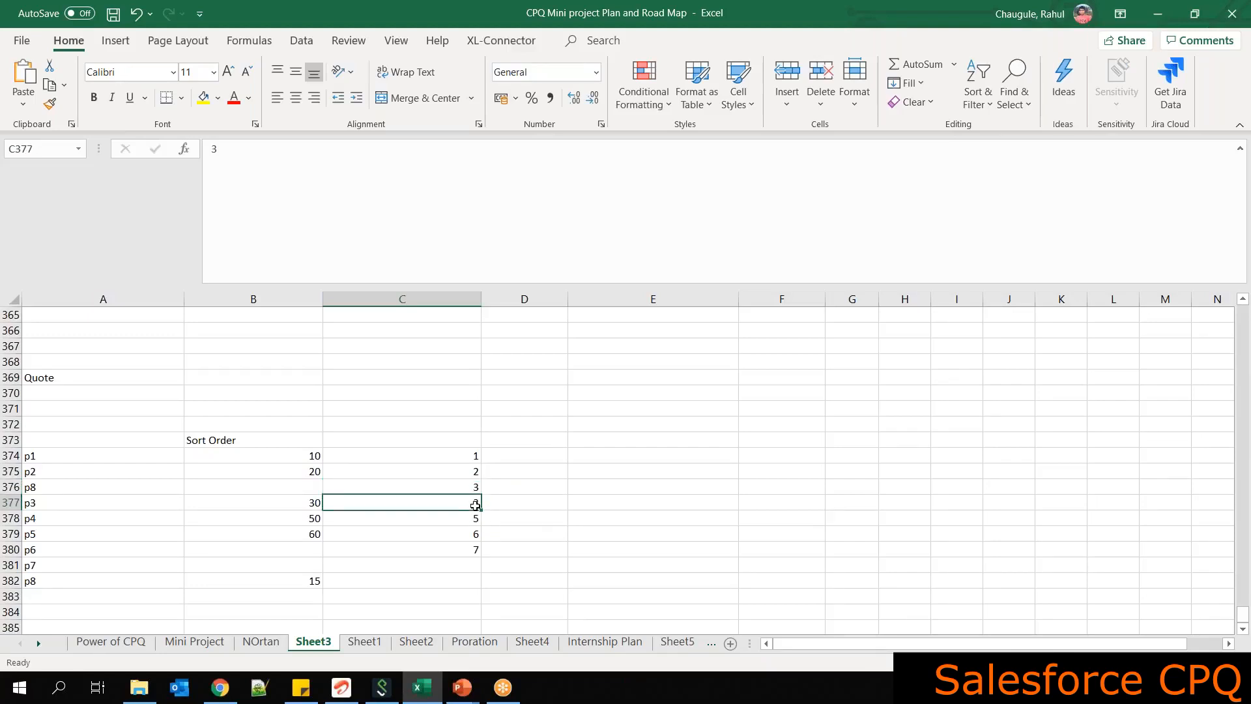
Enter A- in D376 beside p8 and D- in D377 beside p3
{"action": "left_click", "coordinate": [505, 488]}
{"action": "type", "text": "A-"}
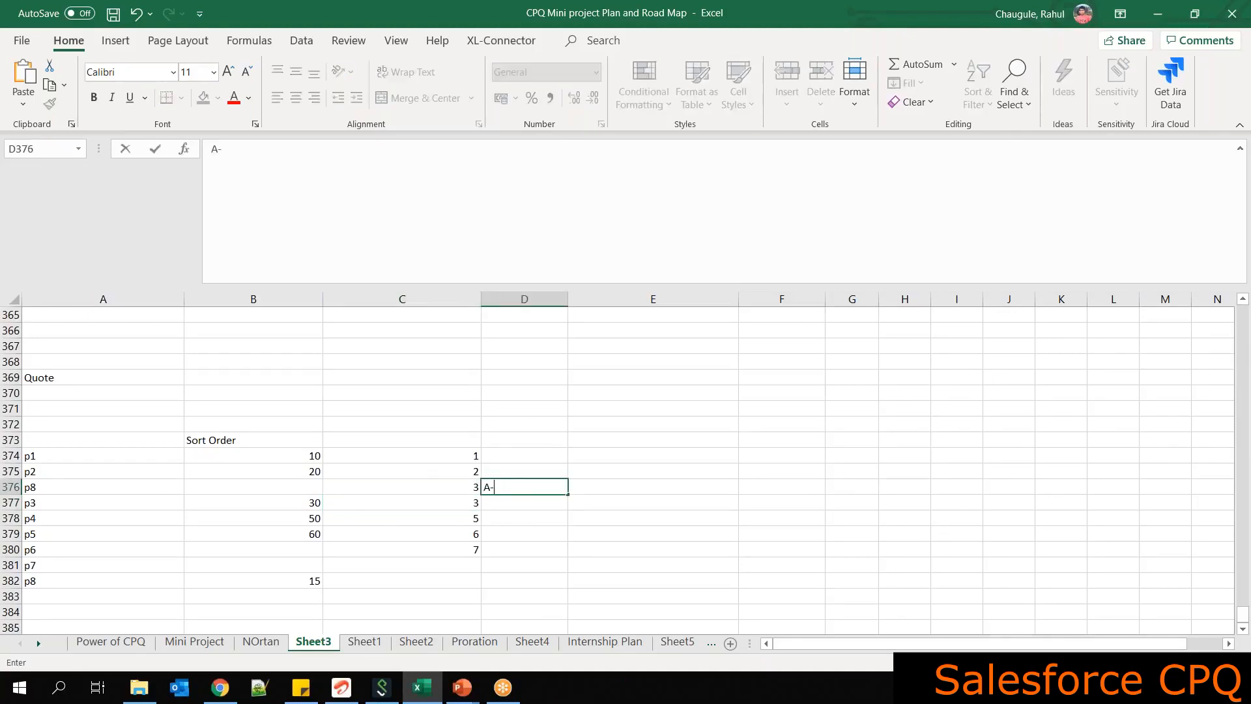
{"action": "left_click", "coordinate": [490, 503]}
{"action": "type", "text": "D-"}
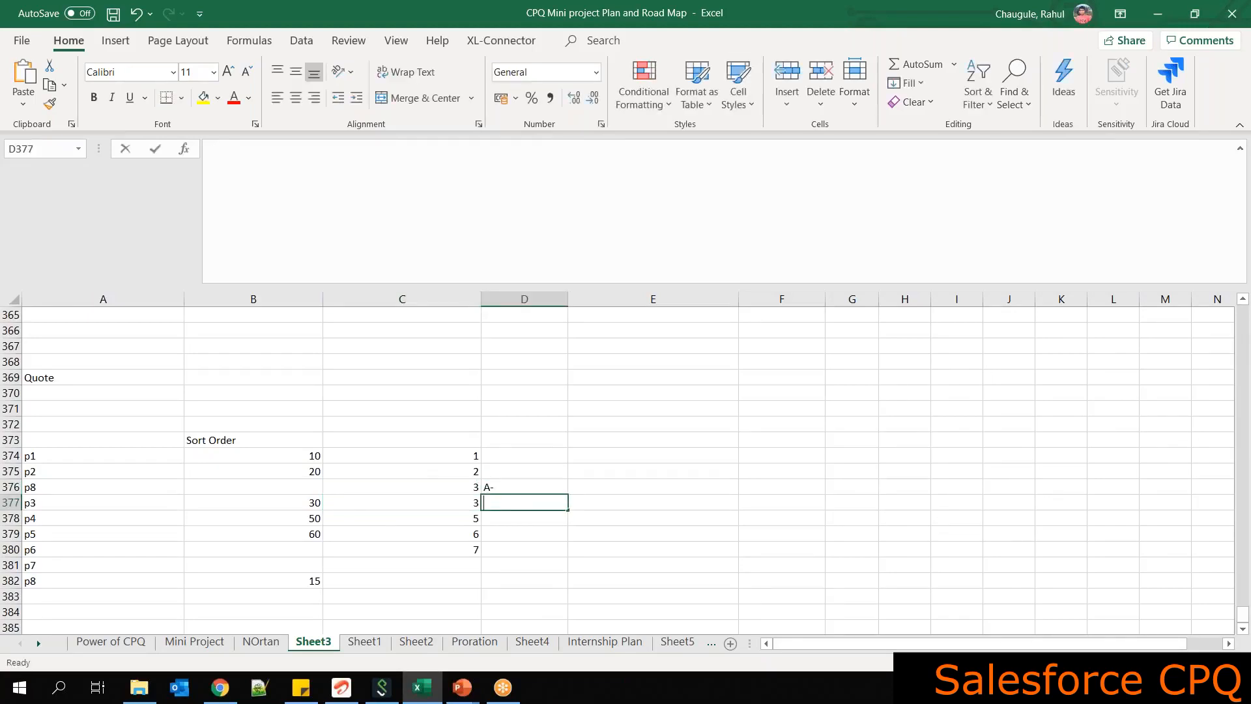
{"action": "left_click", "coordinate": [503, 485]}
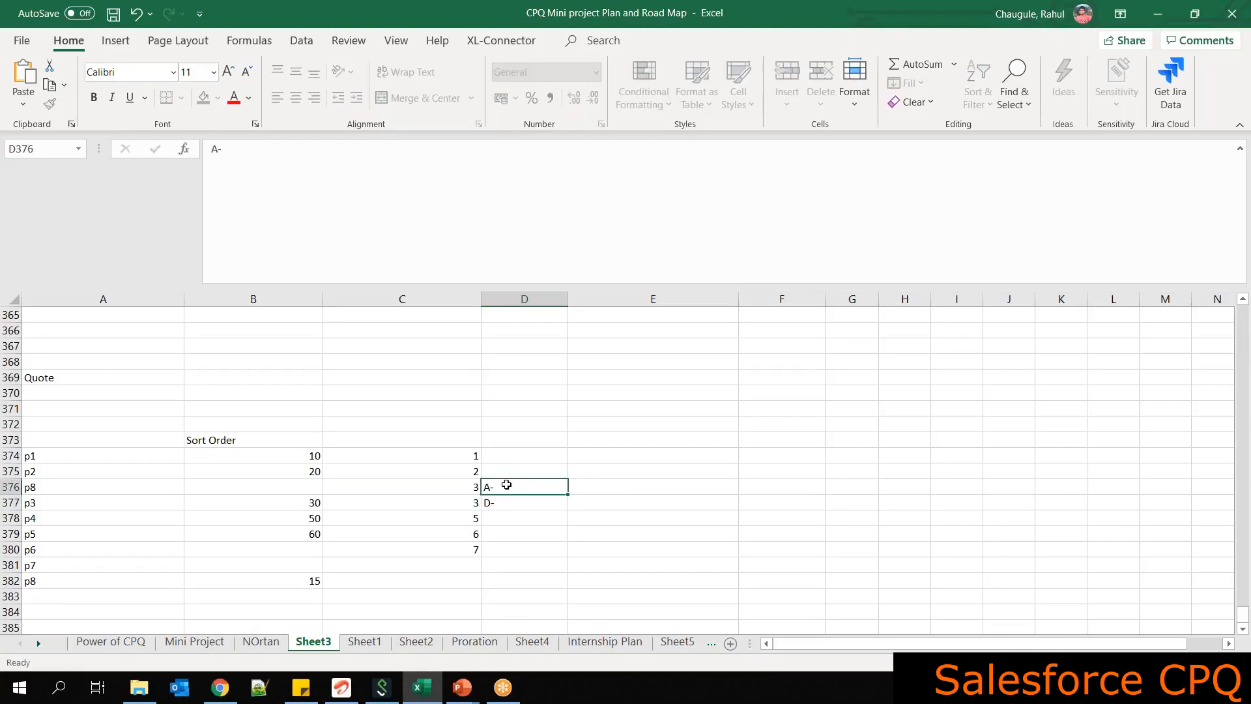
Compare the A- and D- markers with the duplicate values in C376:C377, and switch to the Edit Mechanical Bundle form in Chrome
{"action": "left_click", "coordinate": [505, 502]}
{"action": "left_click_drag", "start_coordinate": [469, 487], "coordinate": [468, 510]}
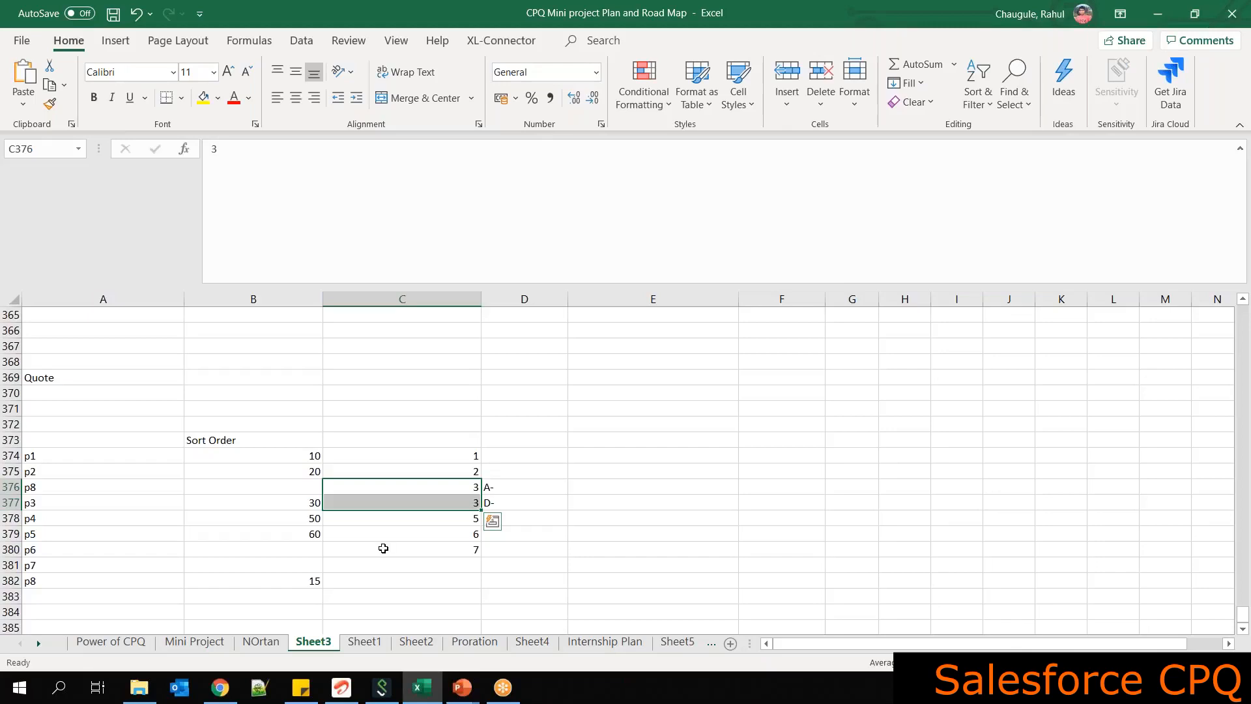
{"action": "left_click", "coordinate": [215, 697]}
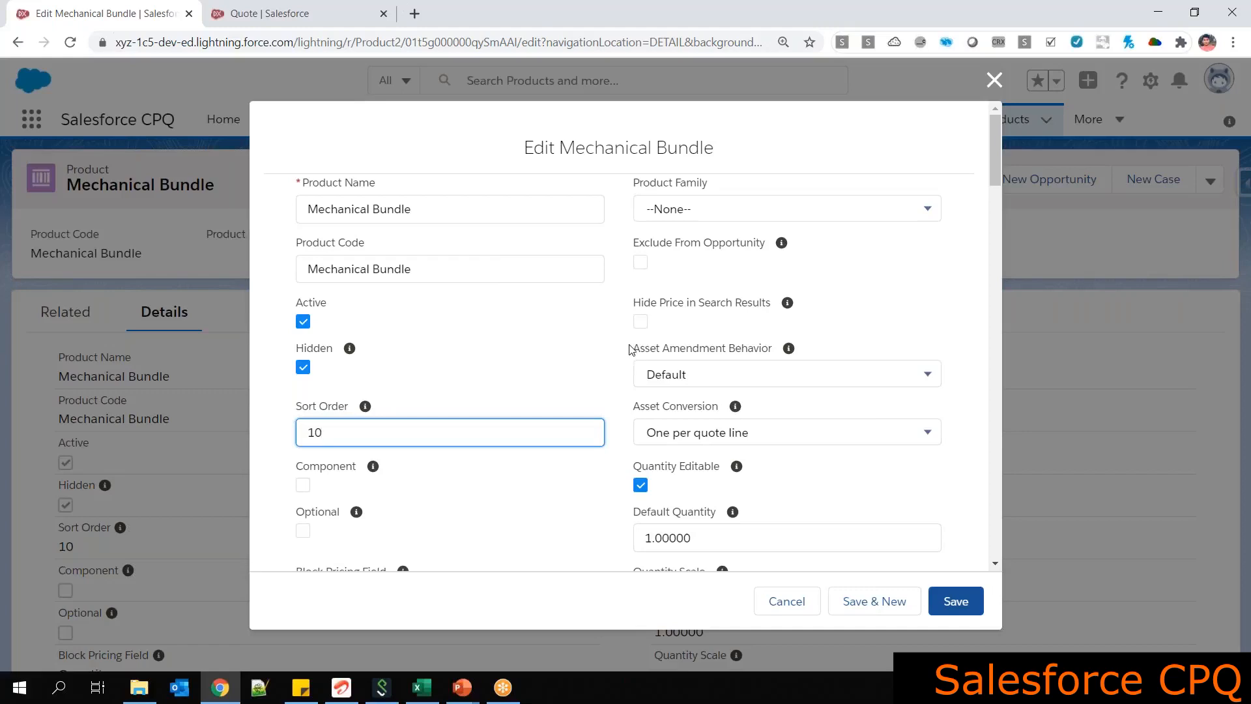
Review the product fields in the Edit Mechanical Bundle form, including Asset Amendment Behavior, Component and Optional
{"action": "left_click_drag", "start_coordinate": [636, 350], "coordinate": [777, 354]}
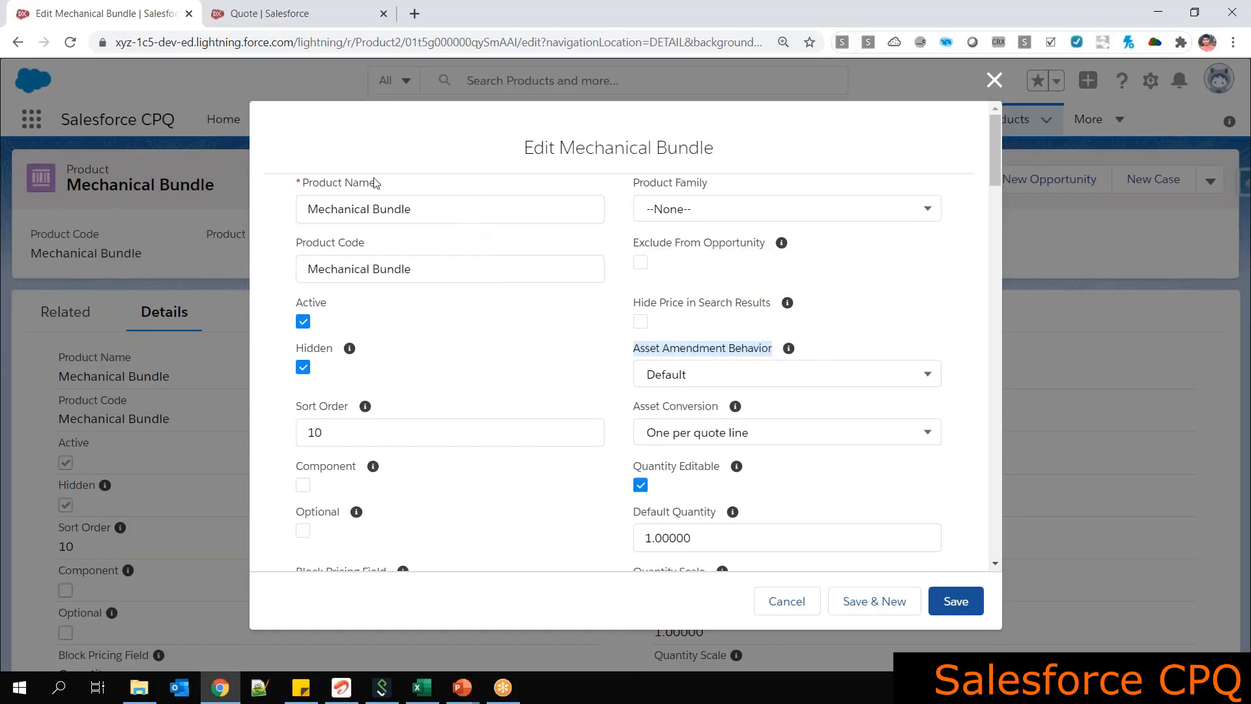
{"action": "scroll", "coordinate": [329, 316], "scroll_direction": "down", "scroll_amount": 2}
{"action": "scroll", "coordinate": [365, 392], "scroll_direction": "down", "scroll_amount": 2}
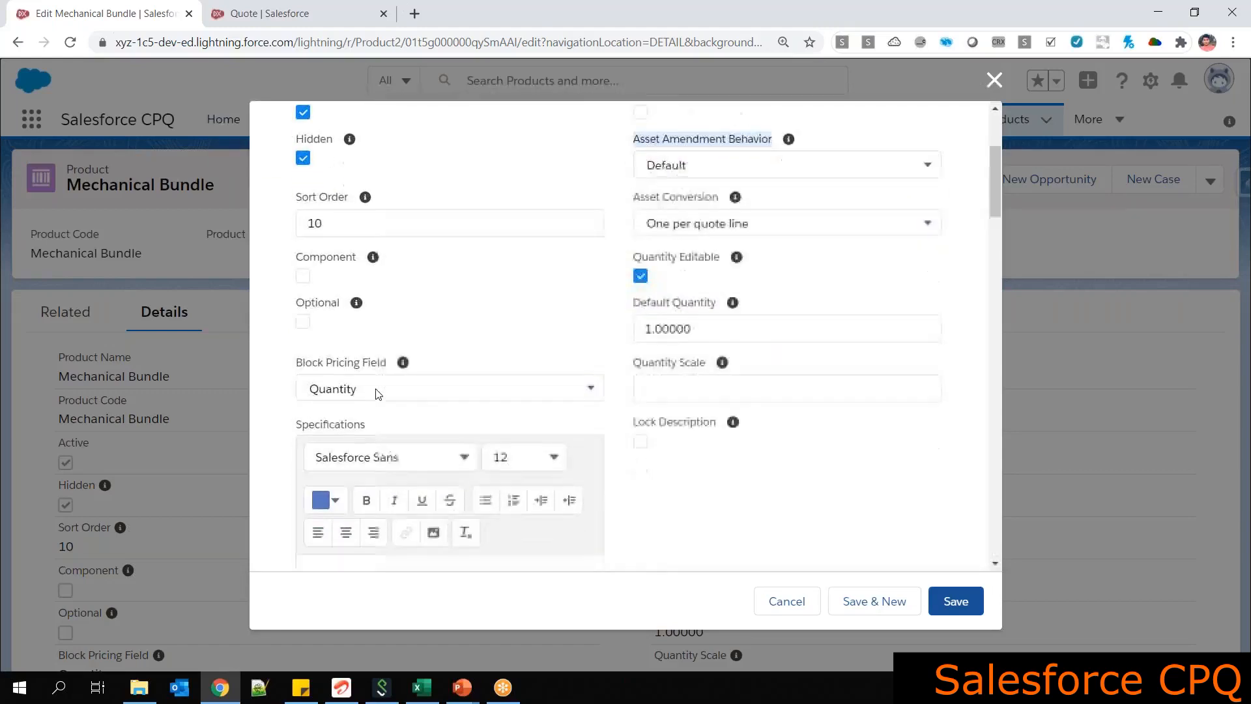
{"action": "scroll", "coordinate": [382, 394], "scroll_direction": "up", "scroll_amount": 5}
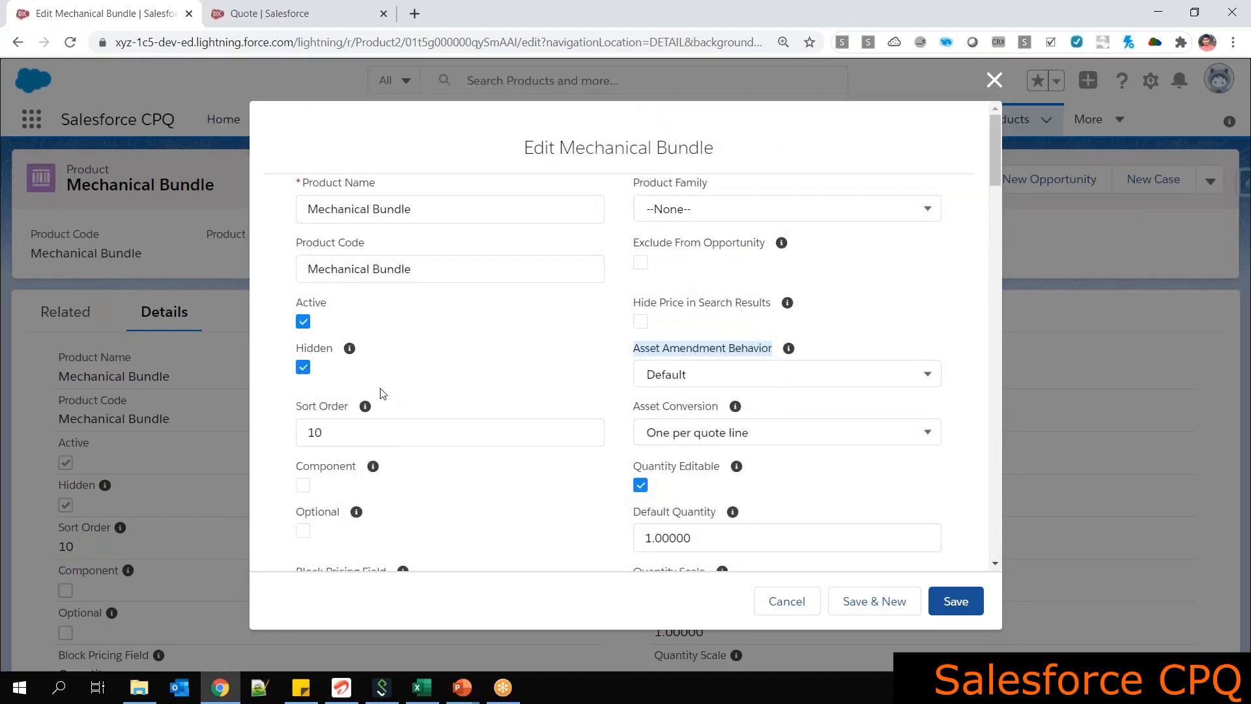
{"action": "scroll", "coordinate": [385, 391], "scroll_direction": "down", "scroll_amount": 2}
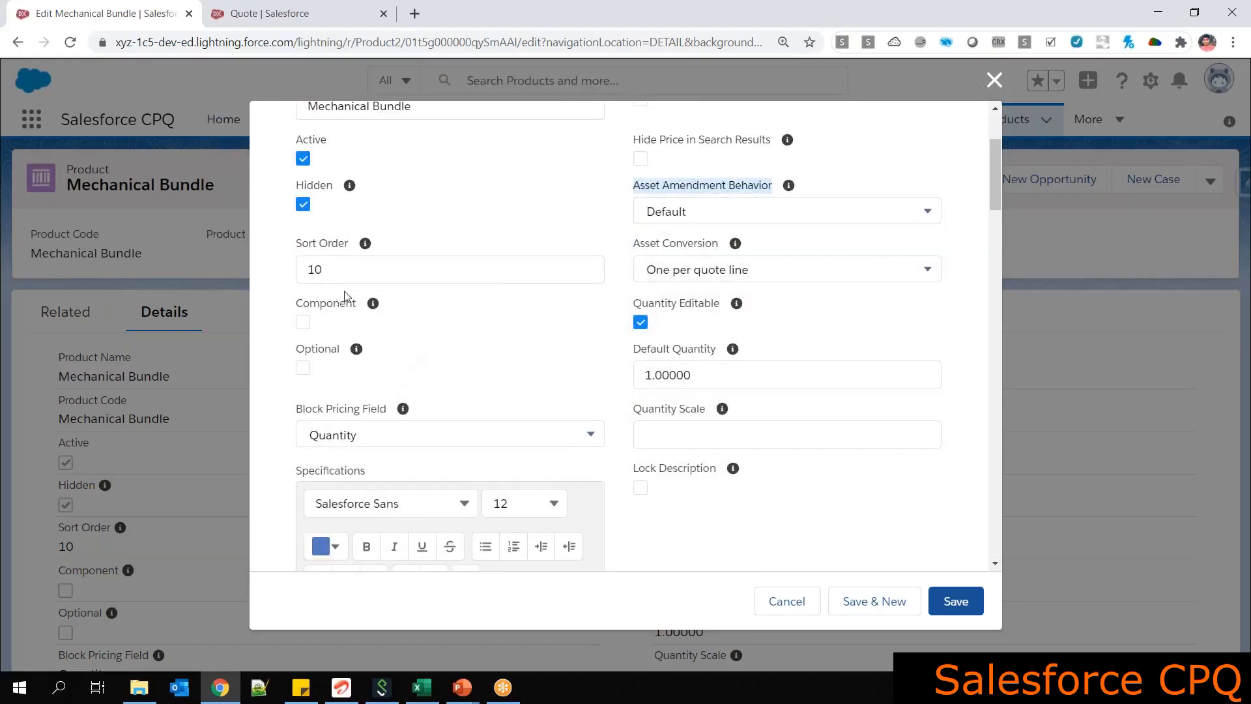
{"action": "scroll", "coordinate": [360, 497], "scroll_direction": "down", "scroll_amount": 2}
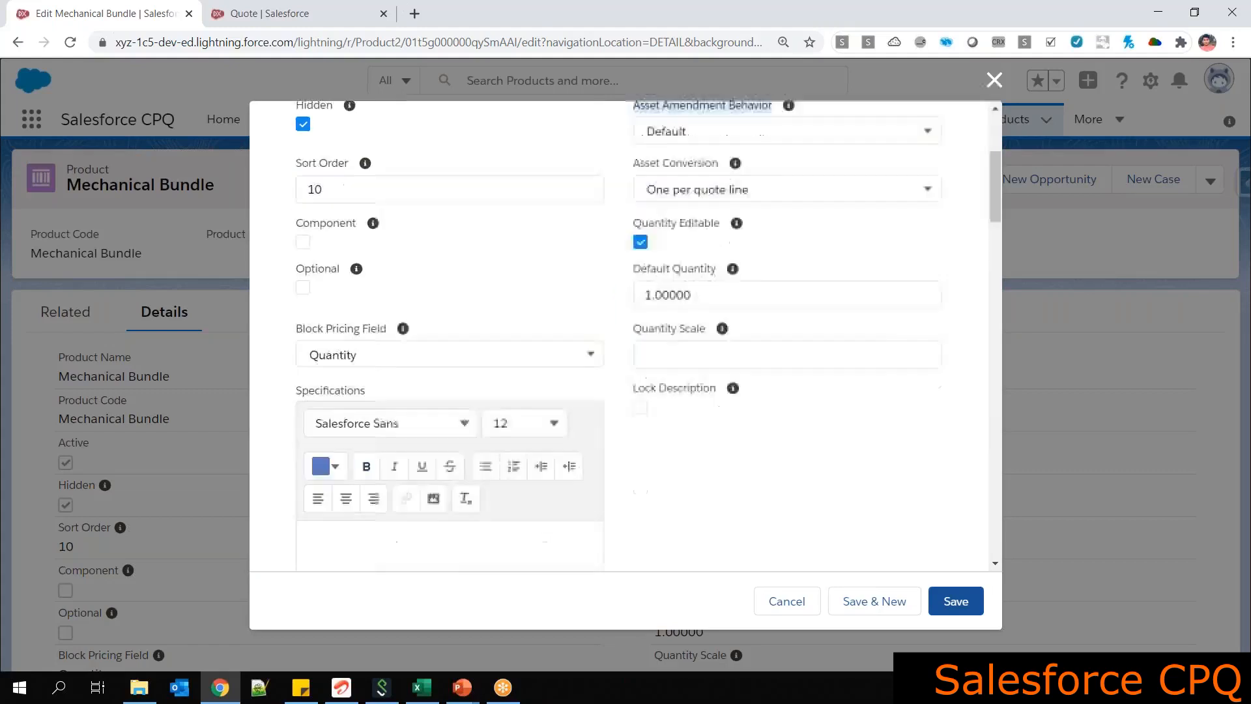
{"action": "scroll", "coordinate": [365, 508], "scroll_direction": "up", "scroll_amount": 5}
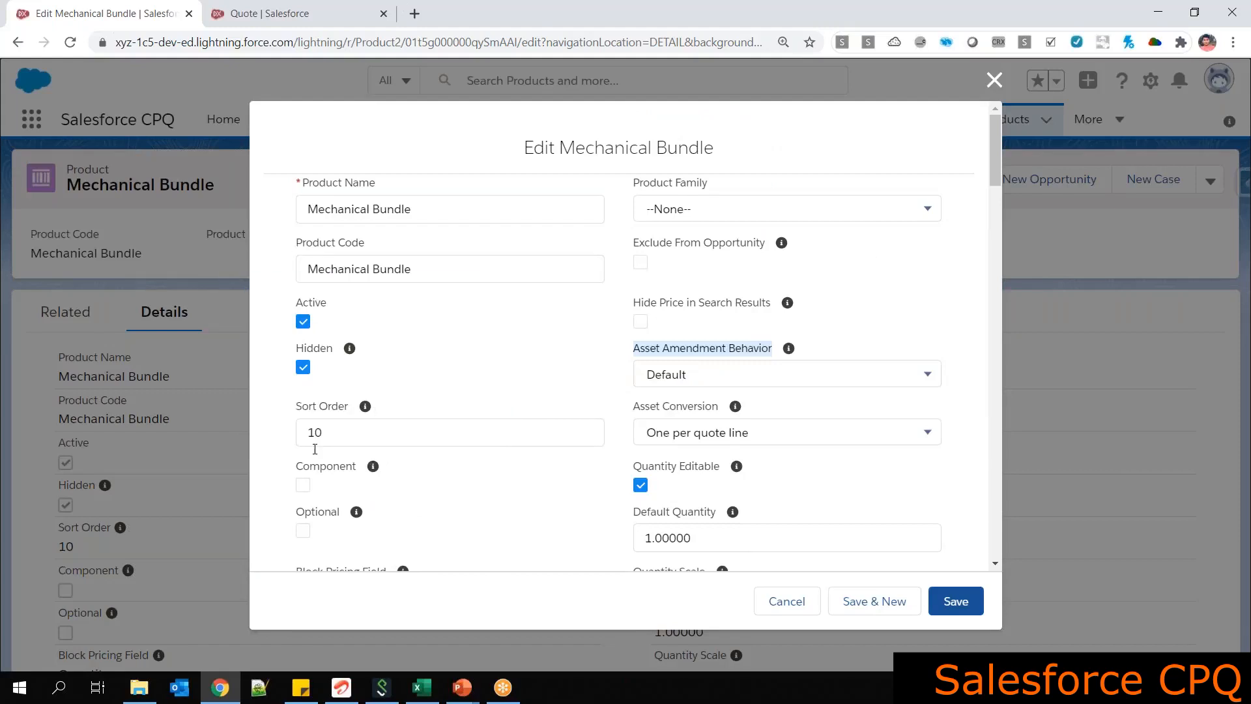
{"action": "scroll", "coordinate": [324, 432], "scroll_direction": "down", "scroll_amount": 1}
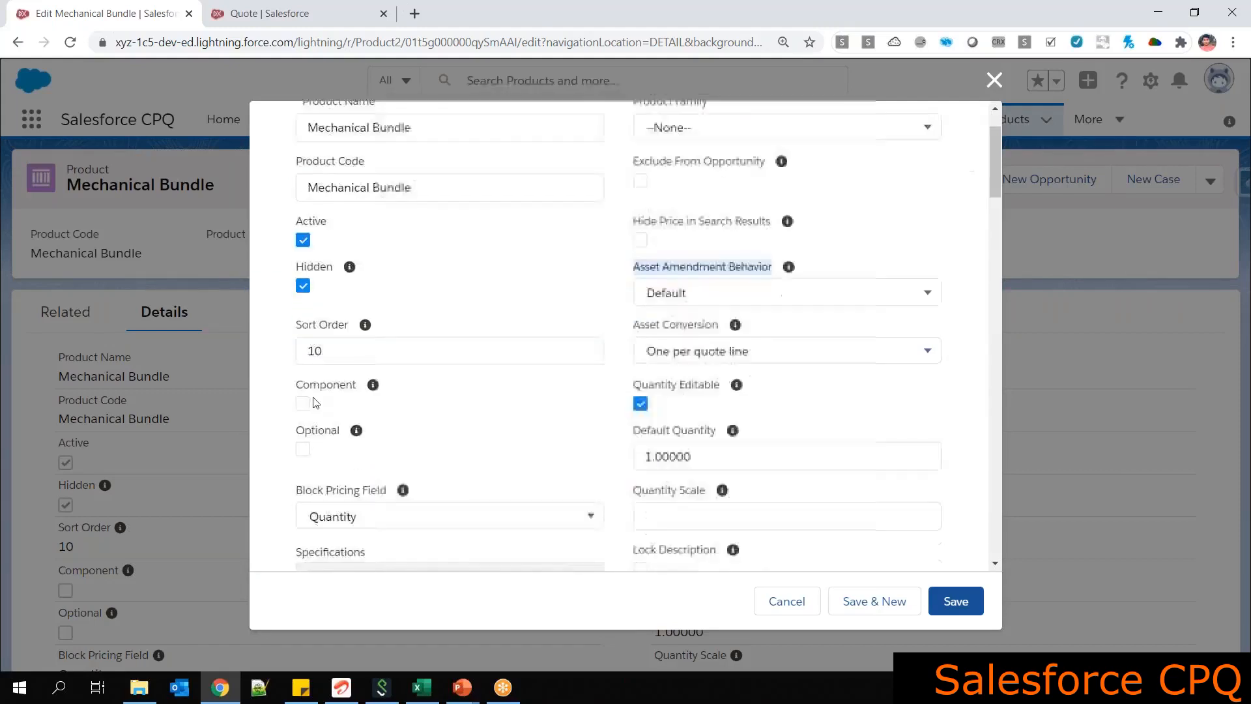
{"action": "left_click_drag", "start_coordinate": [297, 388], "coordinate": [363, 393]}
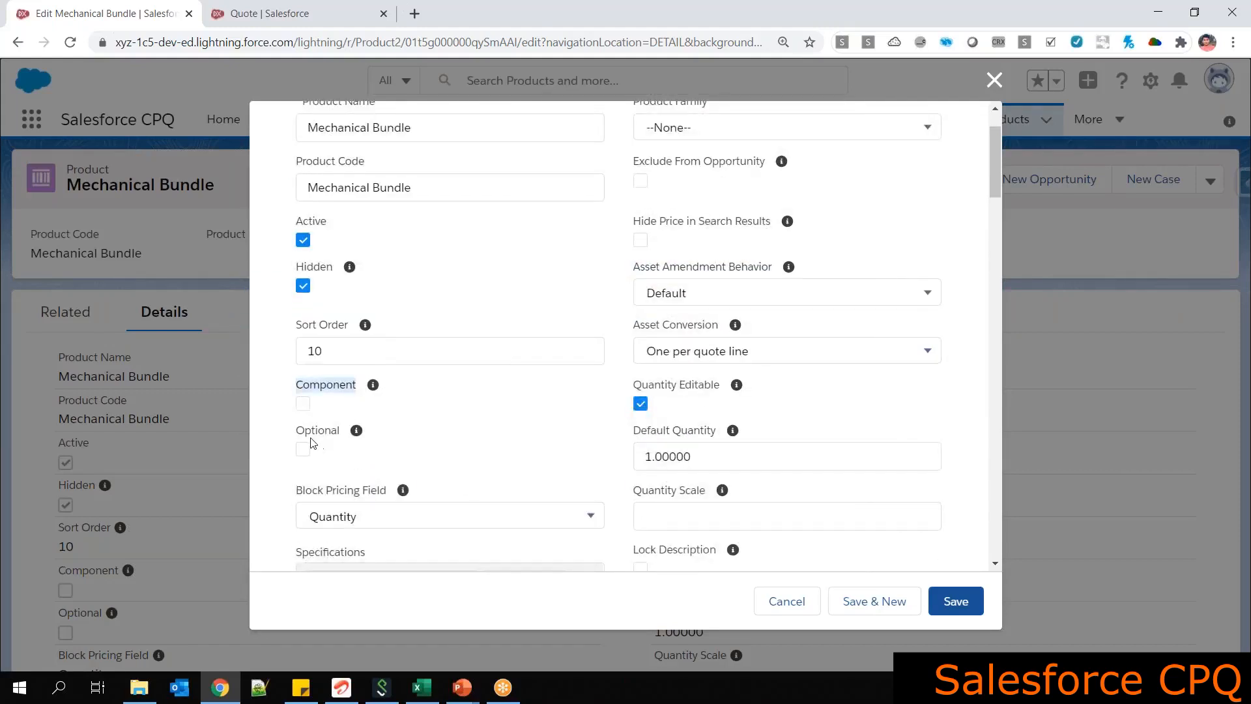
{"action": "left_click_drag", "start_coordinate": [297, 437], "coordinate": [346, 438]}
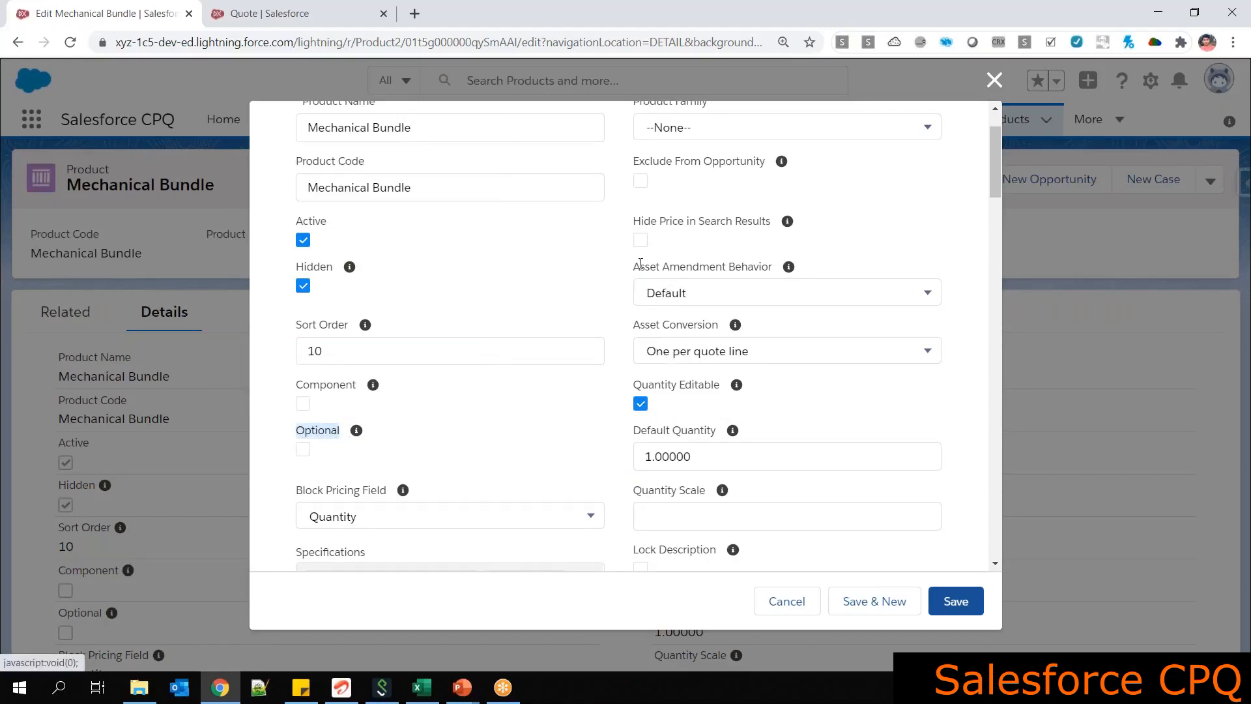
Read the help text for the Asset Amendment Behavior field
{"action": "left_click_drag", "start_coordinate": [634, 265], "coordinate": [777, 266]}
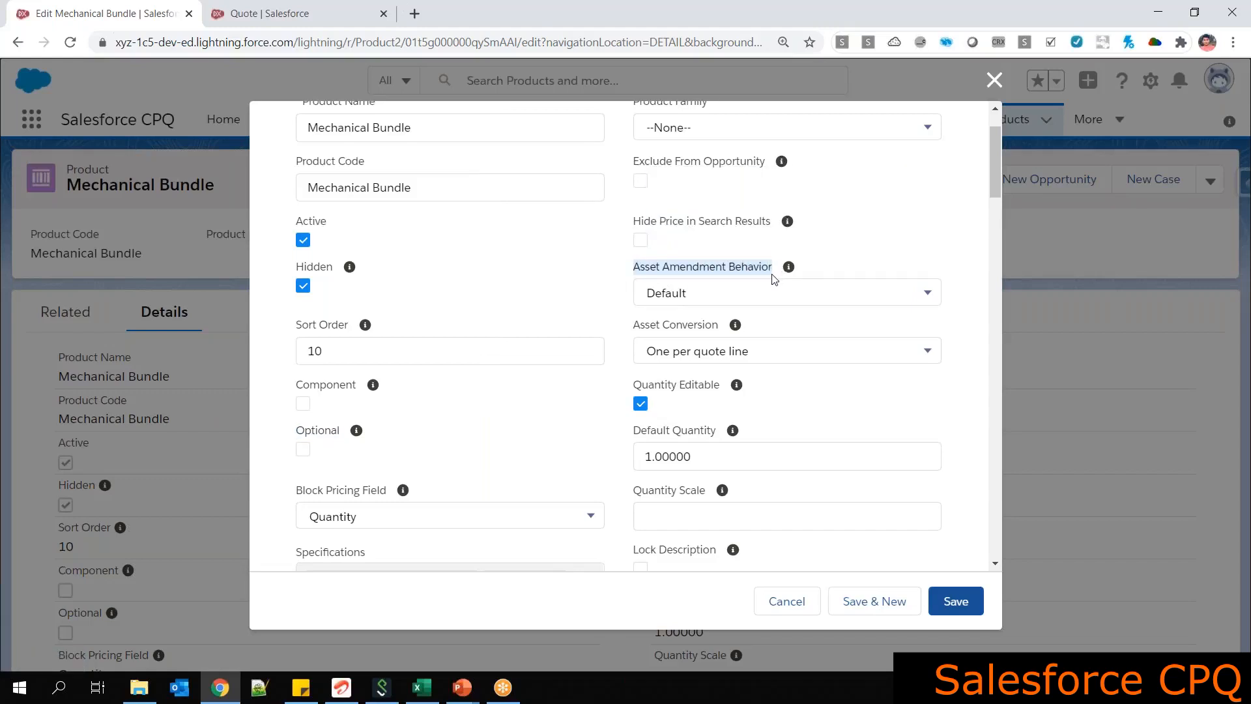
{"action": "mouse_move", "coordinate": [788, 267]}
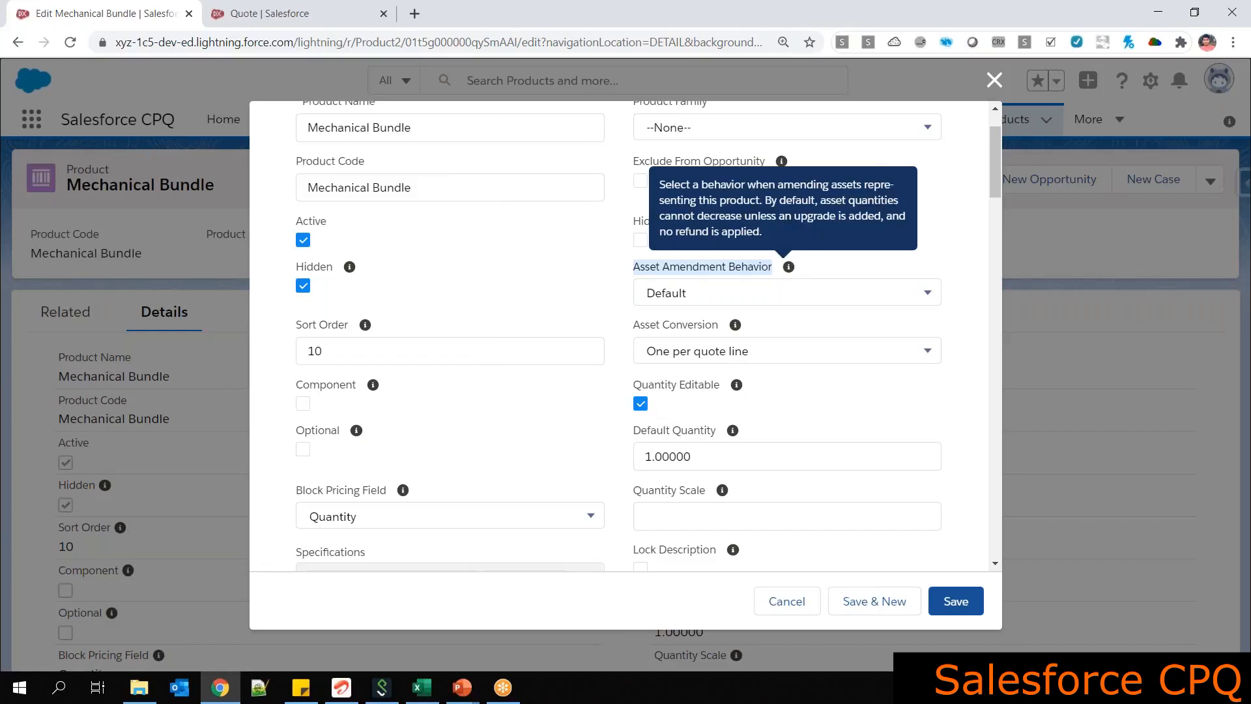
{"action": "double_click", "coordinate": [646, 266]}
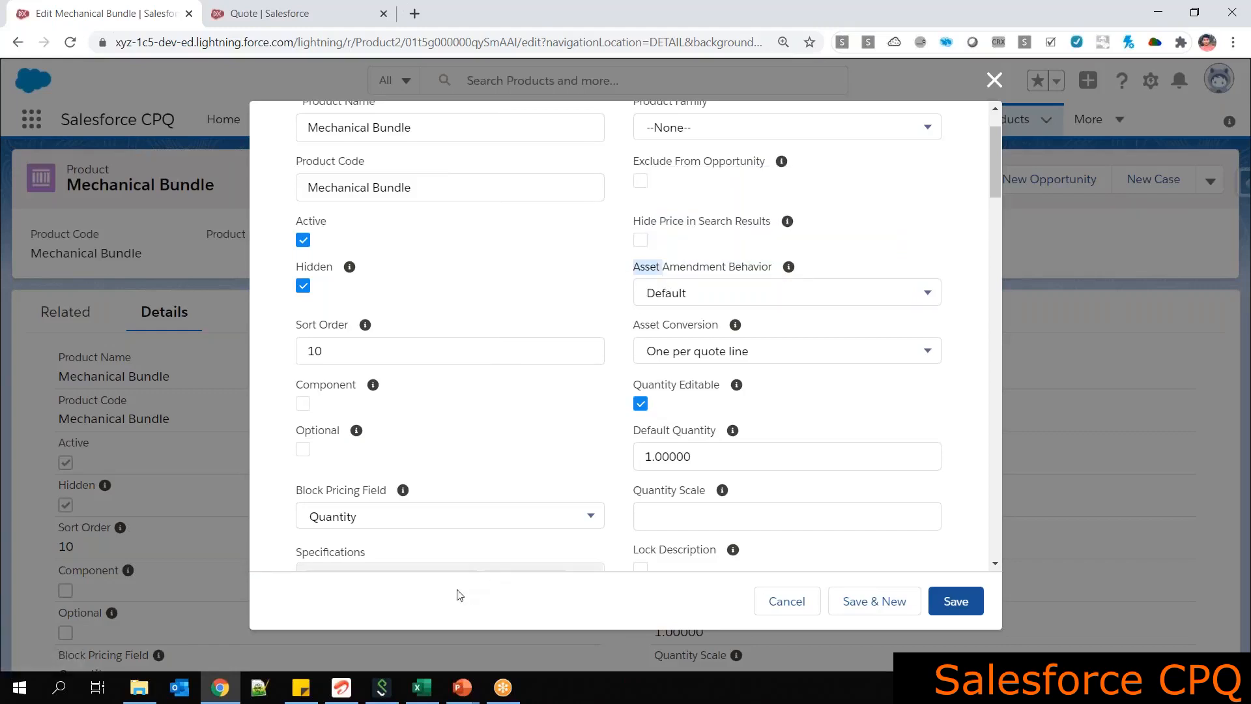
Switch to the Excel workbook and enter Asset Based in B368 and Contracted Based in B369 beside Quote
{"action": "left_click", "coordinate": [422, 687]}
{"action": "scroll", "coordinate": [377, 580], "scroll_direction": "down", "scroll_amount": 1}
{"action": "scroll", "coordinate": [331, 550], "scroll_direction": "up", "scroll_amount": 3}
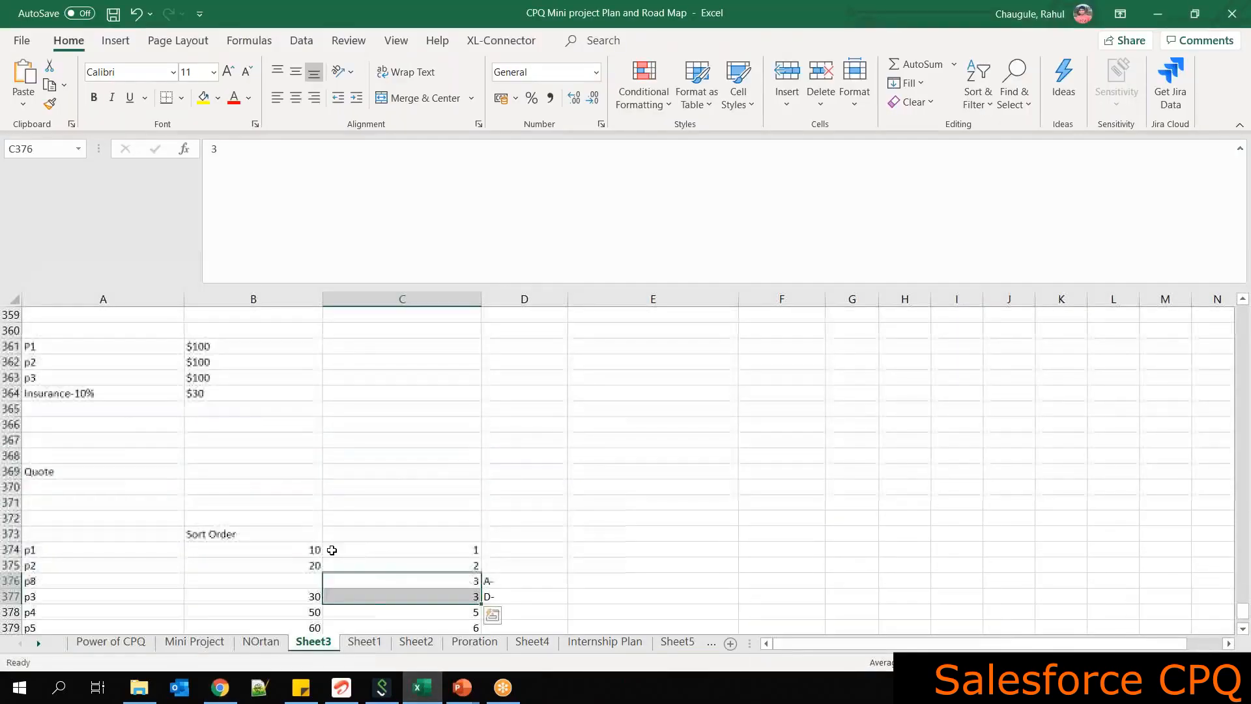
{"action": "left_click", "coordinate": [105, 470]}
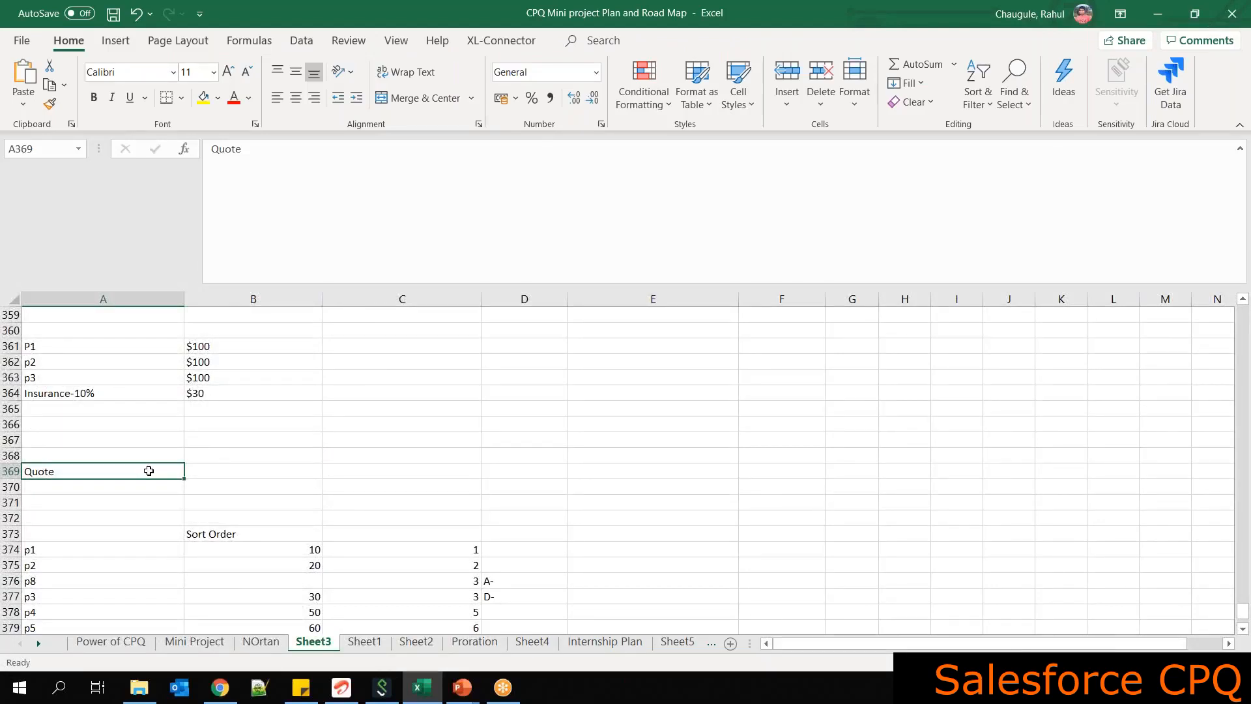
{"action": "left_click", "coordinate": [246, 454]}
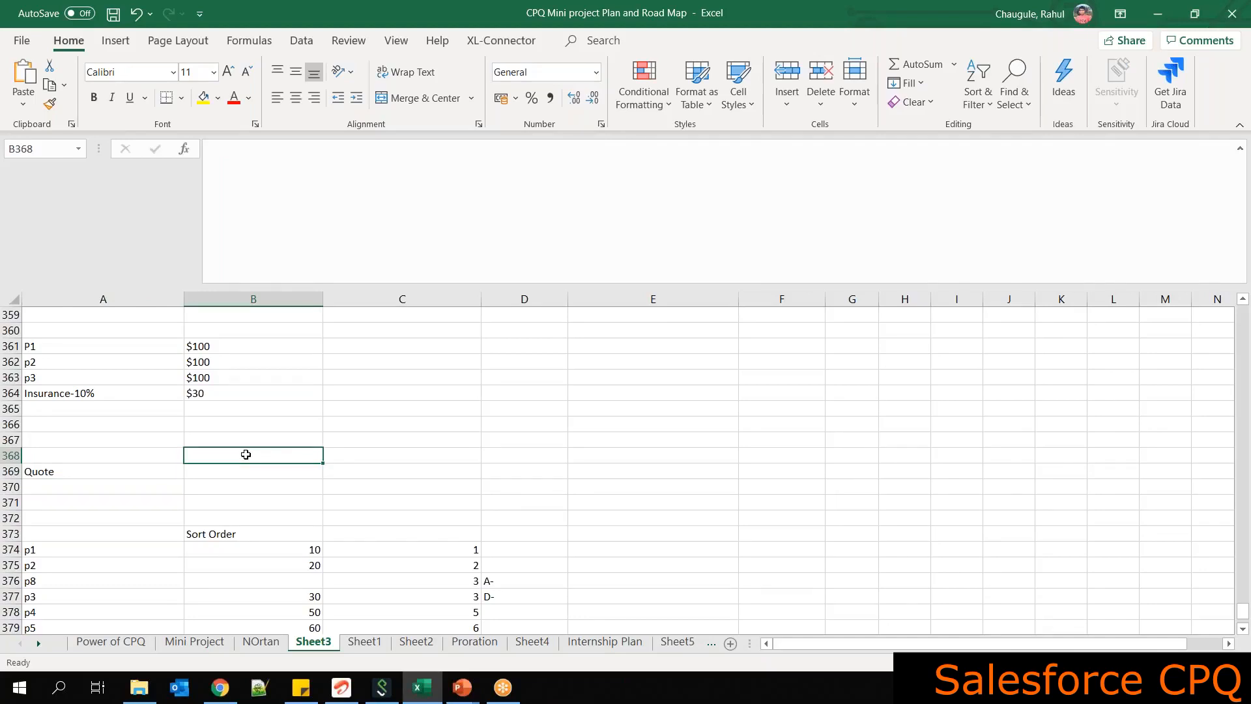
{"action": "type", "text": "Asset Based"}
{"action": "left_click", "coordinate": [246, 471]}
{"action": "type", "text": "Contract"}
{"action": "type", "text": "ed Based"}
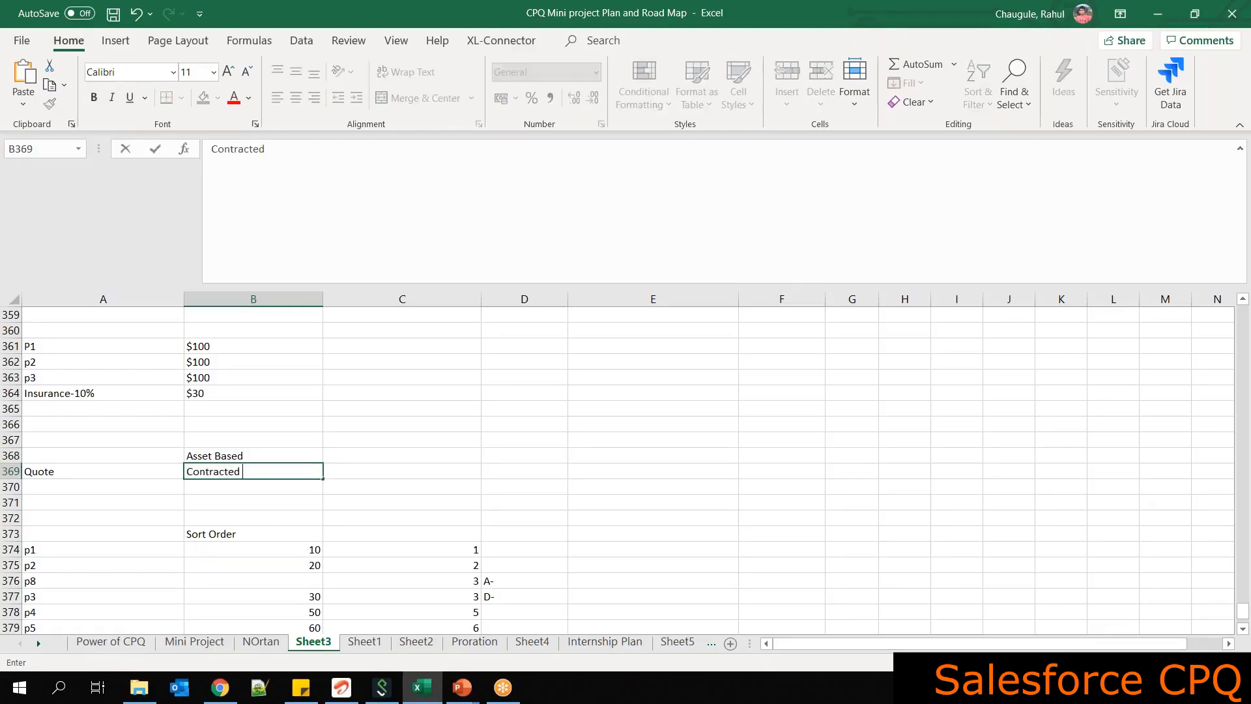
{"action": "left_click", "coordinate": [297, 460]}
{"action": "left_click", "coordinate": [291, 475]}
{"action": "left_click_drag", "start_coordinate": [287, 456], "coordinate": [288, 475]}
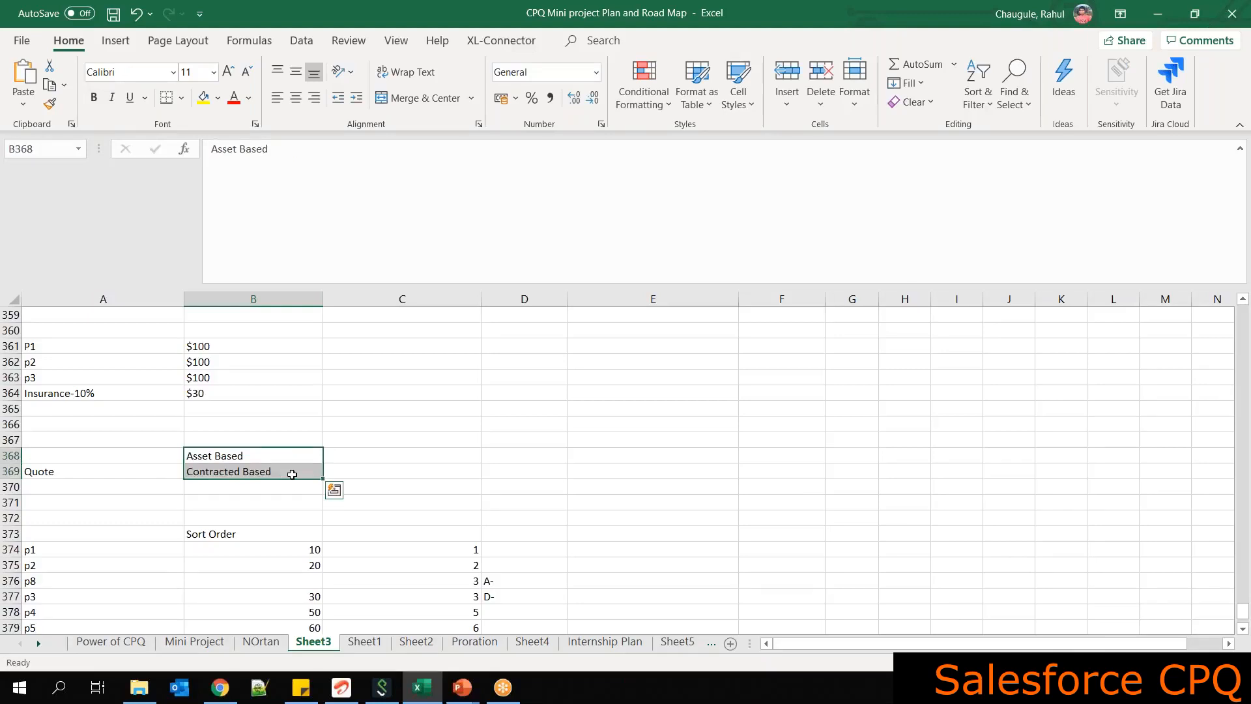
Extend B369 to read Contracted Based-Subsciption Product and fit column B to its contents
{"action": "double_click", "coordinate": [291, 474]}
{"action": "type", "text": "-S"}
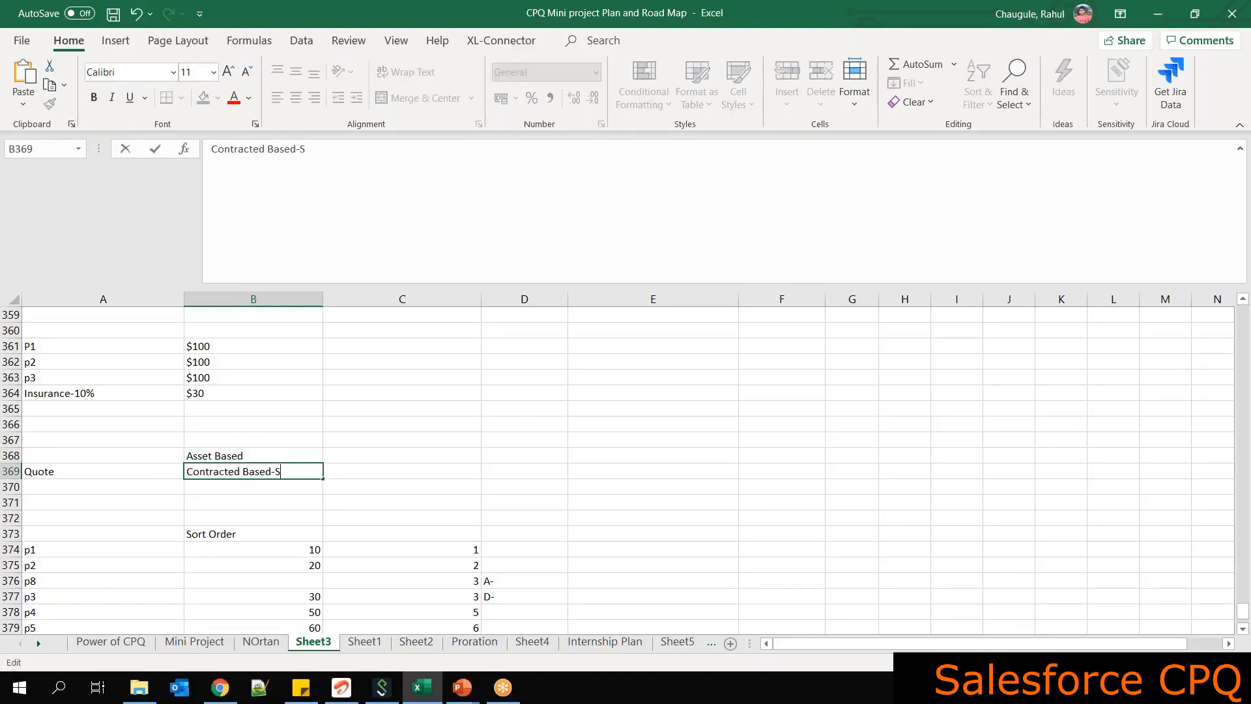
{"action": "type", "text": "ubsciption Product"}
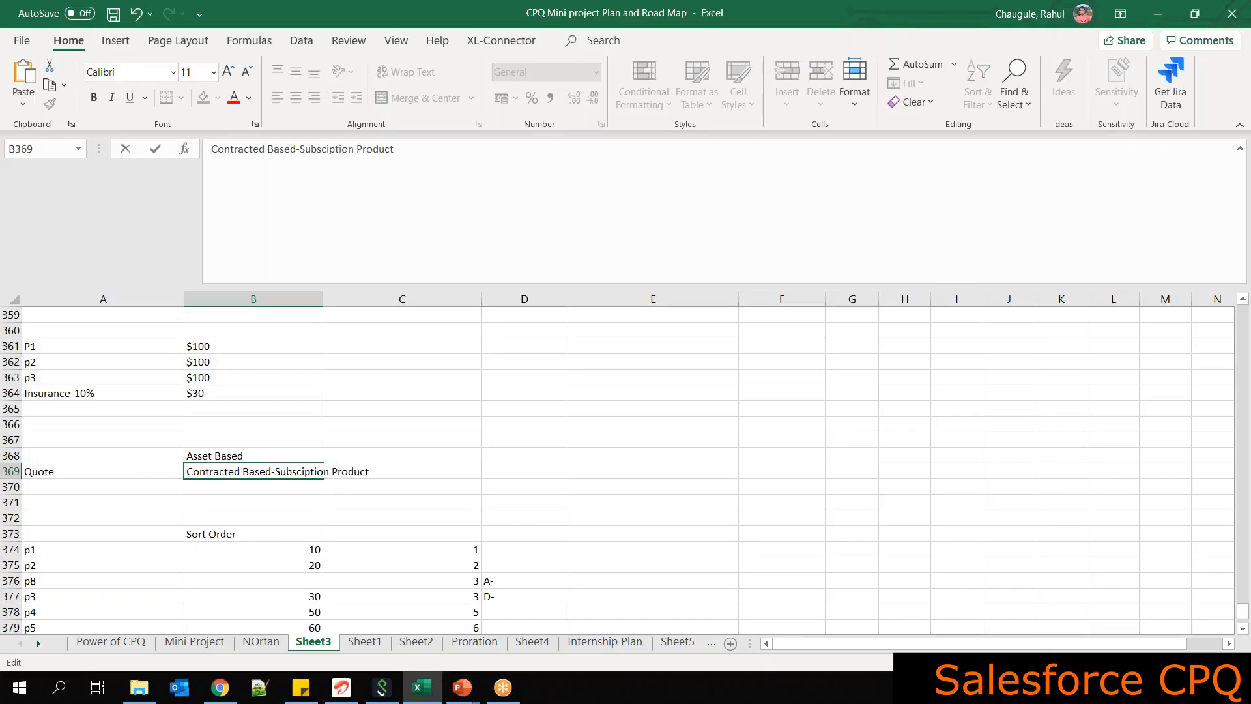
{"action": "double_click", "coordinate": [321, 297]}
Extend B368 to read Asset Based-Non-sub and review both product types beside the Quote label
{"action": "left_click", "coordinate": [258, 457]}
{"action": "double_click", "coordinate": [270, 451]}
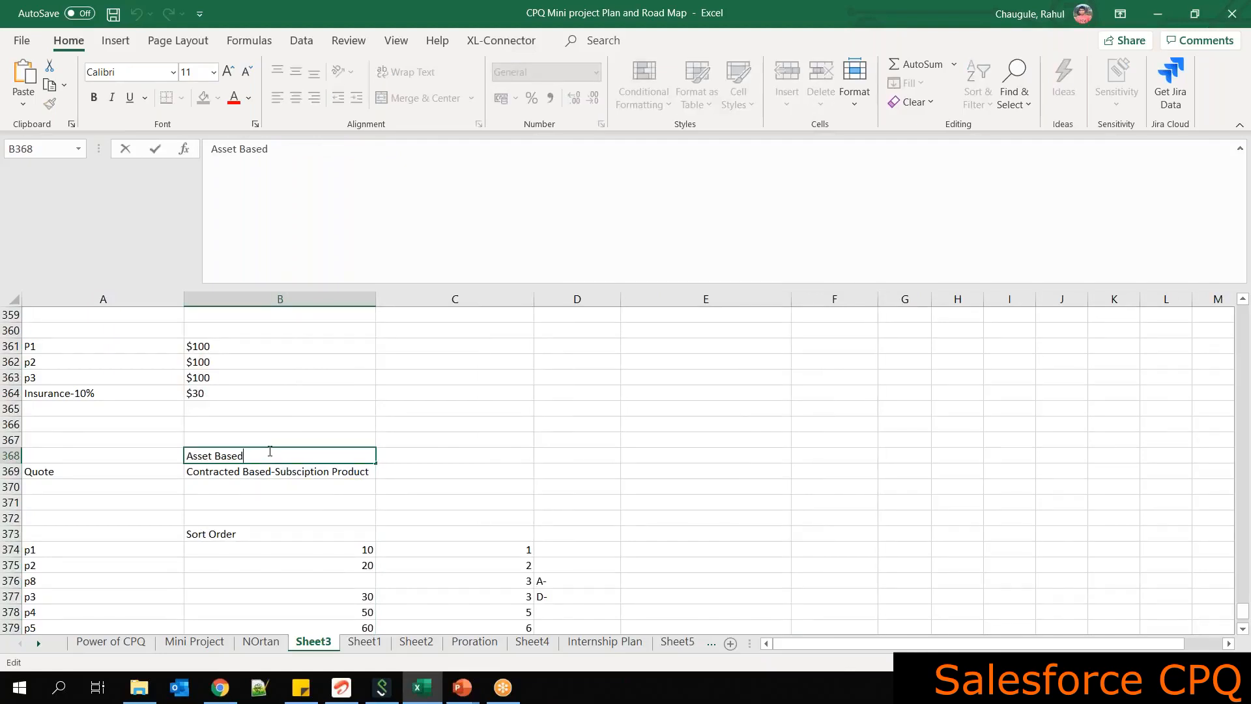
{"action": "type", "text": "-Not"}
{"action": "left_click", "coordinate": [293, 469]}
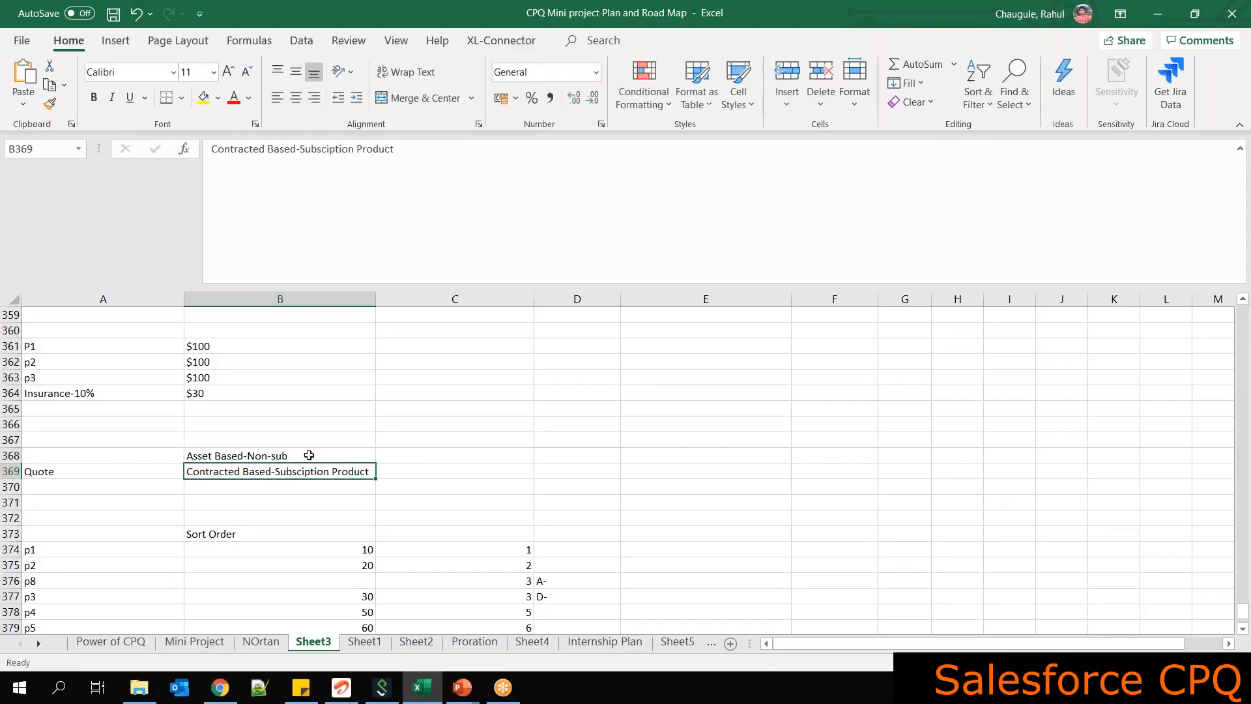
{"action": "left_click_drag", "start_coordinate": [310, 456], "coordinate": [313, 473]}
{"action": "left_click", "coordinate": [70, 473]}
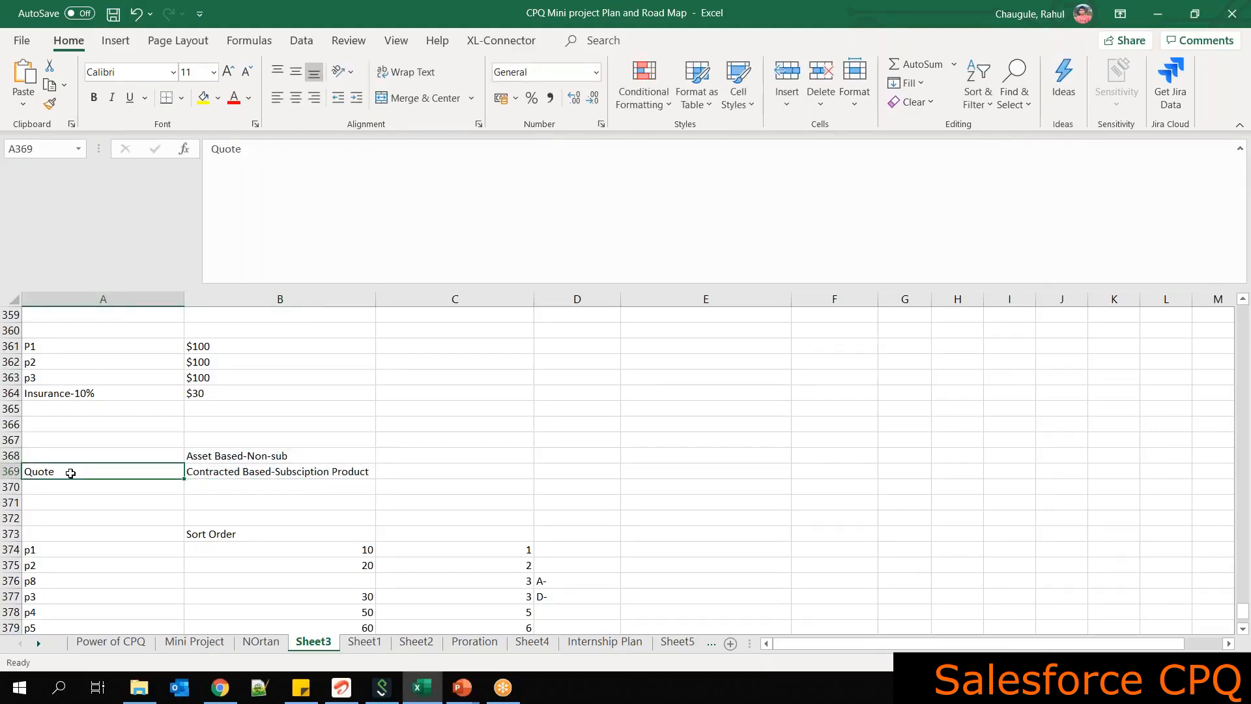
Enter Order in C368 and move it up to C367 as the column's heading
{"action": "left_click_drag", "start_coordinate": [207, 455], "coordinate": [447, 450]}
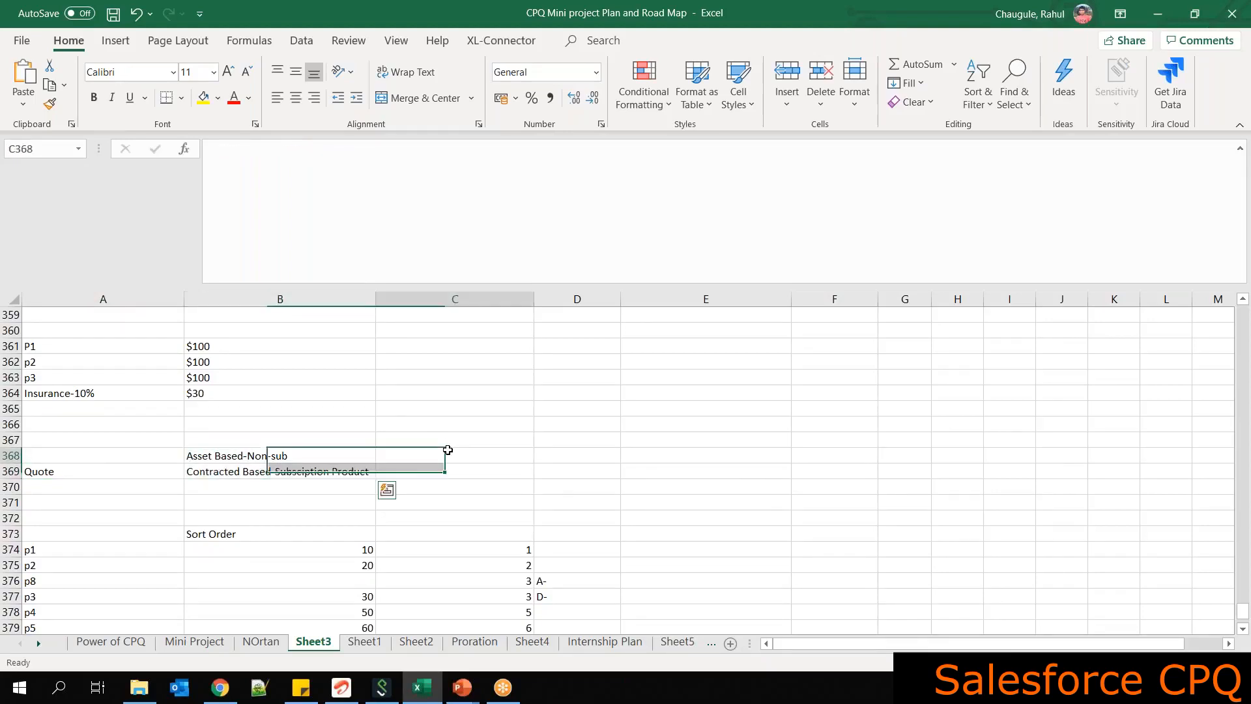
{"action": "left_click", "coordinate": [447, 450]}
{"action": "type", "text": "Order"}
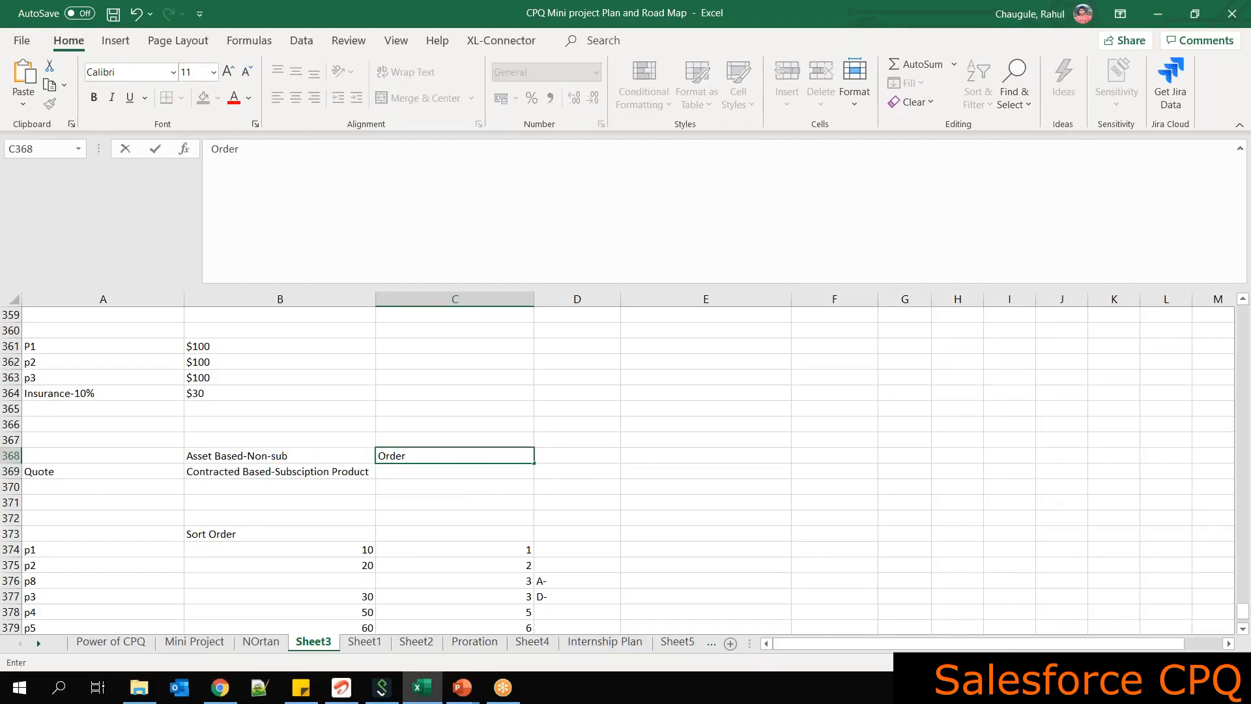
{"action": "left_click", "coordinate": [446, 476]}
{"action": "left_click_drag", "start_coordinate": [267, 453], "coordinate": [351, 476]}
{"action": "left_click", "coordinate": [417, 454]}
{"action": "mouse_move", "coordinate": [418, 448]}
{"action": "left_mouse_down"}
{"action": "mouse_move", "coordinate": [419, 436]}
{"action": "mouse_move", "coordinate": [364, 471]}
{"action": "mouse_move", "coordinate": [415, 479]}
{"action": "mouse_move", "coordinate": [420, 457]}
{"action": "mouse_move", "coordinate": [423, 470]}
{"action": "left_mouse_up"}
Copy the two product types from B368:B369 into C368:C369 and fit column C to its contents
{"action": "left_click", "coordinate": [363, 452]}
{"action": "key", "text": "ctrl+c"}
{"action": "key", "text": "ctrl+v"}
{"action": "key", "text": "Escape"}
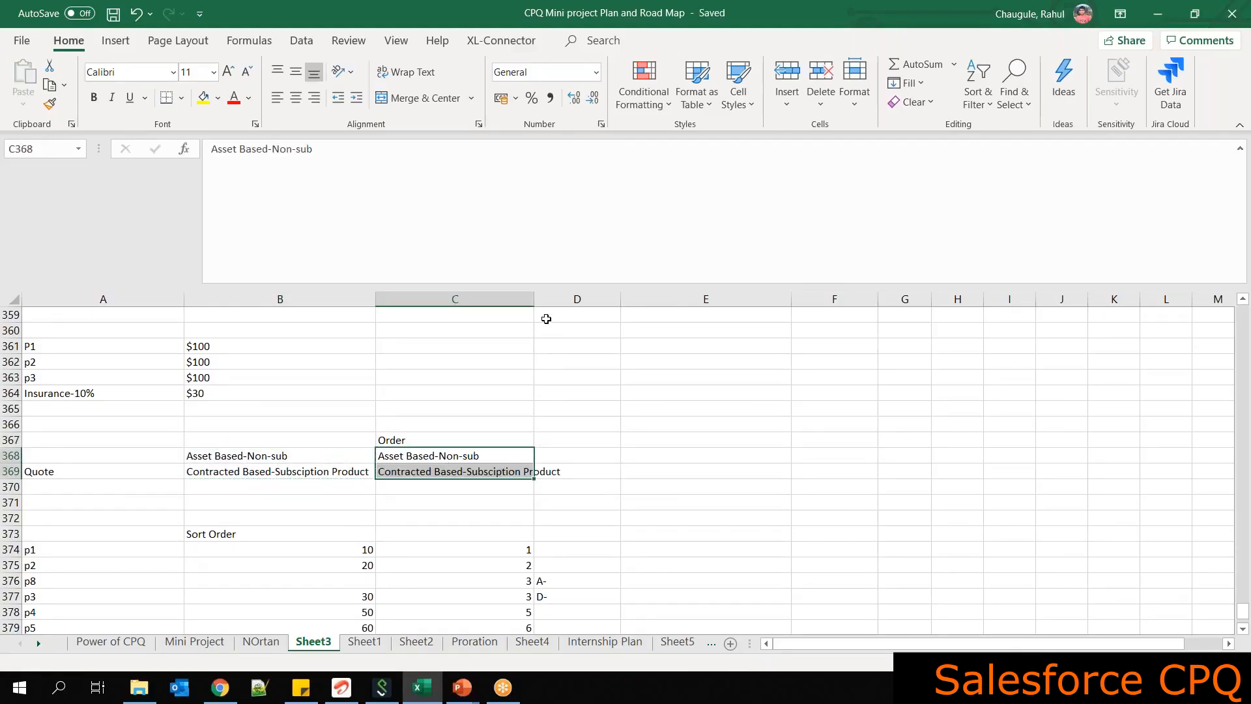
{"action": "double_click", "coordinate": [534, 300]}
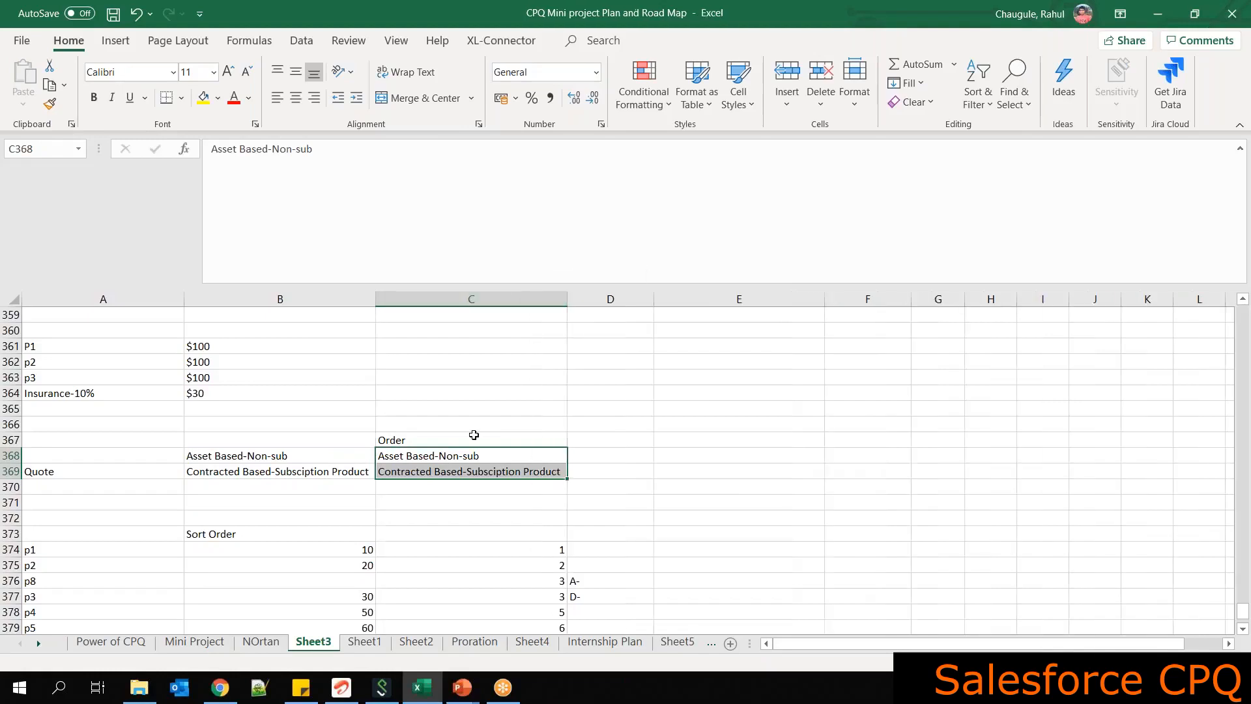
Enter Contract in D367 as the heading next to Order
{"action": "left_click", "coordinate": [598, 436]}
{"action": "type", "text": "Contract"}
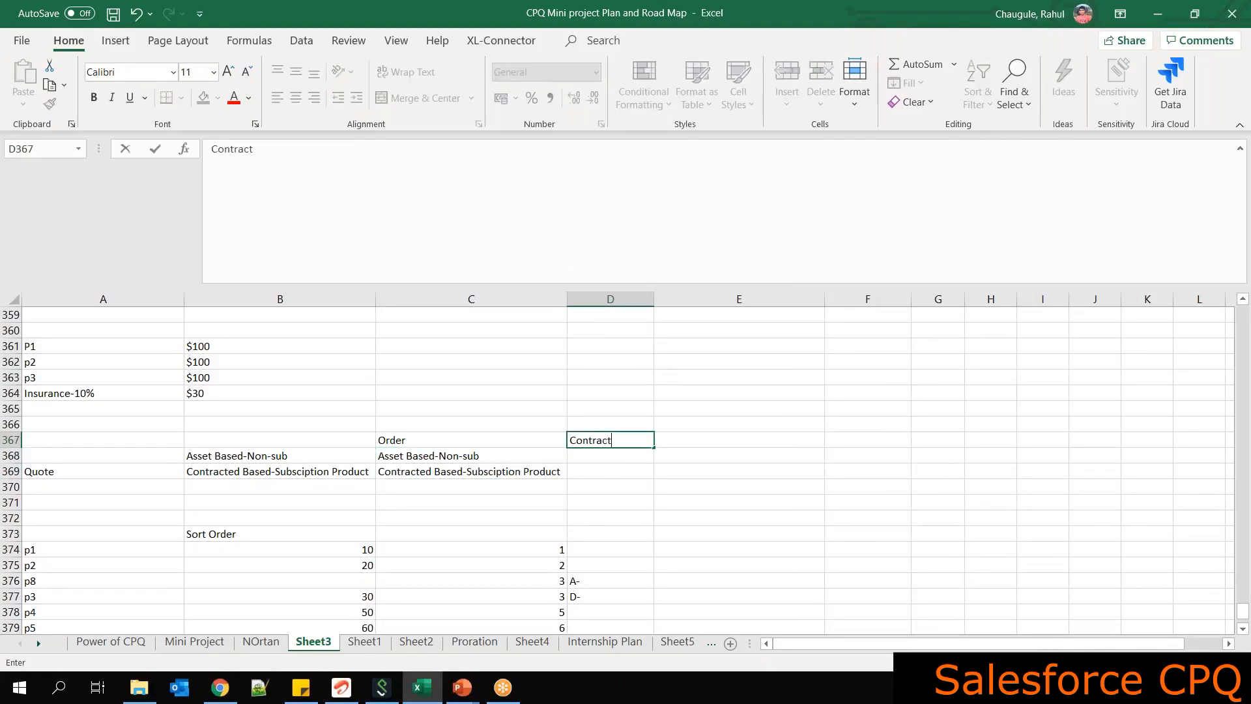
{"action": "left_click", "coordinate": [596, 486]}
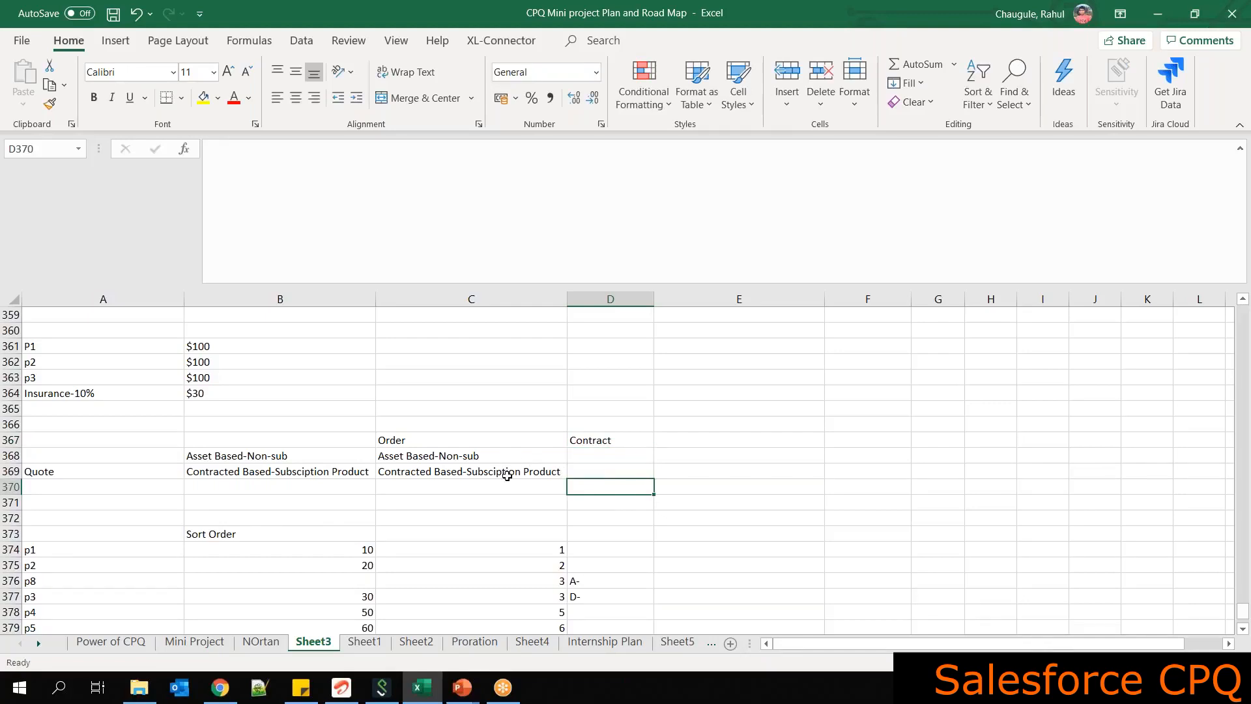
Copy the Contracted Based-Subsciption Product entry from C369 to D369 with column D fitted to it, and save the workbook
{"action": "left_click", "coordinate": [509, 470]}
{"action": "key", "text": "ctrl+c"}
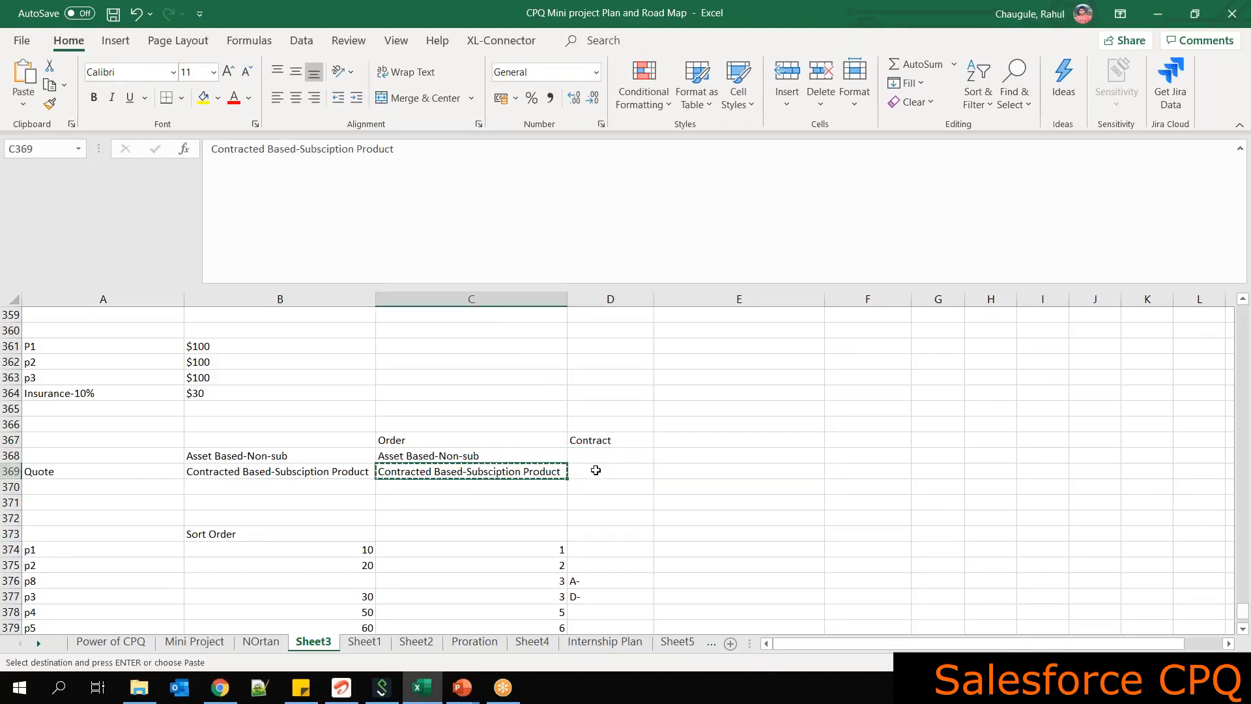
{"action": "left_click", "coordinate": [595, 470]}
{"action": "key", "text": "ctrl+v"}
{"action": "double_click", "coordinate": [653, 298]}
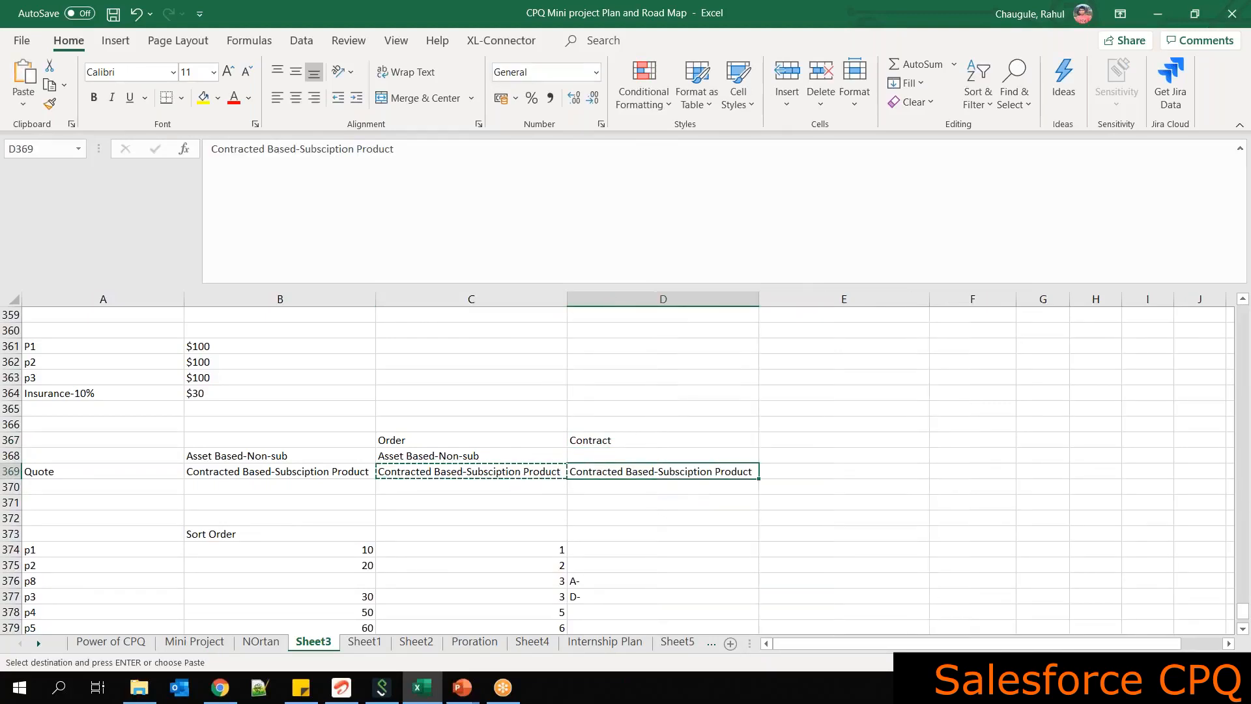
{"action": "key", "text": "ctrl+s"}
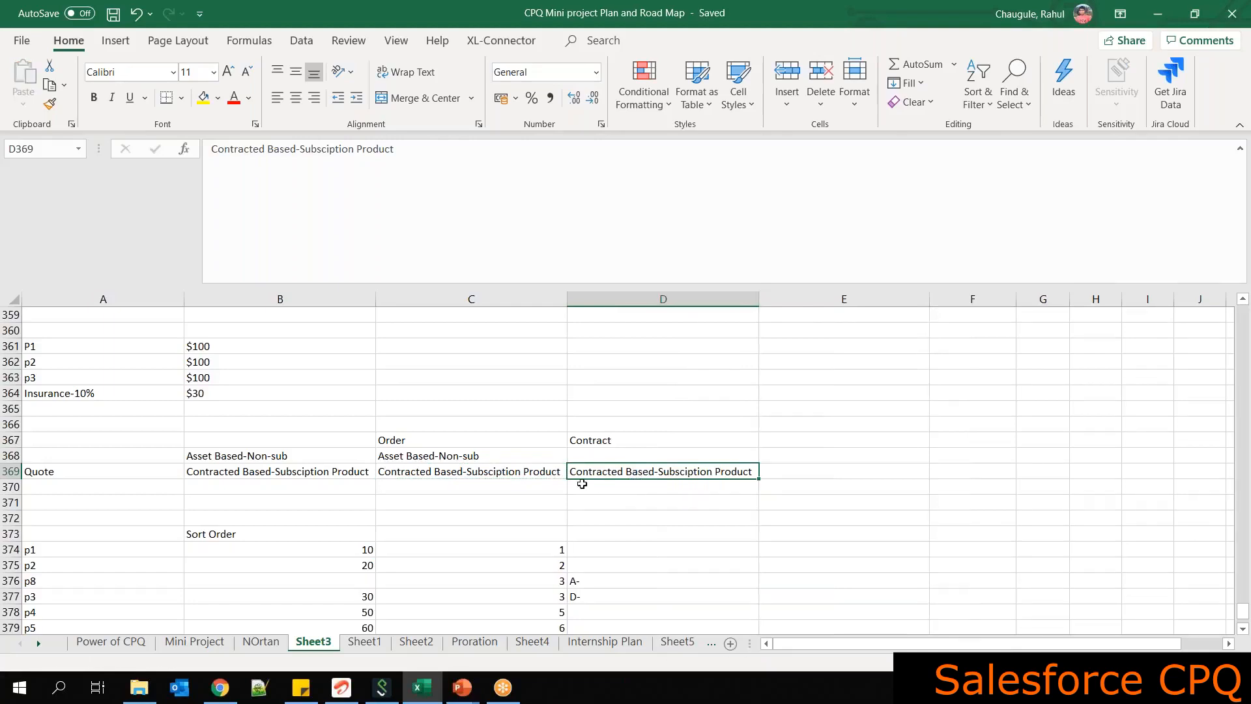
Review the asset-based entry in C368 and its Order heading in C367
{"action": "left_click", "coordinate": [472, 458]}
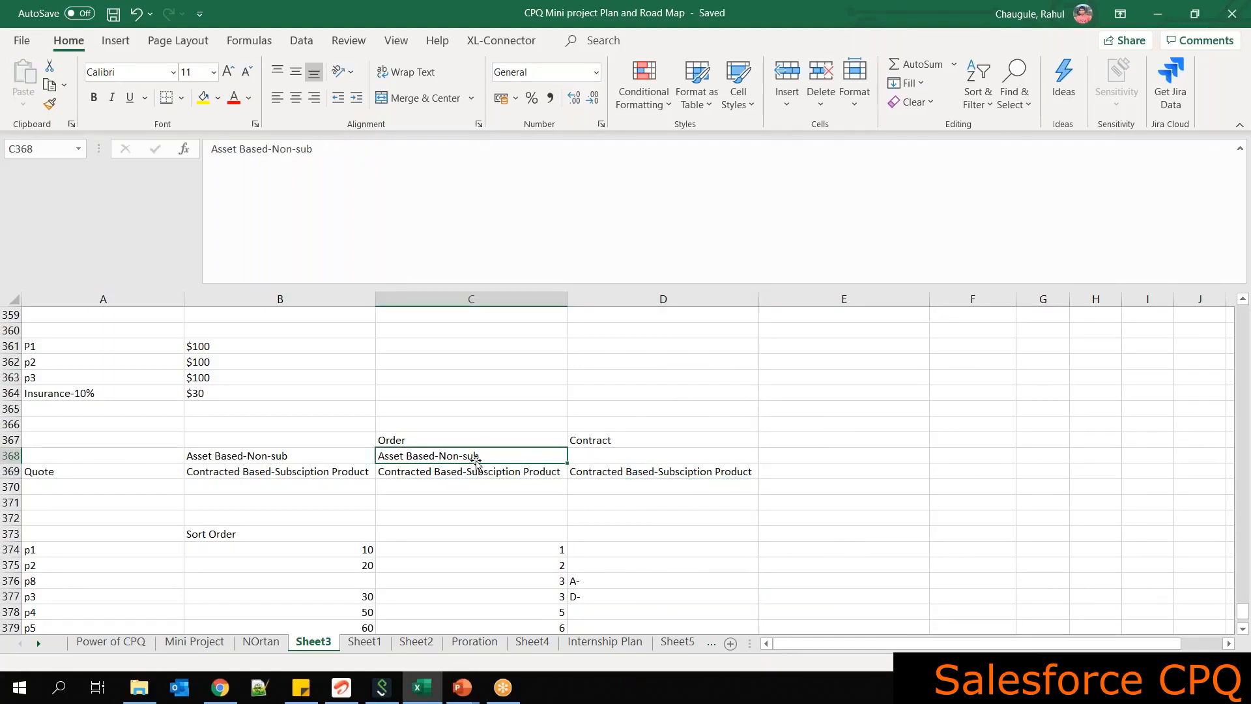
{"action": "left_click", "coordinate": [413, 441]}
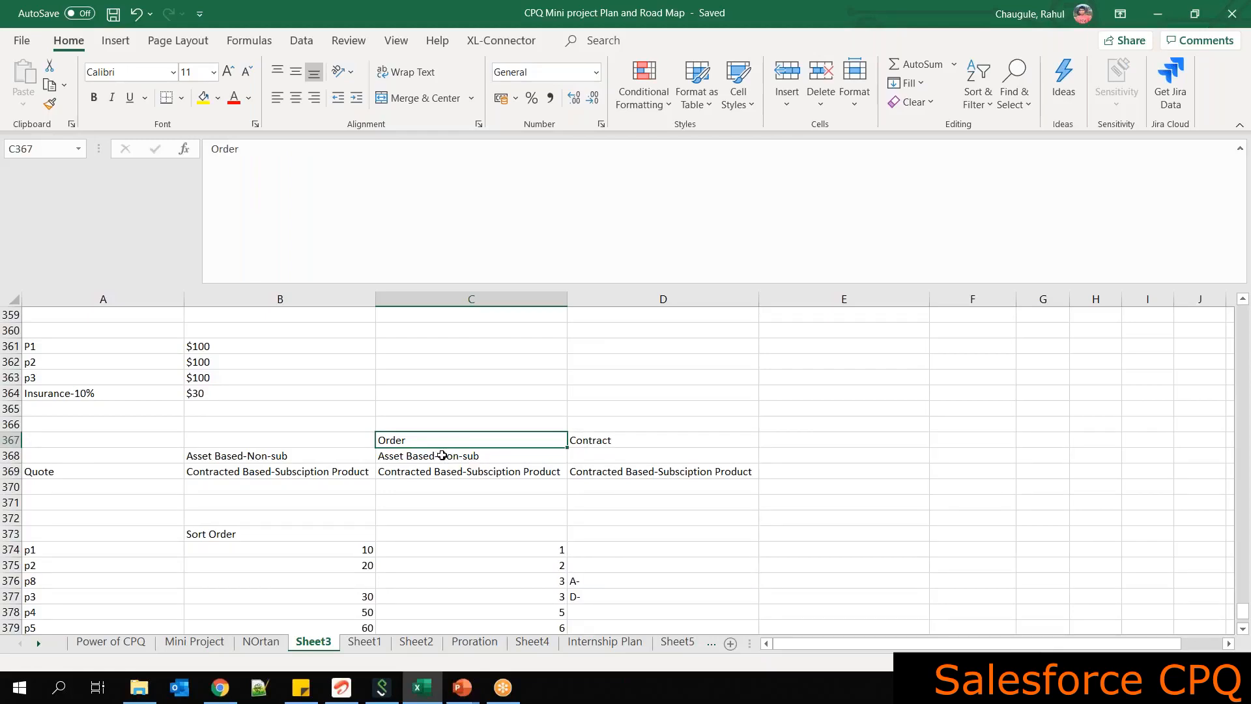
Compare the asset-based and contracted entries in rows 368 and 369 under the Order and Contract headings
{"action": "left_click", "coordinate": [605, 438]}
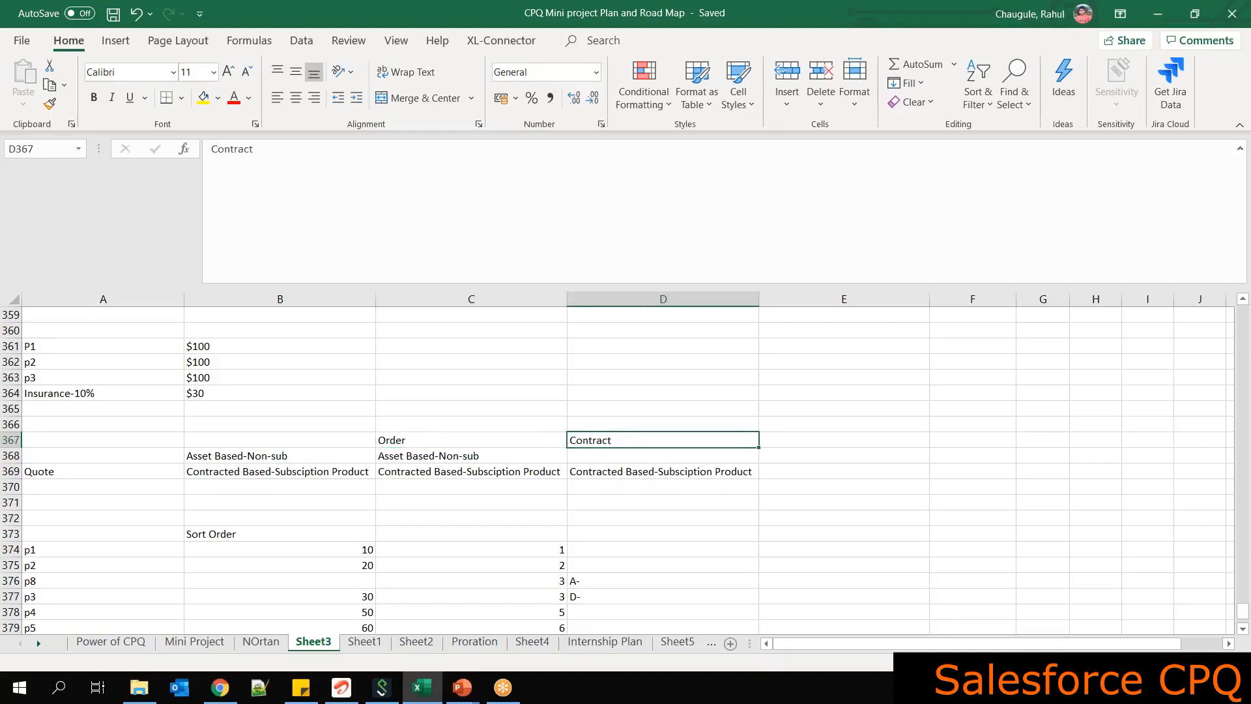
{"action": "left_click", "coordinate": [602, 471]}
{"action": "left_click", "coordinate": [508, 472]}
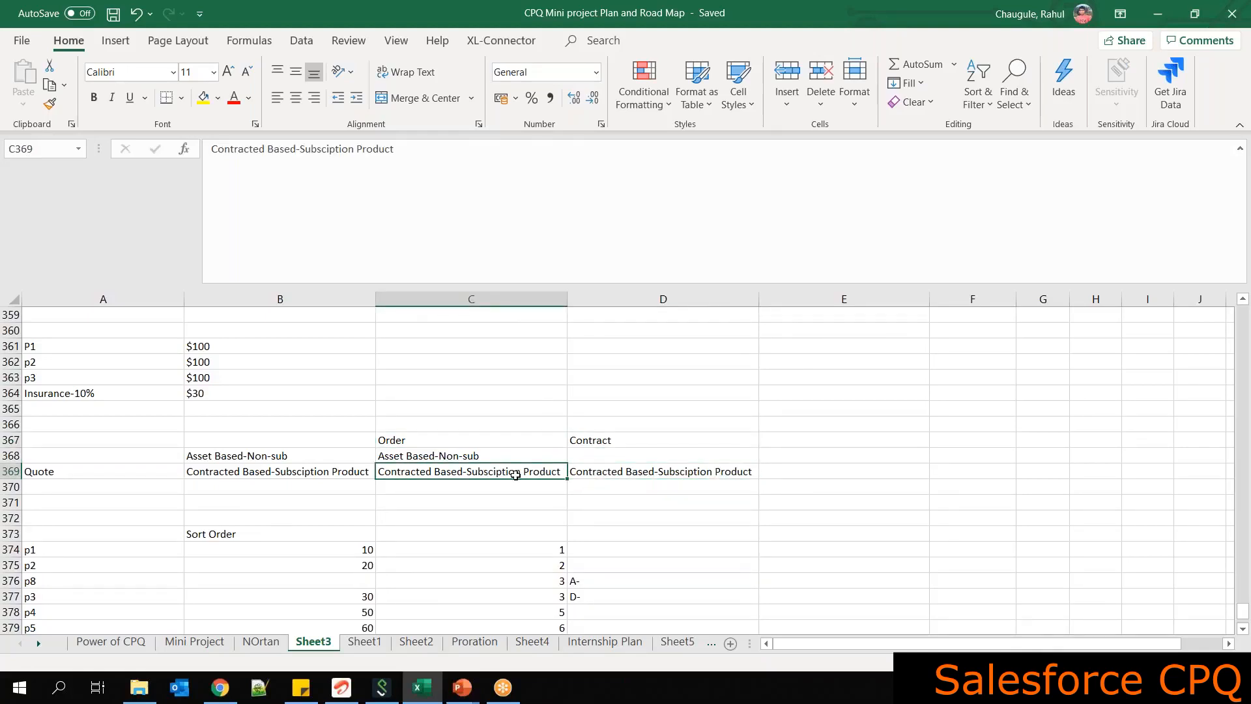
{"action": "left_click", "coordinate": [609, 471]}
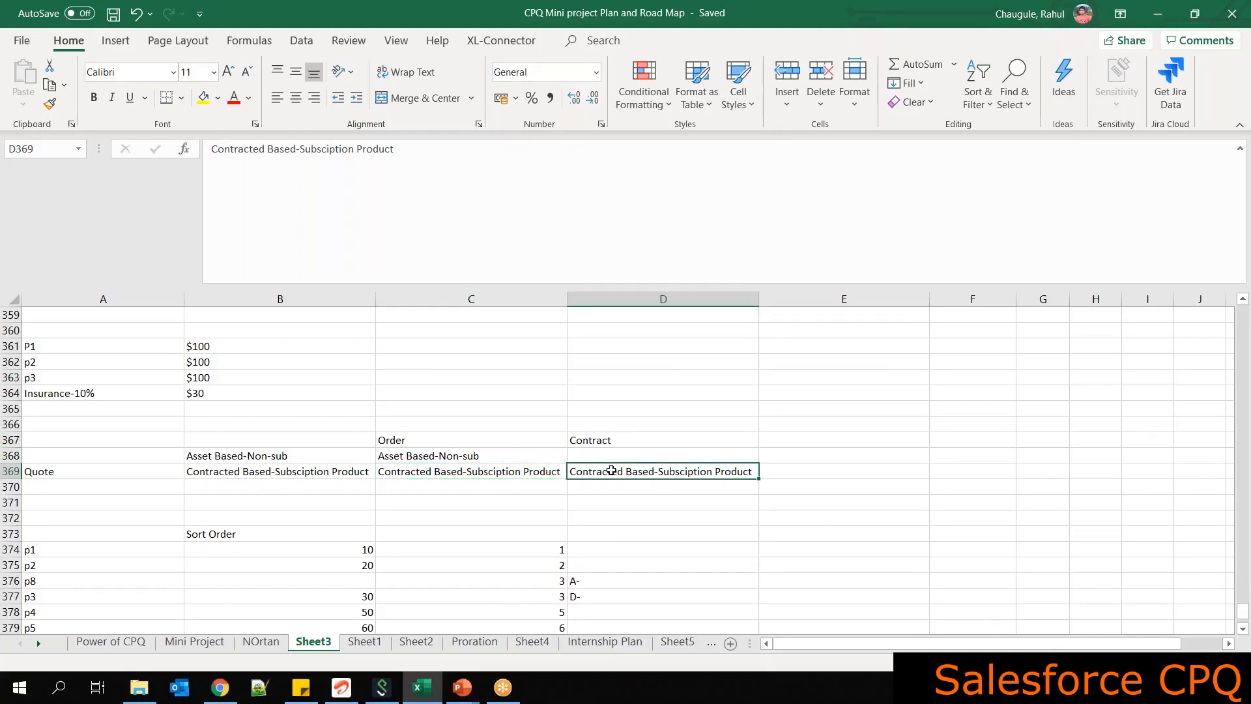
{"action": "left_click", "coordinate": [452, 456]}
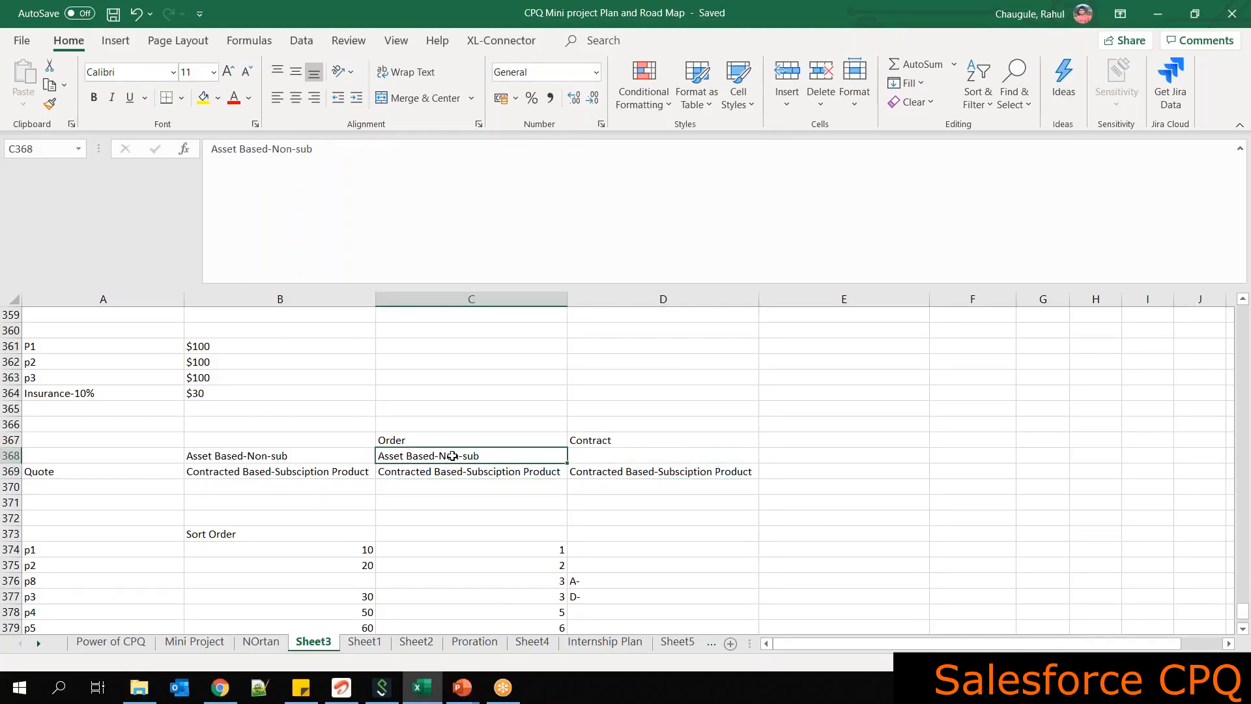
{"action": "left_click", "coordinate": [617, 455]}
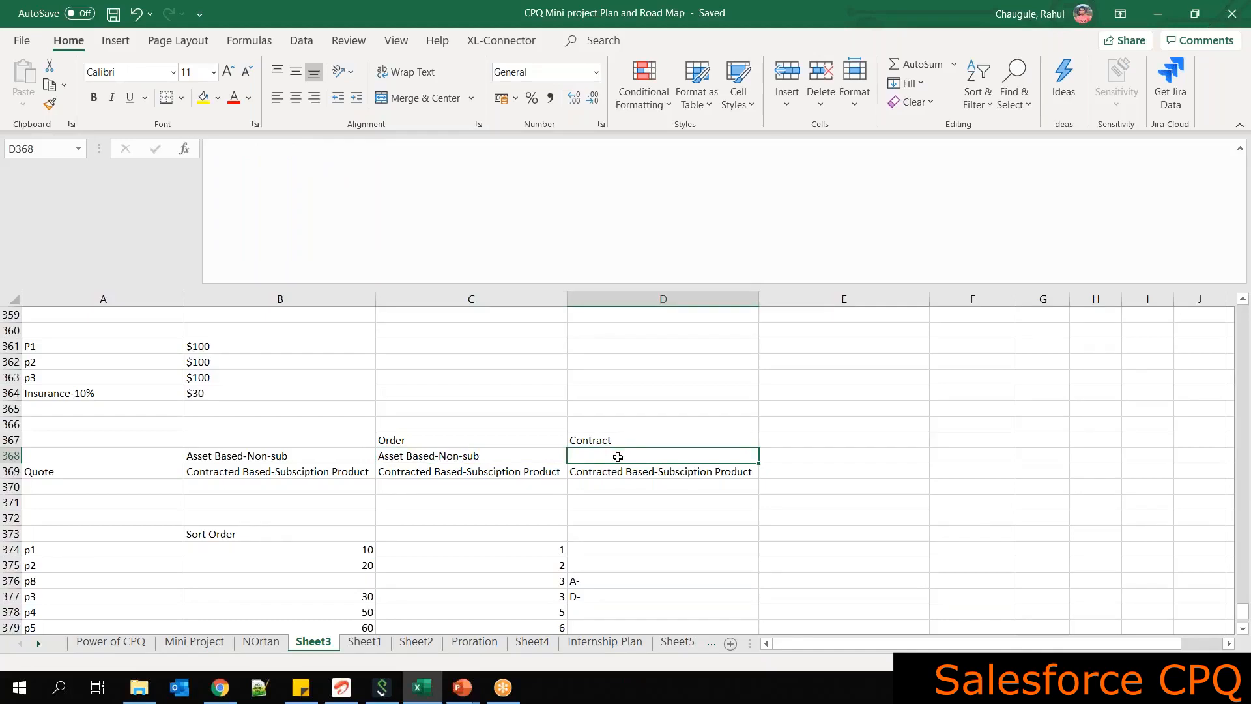
{"action": "left_click", "coordinate": [488, 456]}
Enter Account in E367 as the heading next to Contract
{"action": "left_click", "coordinate": [626, 504]}
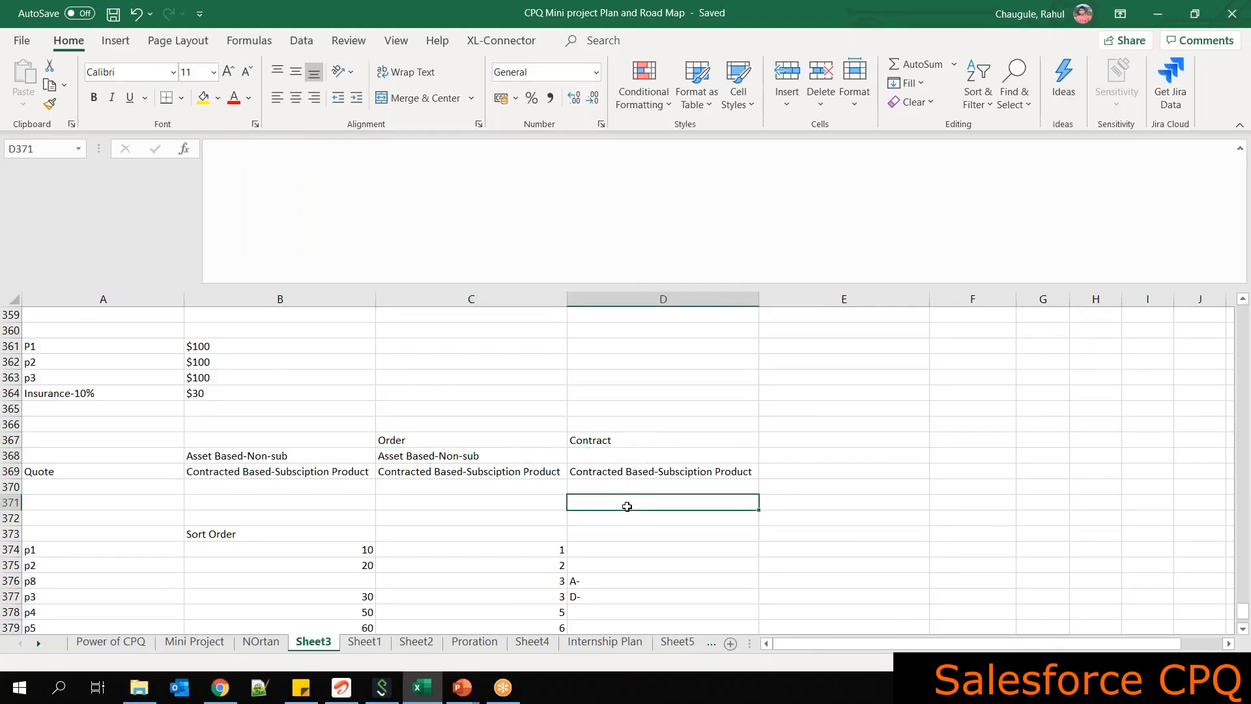
{"action": "type", "text": "As"}
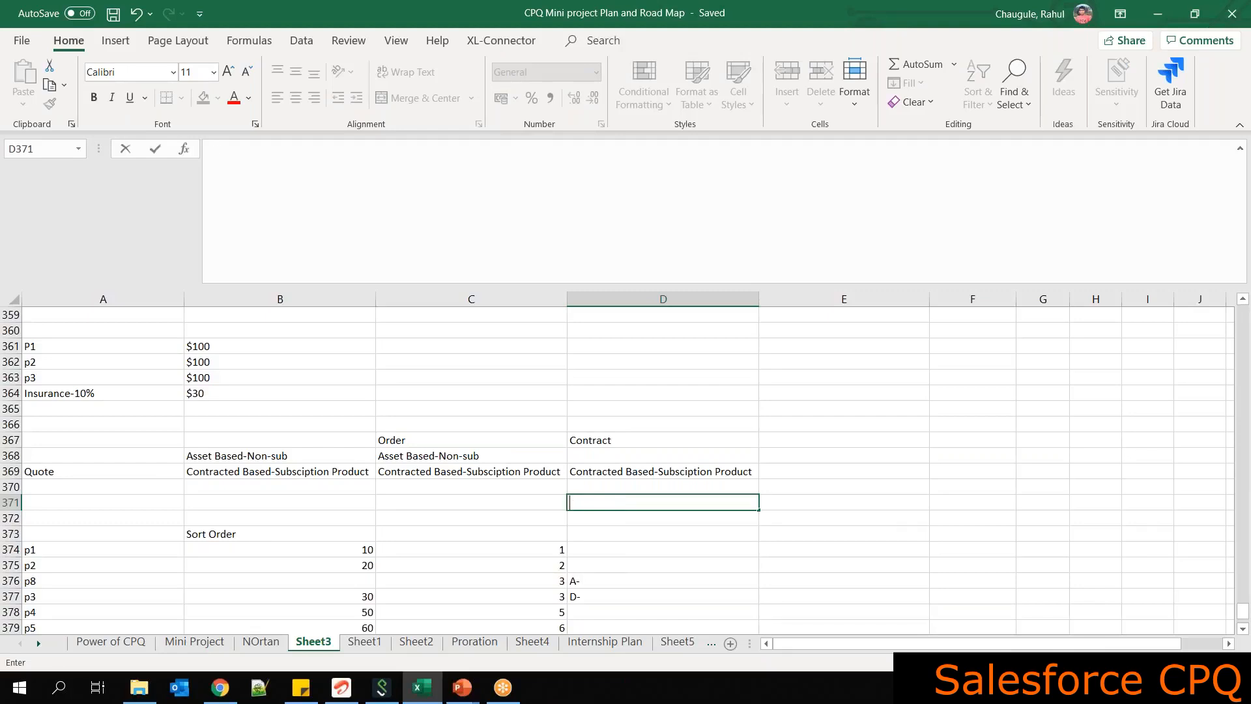
{"action": "left_click", "coordinate": [806, 432]}
{"action": "type", "text": "Ac"}
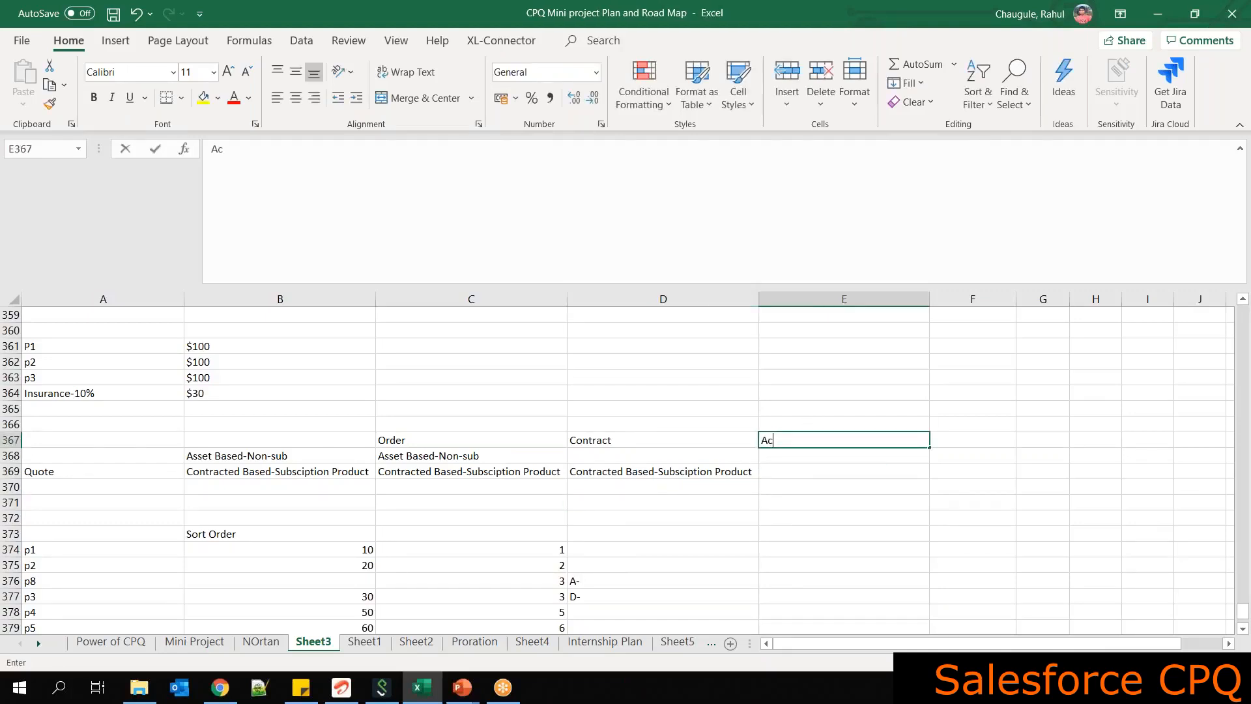
{"action": "type", "text": "cou"}
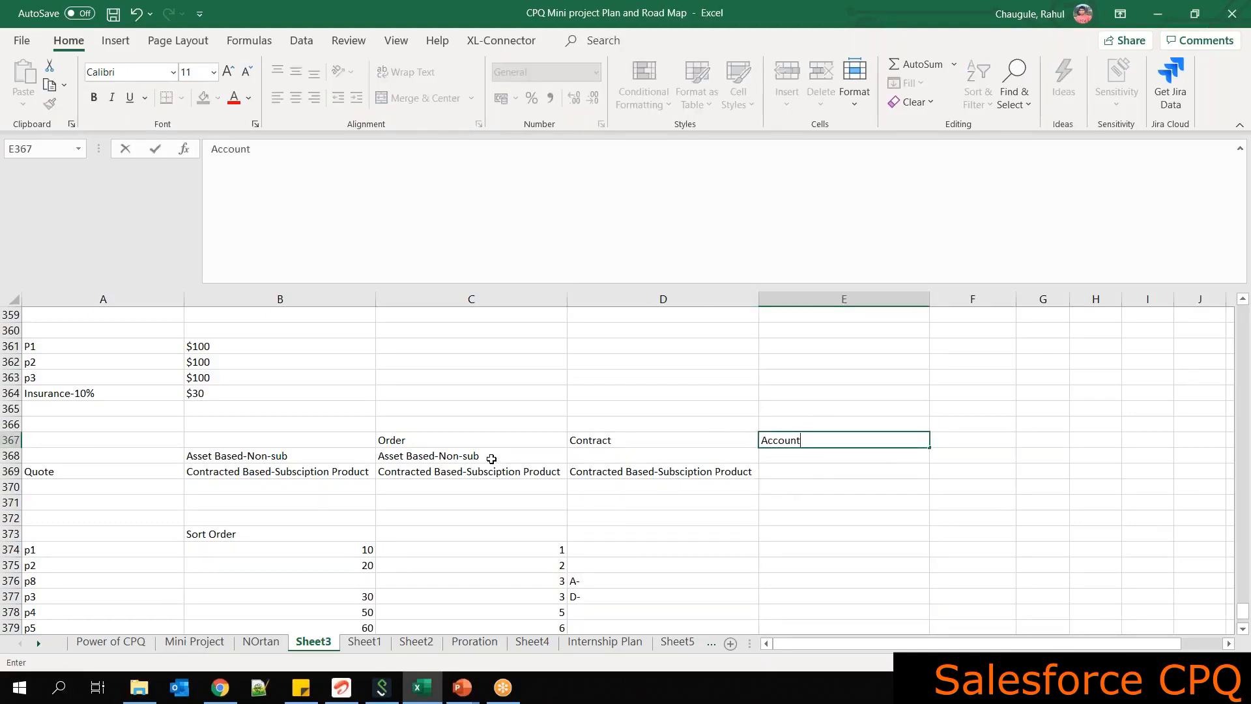
{"action": "type", "text": "nt"}
{"action": "left_click", "coordinate": [491, 459]}
{"action": "key", "text": "ctrl+c"}
{"action": "left_click", "coordinate": [785, 454]}
{"action": "key", "text": "ctrl+v"}
{"action": "key", "text": "ctrl+s"}
{"action": "key", "text": "ctrl+z"}
Copy the Asset Based-Non-sub entry from C368 to E368 under Account, and save the workbook
{"action": "left_click", "coordinate": [526, 465]}
{"action": "left_click", "coordinate": [523, 454]}
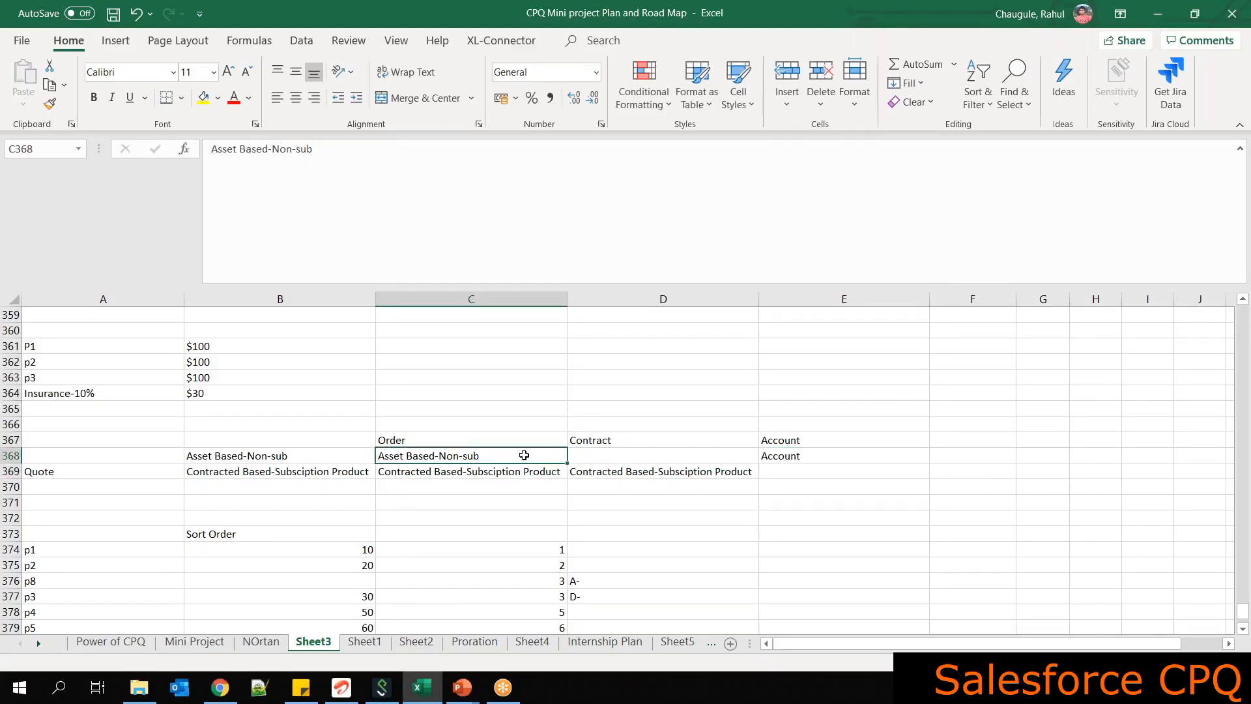
{"action": "key", "text": "ctrl+c"}
{"action": "left_click", "coordinate": [784, 455]}
{"action": "key", "text": "ctrl+v"}
{"action": "key", "text": "ctrl+s"}
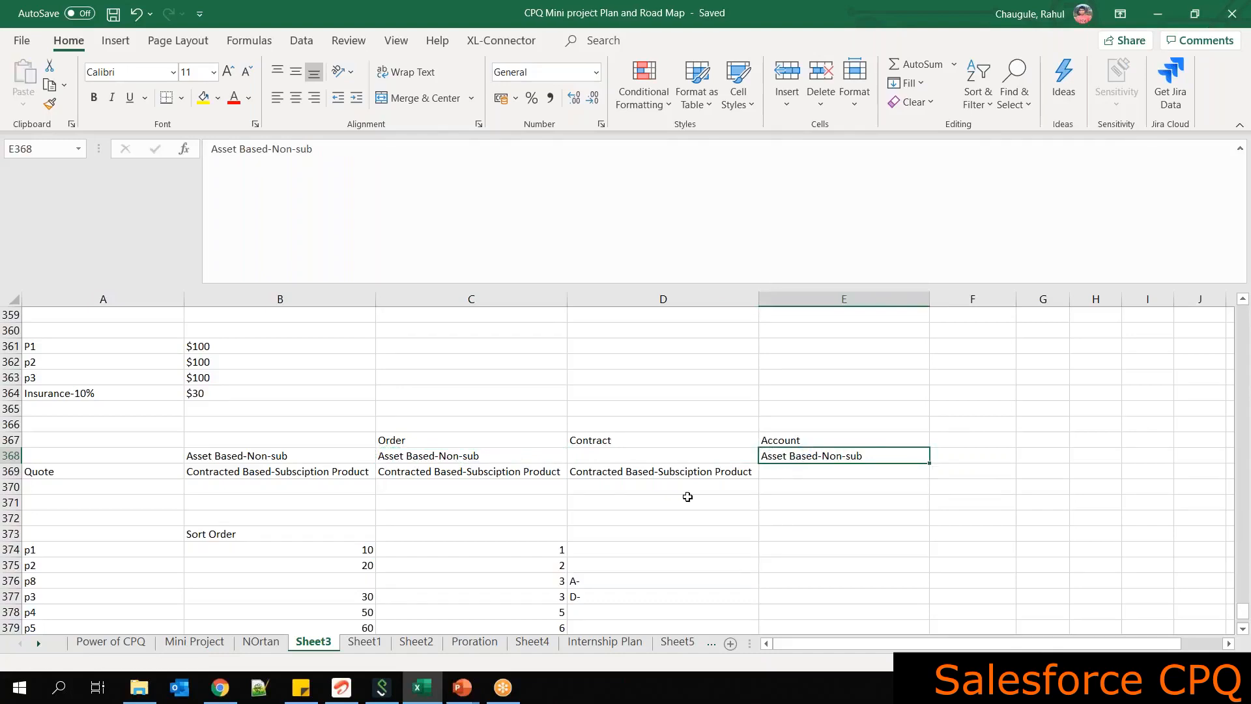
Make the Quote and contract-based product row A369:E369 bold
{"action": "left_click", "coordinate": [602, 473]}
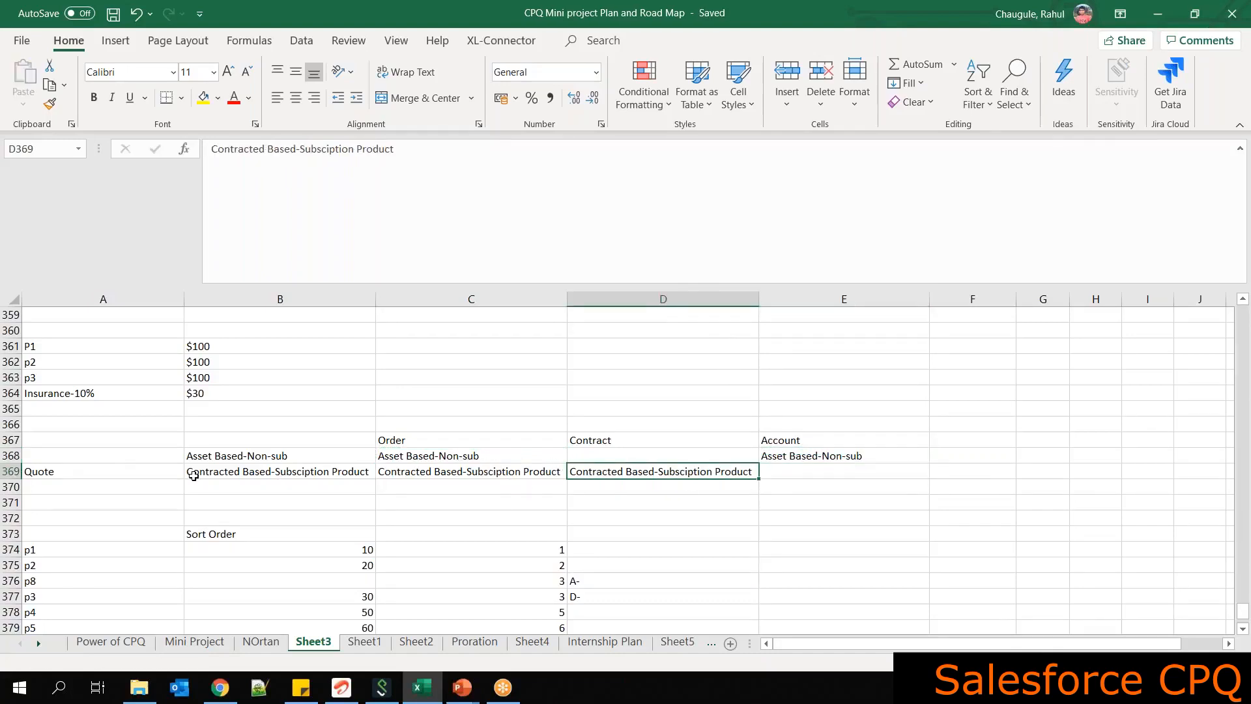
{"action": "left_click_drag", "start_coordinate": [40, 475], "coordinate": [763, 473]}
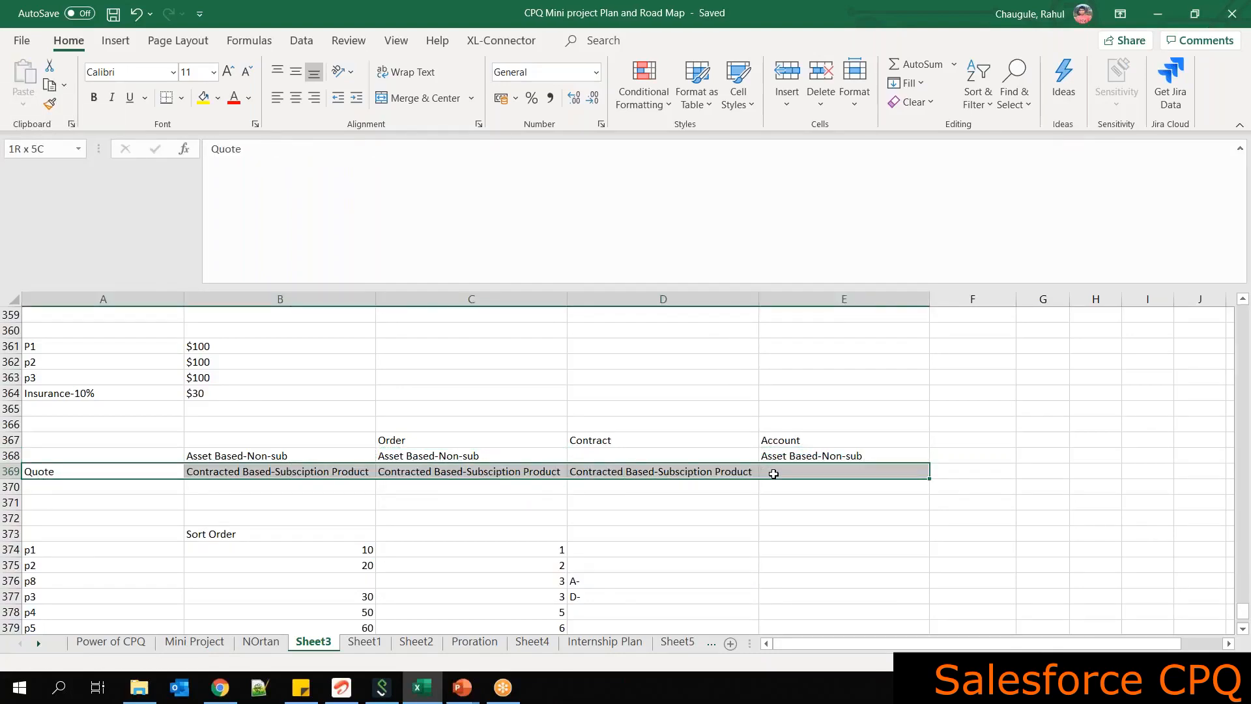
{"action": "left_click", "coordinate": [94, 97]}
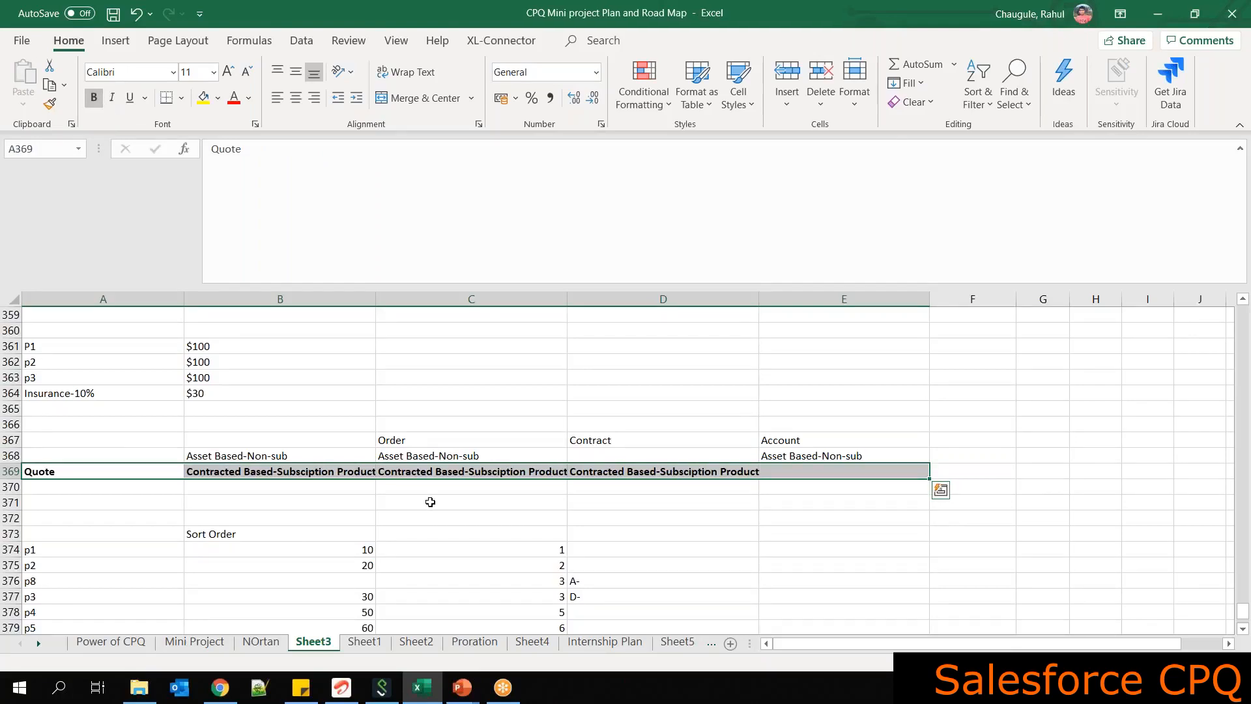
{"action": "left_click", "coordinate": [430, 501]}
Review the Asset Based-Non-sub entries in B368:C368 and the Contract and Order headings above
{"action": "left_click_drag", "start_coordinate": [265, 456], "coordinate": [560, 458]}
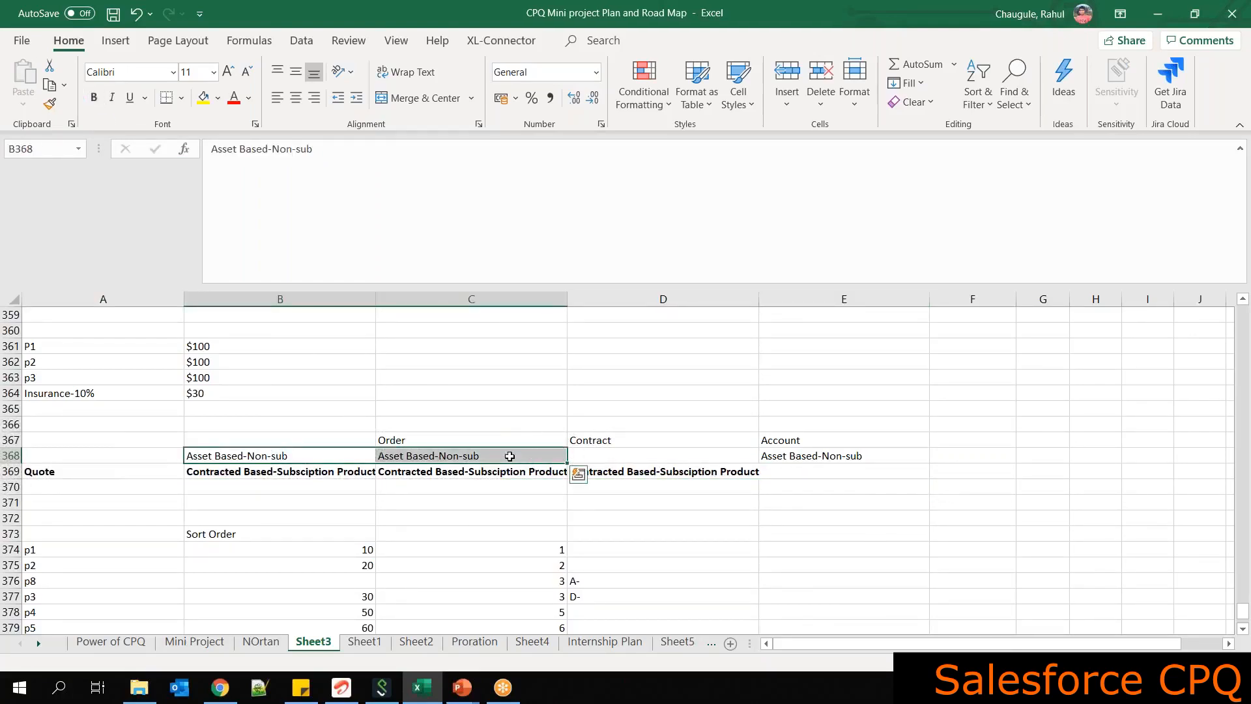
{"action": "left_click", "coordinate": [600, 440]}
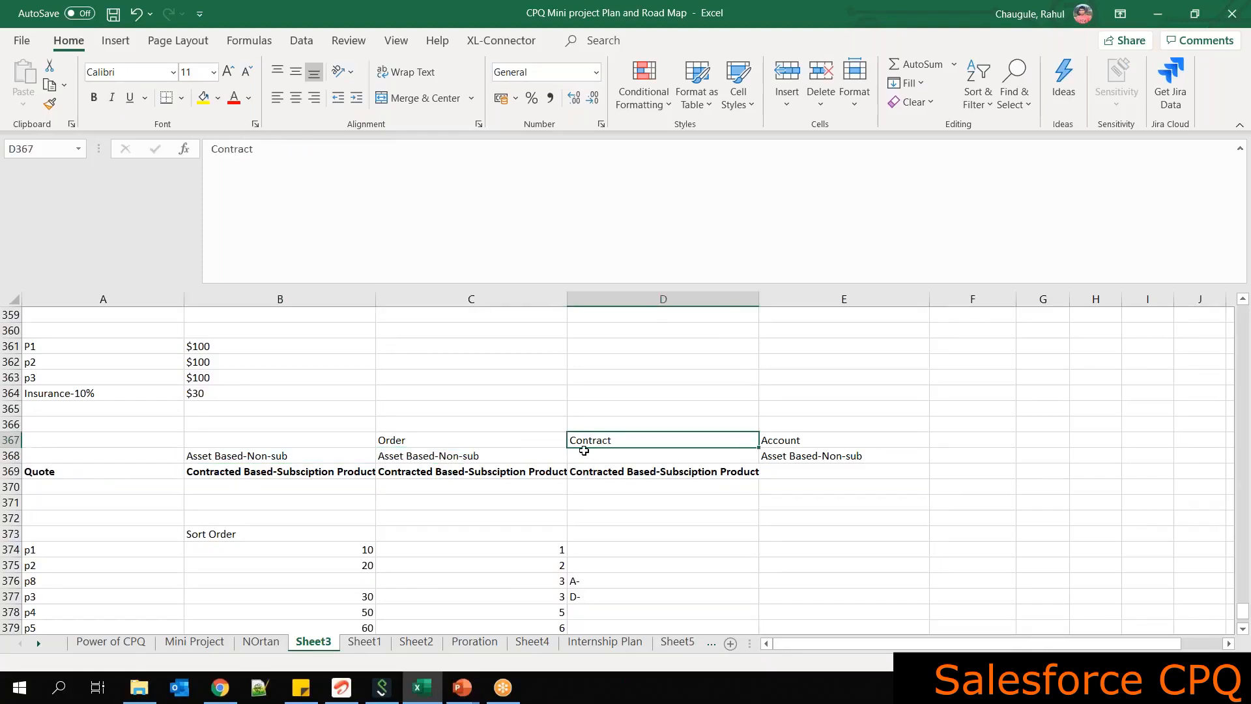
{"action": "left_click", "coordinate": [482, 446]}
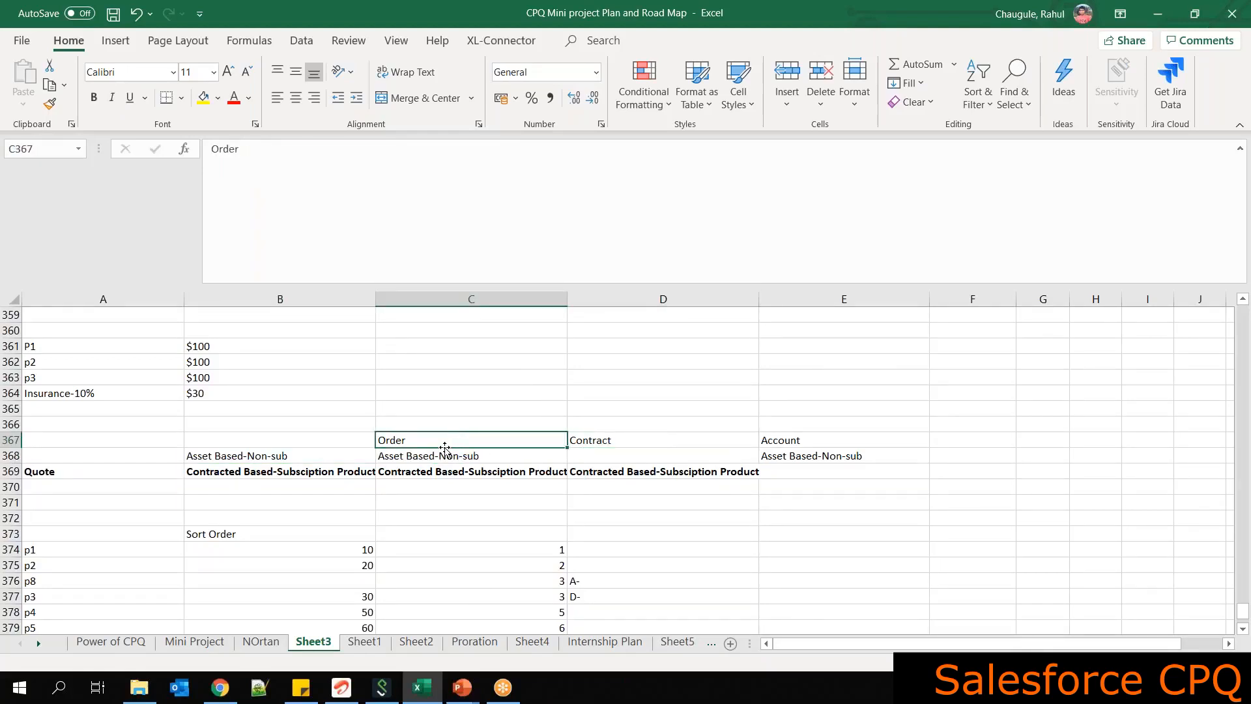
Switch to Salesforce in Chrome and open the first draft quote from the recently viewed quotes
{"action": "key", "text": "alt+Tab"}
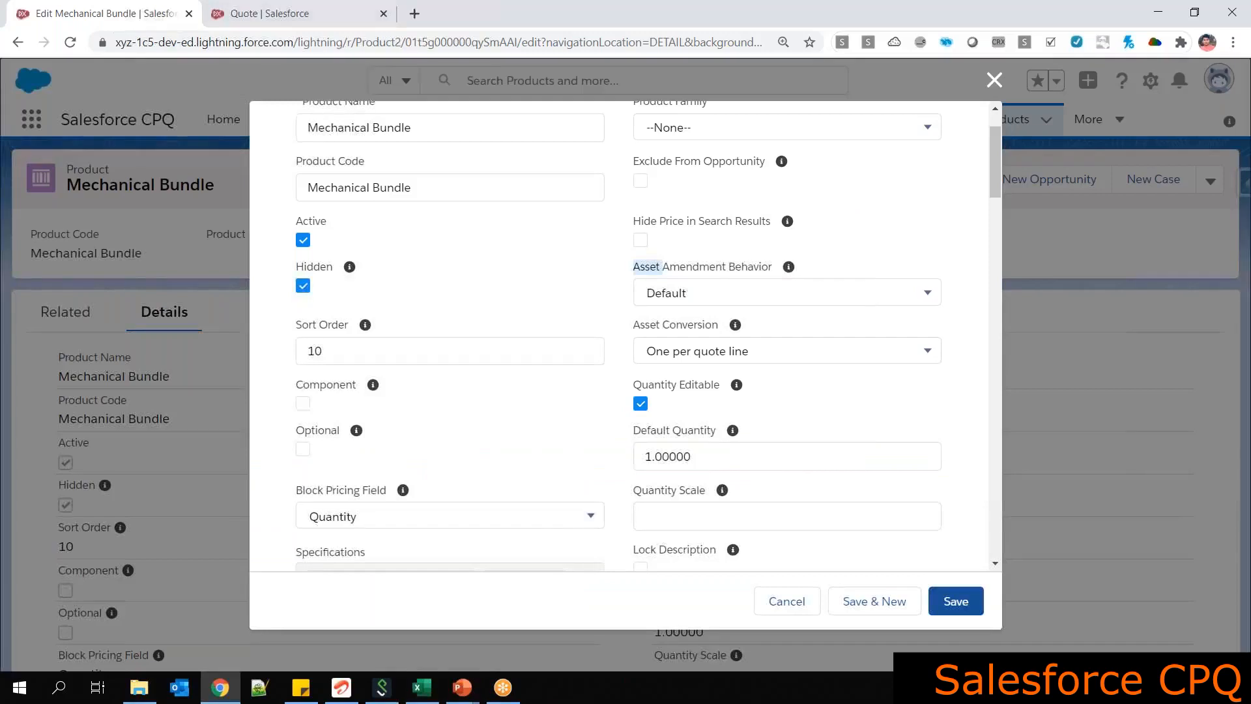
{"action": "left_click", "coordinate": [269, 13]}
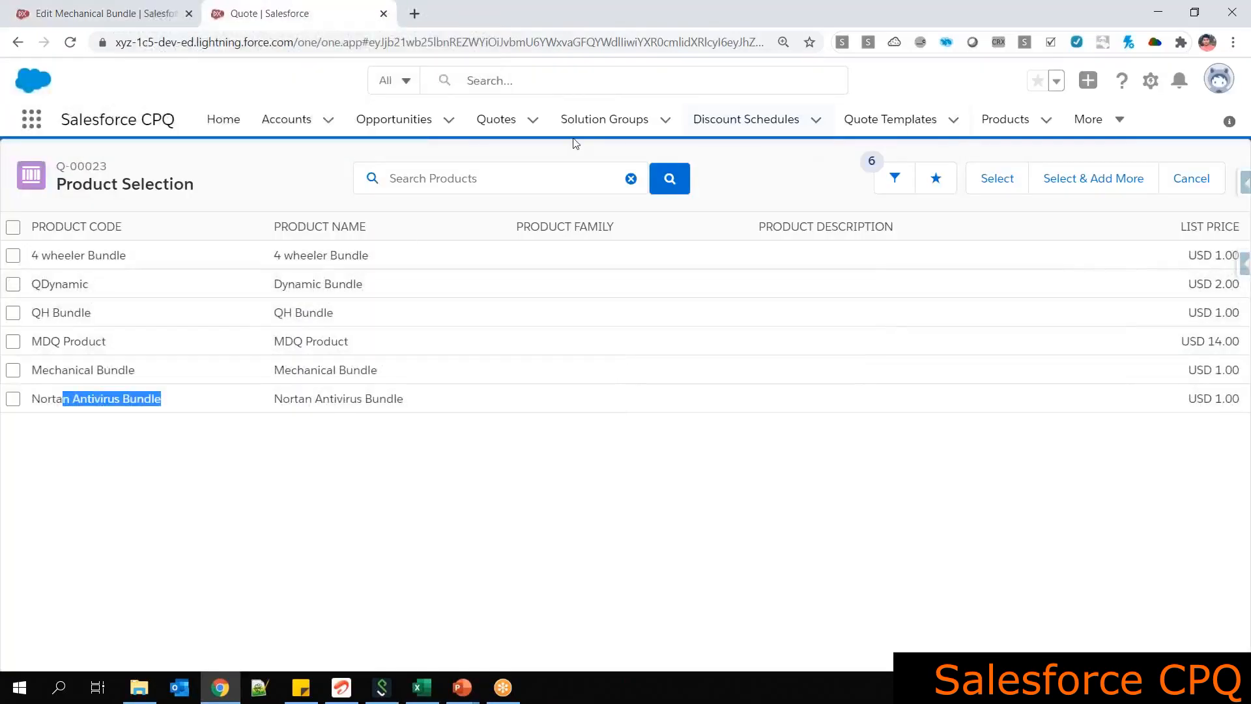
{"action": "left_click", "coordinate": [289, 122]}
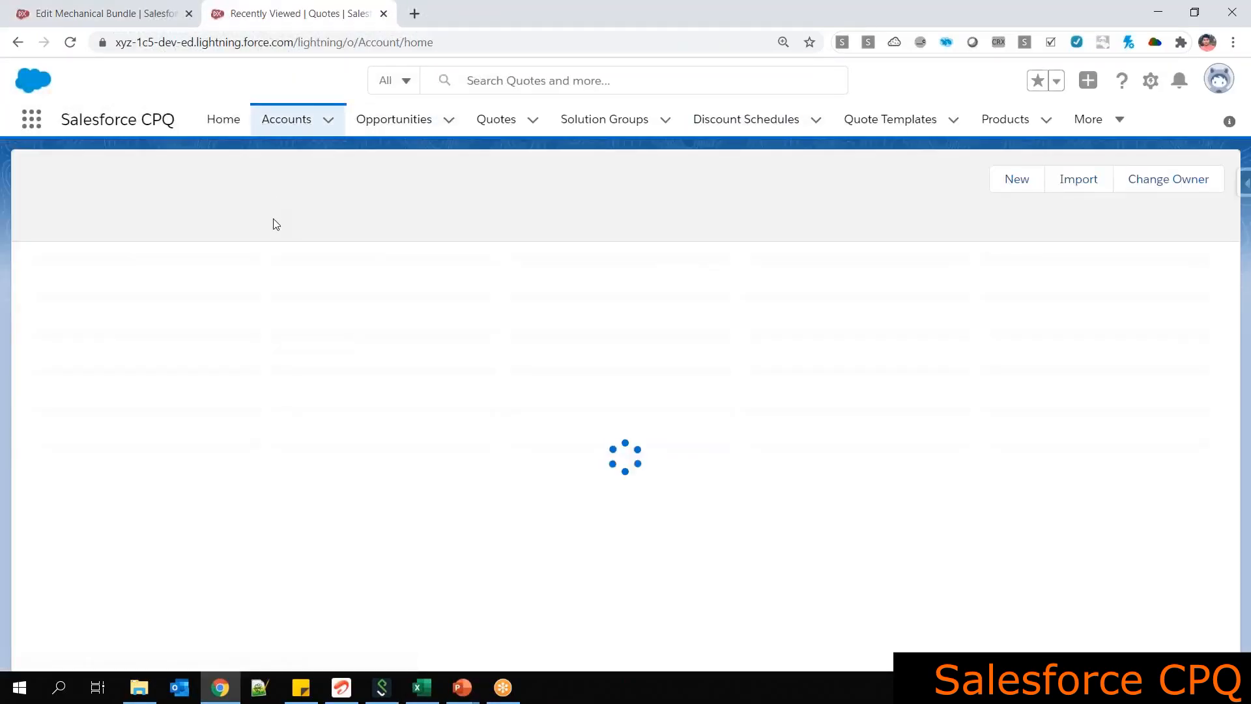
{"action": "left_click", "coordinate": [506, 128]}
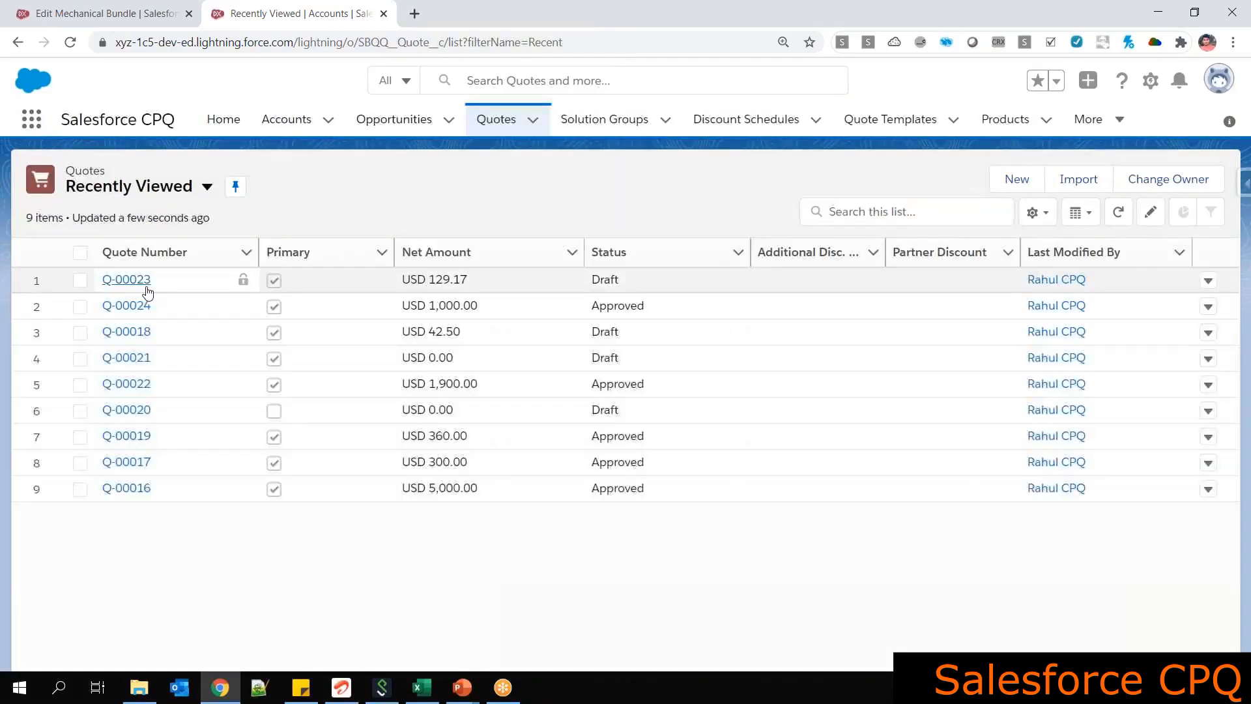
{"action": "left_click", "coordinate": [130, 283]}
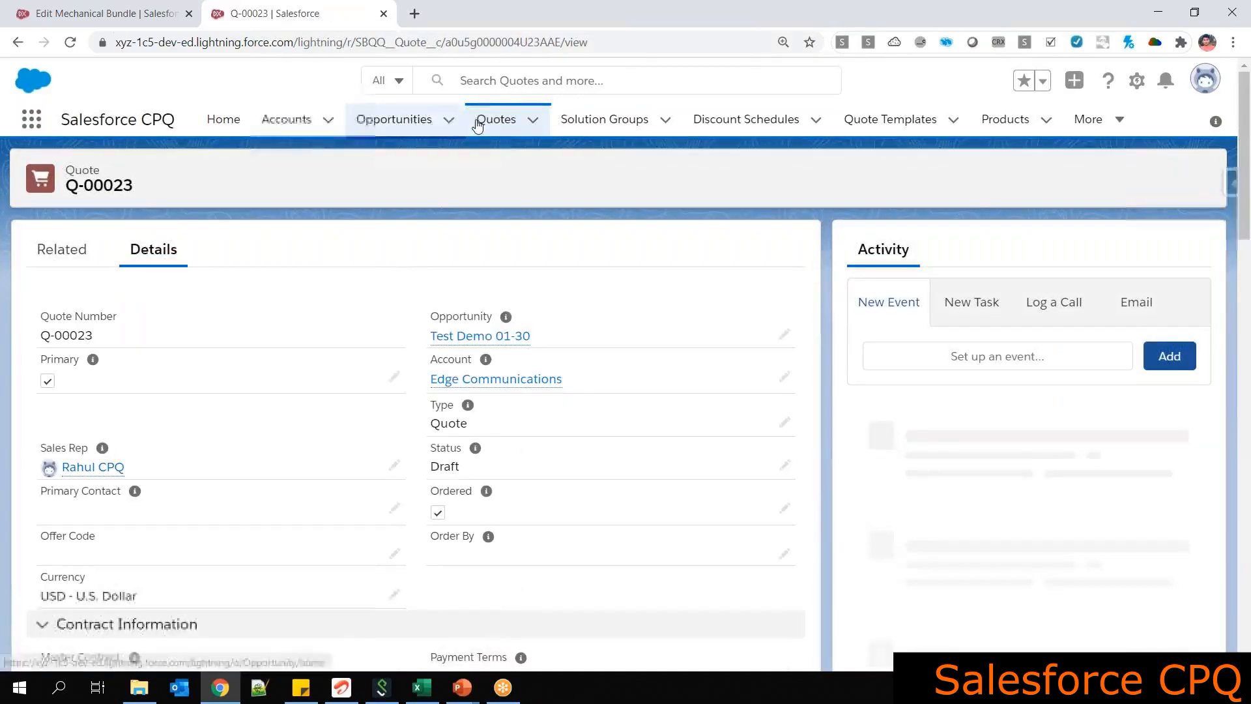
Open the approved quote with a net amount of USD 1,000.00 from the quotes list, and open its related order
{"action": "left_click", "coordinate": [482, 124]}
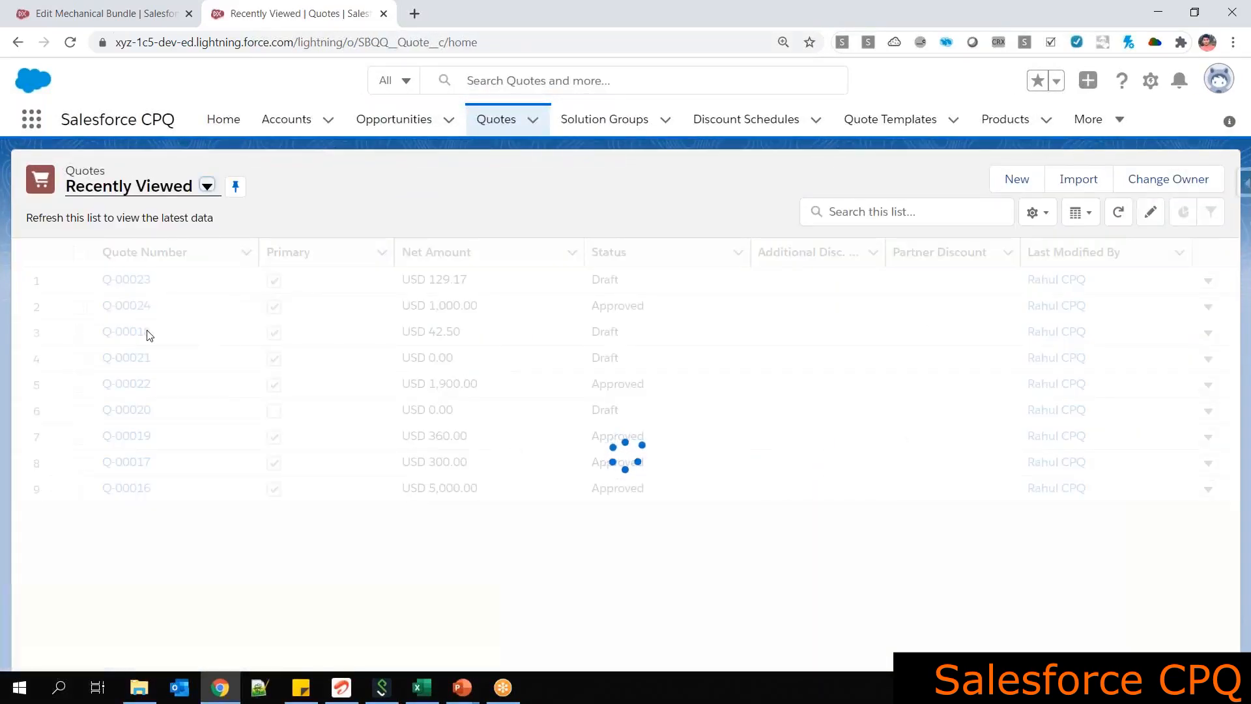
{"action": "left_click", "coordinate": [136, 306]}
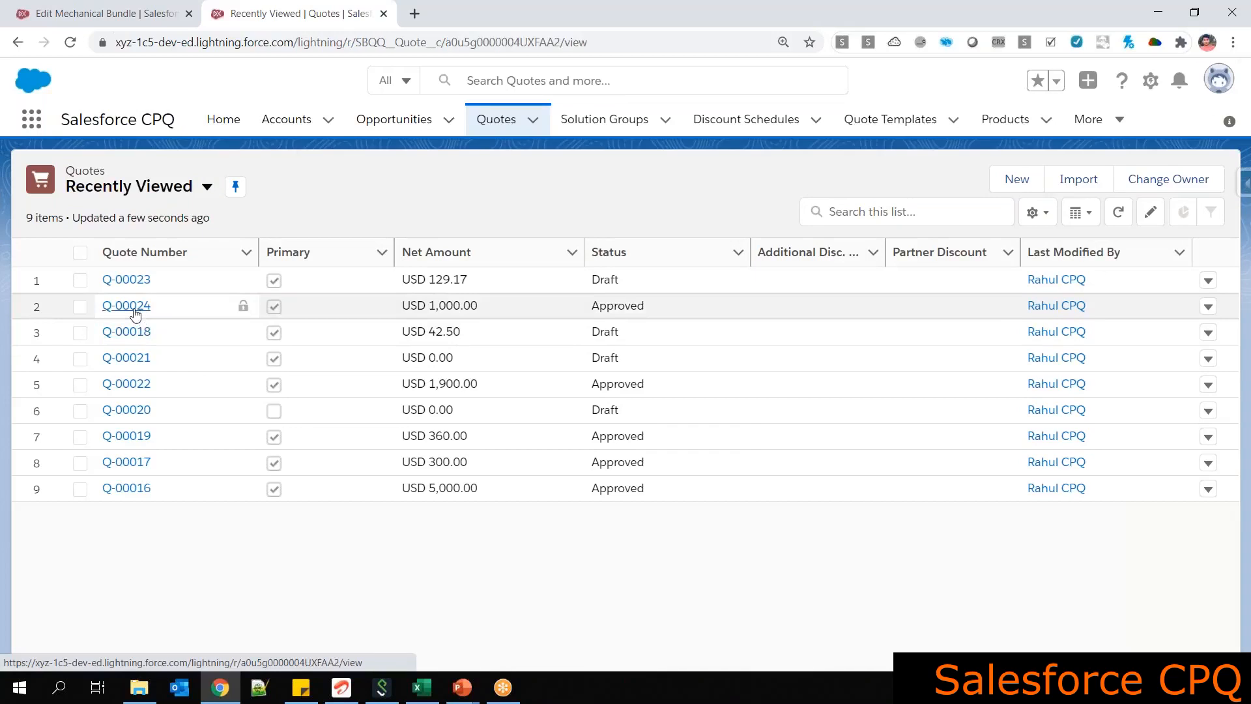
{"action": "left_click", "coordinate": [59, 251]}
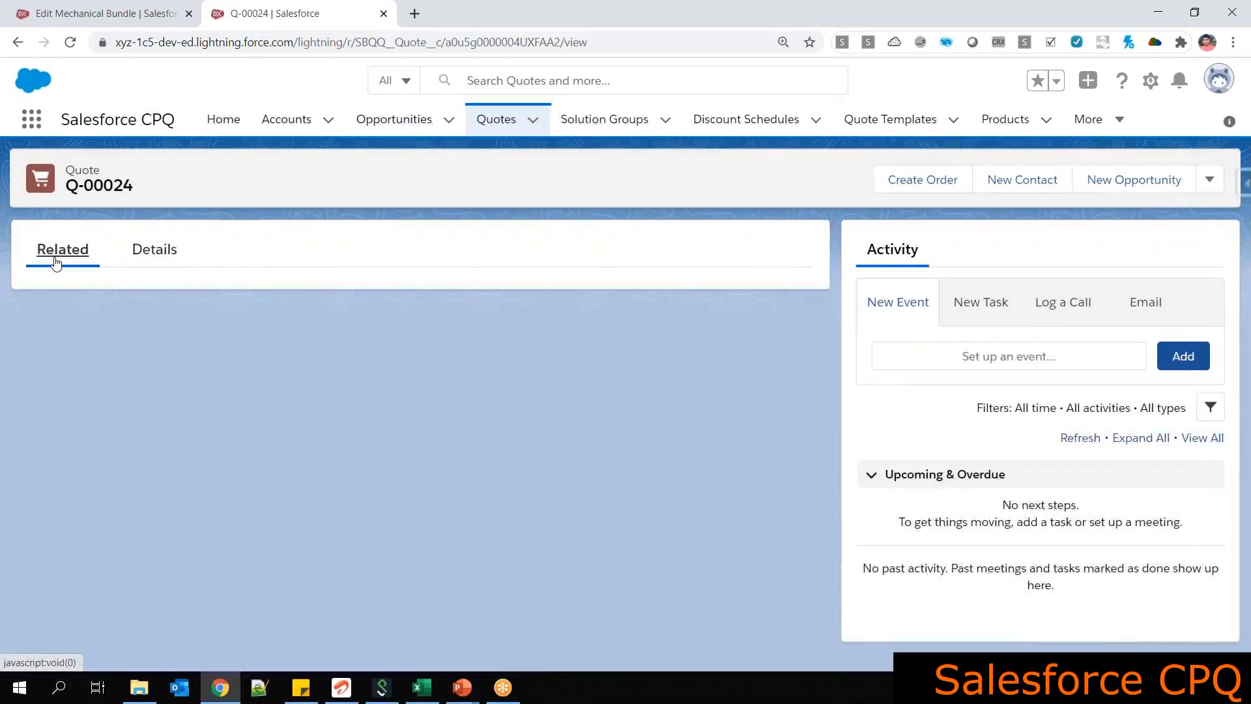
{"action": "scroll", "coordinate": [154, 424], "scroll_direction": "down", "scroll_amount": 5}
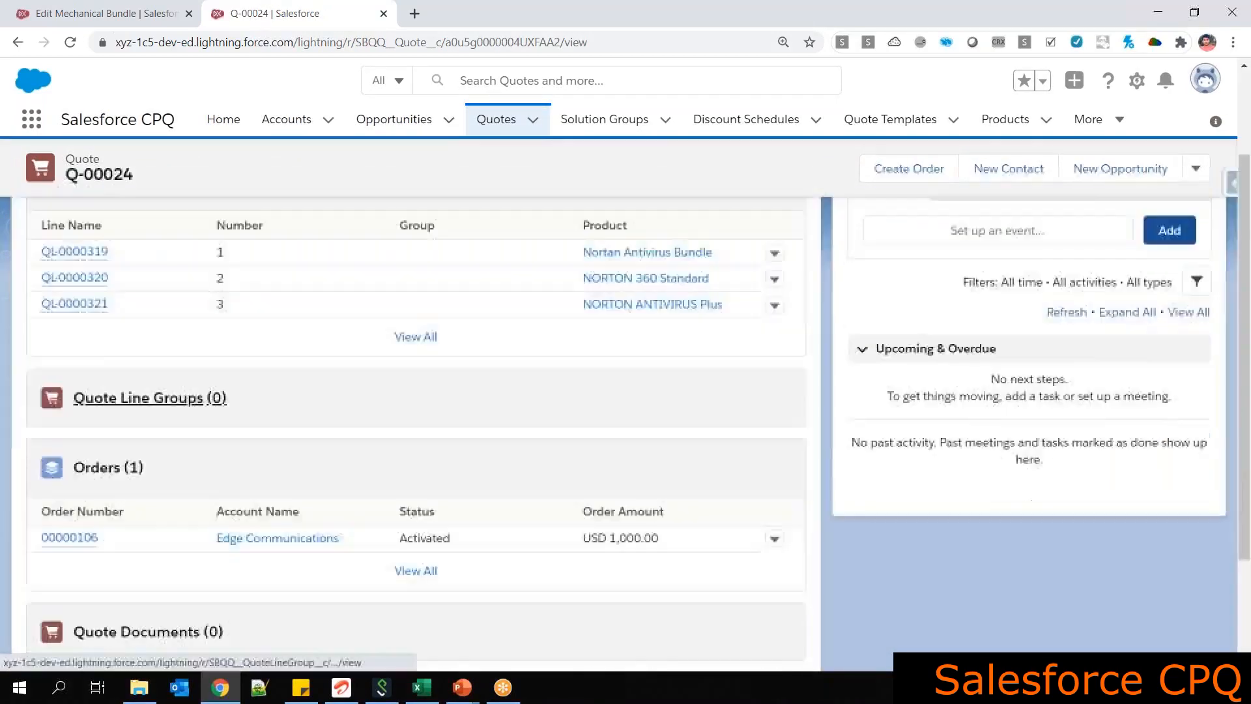
{"action": "left_click", "coordinate": [61, 422]}
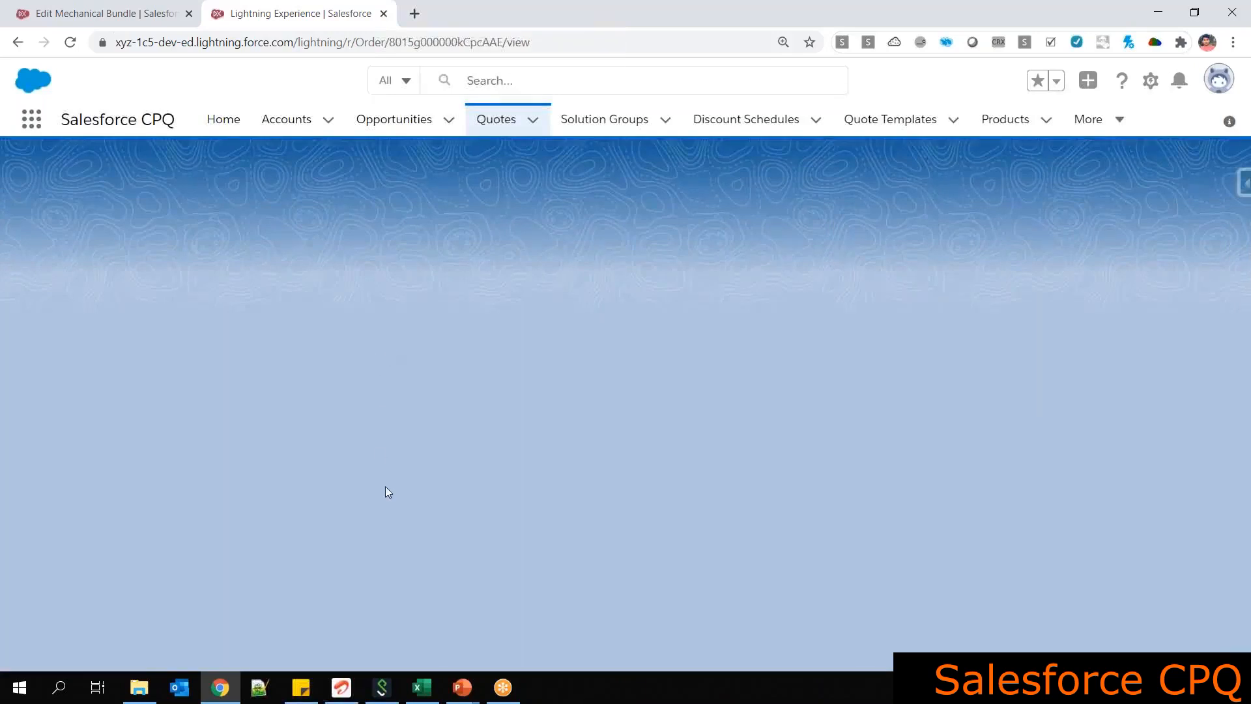
Check the two product types under Order in the Excel notes, and review the order products in the Salesforce order
{"action": "key", "text": "alt+Tab"}
{"action": "left_click", "coordinate": [425, 470]}
{"action": "left_click", "coordinate": [427, 455]}
{"action": "key", "text": "alt+Tab"}
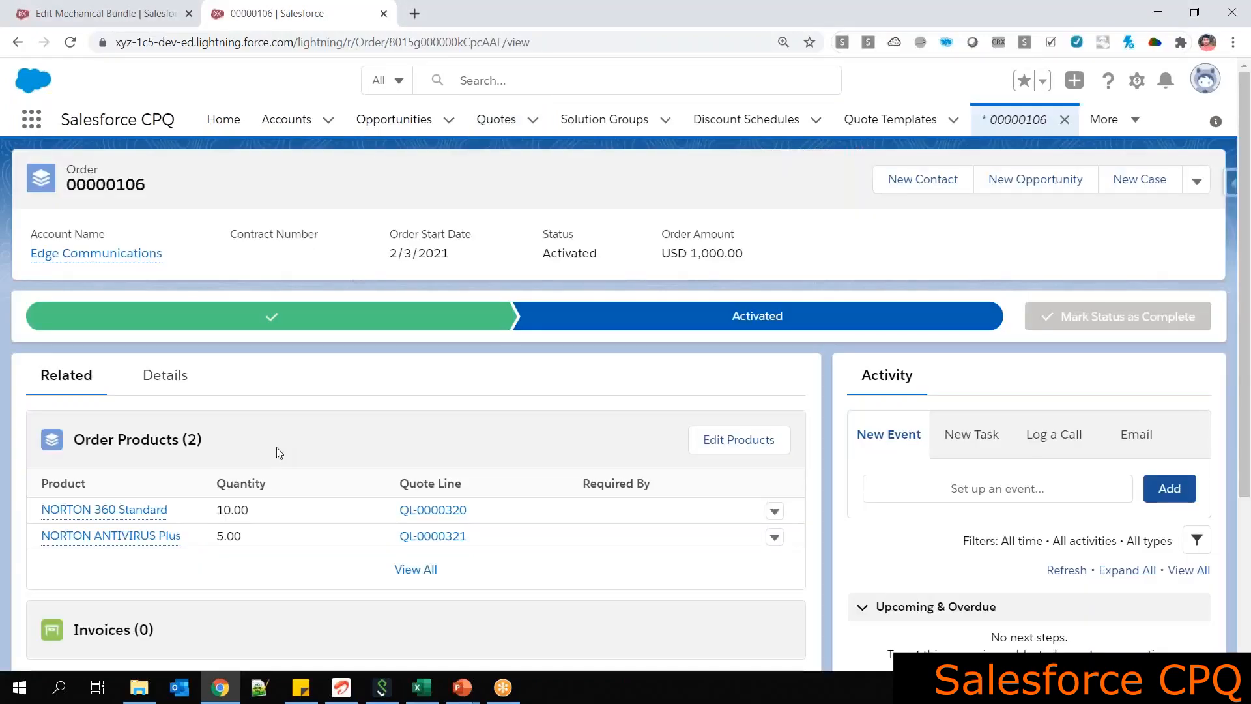
{"action": "scroll", "coordinate": [279, 453], "scroll_direction": "down", "scroll_amount": 2}
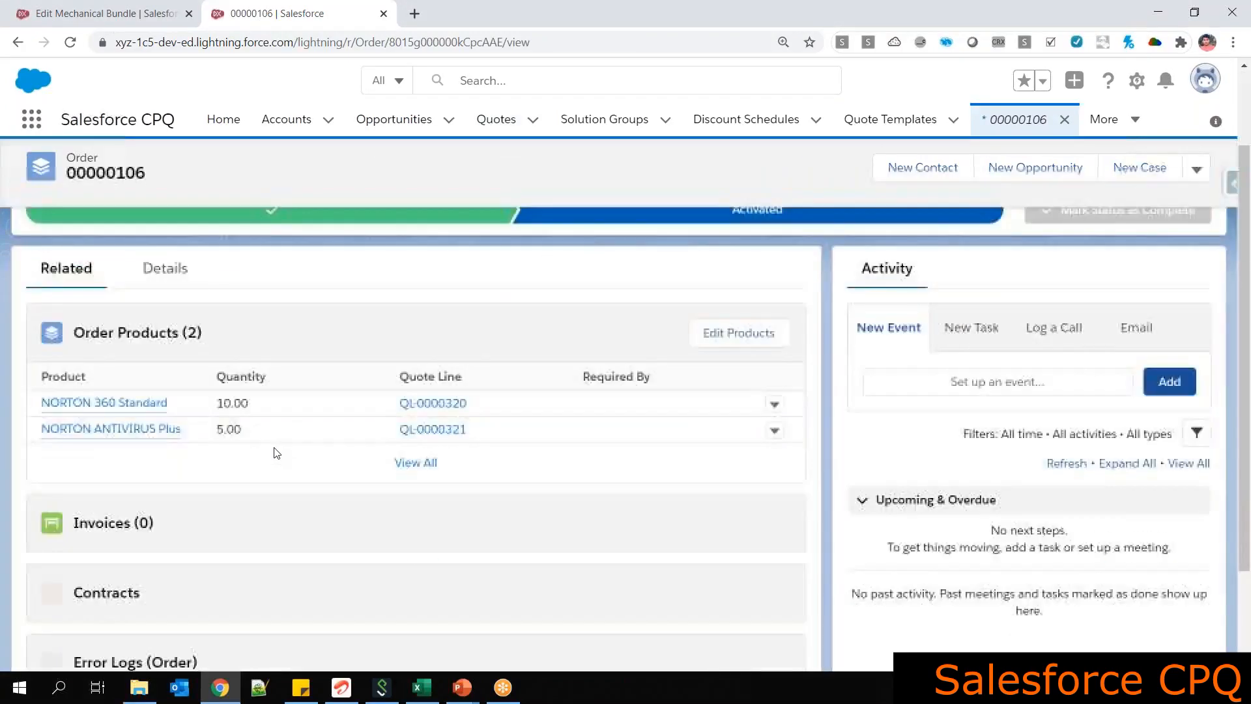
Examine the Contracted field in the order's details, and return to the order's related records
{"action": "left_click", "coordinate": [165, 269]}
{"action": "scroll", "coordinate": [289, 412], "scroll_direction": "down", "scroll_amount": 4}
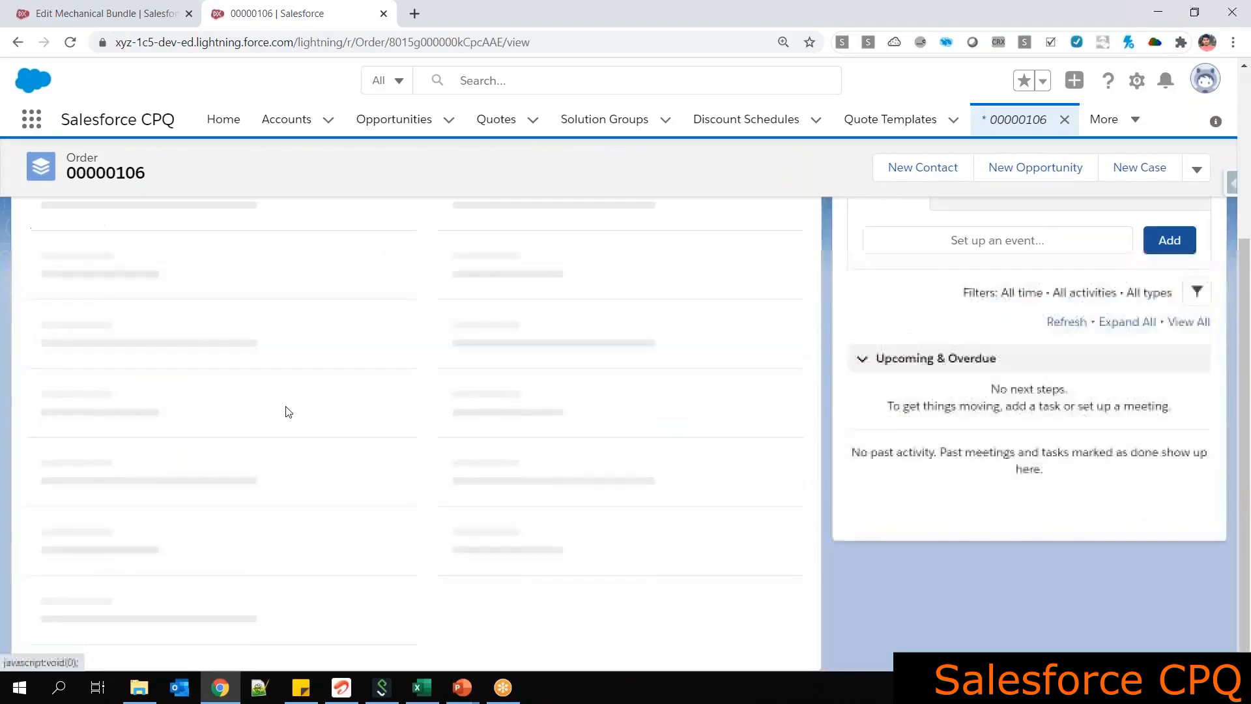
{"action": "scroll", "coordinate": [292, 409], "scroll_direction": "down", "scroll_amount": 6}
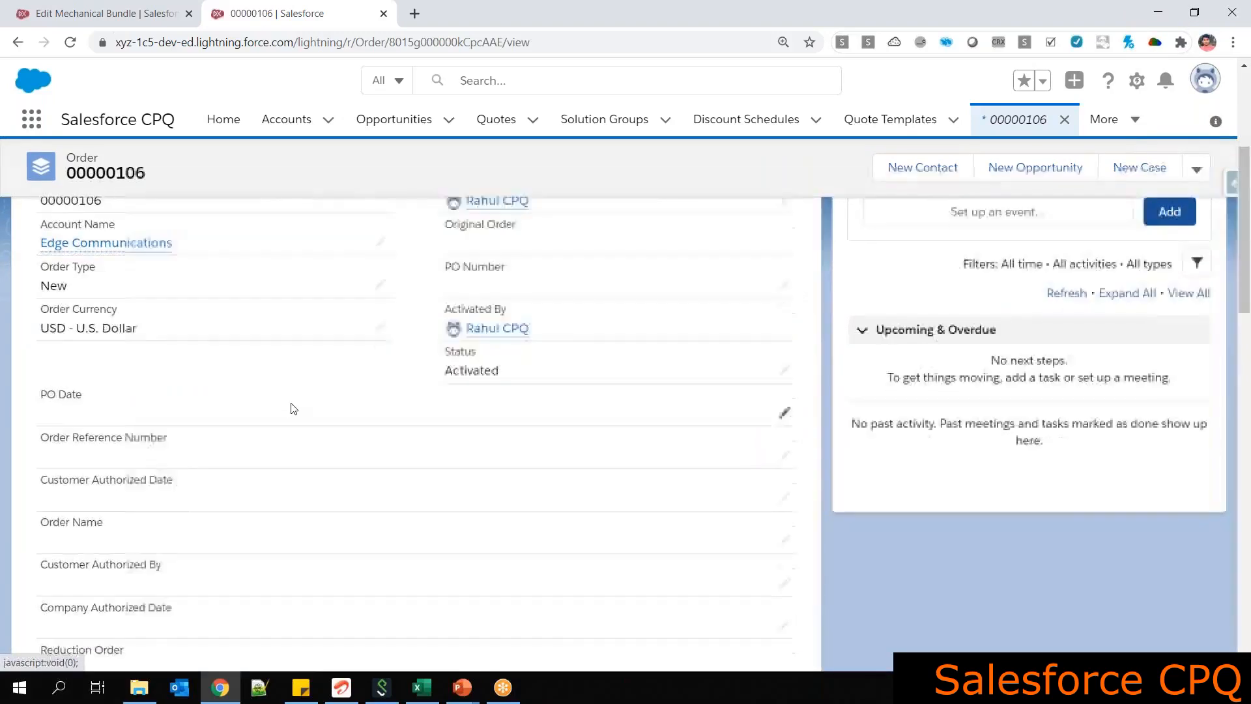
{"action": "left_click_drag", "start_coordinate": [41, 395], "coordinate": [176, 396]}
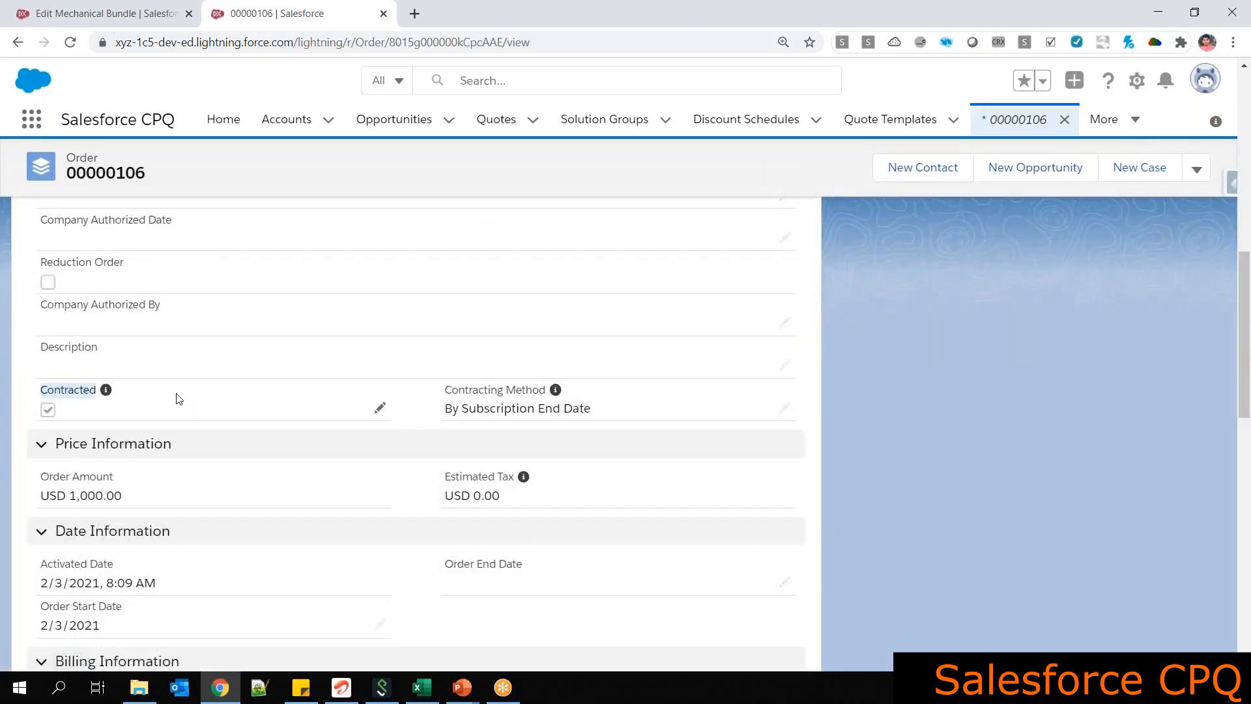
{"action": "scroll", "coordinate": [177, 399], "scroll_direction": "up", "scroll_amount": 10}
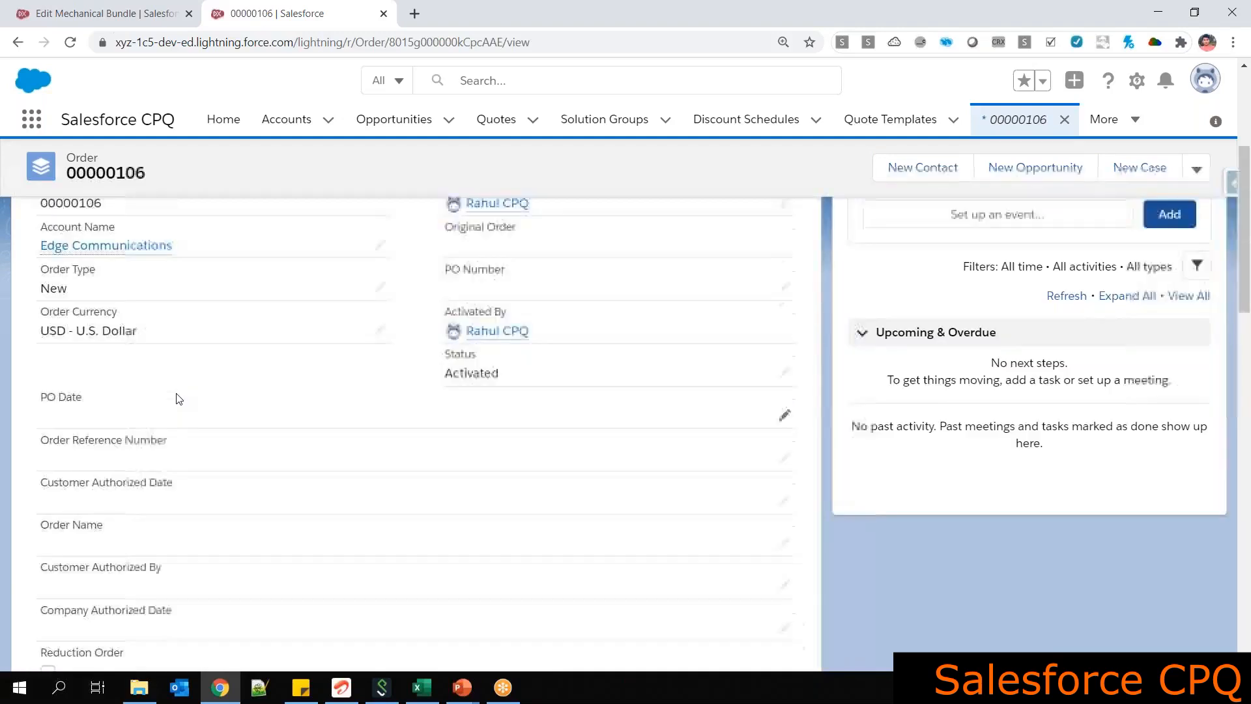
{"action": "scroll", "coordinate": [166, 410], "scroll_direction": "down", "scroll_amount": 10}
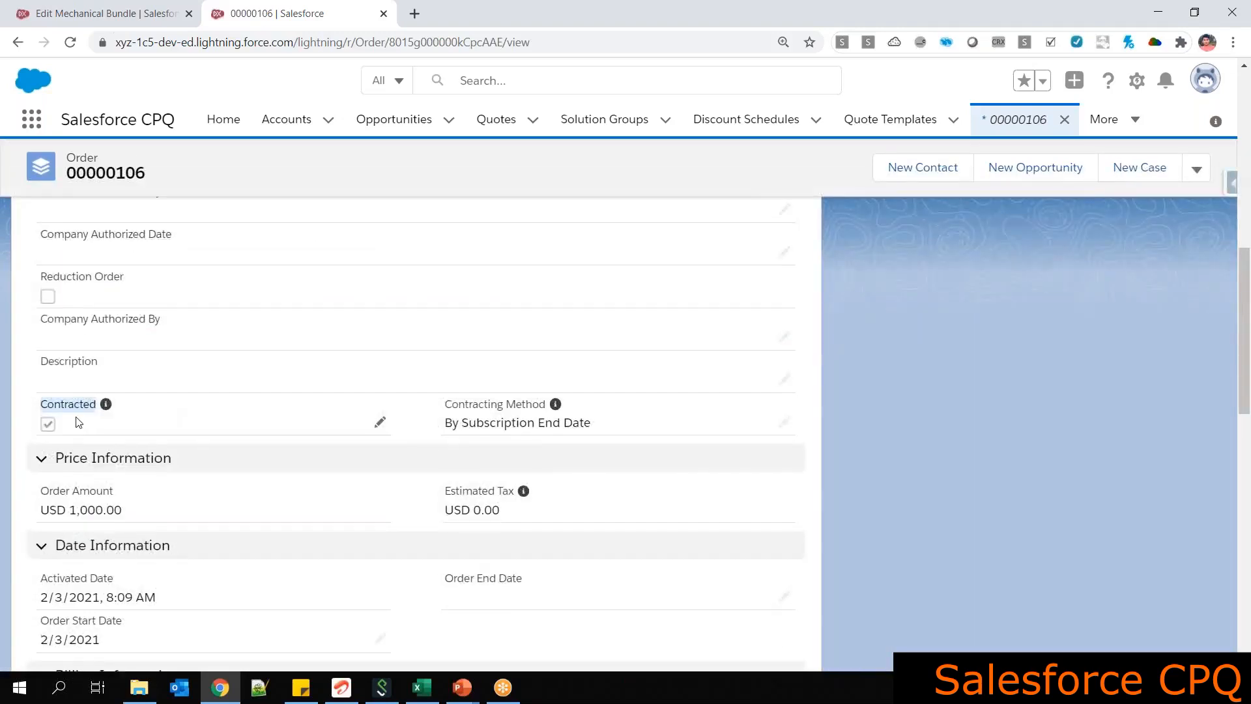
{"action": "scroll", "coordinate": [78, 422], "scroll_direction": "up", "scroll_amount": 10}
{"action": "left_click", "coordinate": [91, 378]}
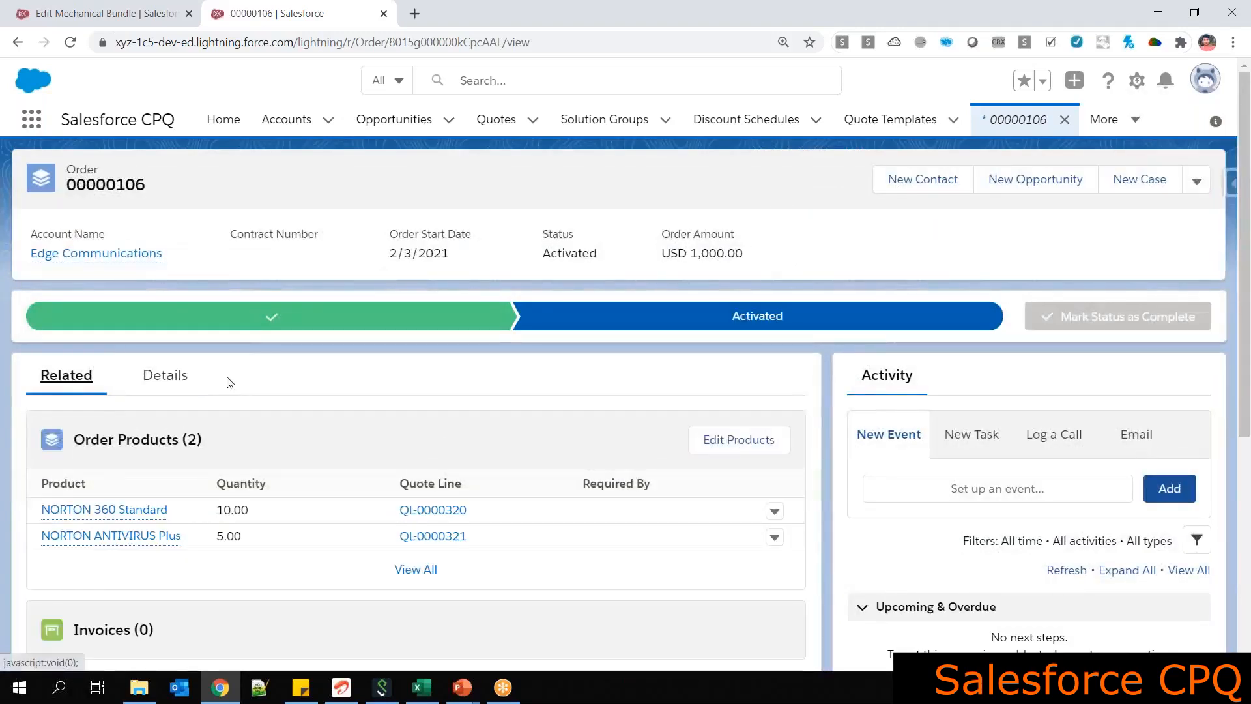
Open the contract related to the order in a new browser tab and switch to that tab
{"action": "scroll", "coordinate": [228, 382], "scroll_direction": "down", "scroll_amount": 4}
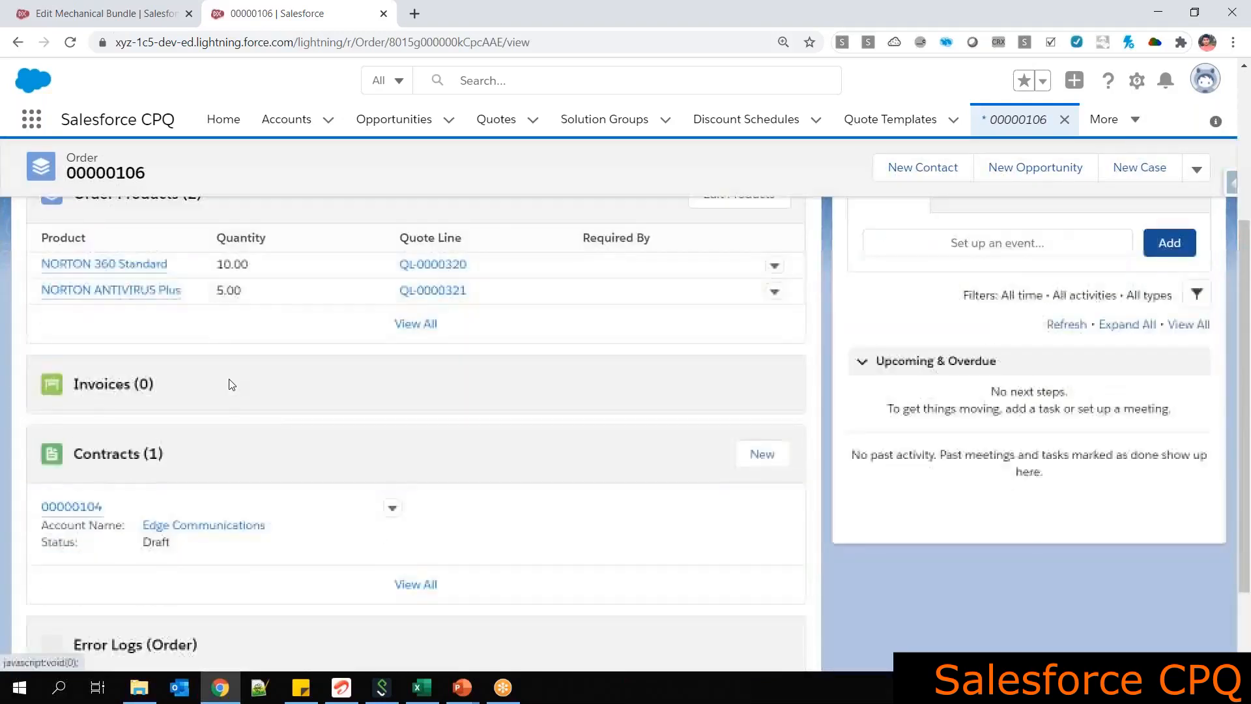
{"action": "scroll", "coordinate": [228, 384], "scroll_direction": "down", "scroll_amount": 2}
{"action": "left_click", "coordinate": [71, 398], "text": "ctrl"}
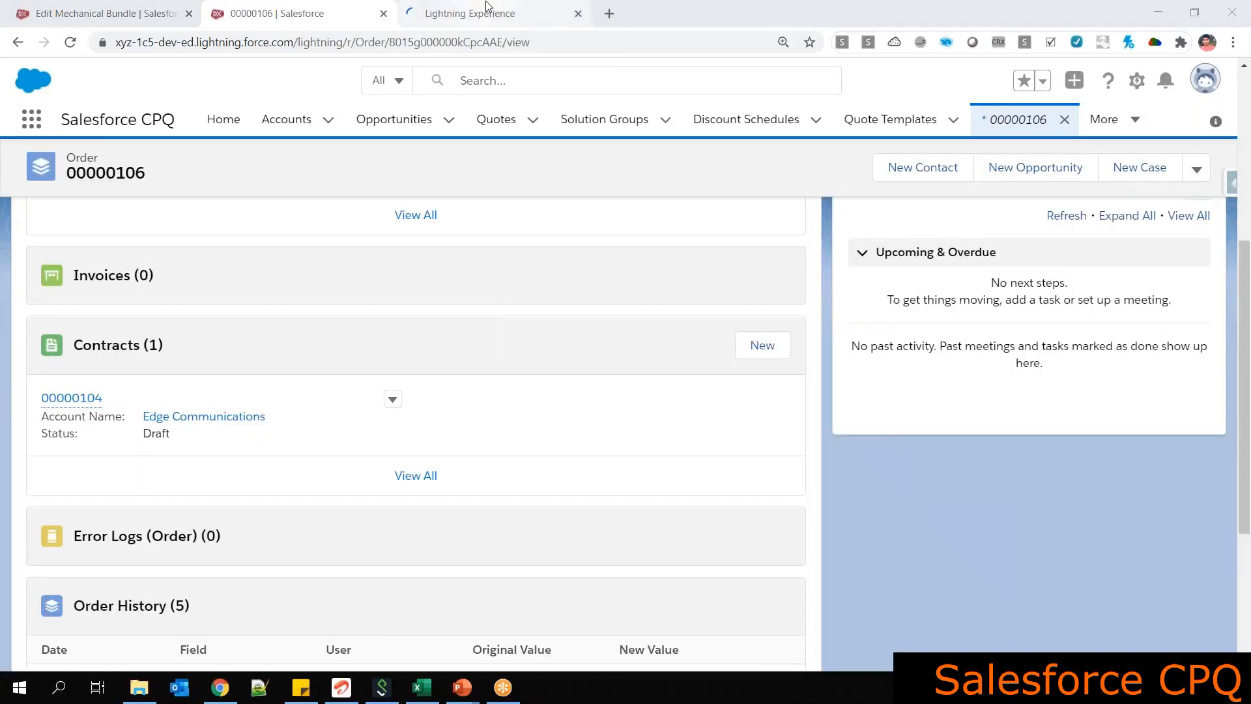
{"action": "left_click", "coordinate": [473, 15]}
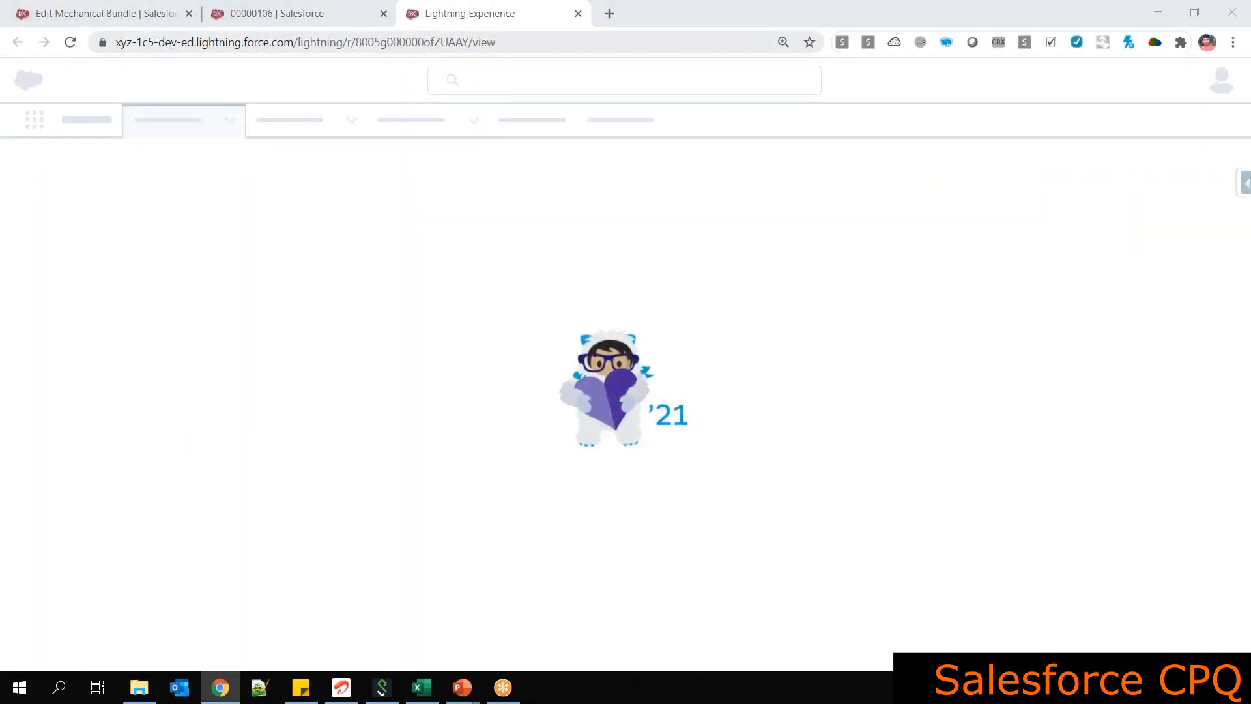
Check the product type noted under Contract in the Excel notes, and return to the contract in Chrome
{"action": "key", "text": "alt+Tab"}
{"action": "left_click", "coordinate": [656, 470]}
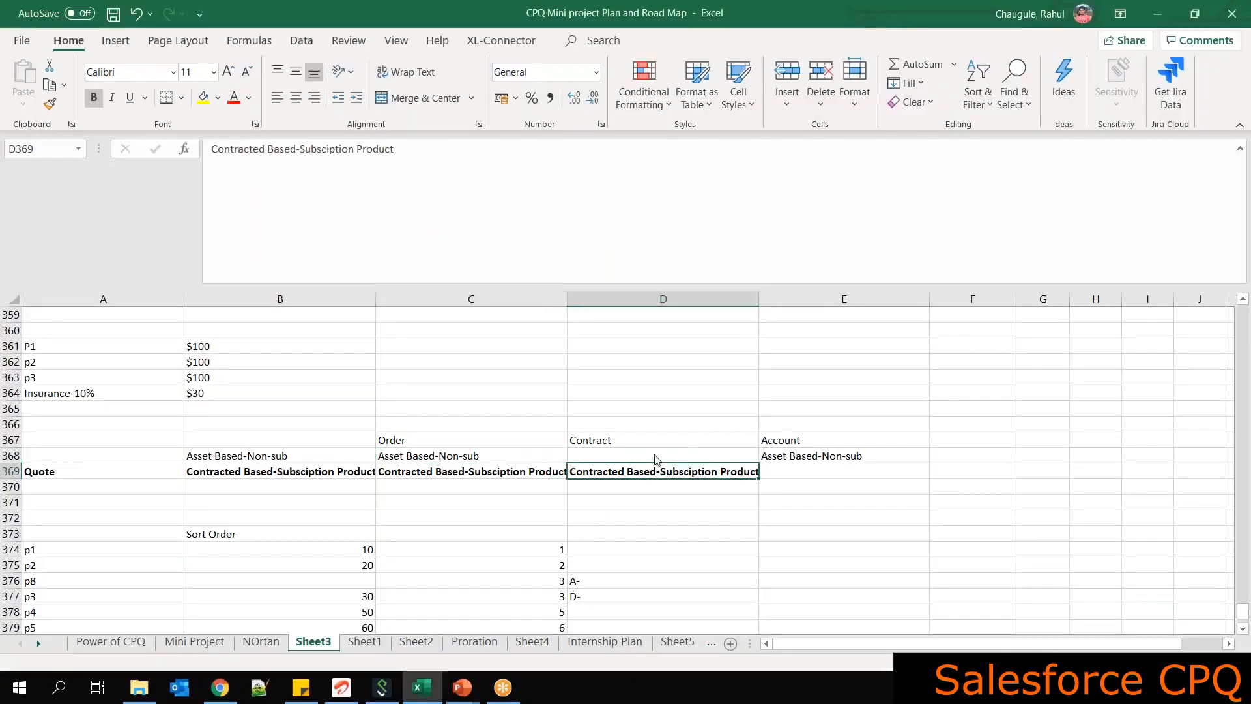
{"action": "key", "text": "alt+Tab"}
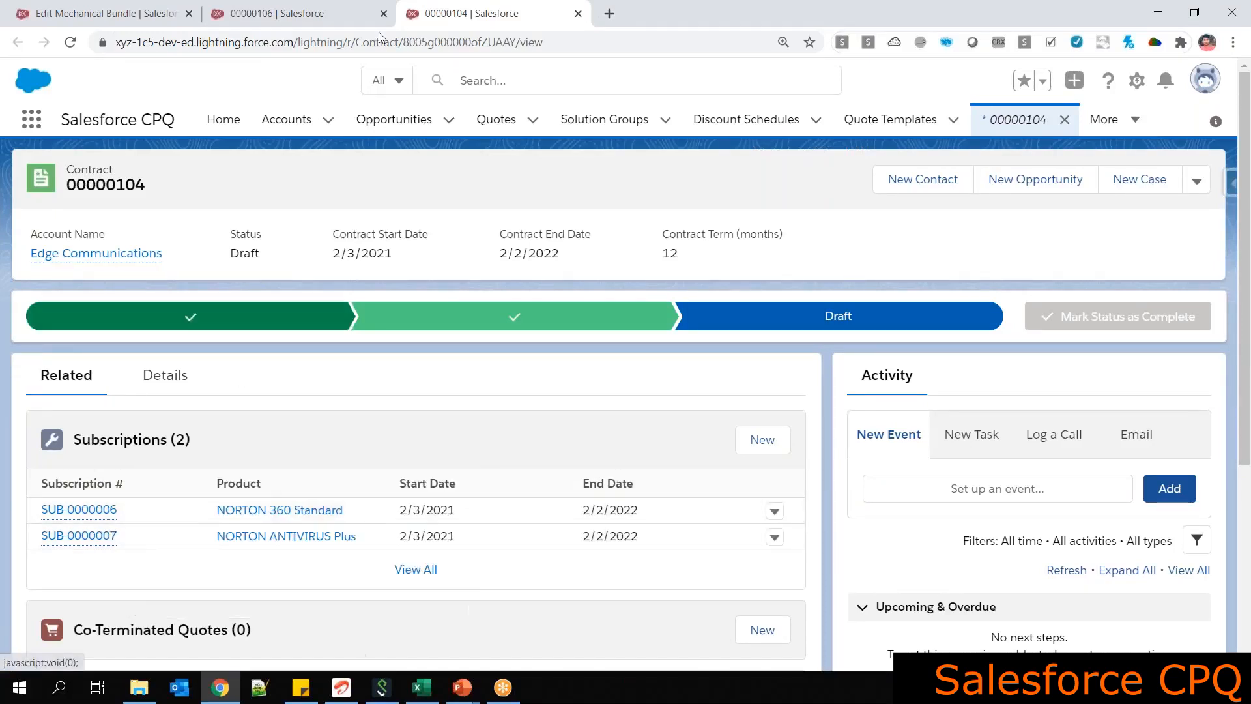
Compare the order's NORTON 360 Standard and NORTON ANTIVIRUS Plus products with the subscriptions on the contract
{"action": "left_click", "coordinate": [346, 13]}
{"action": "scroll", "coordinate": [184, 346], "scroll_direction": "up", "scroll_amount": 5}
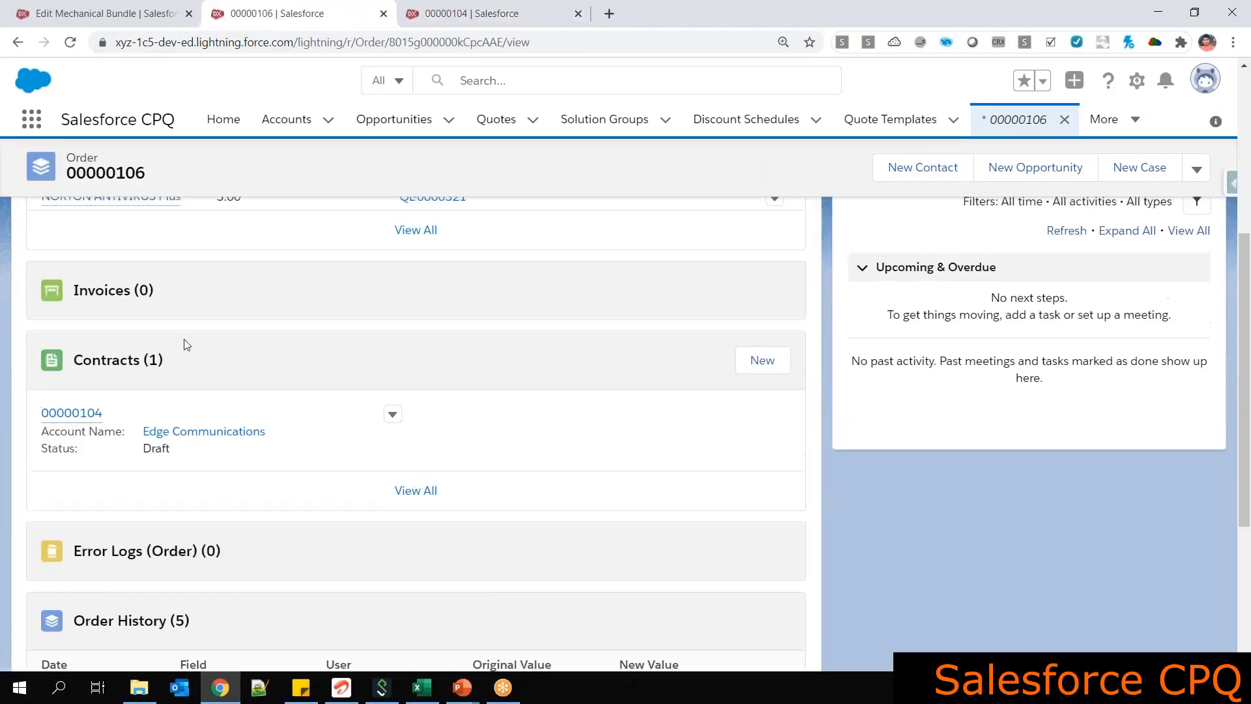
{"action": "scroll", "coordinate": [114, 401], "scroll_direction": "down", "scroll_amount": 2}
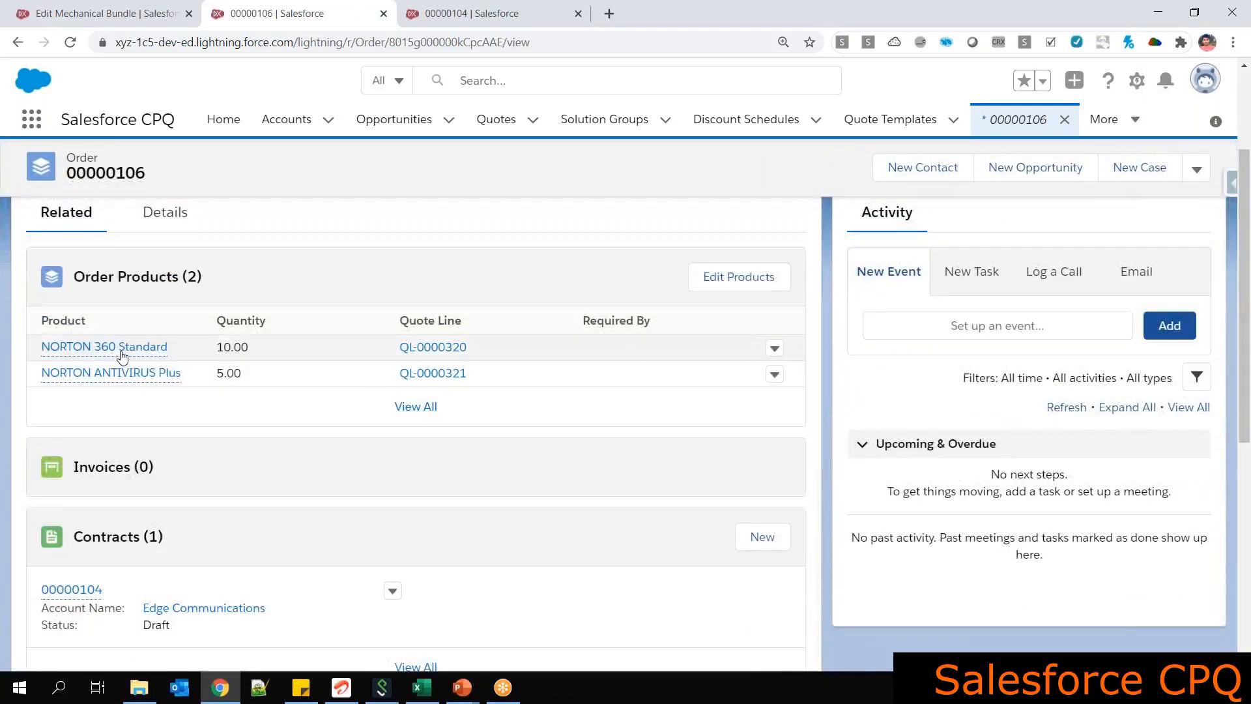
{"action": "mouse_move", "coordinate": [117, 378]}
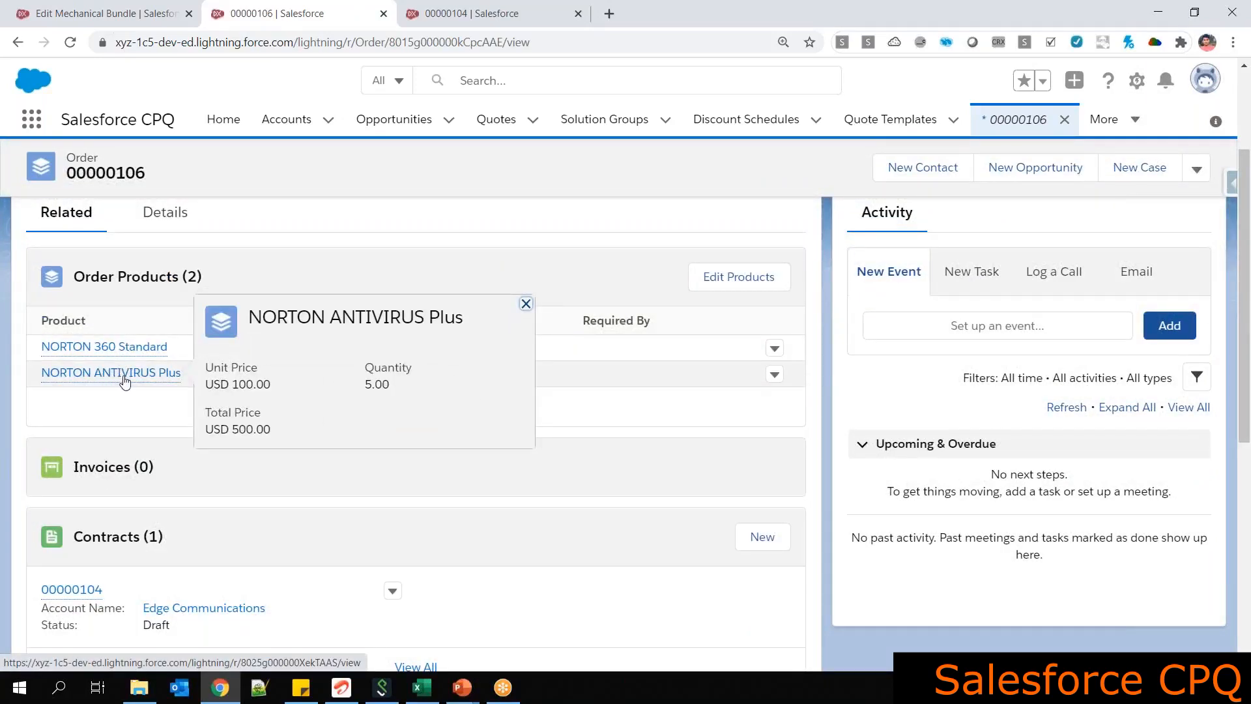
{"action": "left_click", "coordinate": [464, 19]}
{"action": "mouse_move", "coordinate": [97, 510]}
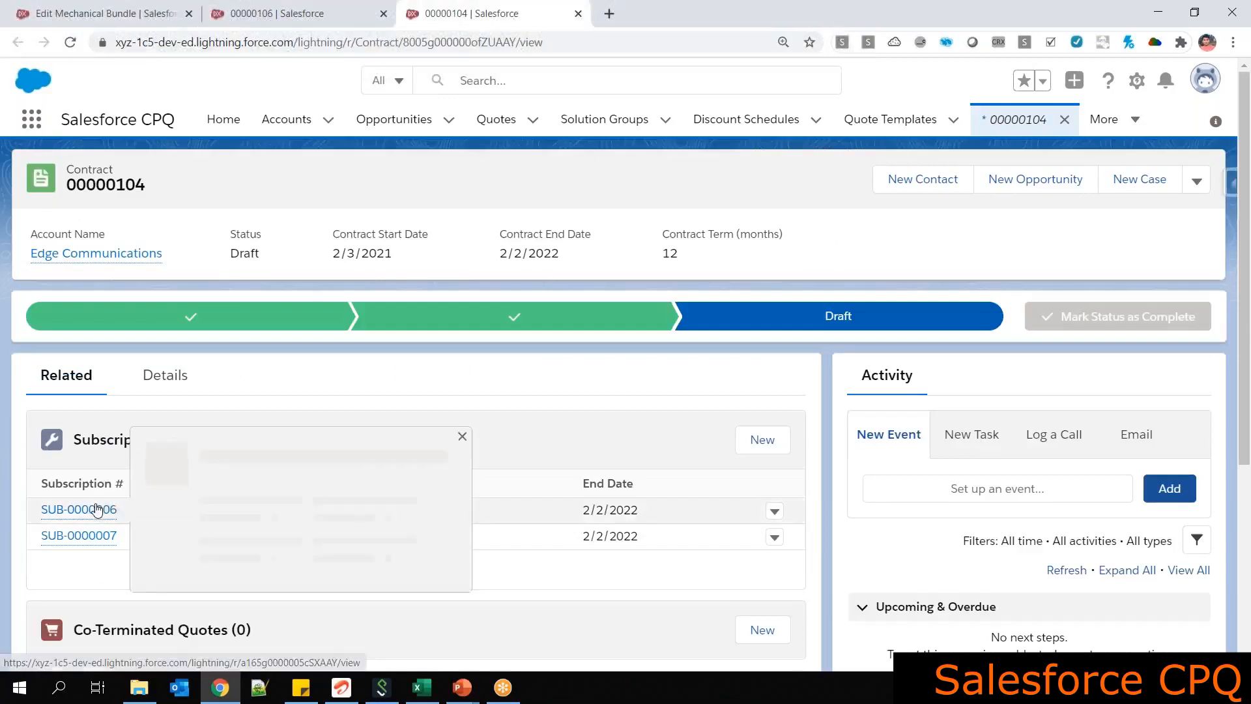
{"action": "left_click", "coordinate": [277, 13]}
{"action": "mouse_move", "coordinate": [109, 353]}
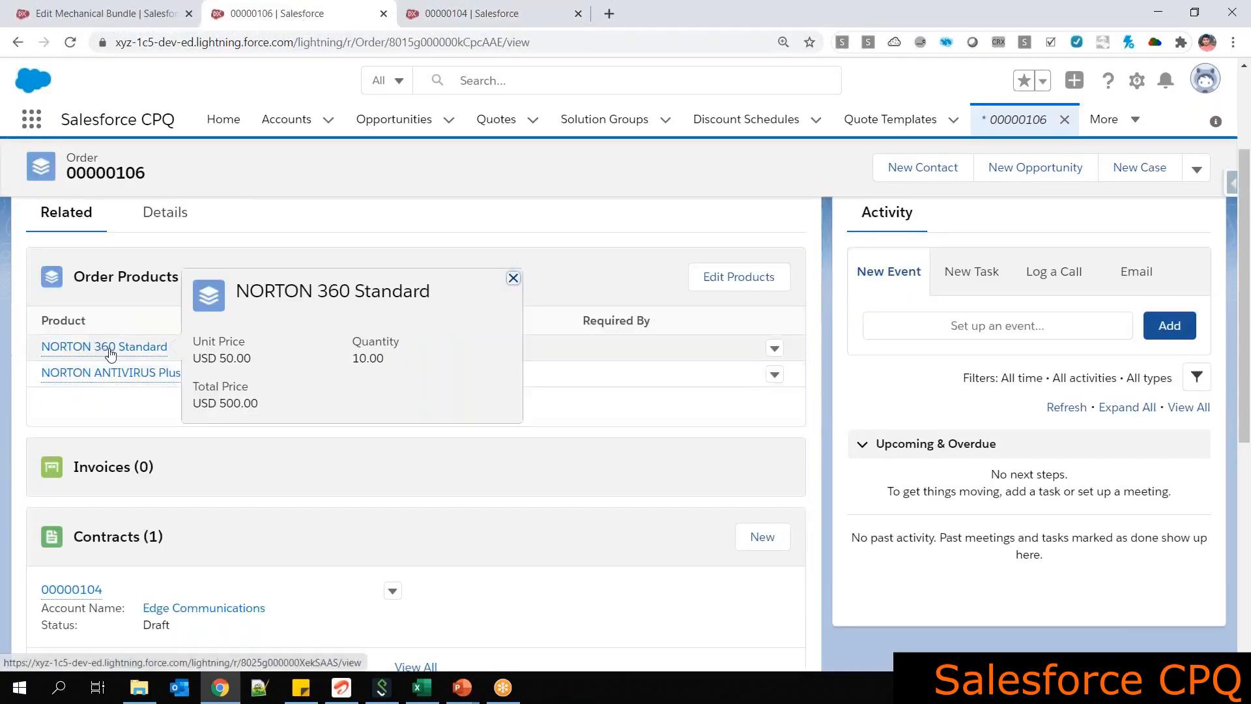
Open the Edge Communications account from the order's details and examine its related assets
{"action": "left_click", "coordinate": [165, 213]}
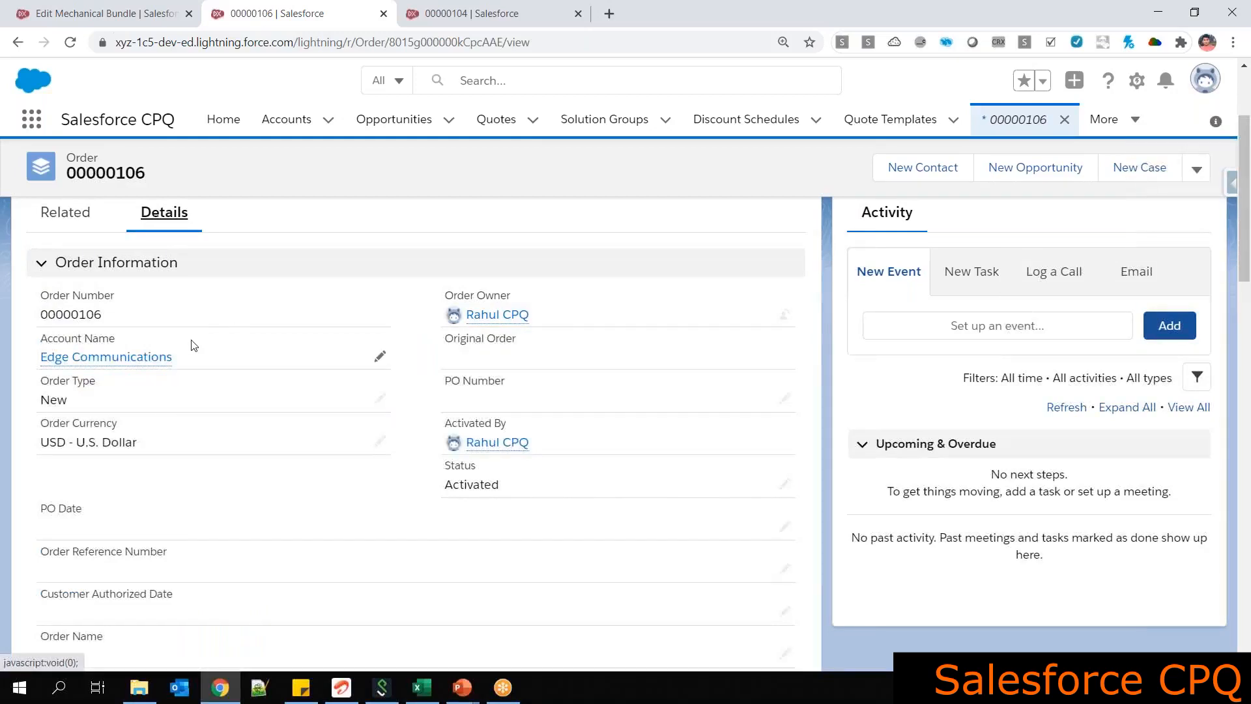
{"action": "scroll", "coordinate": [575, 427], "scroll_direction": "up", "scroll_amount": 3}
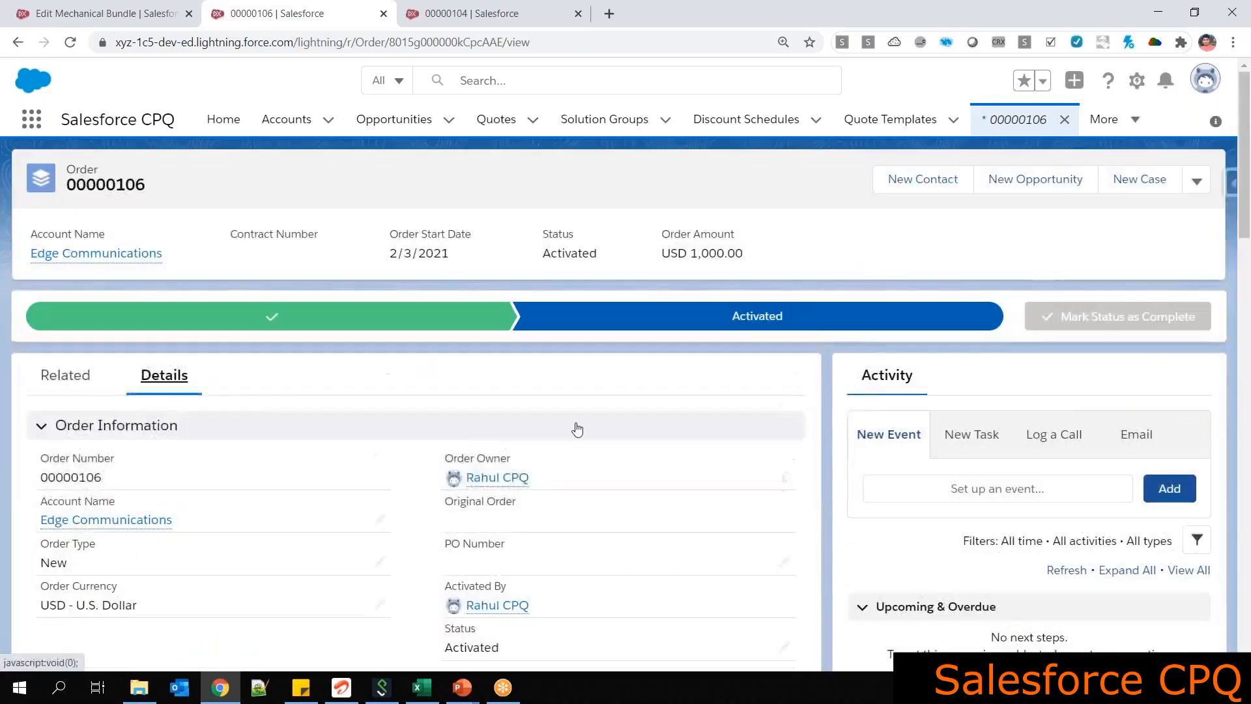
{"action": "left_click", "coordinate": [79, 522]}
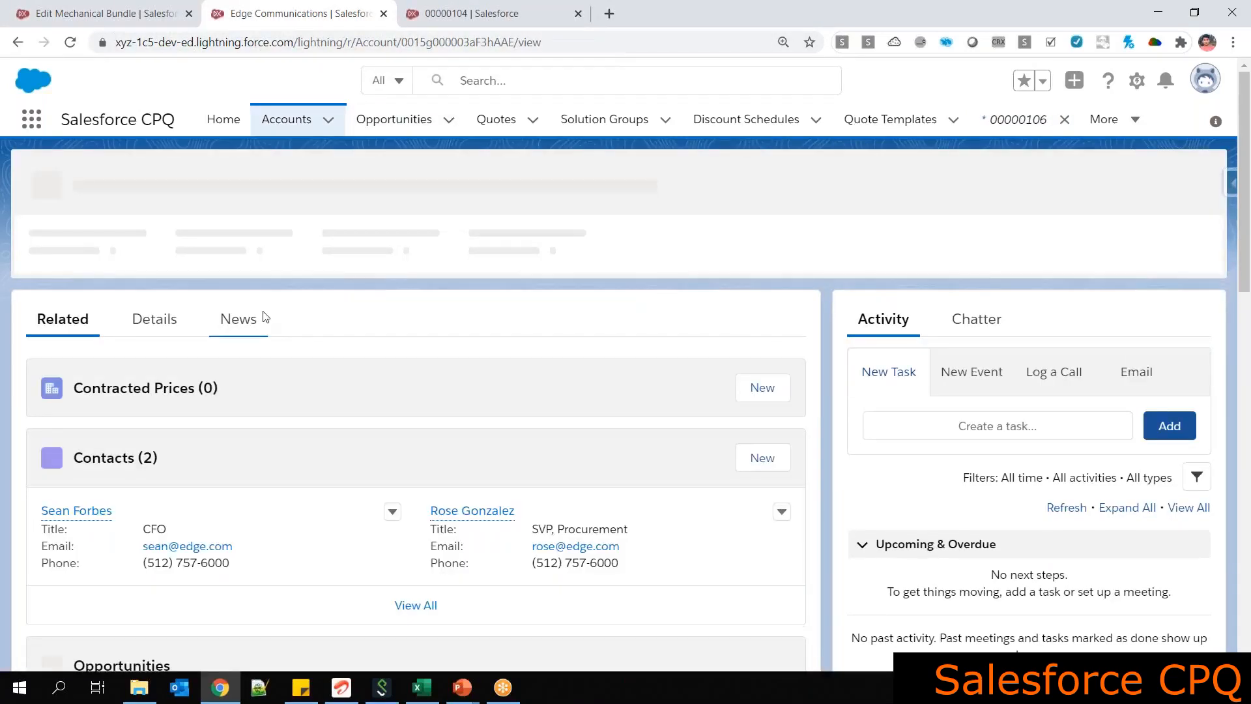
{"action": "scroll", "coordinate": [245, 376], "scroll_direction": "down", "scroll_amount": 15}
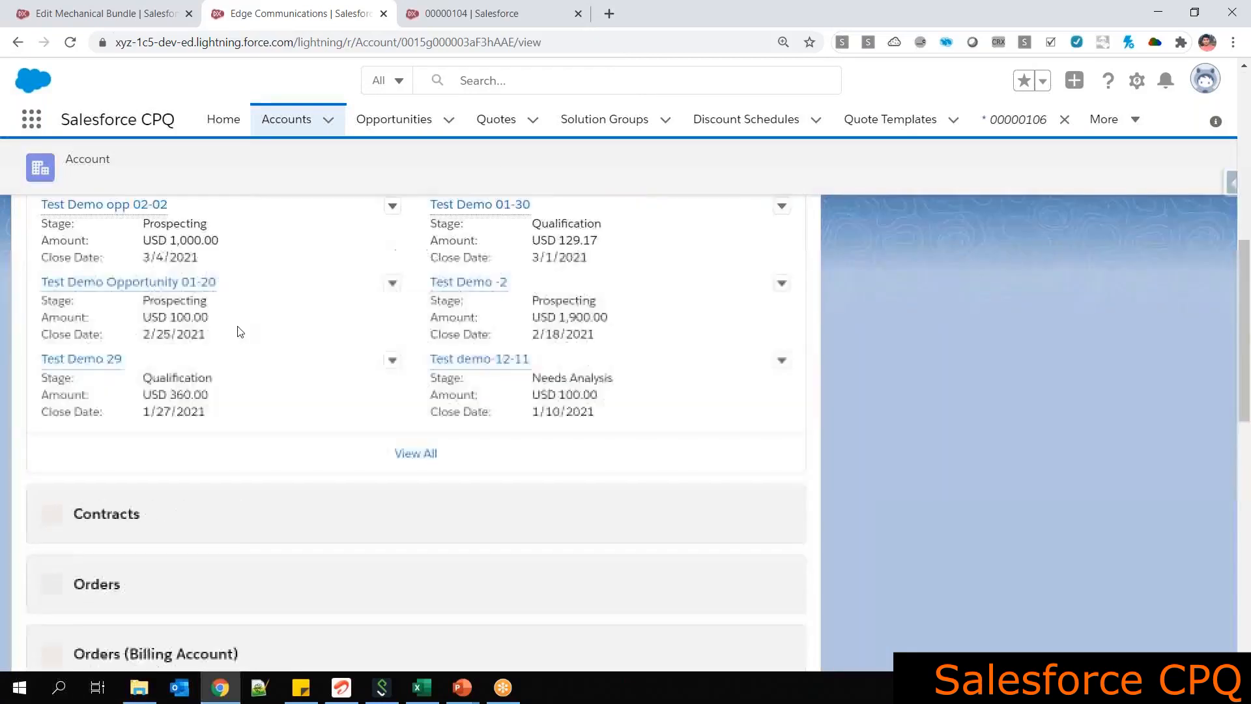
{"action": "scroll", "coordinate": [133, 500], "scroll_direction": "down", "scroll_amount": 5}
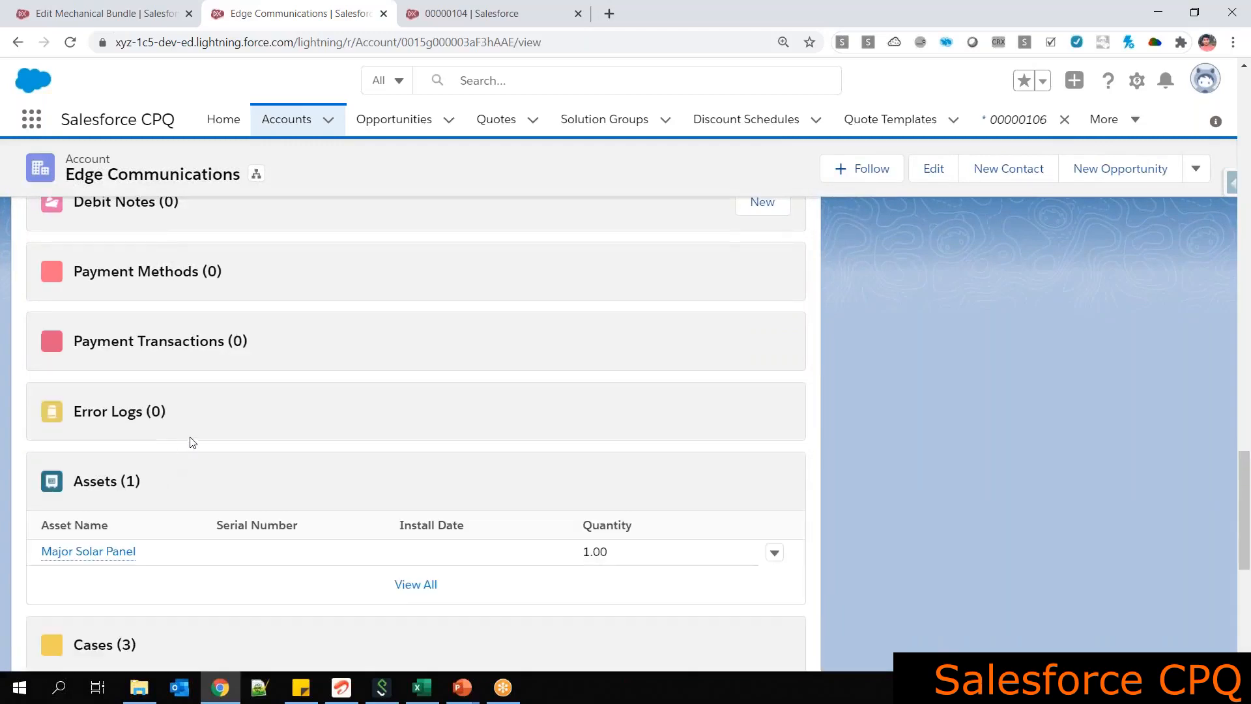
{"action": "scroll", "coordinate": [189, 450], "scroll_direction": "down", "scroll_amount": 1}
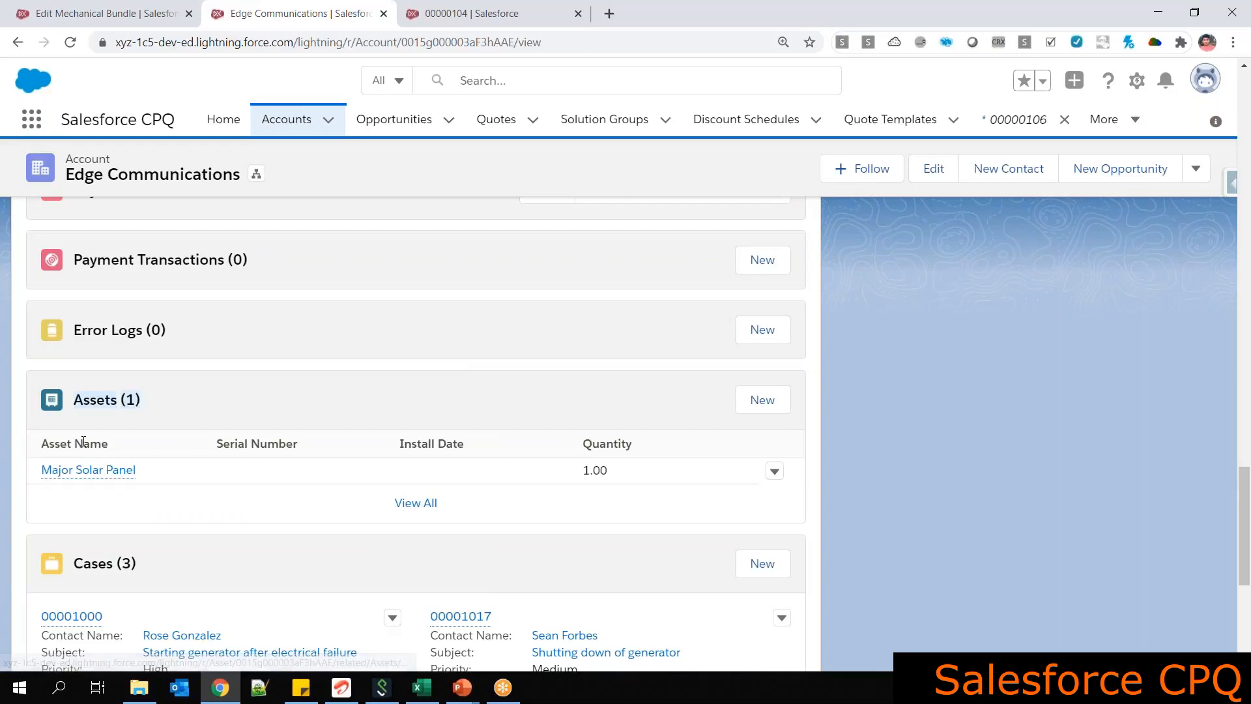
{"action": "mouse_move", "coordinate": [116, 479]}
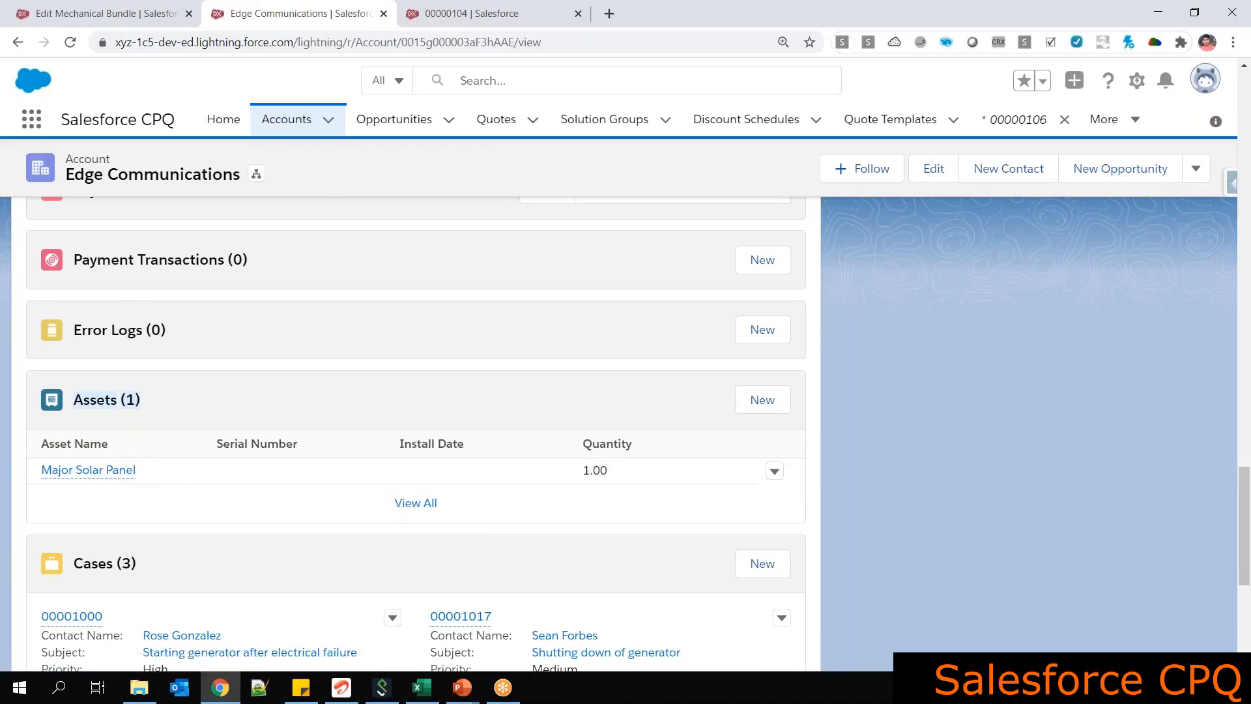
Switch to the Excel notes and shorten the contract-based entry under Order in C369 to "Subsciption Product"
{"action": "left_click", "coordinate": [421, 687]}
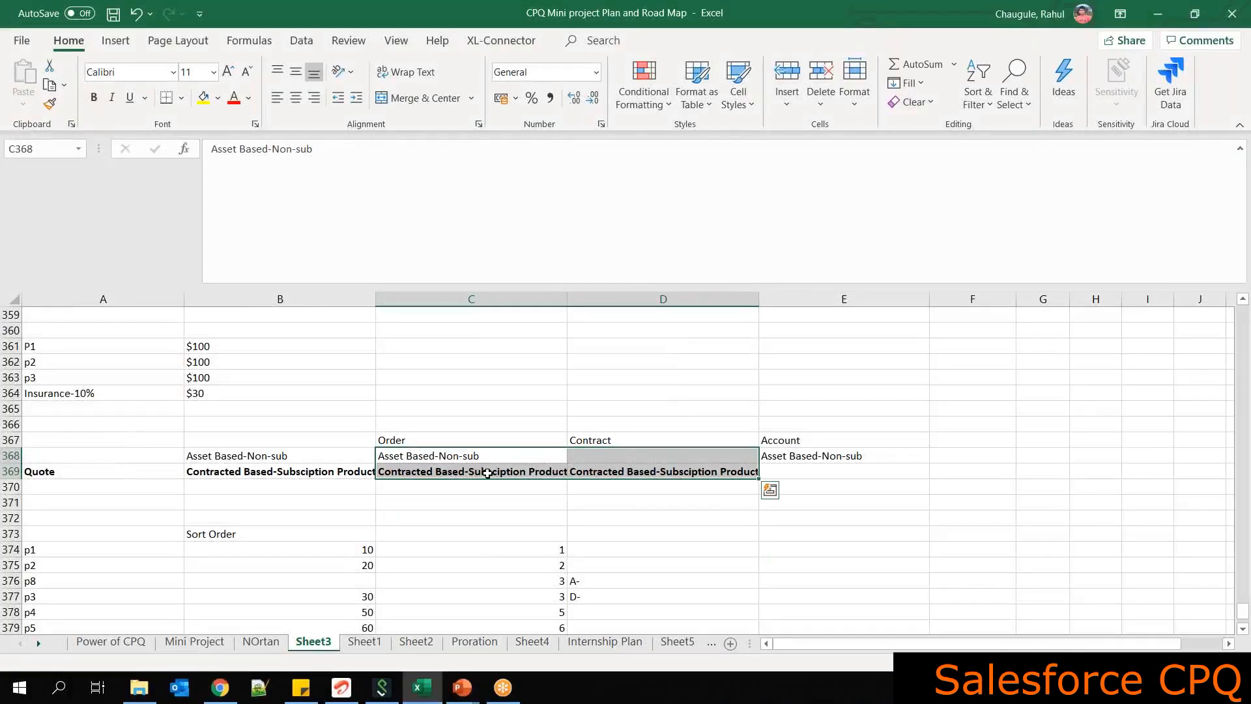
{"action": "left_click", "coordinate": [490, 494]}
{"action": "left_click_drag", "start_coordinate": [490, 456], "coordinate": [486, 469]}
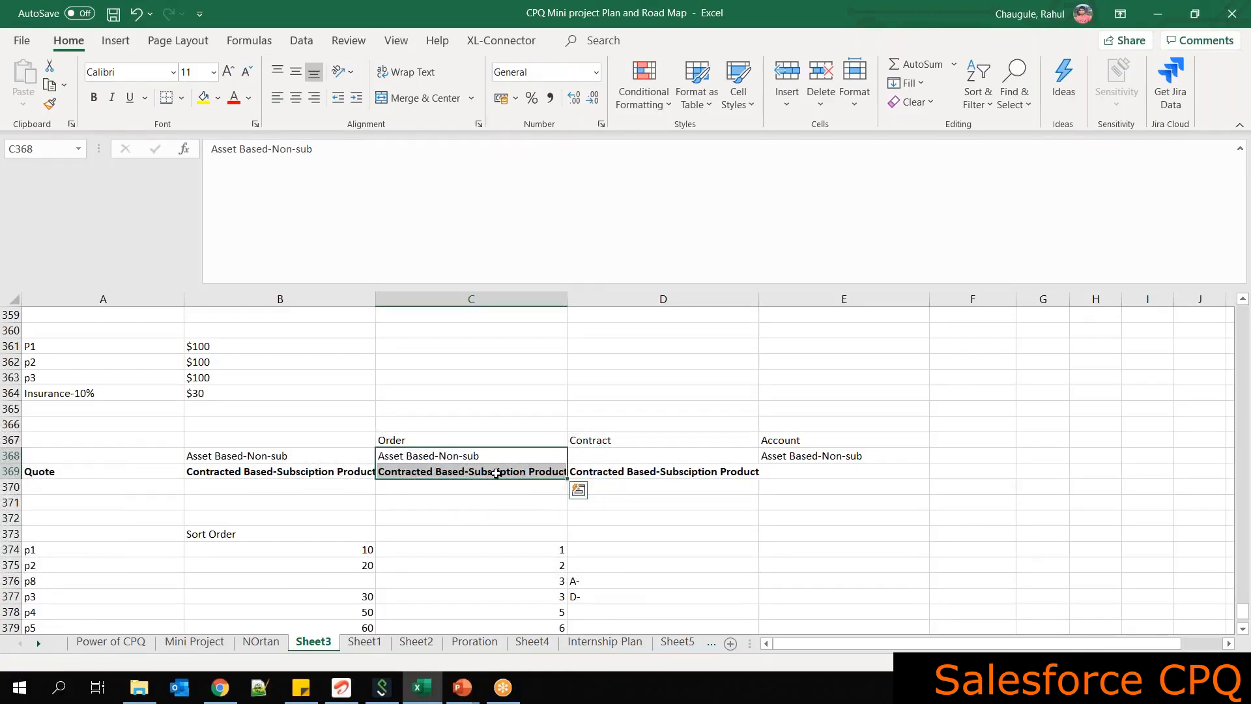
{"action": "double_click", "coordinate": [443, 473]}
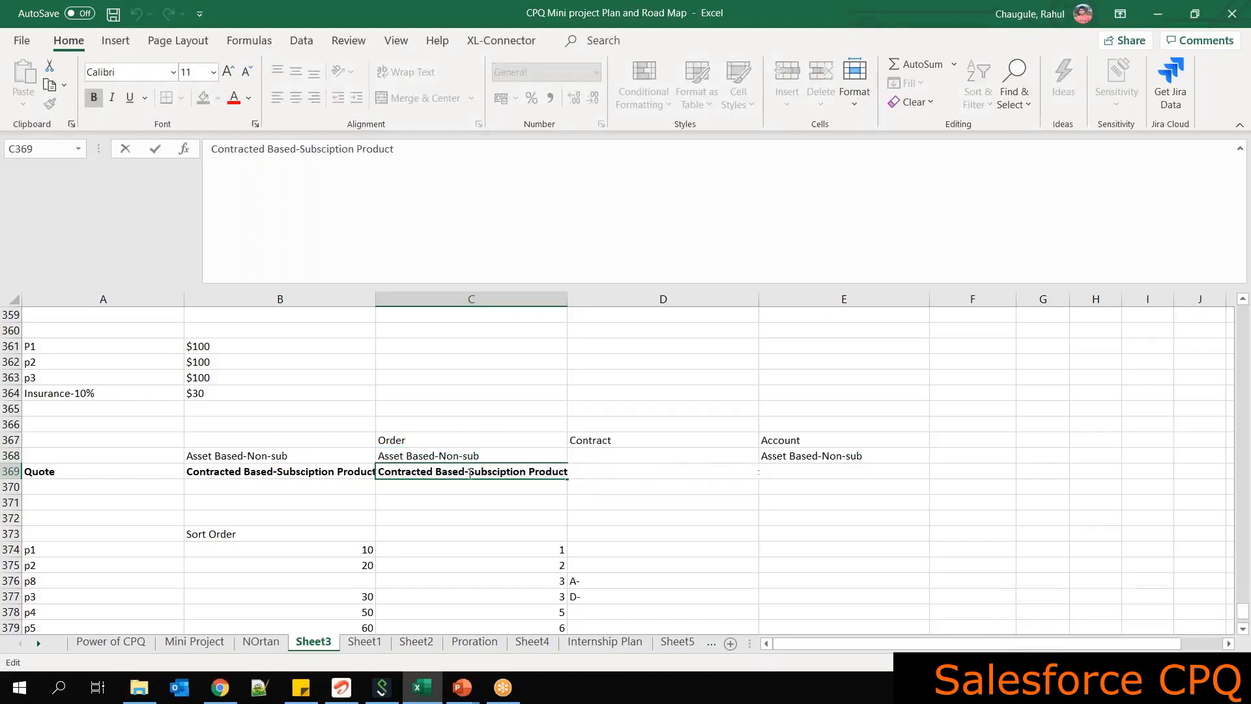
{"action": "left_click_drag", "start_coordinate": [469, 474], "coordinate": [378, 473]}
{"action": "key", "text": "BackSpace"}
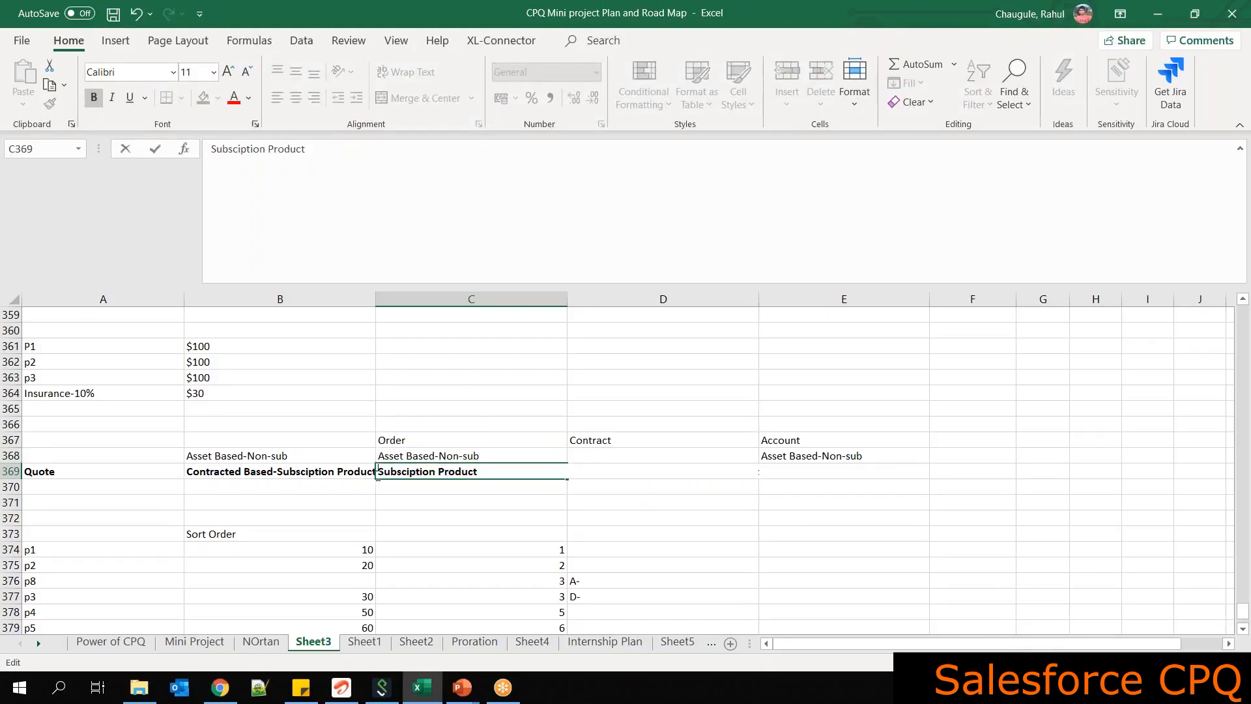
{"action": "left_click", "coordinate": [416, 500]}
Highlight the two product types under Order, C368:C369, with a yellow fill
{"action": "left_click_drag", "start_coordinate": [437, 456], "coordinate": [446, 470]}
{"action": "left_click", "coordinate": [203, 98]}
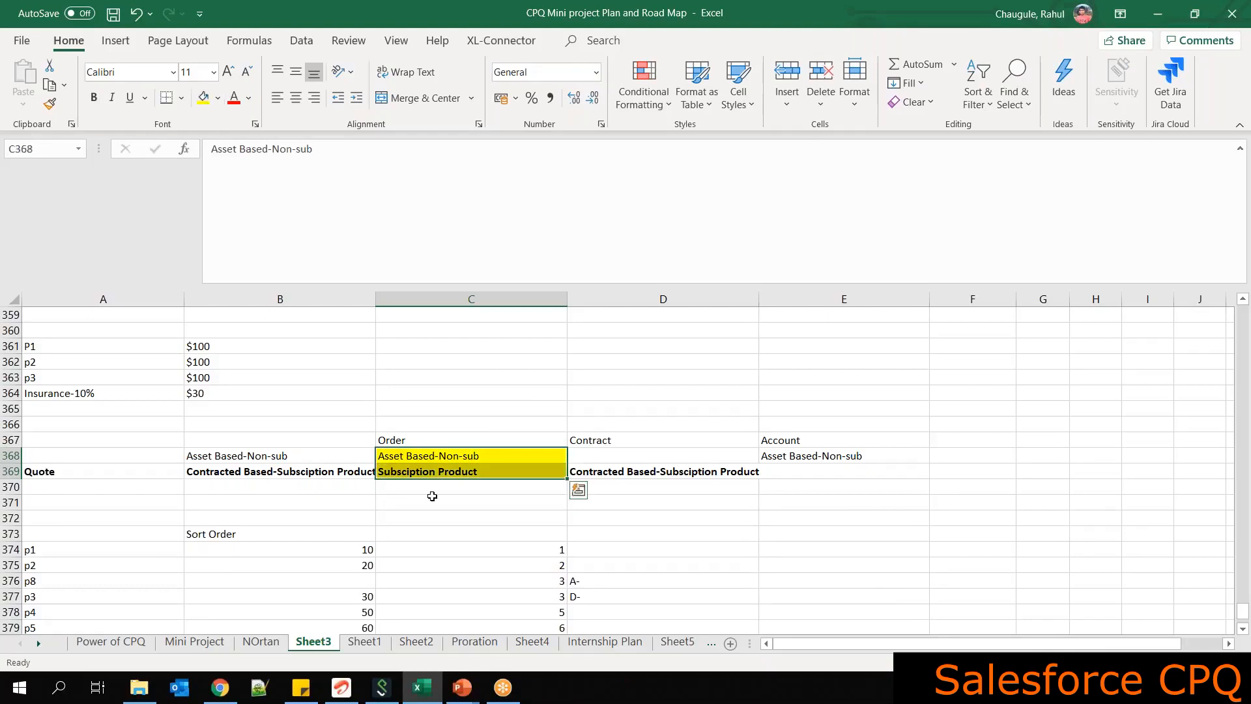
{"action": "left_click", "coordinate": [451, 474]}
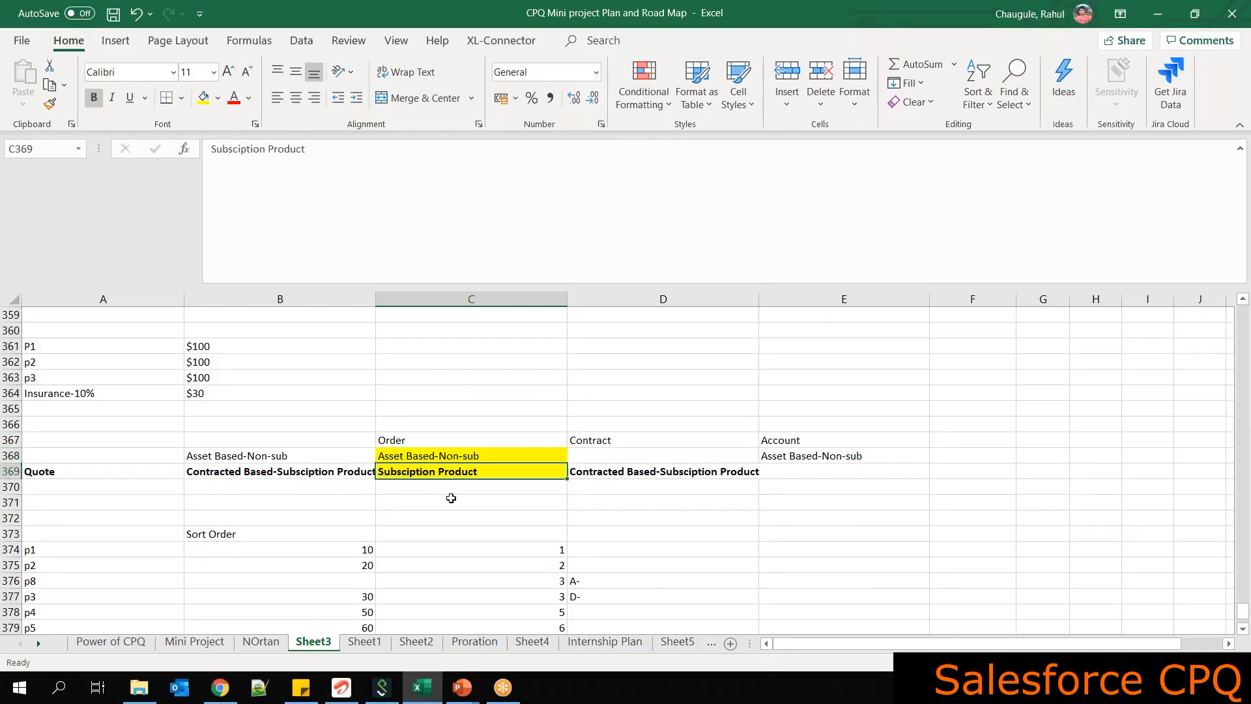
Switch to the Mechanical Bundle edit form in Chrome and examine the Asset Amendment Behavior and Asset Conversion fields
{"action": "key", "text": "alt+Tab"}
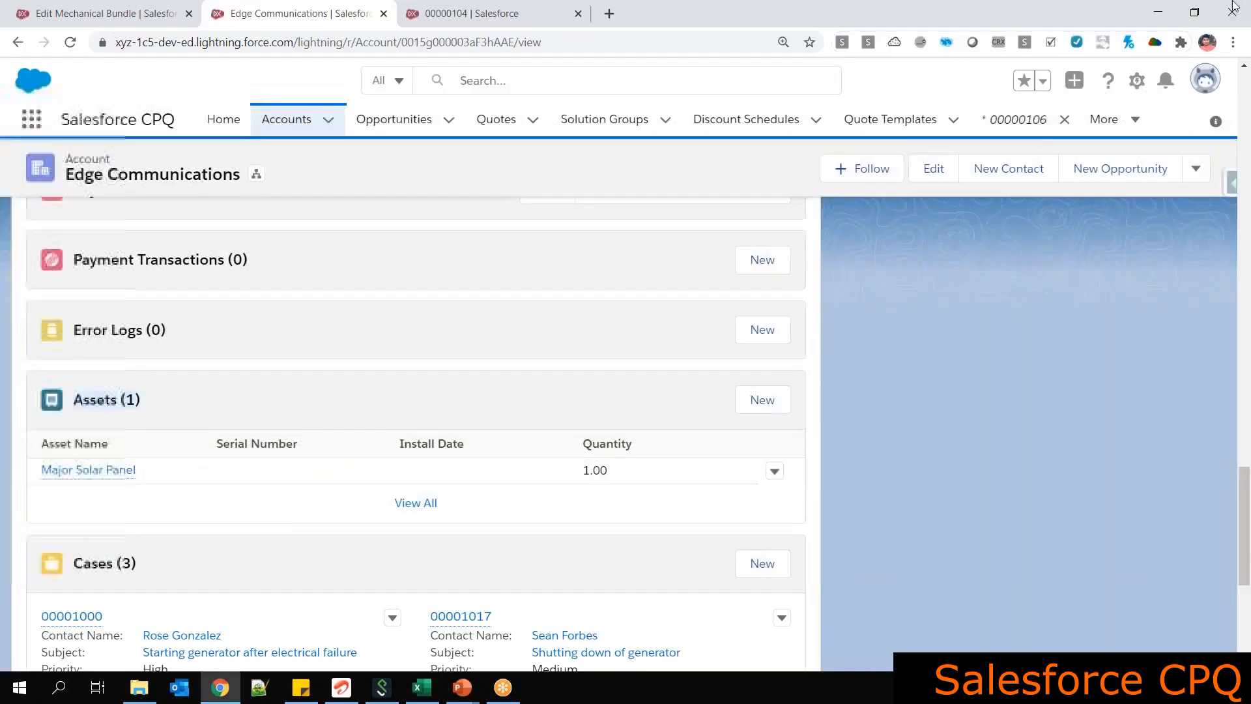
{"action": "left_click", "coordinate": [90, 22]}
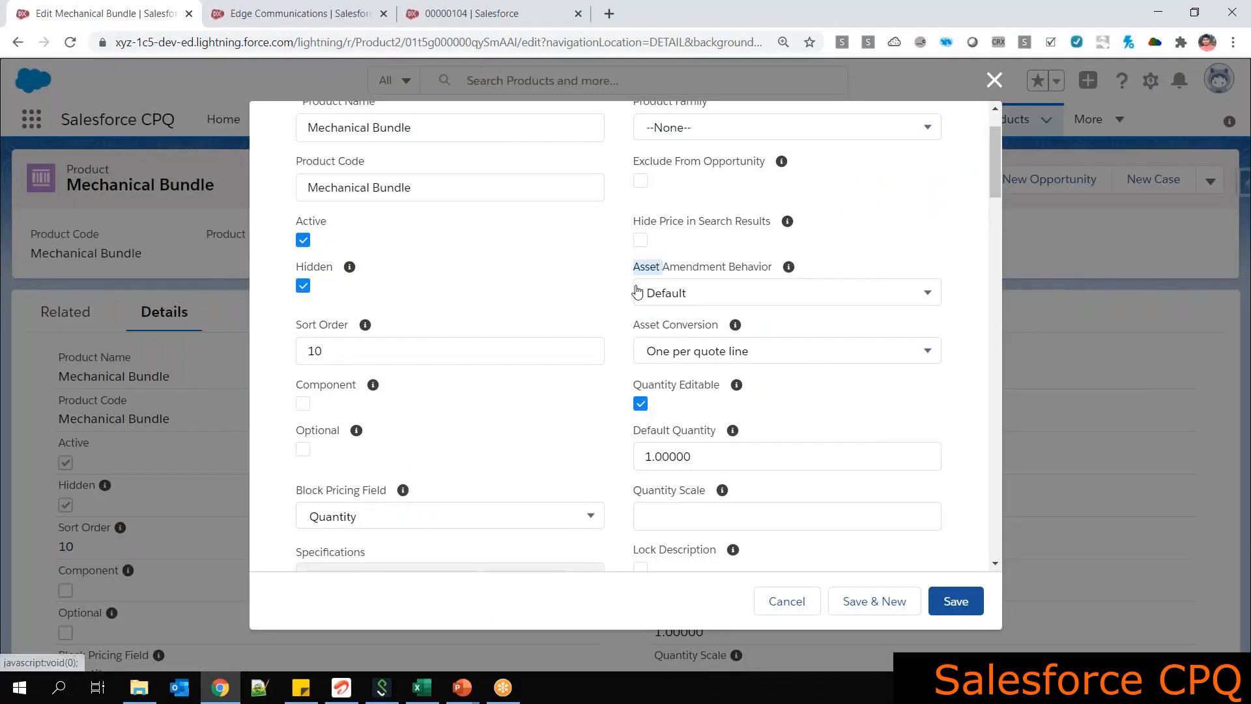
{"action": "left_click", "coordinate": [652, 270]}
{"action": "left_click_drag", "start_coordinate": [637, 267], "coordinate": [772, 267]}
{"action": "left_click", "coordinate": [642, 325]}
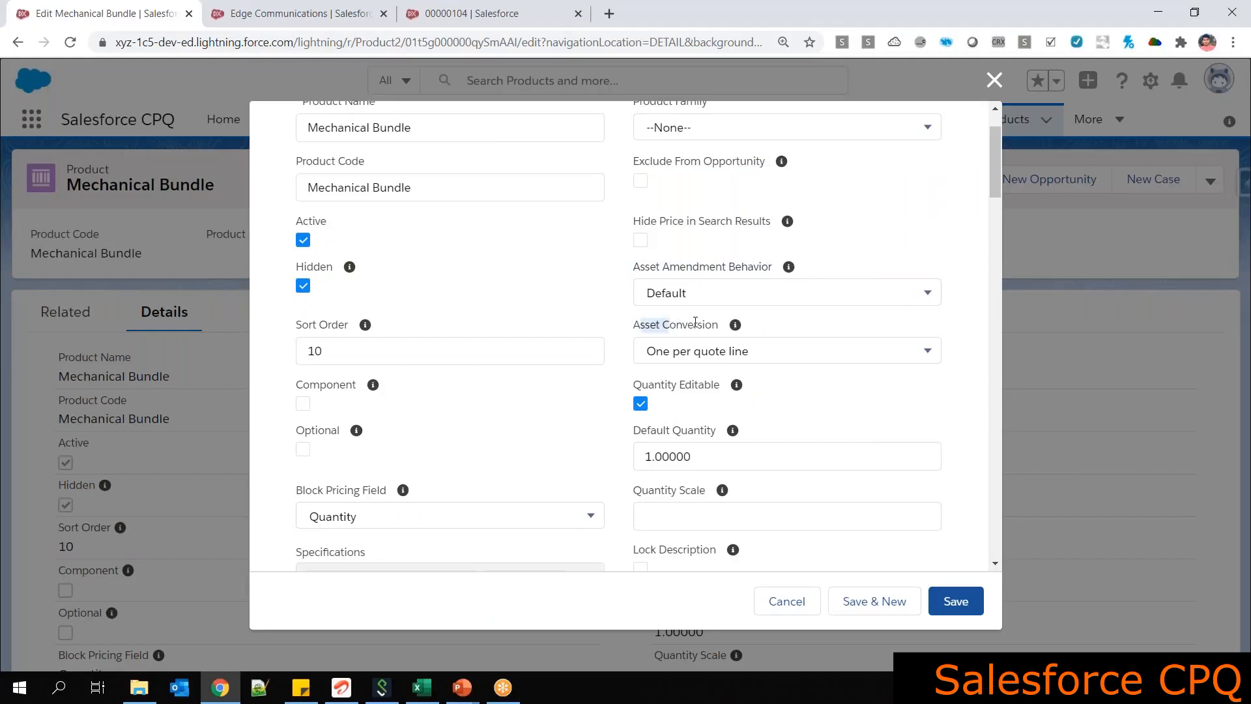
{"action": "left_click_drag", "start_coordinate": [633, 266], "coordinate": [775, 267]}
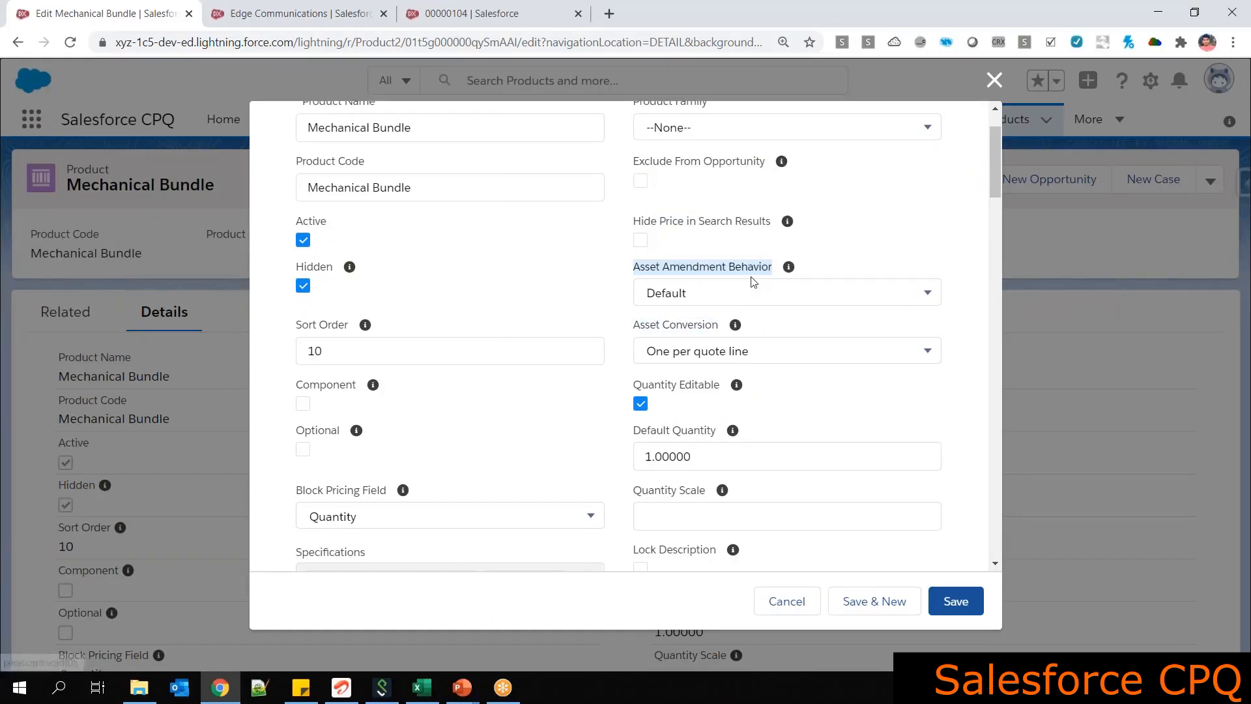
Set both Asset Amendment Behavior and Asset Conversion of the Mechanical Bundle to --None--
{"action": "left_click", "coordinate": [727, 299]}
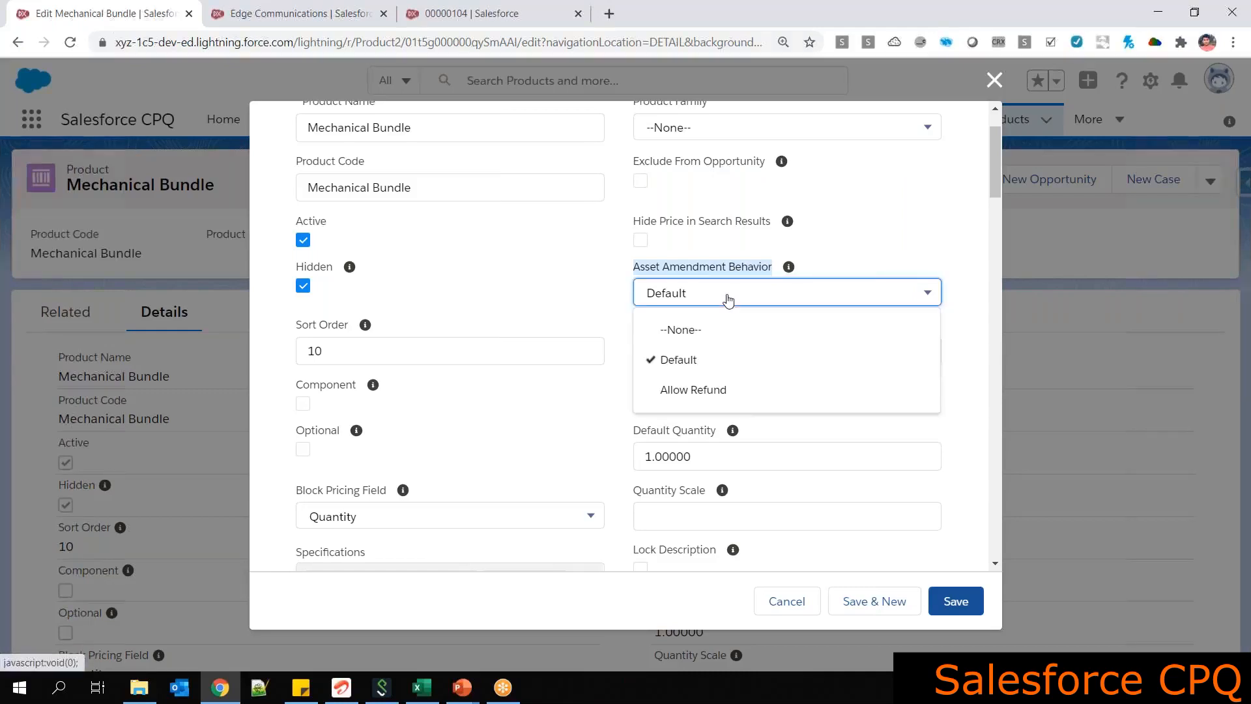
{"action": "left_click", "coordinate": [701, 393]}
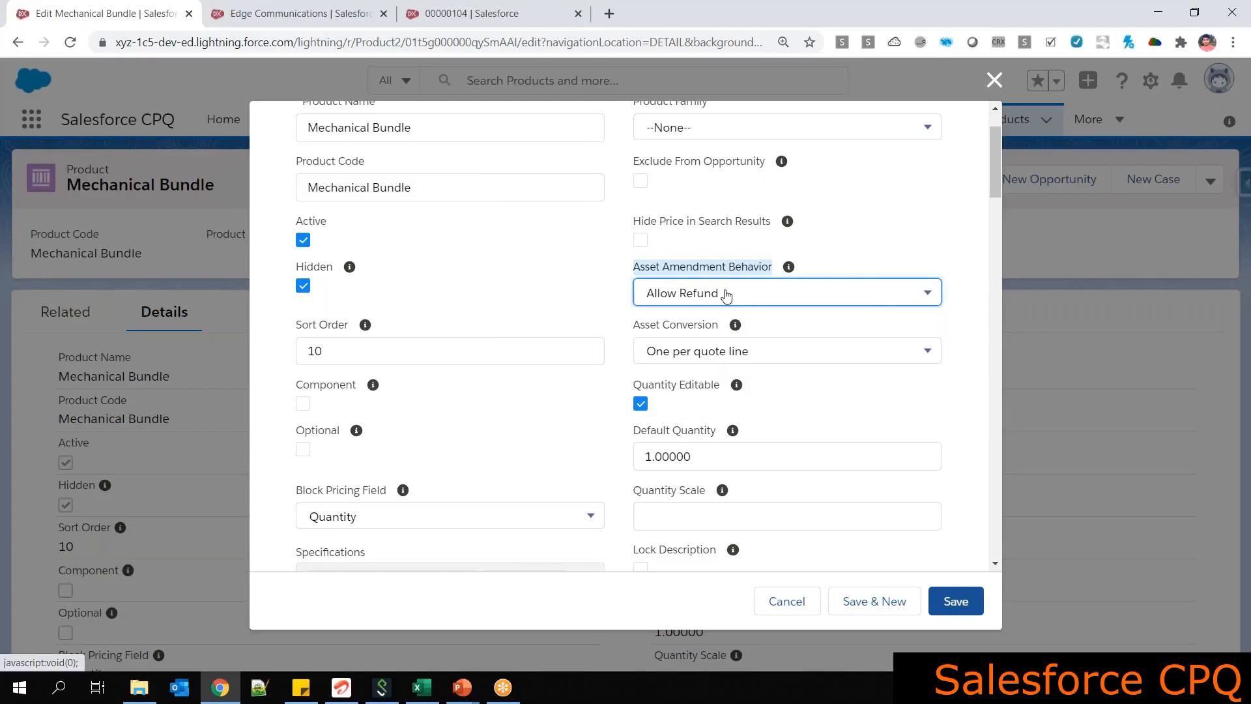
{"action": "left_click", "coordinate": [727, 295]}
{"action": "left_click", "coordinate": [693, 329]}
{"action": "left_click", "coordinate": [695, 358]}
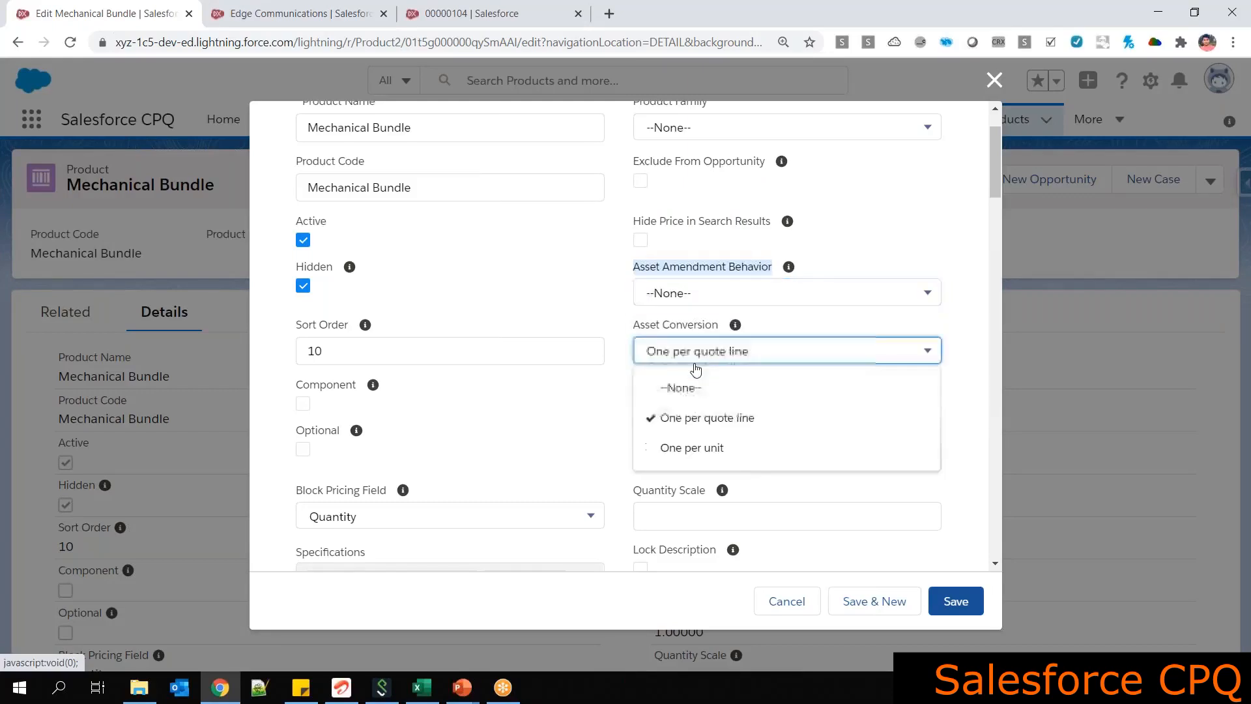
{"action": "left_click", "coordinate": [690, 388]}
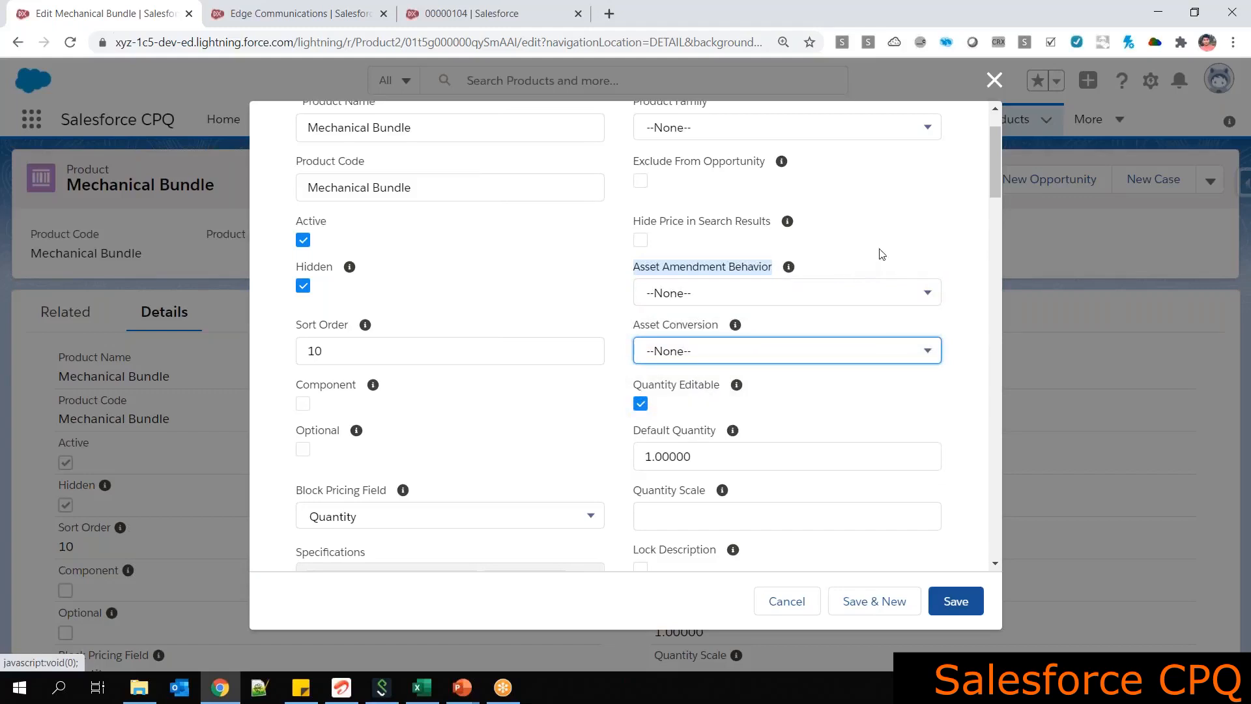
Set Subscription Pricing in the Mechanical Bundle's Subscriptions section to --None--
{"action": "left_click_drag", "start_coordinate": [994, 157], "coordinate": [998, 426]}
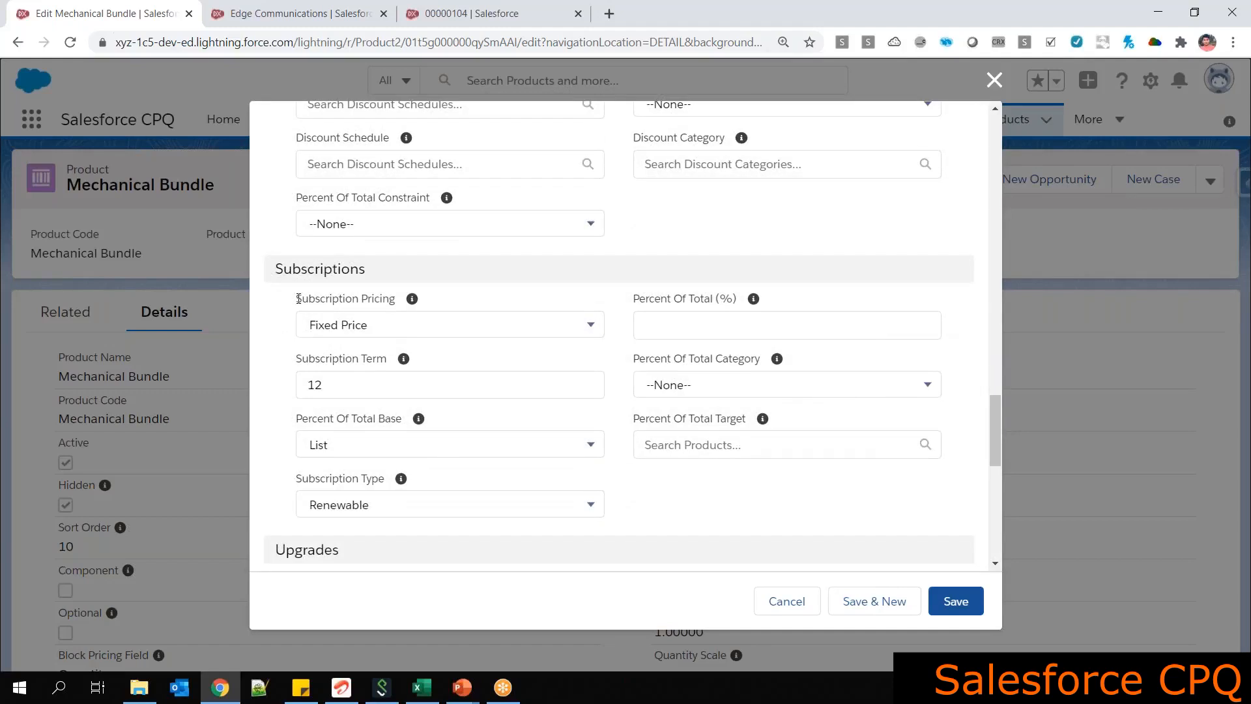
{"action": "double_click", "coordinate": [321, 297]}
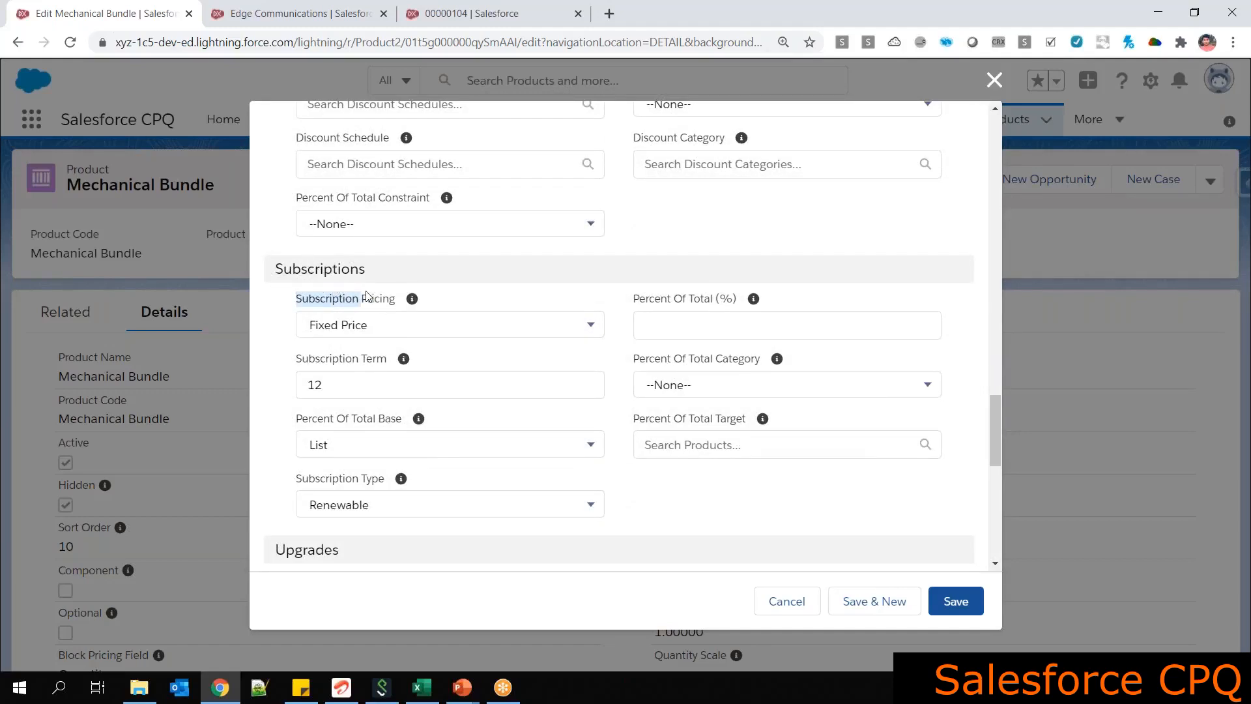
{"action": "left_click", "coordinate": [392, 330]}
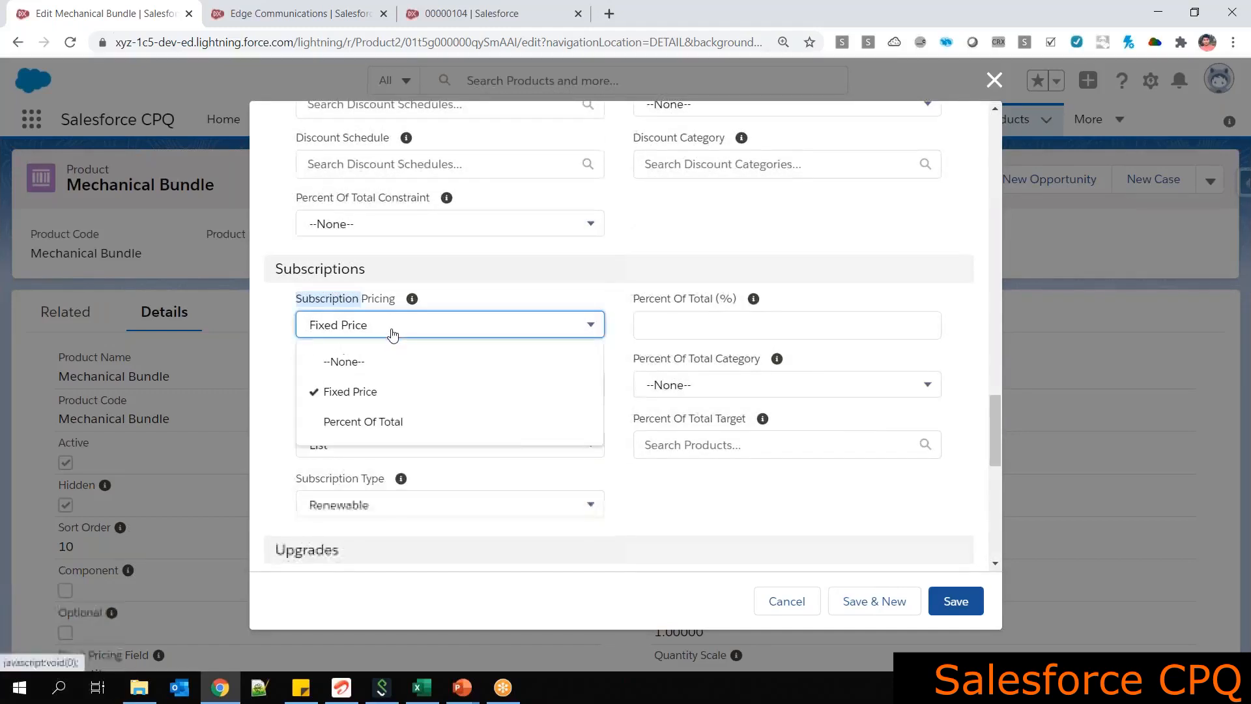
{"action": "left_click", "coordinate": [345, 362]}
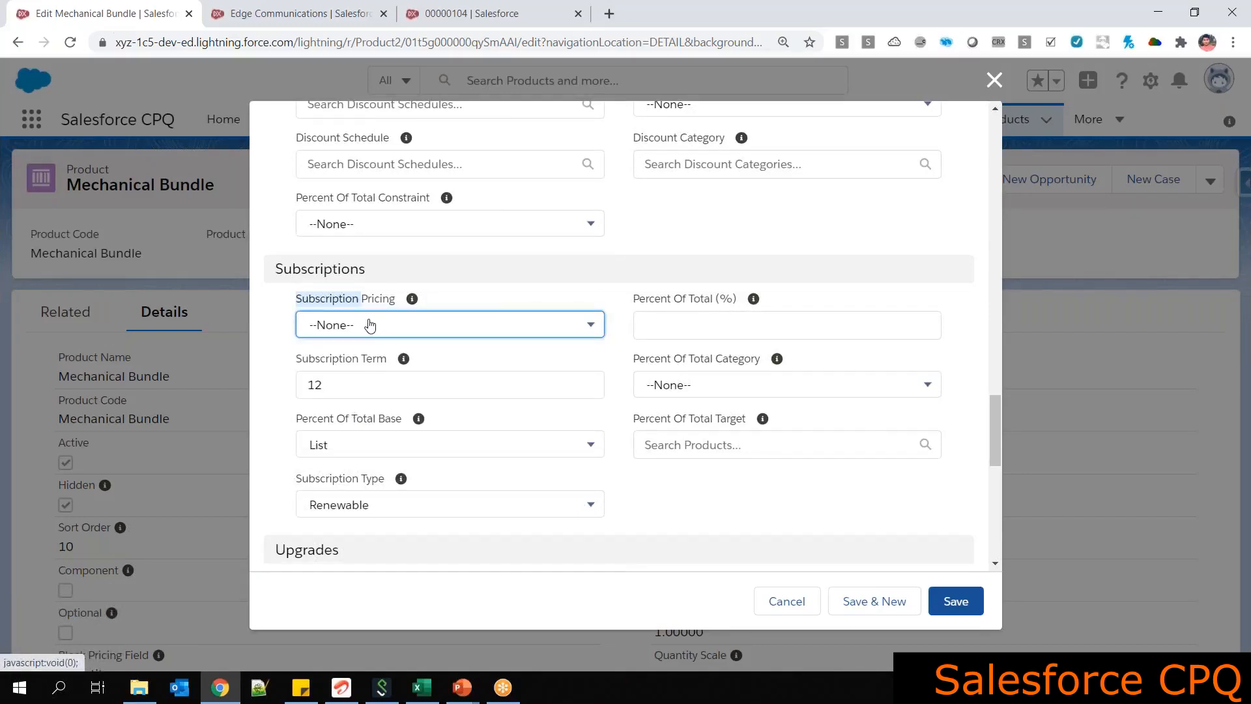
With Subscription Pricing set to --None--, set Asset Amendment Behavior to Default and Asset Conversion to One per quote line
{"action": "left_click", "coordinate": [391, 329]}
{"action": "left_click", "coordinate": [377, 365]}
{"action": "left_click_drag", "start_coordinate": [997, 445], "coordinate": [949, 185]}
{"action": "left_click", "coordinate": [712, 370]}
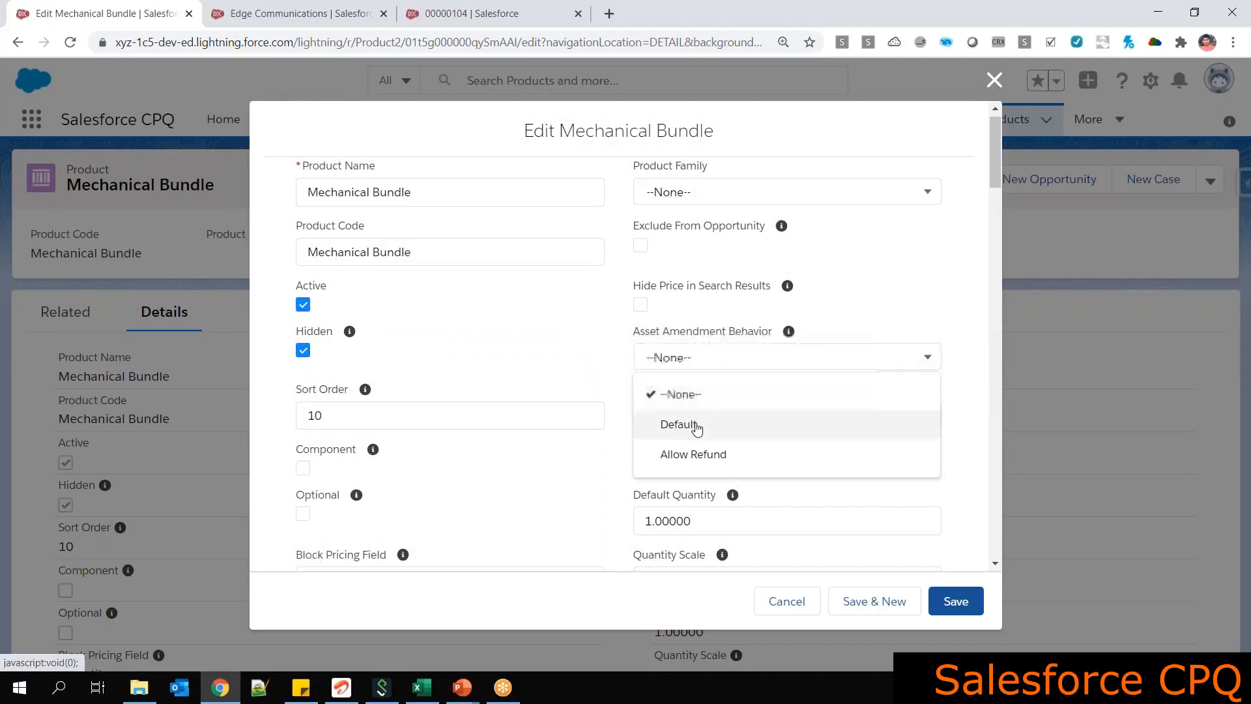
{"action": "left_click", "coordinate": [671, 424]}
{"action": "left_click", "coordinate": [718, 414]}
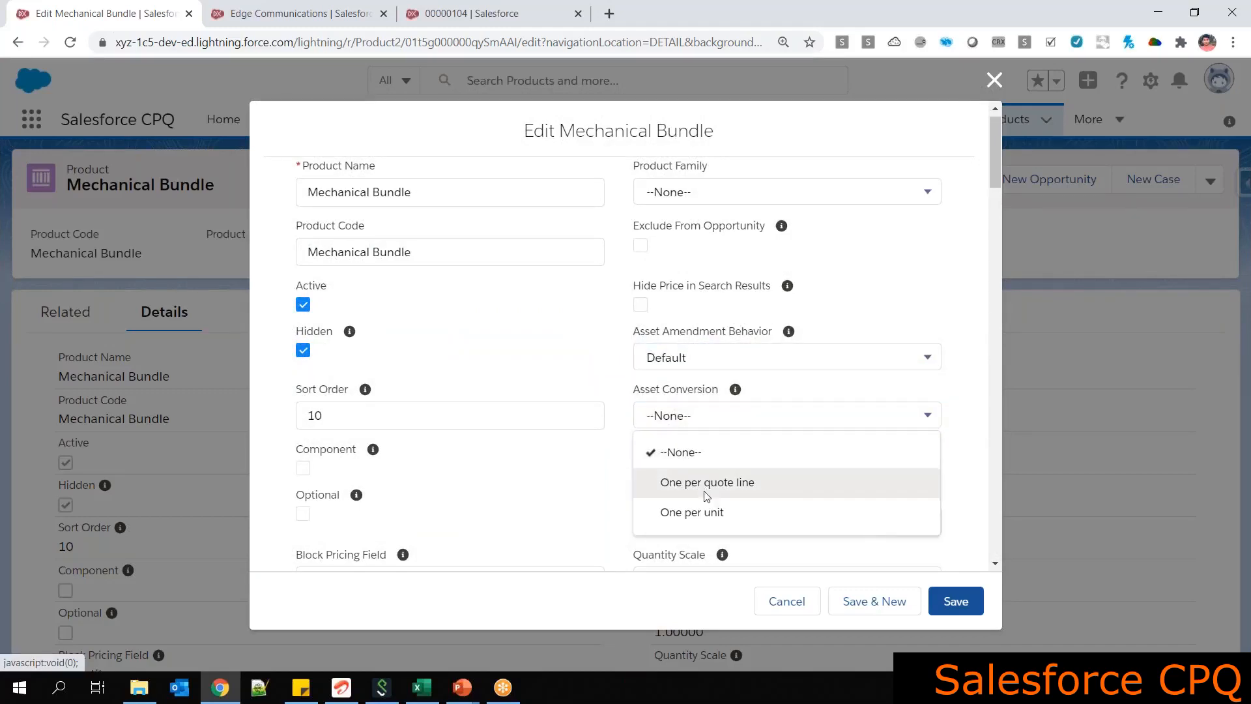
{"action": "left_click", "coordinate": [707, 488]}
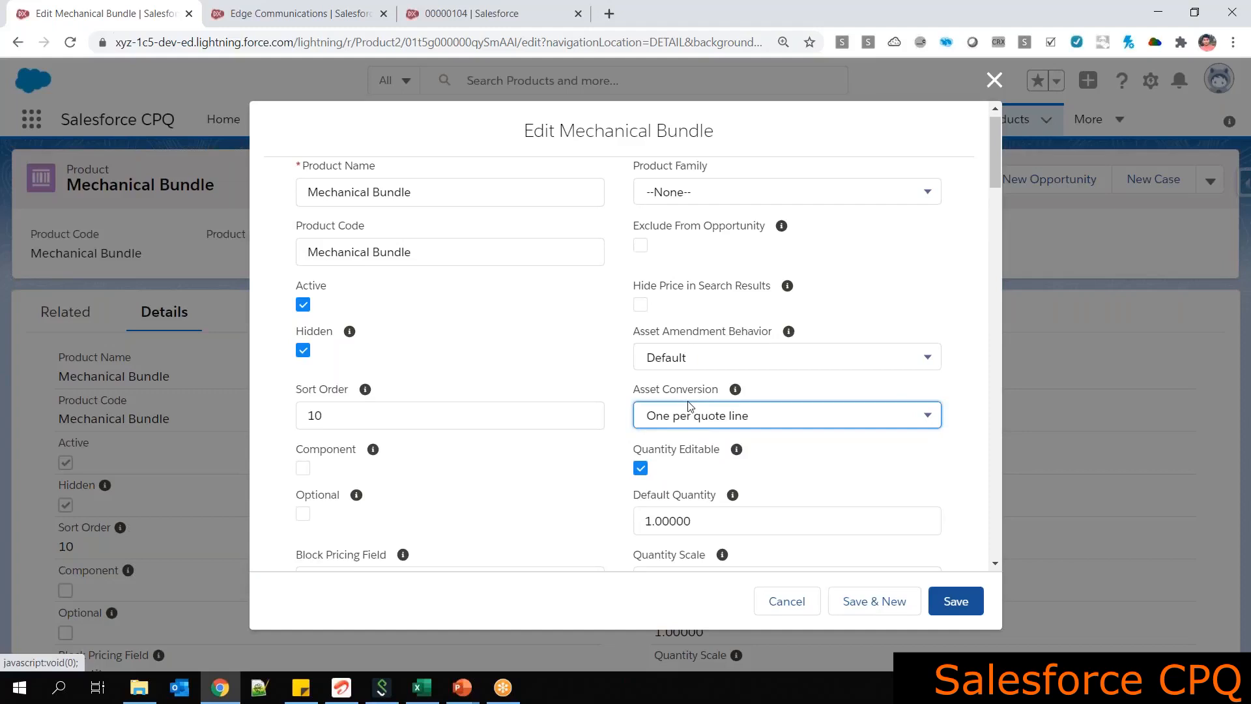
Check the help text for Subscription Pricing and set that field to Fixed Price
{"action": "left_click_drag", "start_coordinate": [999, 153], "coordinate": [1002, 420]}
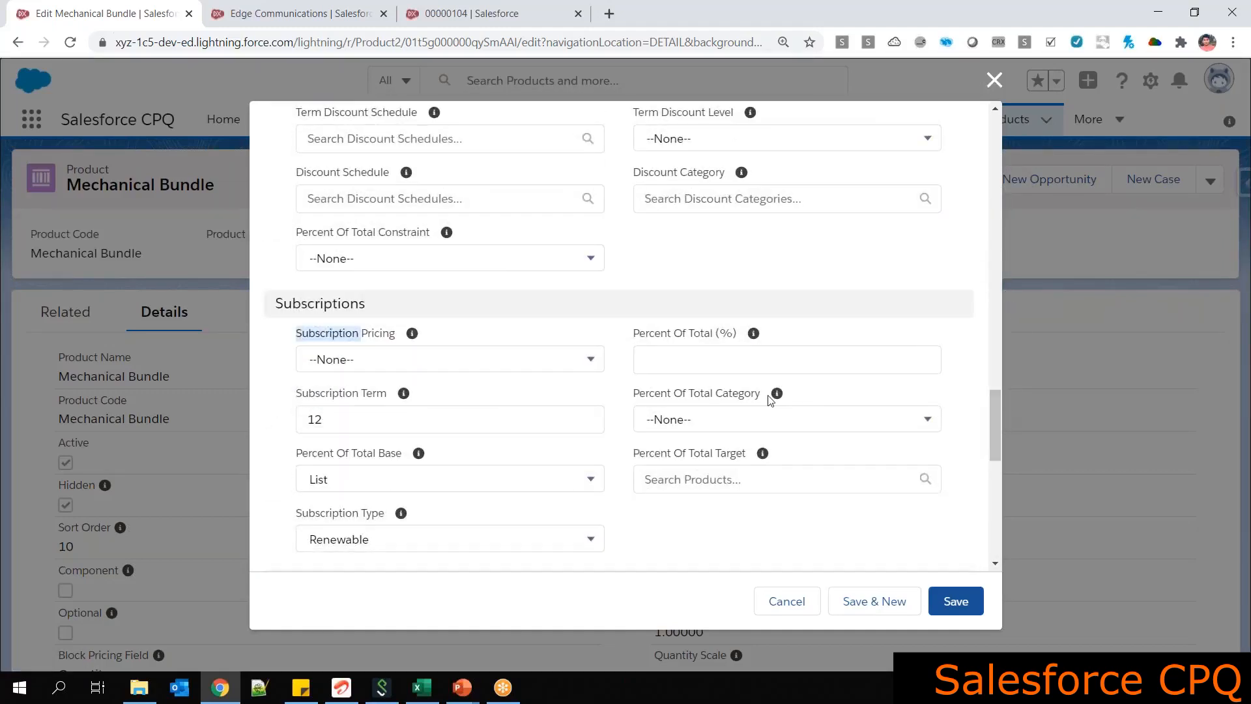
{"action": "left_click", "coordinate": [574, 366]}
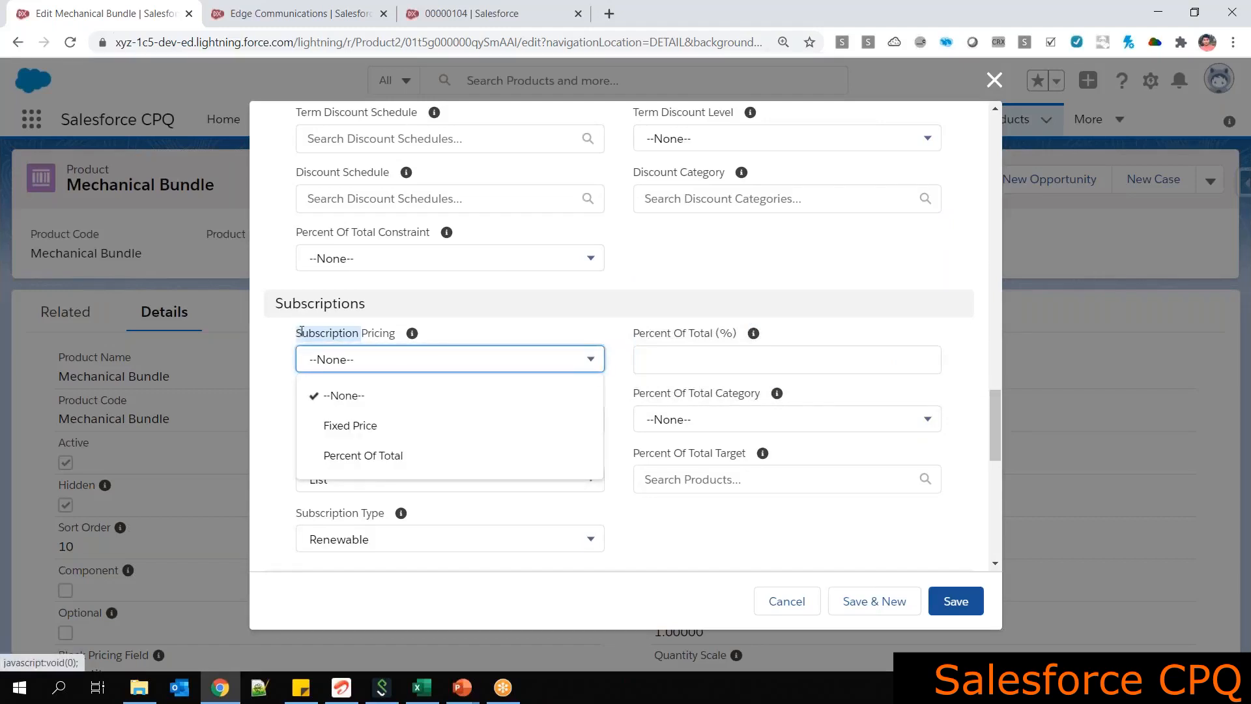
{"action": "mouse_move", "coordinate": [412, 332]}
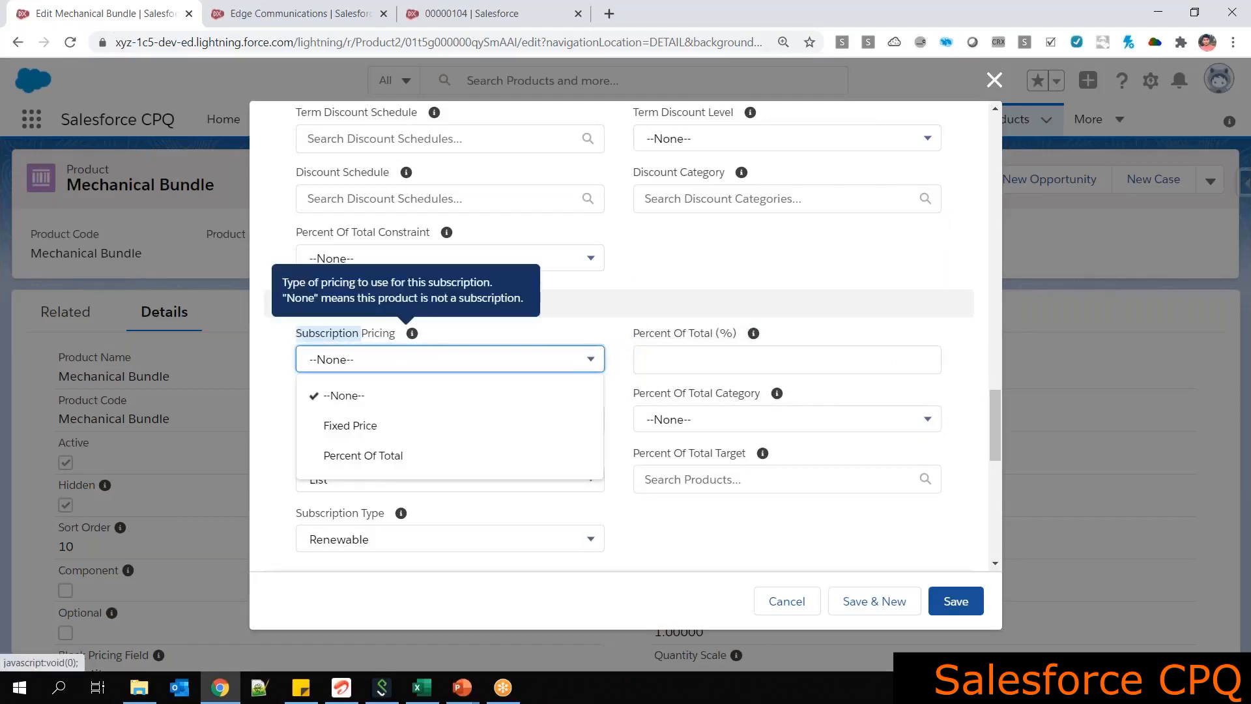
{"action": "left_click", "coordinate": [360, 430]}
Clear both Asset Amendment Behavior and Asset Conversion by setting them to --None--
{"action": "left_click_drag", "start_coordinate": [994, 423], "coordinate": [1001, 171]}
{"action": "left_click", "coordinate": [753, 212]}
{"action": "left_click", "coordinate": [692, 242]}
{"action": "left_click", "coordinate": [692, 264]}
{"action": "left_click", "coordinate": [693, 306]}
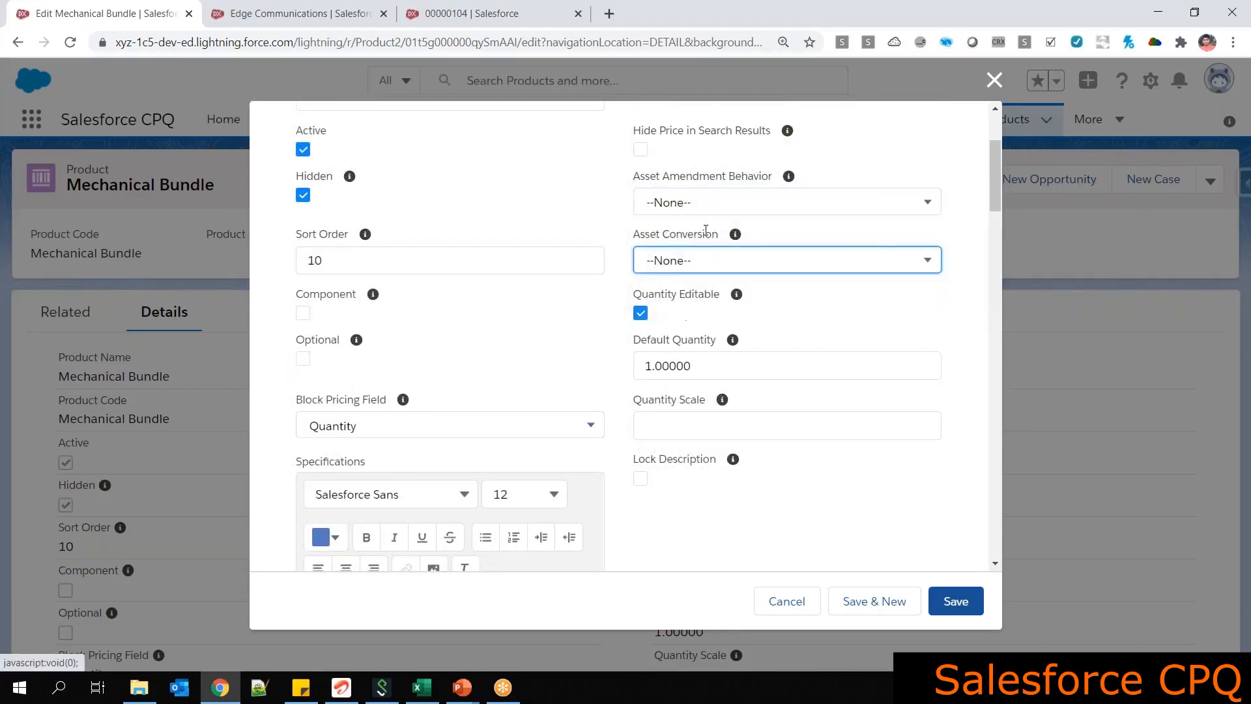
Set Asset Amendment Behavior to Default and Asset Conversion to One per quote line
{"action": "mouse_move", "coordinate": [994, 169]}
{"action": "left_mouse_down"}
{"action": "mouse_move", "coordinate": [994, 404]}
{"action": "mouse_move", "coordinate": [997, 157]}
{"action": "left_mouse_up"}
{"action": "left_click", "coordinate": [781, 284]}
{"action": "left_click", "coordinate": [746, 355]}
{"action": "left_click", "coordinate": [759, 342]}
{"action": "left_click", "coordinate": [741, 410]}
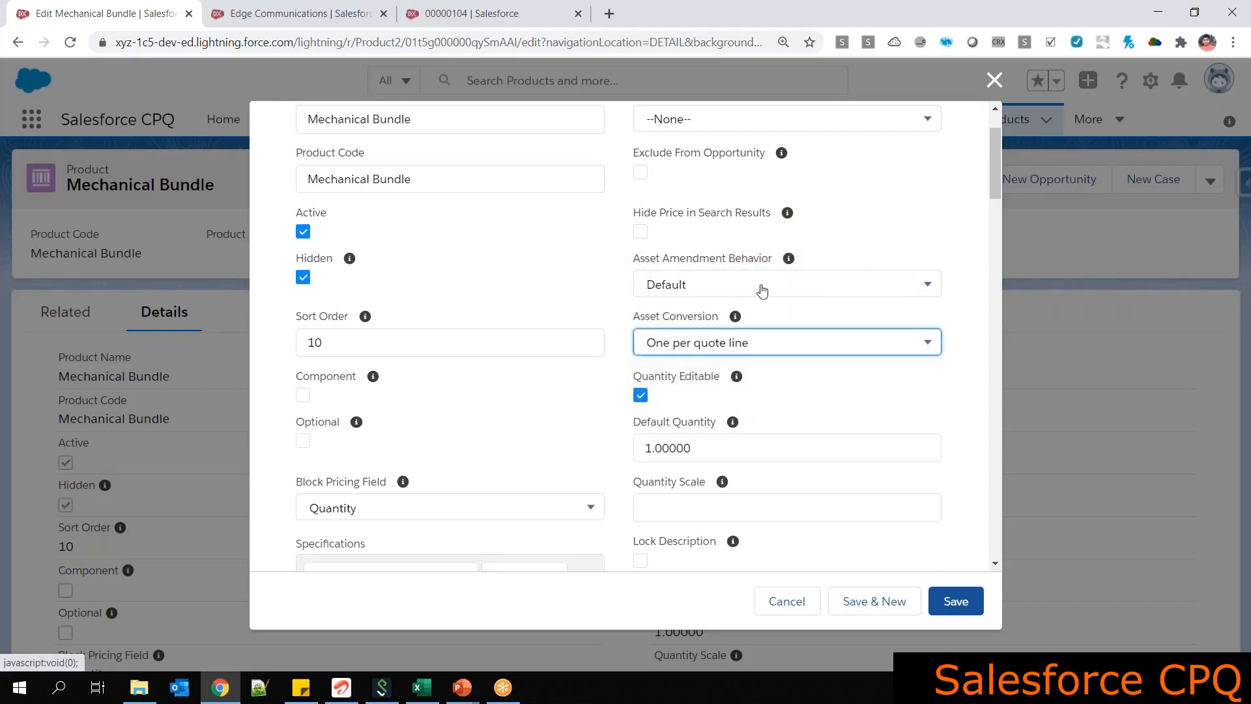
Set Subscription Pricing to --None-- in the Subscriptions section
{"action": "left_click_drag", "start_coordinate": [631, 258], "coordinate": [731, 306]}
{"action": "left_click_drag", "start_coordinate": [991, 171], "coordinate": [989, 435]}
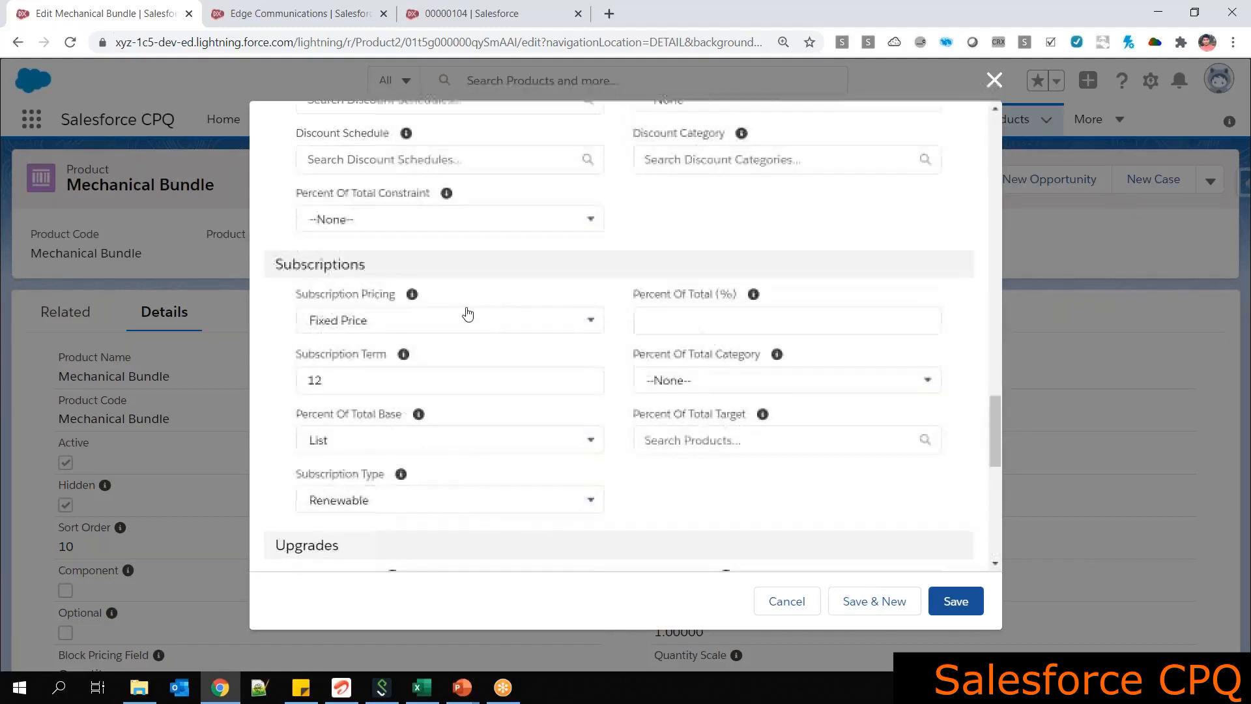
{"action": "left_click", "coordinate": [400, 325]}
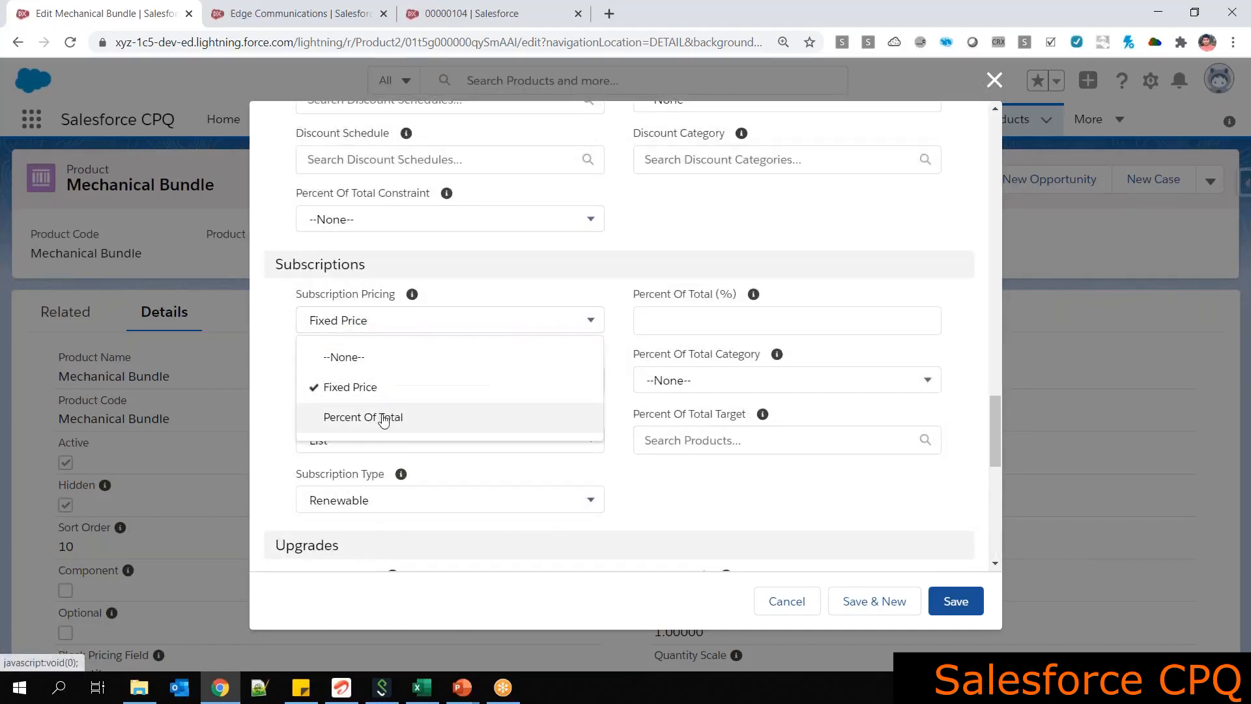
{"action": "left_click", "coordinate": [373, 363]}
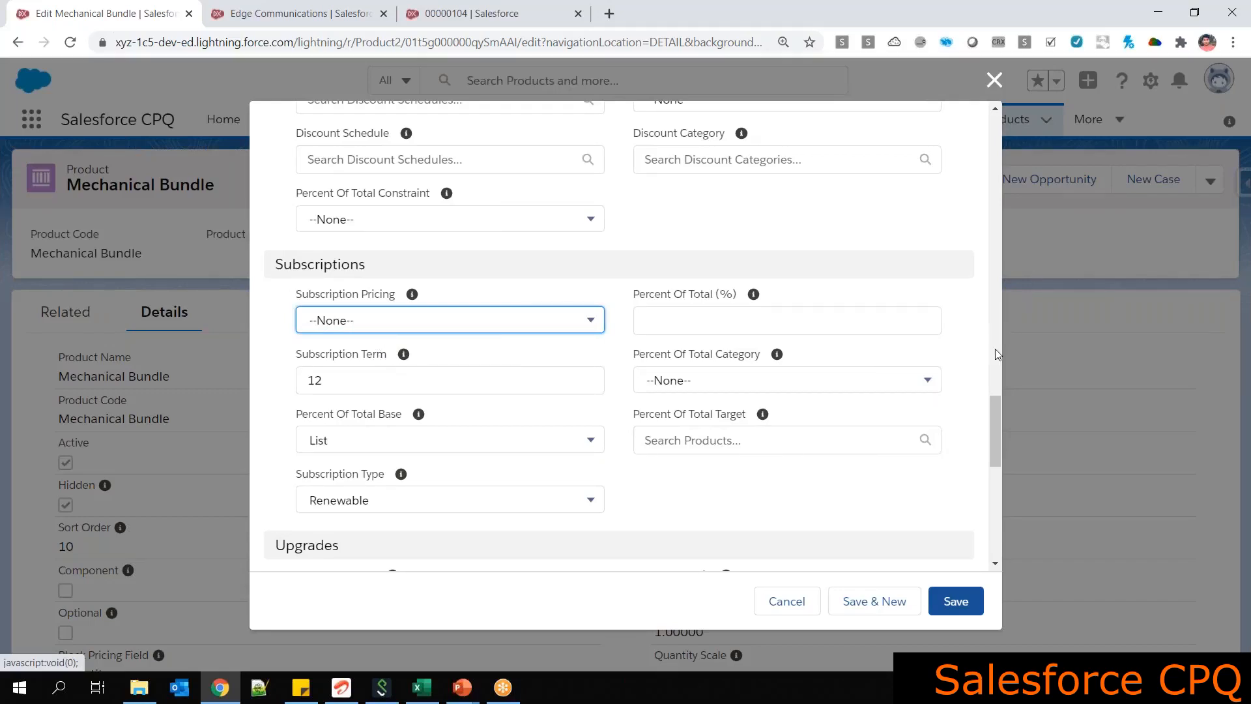
Set the bundle's Asset Amendment Behavior to Allow Refund
{"action": "left_click_drag", "start_coordinate": [994, 416], "coordinate": [1003, 158]}
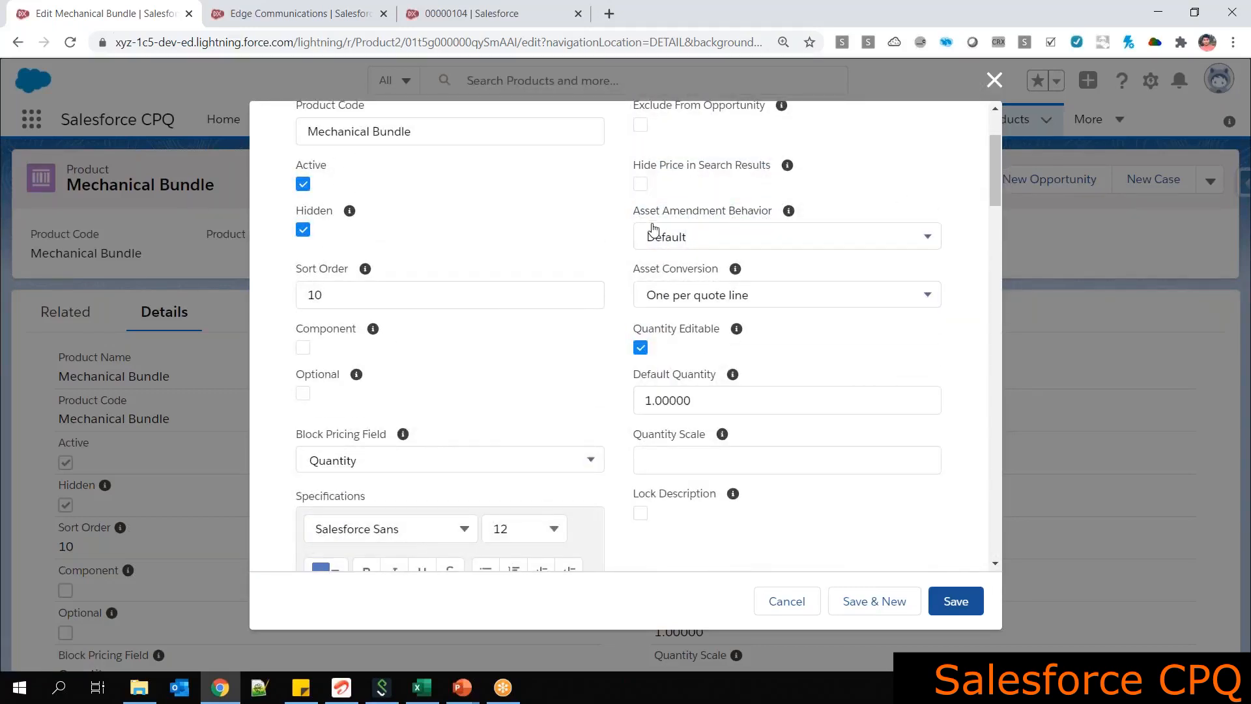
{"action": "left_click_drag", "start_coordinate": [635, 210], "coordinate": [772, 210]}
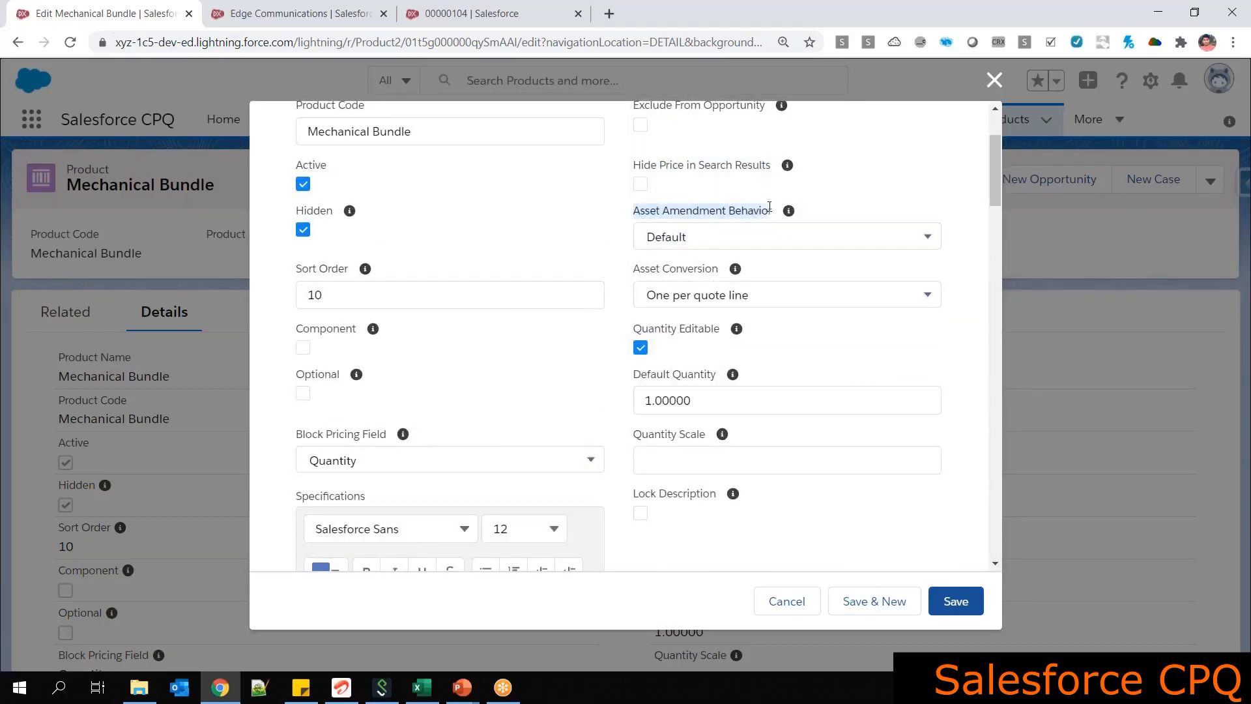
{"action": "left_click", "coordinate": [695, 233]}
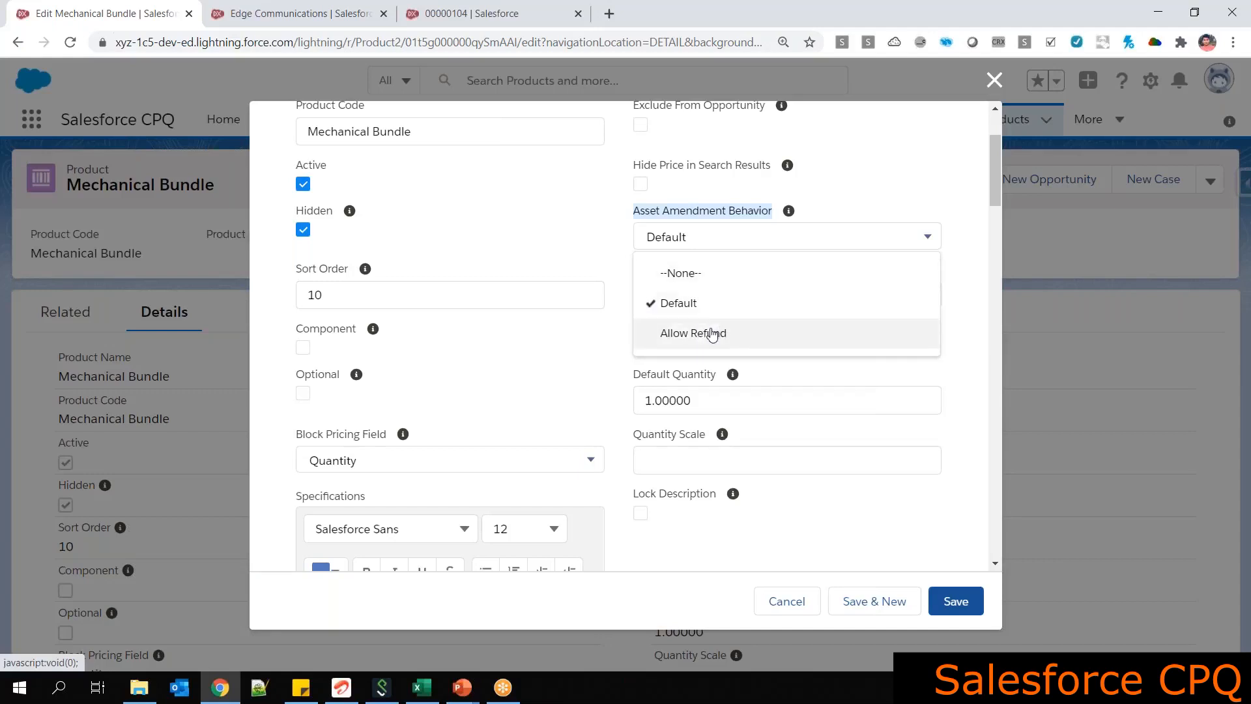
{"action": "left_click", "coordinate": [696, 337]}
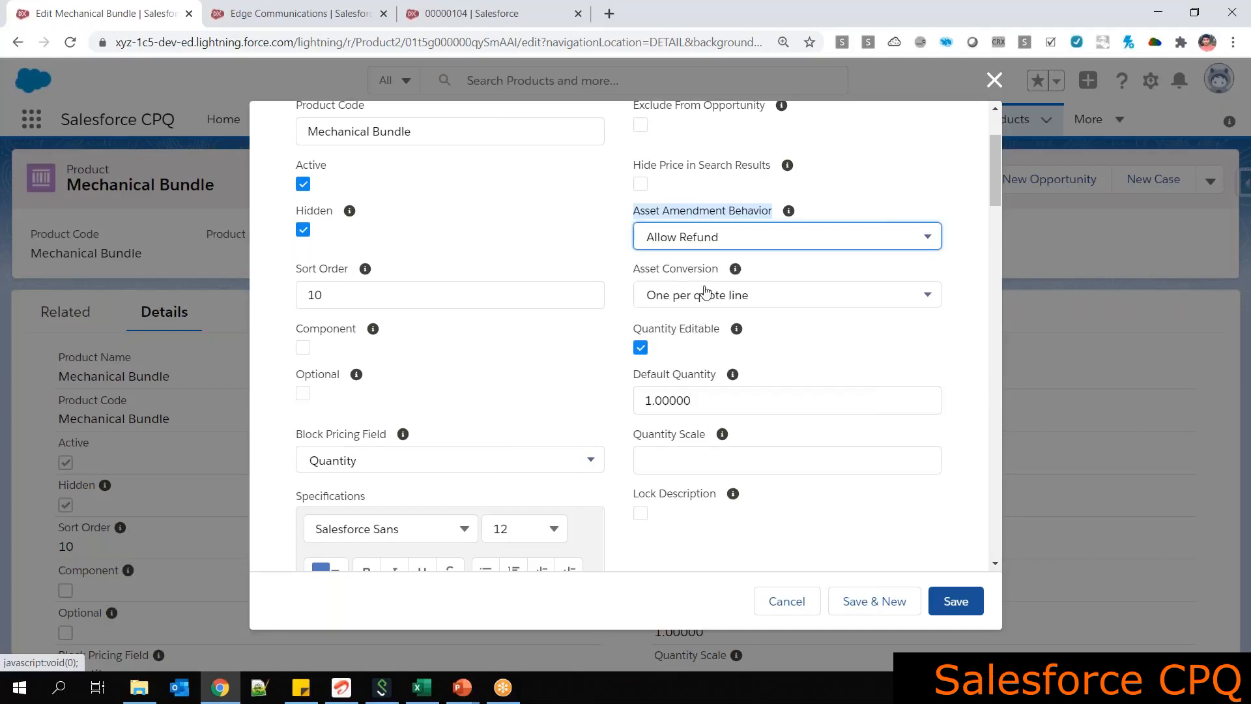
{"action": "left_click", "coordinate": [715, 238]}
{"action": "left_click", "coordinate": [700, 332]}
Switch Asset Amendment Behavior to Default
{"action": "left_click", "coordinate": [722, 244]}
{"action": "left_click", "coordinate": [707, 303]}
{"action": "left_click", "coordinate": [710, 248]}
{"action": "left_click", "coordinate": [707, 302]}
{"action": "scroll", "coordinate": [495, 280], "scroll_direction": "up", "scroll_amount": 3}
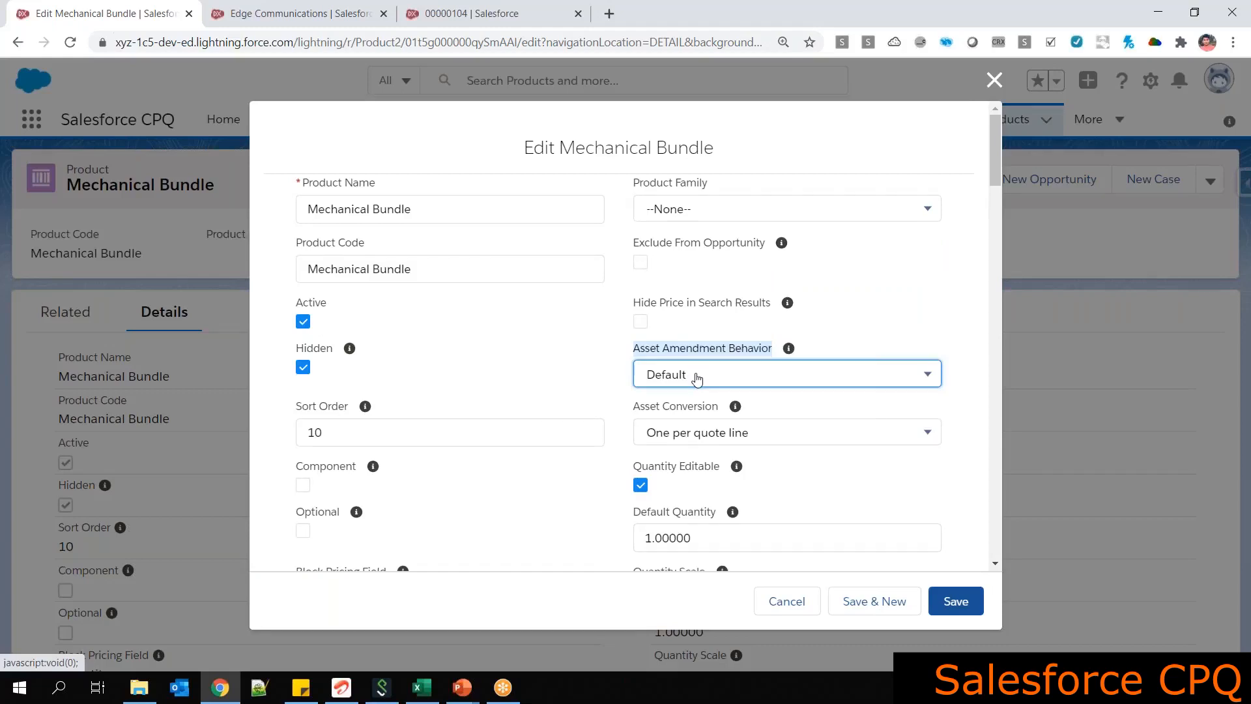
{"action": "left_click", "coordinate": [697, 378]}
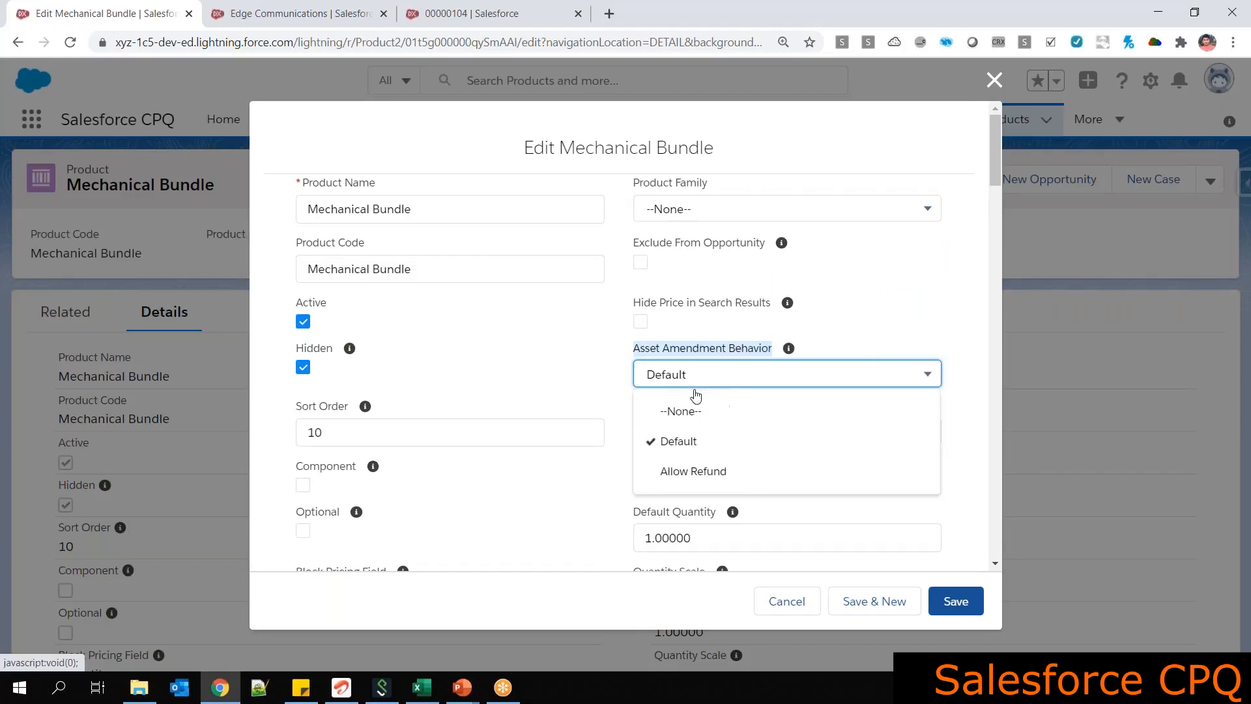
{"action": "left_click", "coordinate": [695, 441]}
Set Asset Amendment Behavior to Allow Refund and highlight the Asset Conversion label
{"action": "left_click", "coordinate": [710, 394]}
{"action": "left_click", "coordinate": [719, 466]}
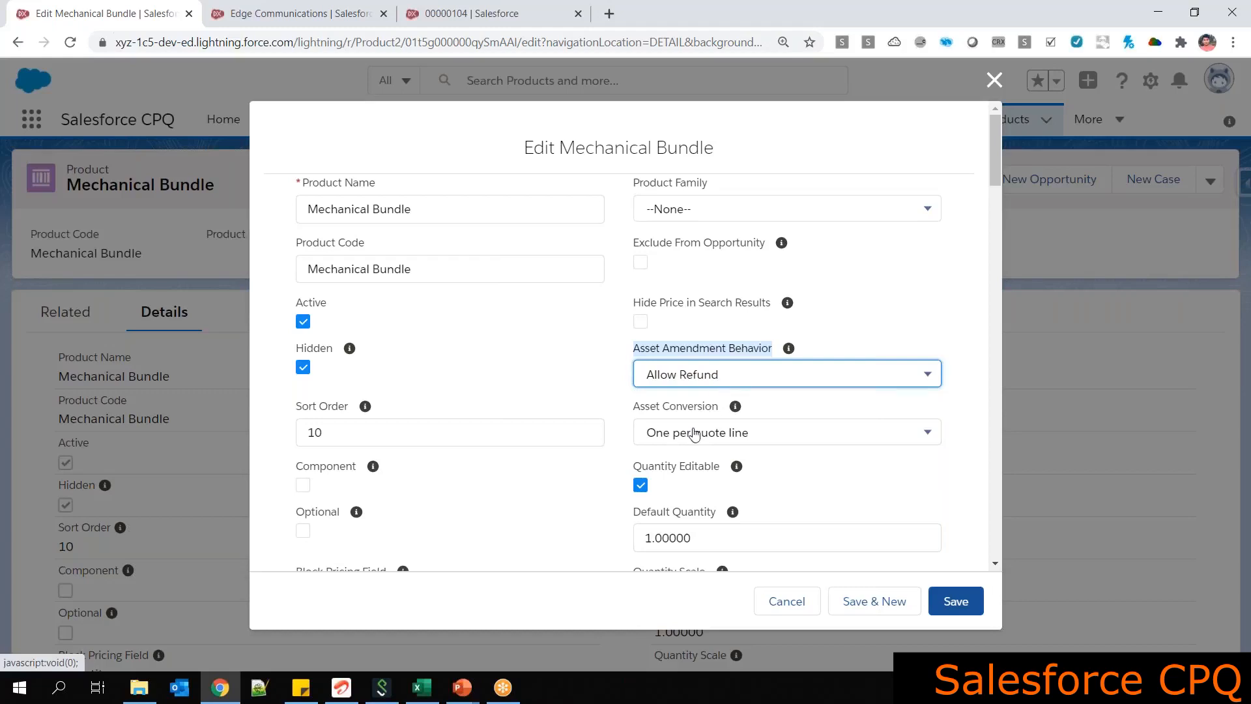
{"action": "left_click_drag", "start_coordinate": [635, 407], "coordinate": [718, 406]}
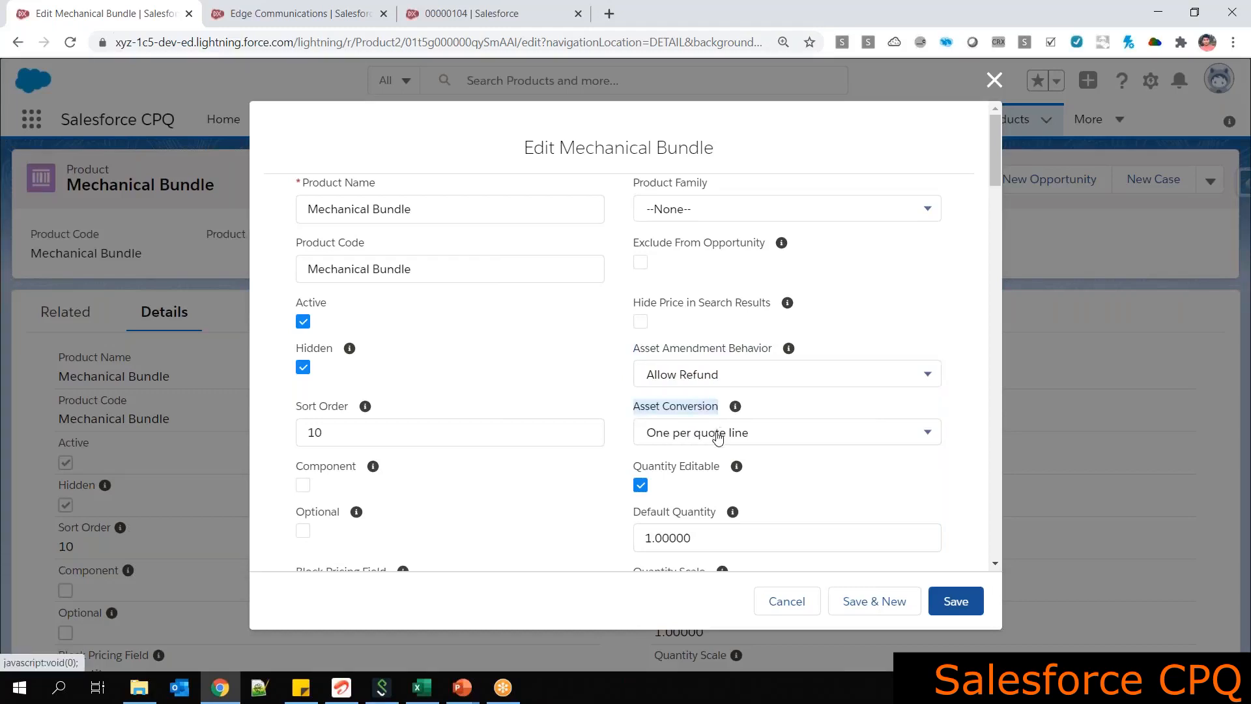
Switch to the Excel workbook, append a hyphen to the Order entry in C368, and enter the heading Qty in F366
{"action": "left_click", "coordinate": [421, 687]}
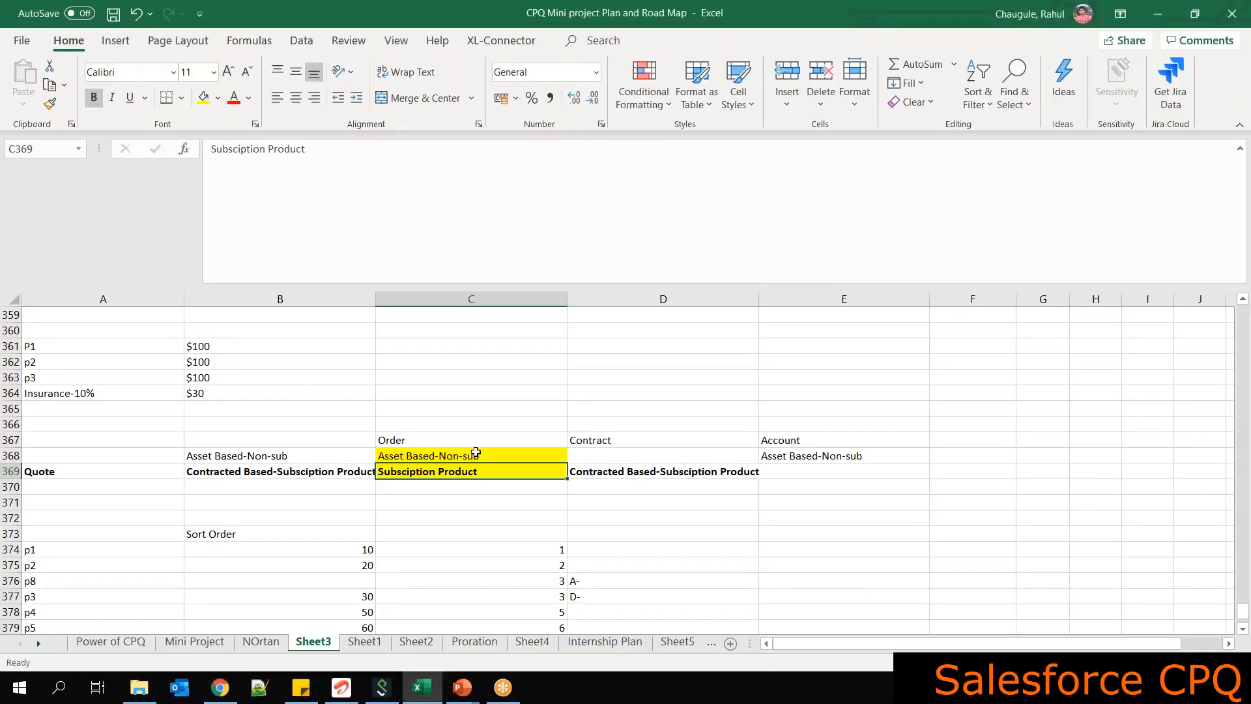
{"action": "double_click", "coordinate": [506, 455]}
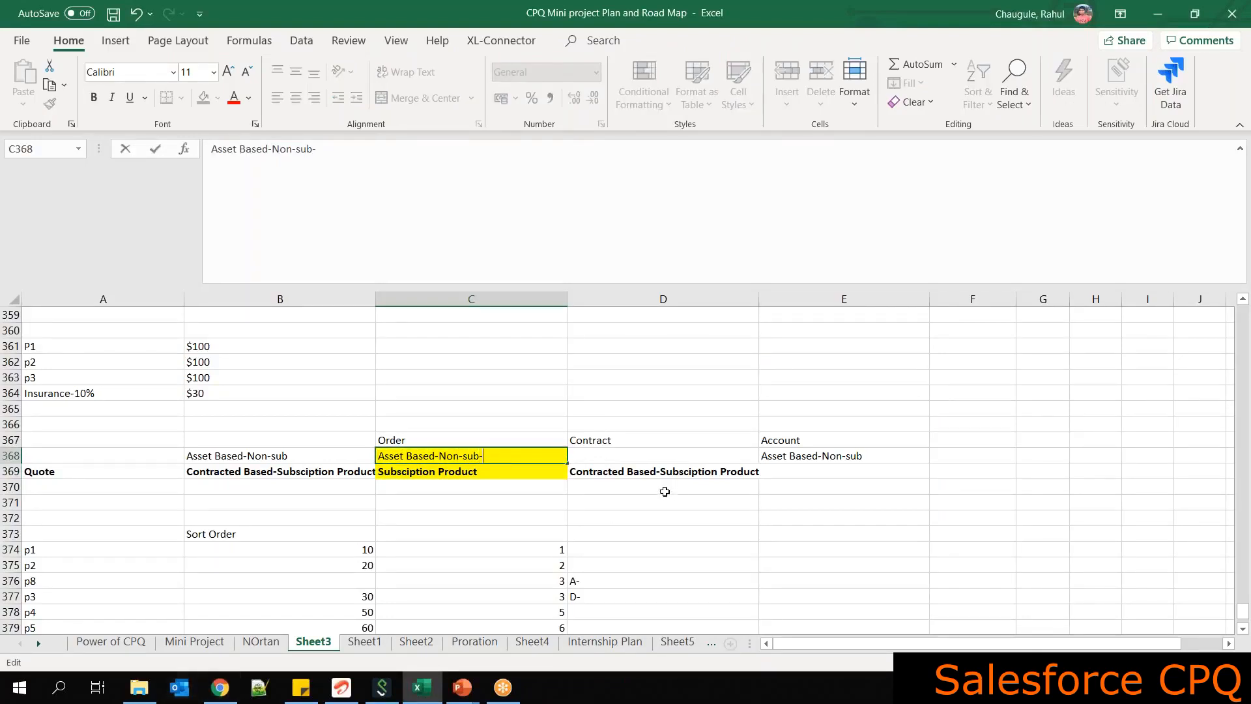
{"action": "left_click", "coordinate": [971, 424]}
{"action": "type", "text": "Qty"}
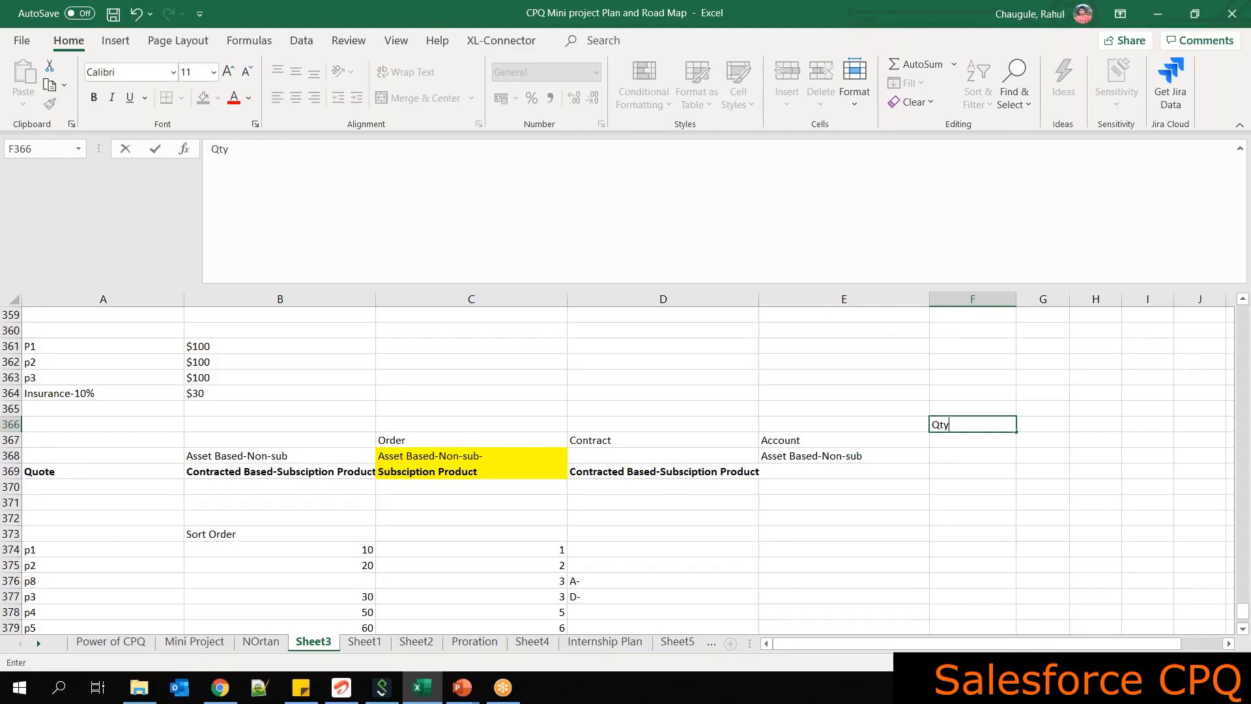
Move the column holding the Qty heading to between the Order and Contract columns
{"action": "left_click", "coordinate": [958, 290]}
{"action": "key", "text": "ctrl+x"}
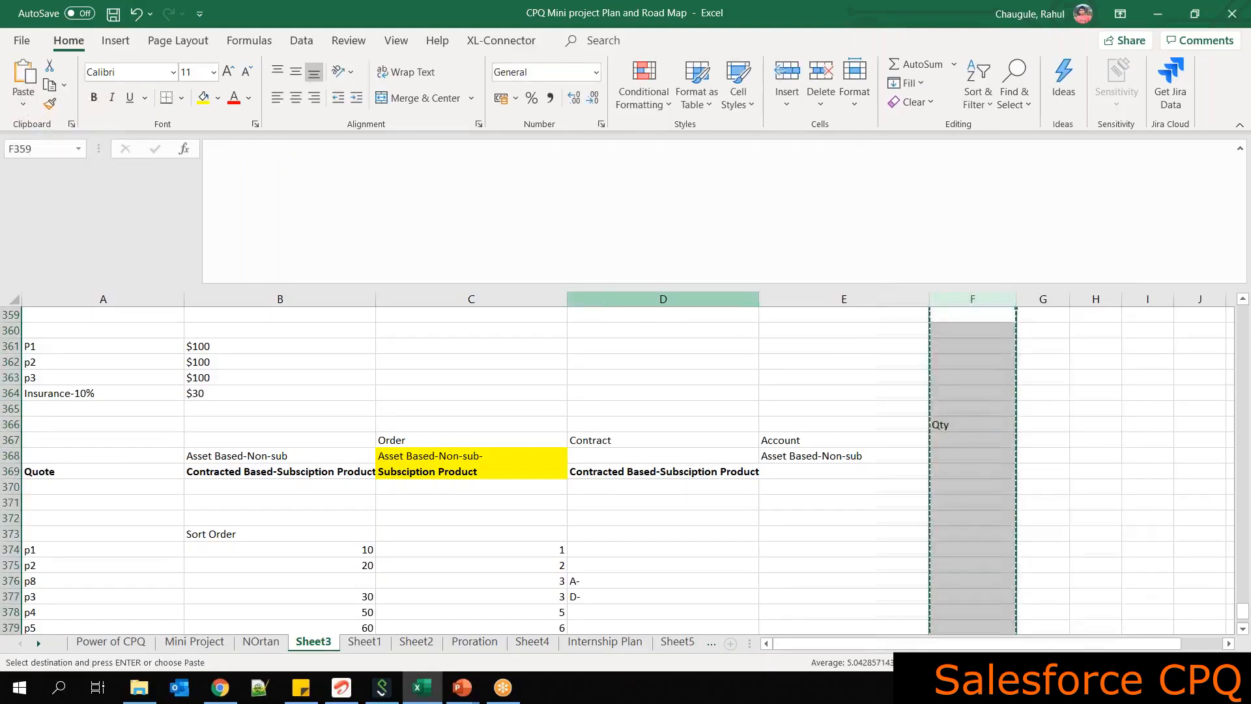
{"action": "right_click", "coordinate": [606, 301]}
{"action": "left_click", "coordinate": [664, 440]}
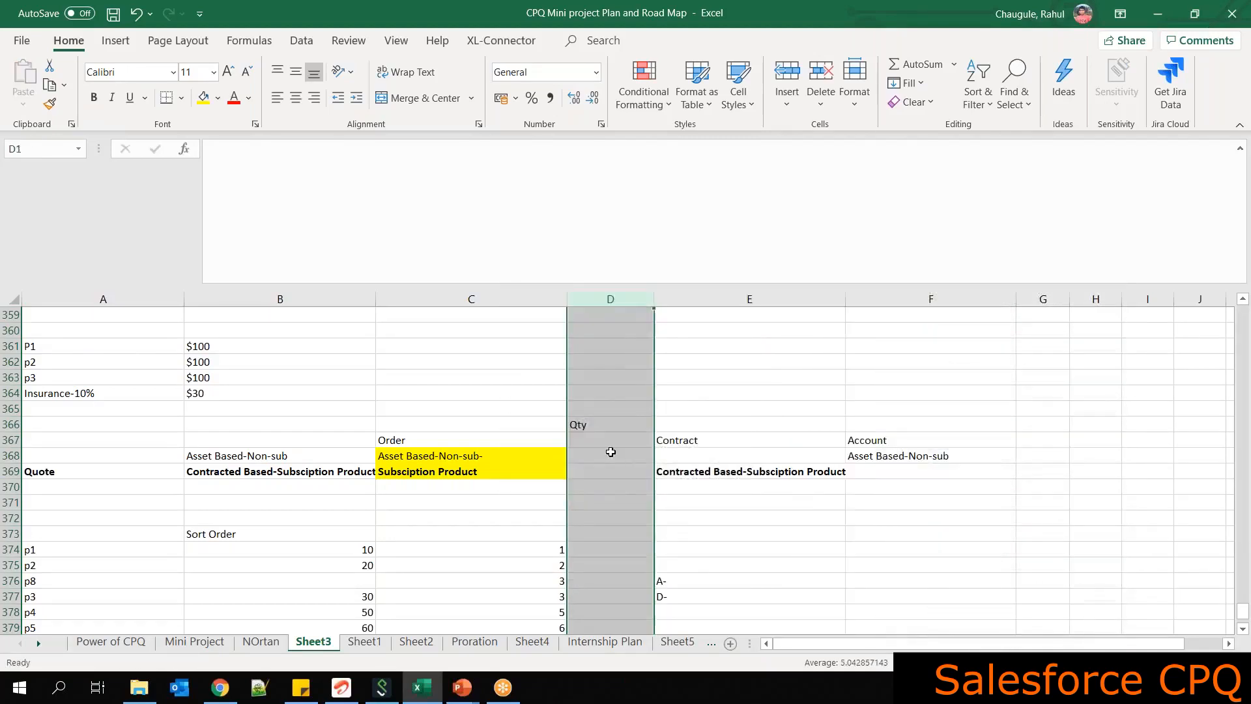
Enter quantity 10 for the Asset Based-Non-sub order row and 5 for the Subsciption Product row
{"action": "left_click", "coordinate": [573, 457]}
{"action": "left_click", "coordinate": [437, 455]}
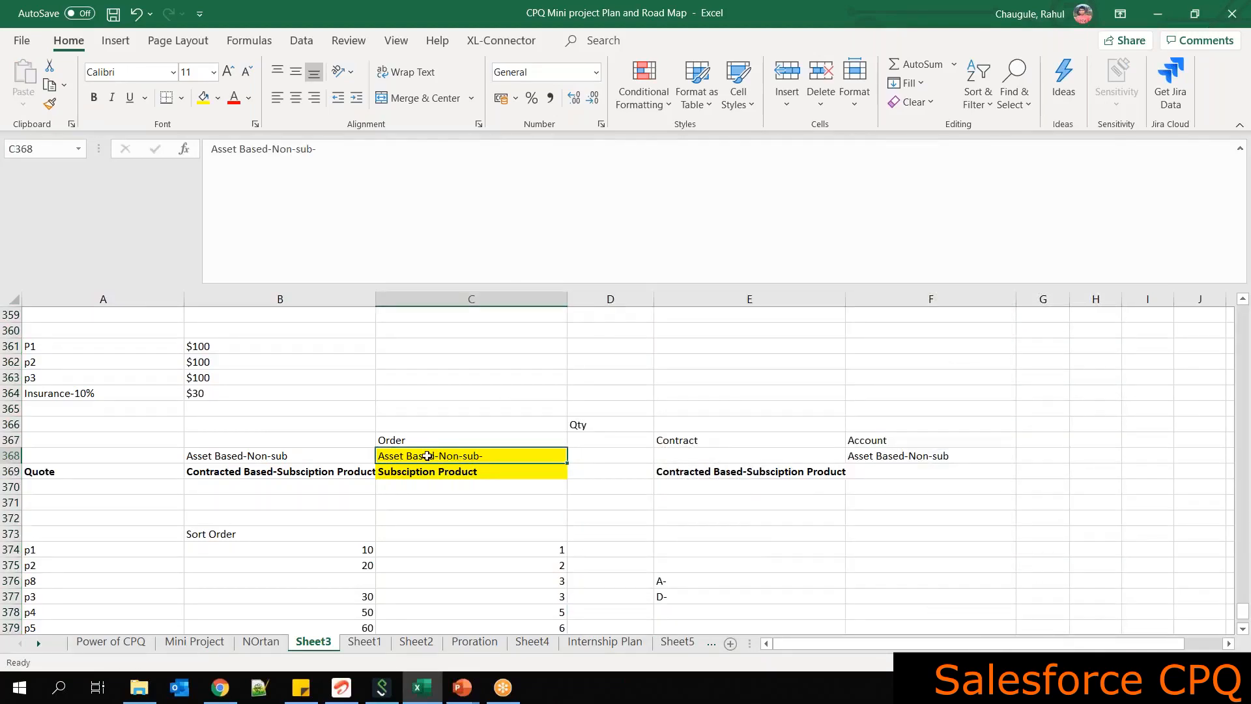
{"action": "left_click", "coordinate": [581, 456]}
{"action": "type", "text": "1"}
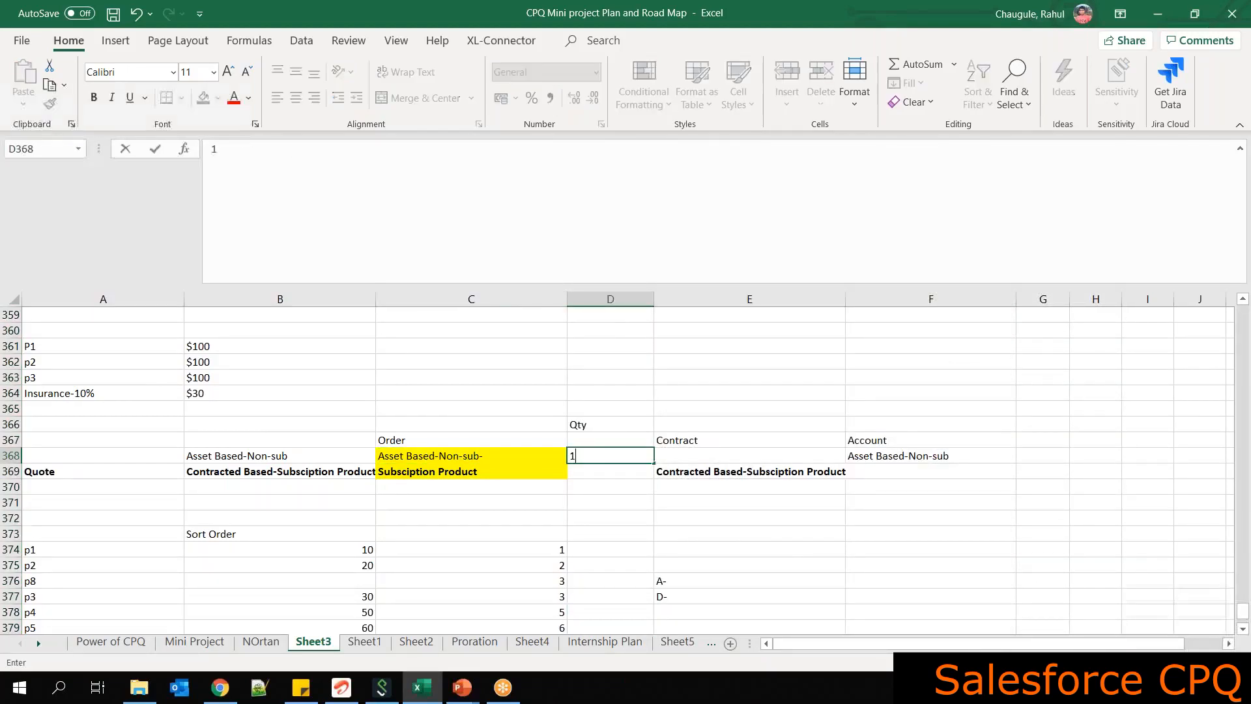
{"action": "type", "text": "0"}
{"action": "left_click", "coordinate": [575, 474]}
{"action": "type", "text": "5"}
{"action": "left_click", "coordinate": [682, 513]}
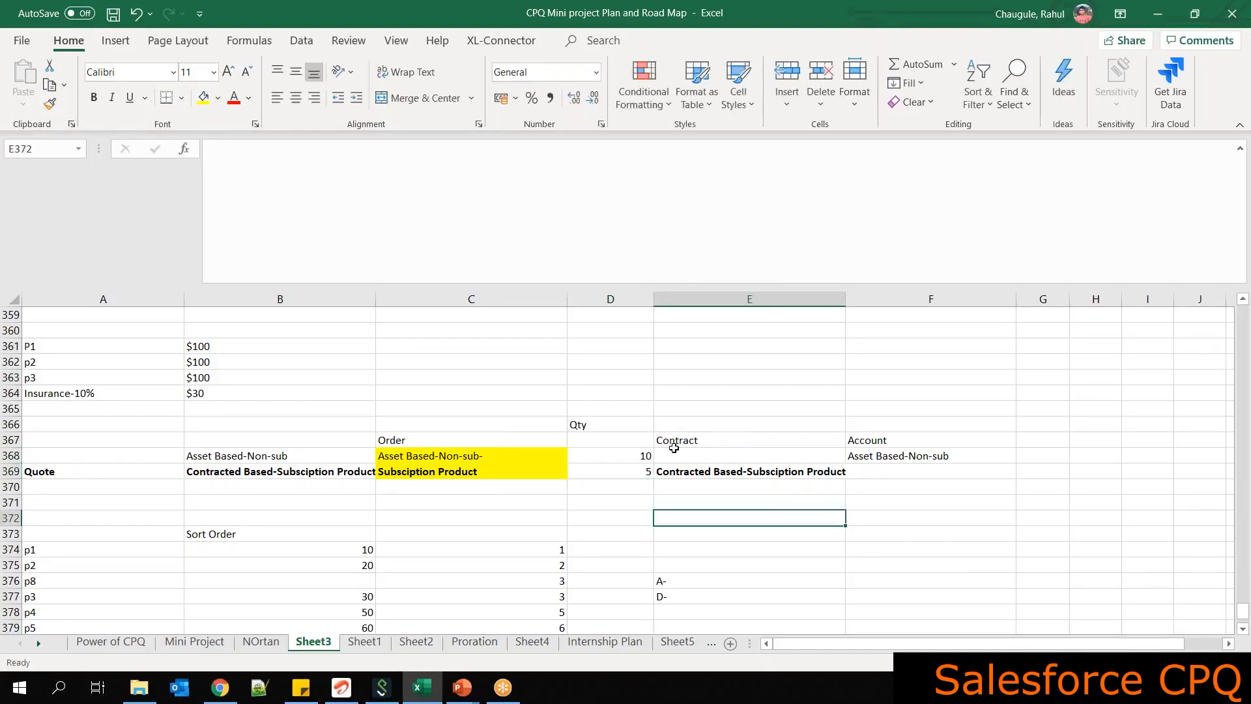
Examine how the order products and their quantities in rows 368 and 369 relate to the Contract and Account entries
{"action": "left_click", "coordinate": [522, 470]}
{"action": "left_click", "coordinate": [724, 472]}
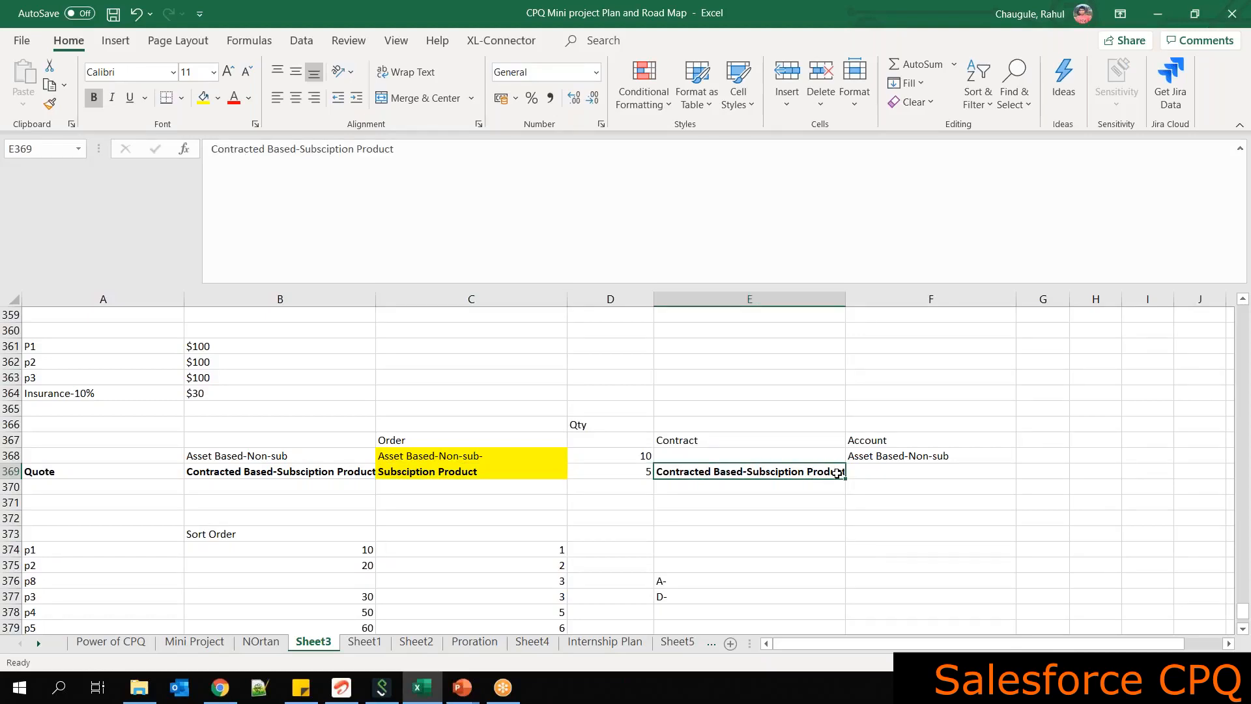
{"action": "left_click", "coordinate": [509, 455]}
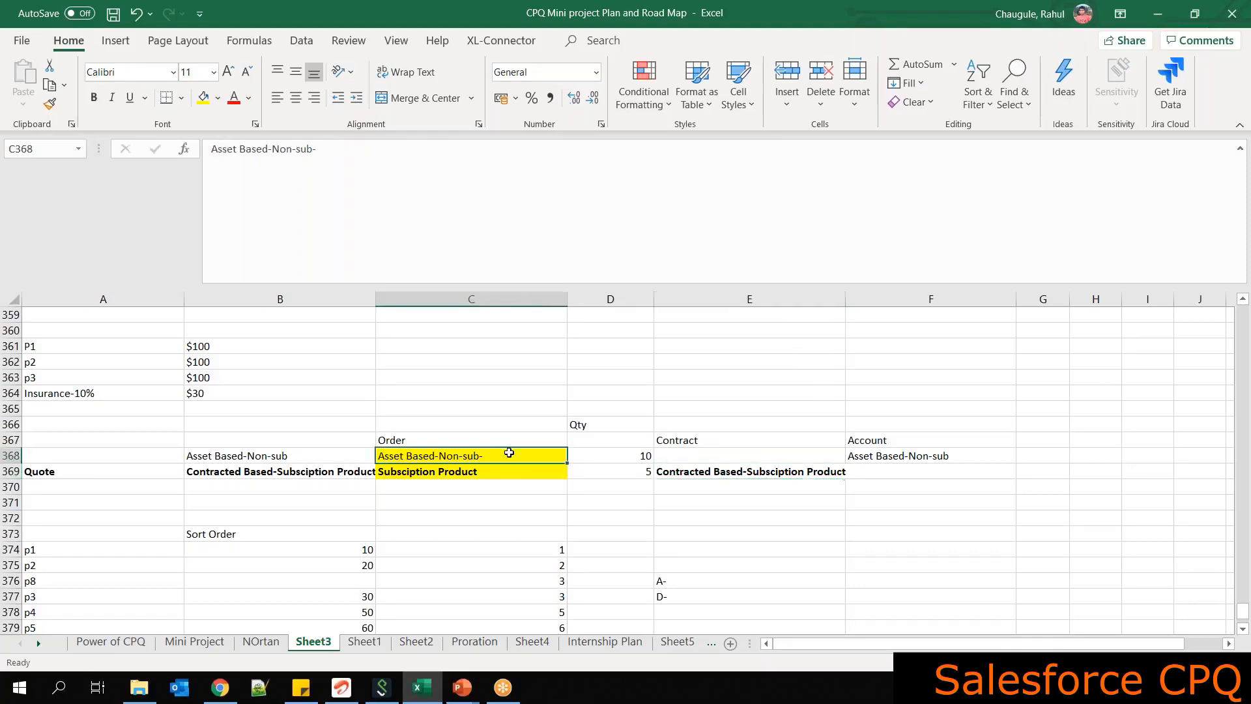
{"action": "left_click", "coordinate": [624, 454]}
{"action": "left_click", "coordinate": [498, 459]}
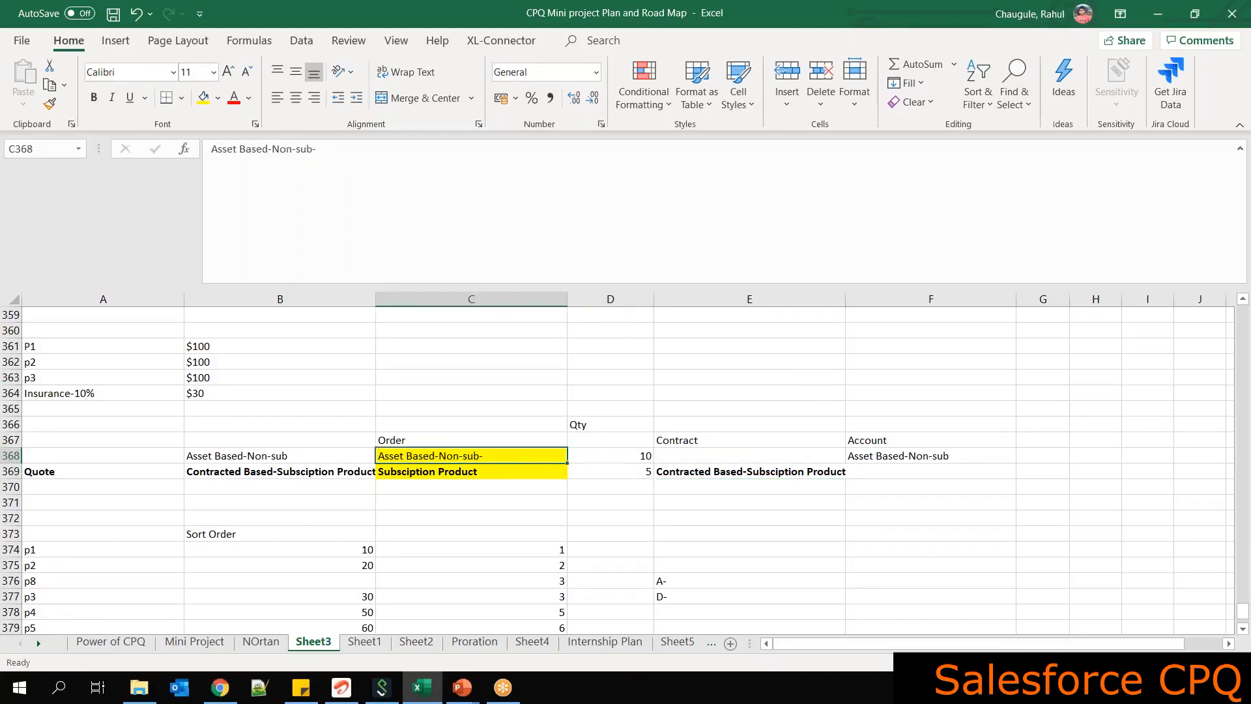
{"action": "left_click", "coordinate": [600, 453]}
{"action": "left_click", "coordinate": [907, 443]}
{"action": "left_click", "coordinate": [901, 455]}
{"action": "left_click", "coordinate": [901, 438]}
{"action": "left_click", "coordinate": [899, 455]}
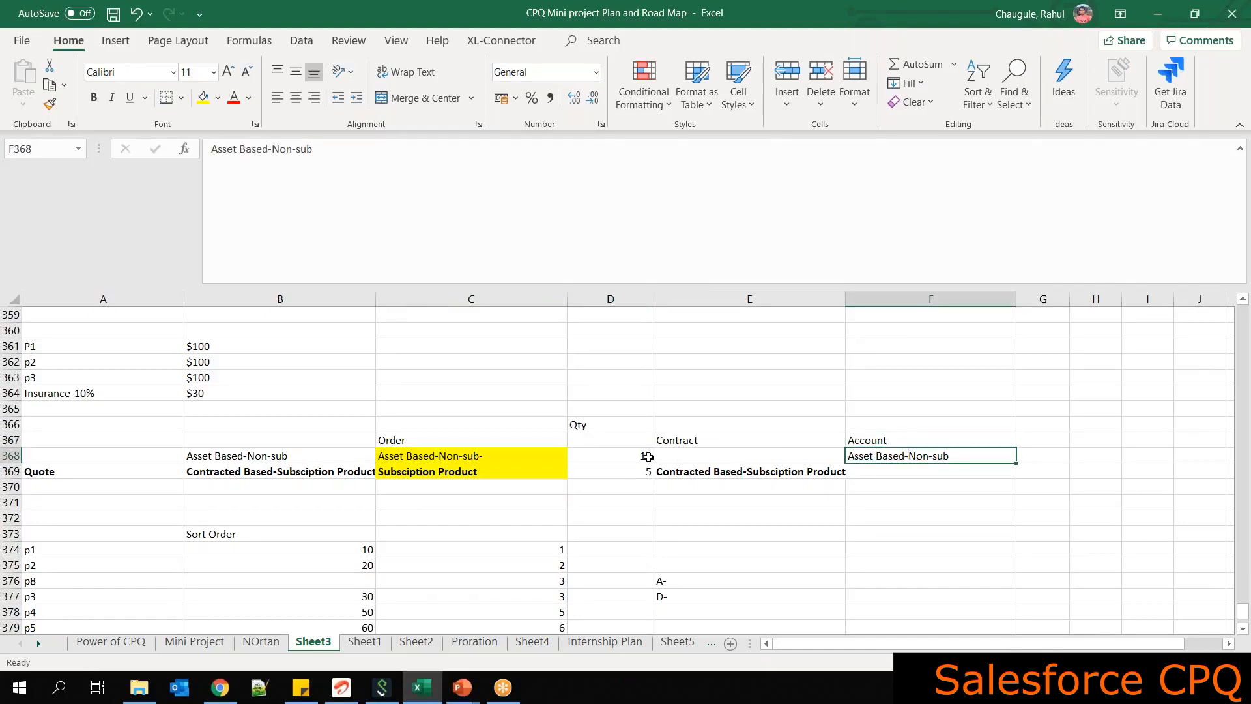
Change the Account entry in F368 to "Asset Based-Non-sub -10" and select F368 through F376
{"action": "double_click", "coordinate": [963, 455]}
{"action": "left_click", "coordinate": [1061, 459]}
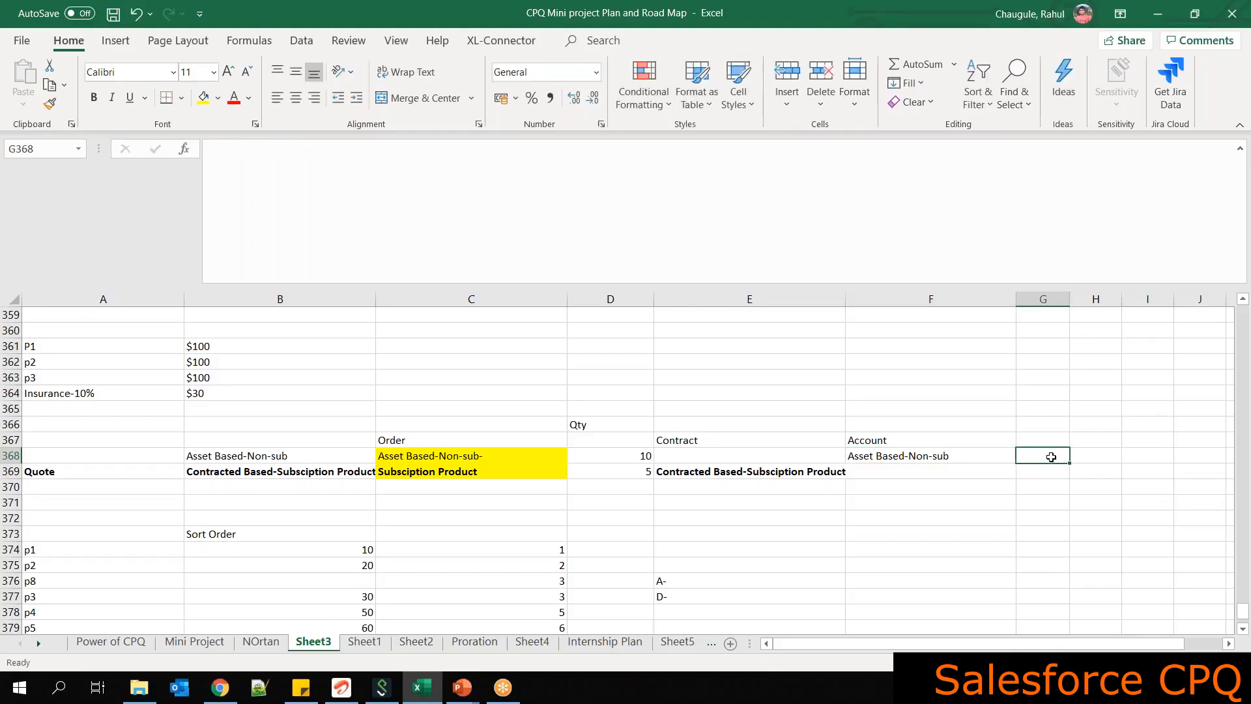
{"action": "double_click", "coordinate": [974, 457]}
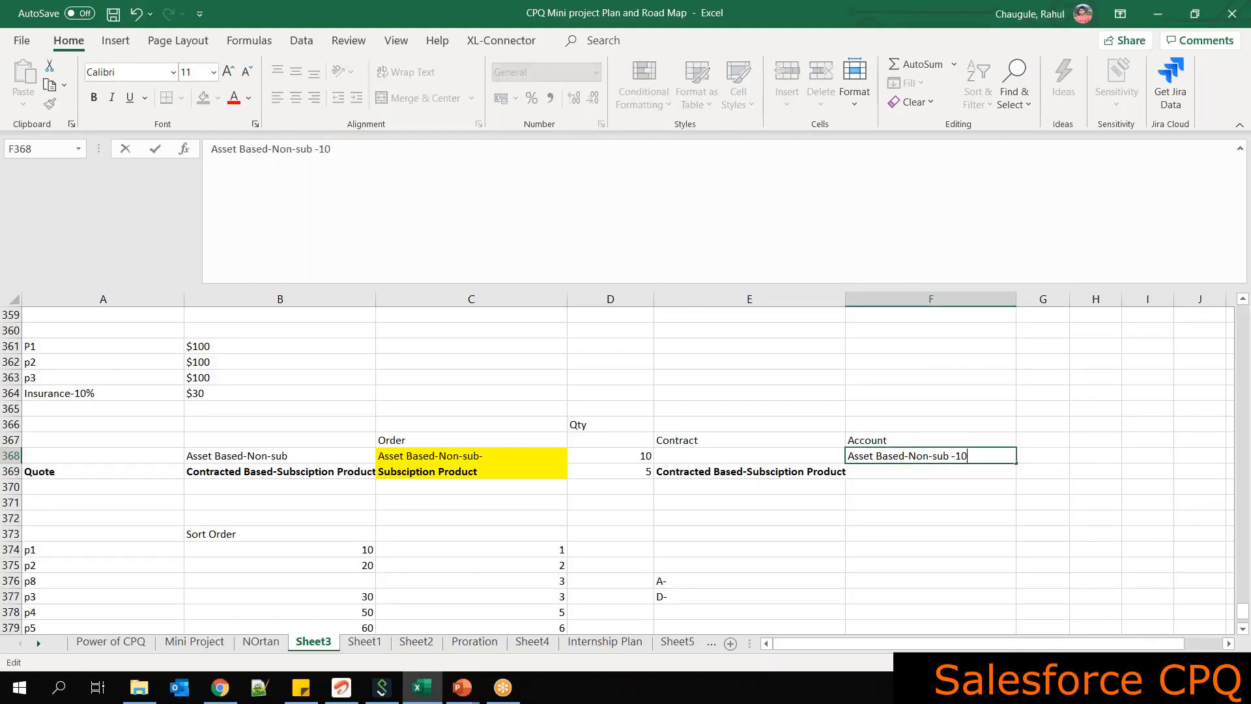
{"action": "left_click", "coordinate": [956, 480]}
{"action": "left_click_drag", "start_coordinate": [971, 463], "coordinate": [978, 587]}
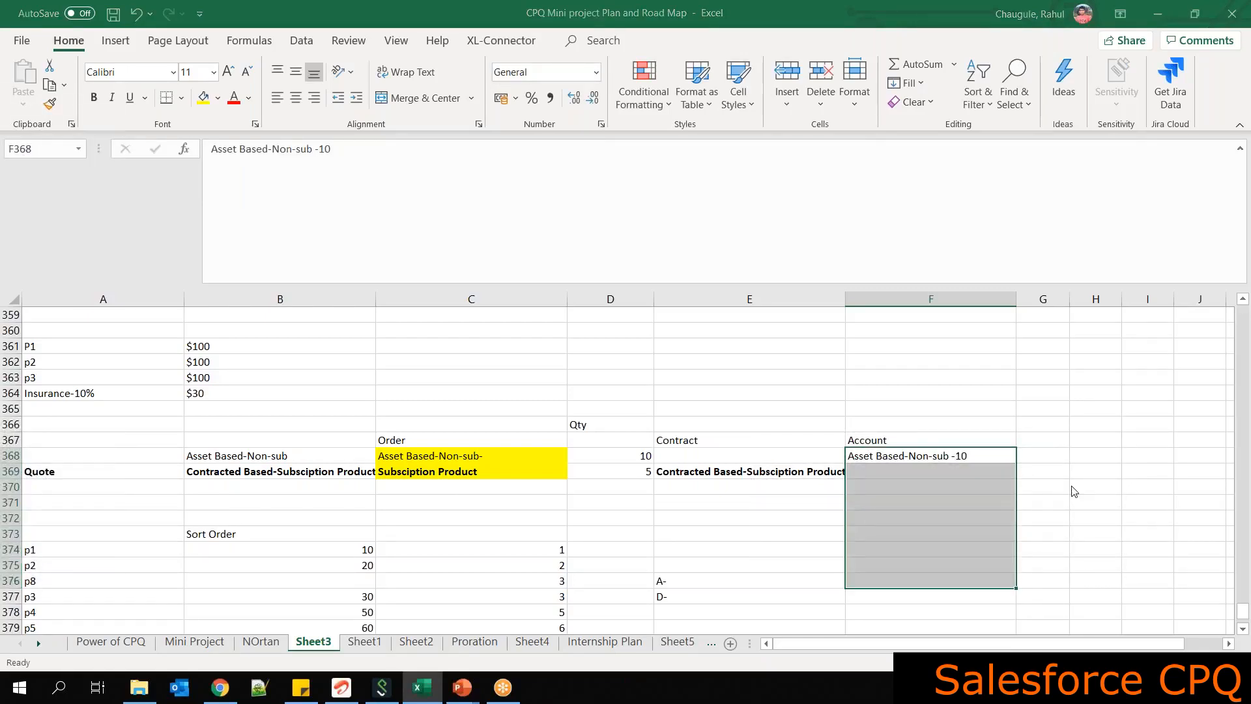
Switch back to the Mechanical Bundle edit form in Chrome
{"action": "key", "text": "alt+Tab"}
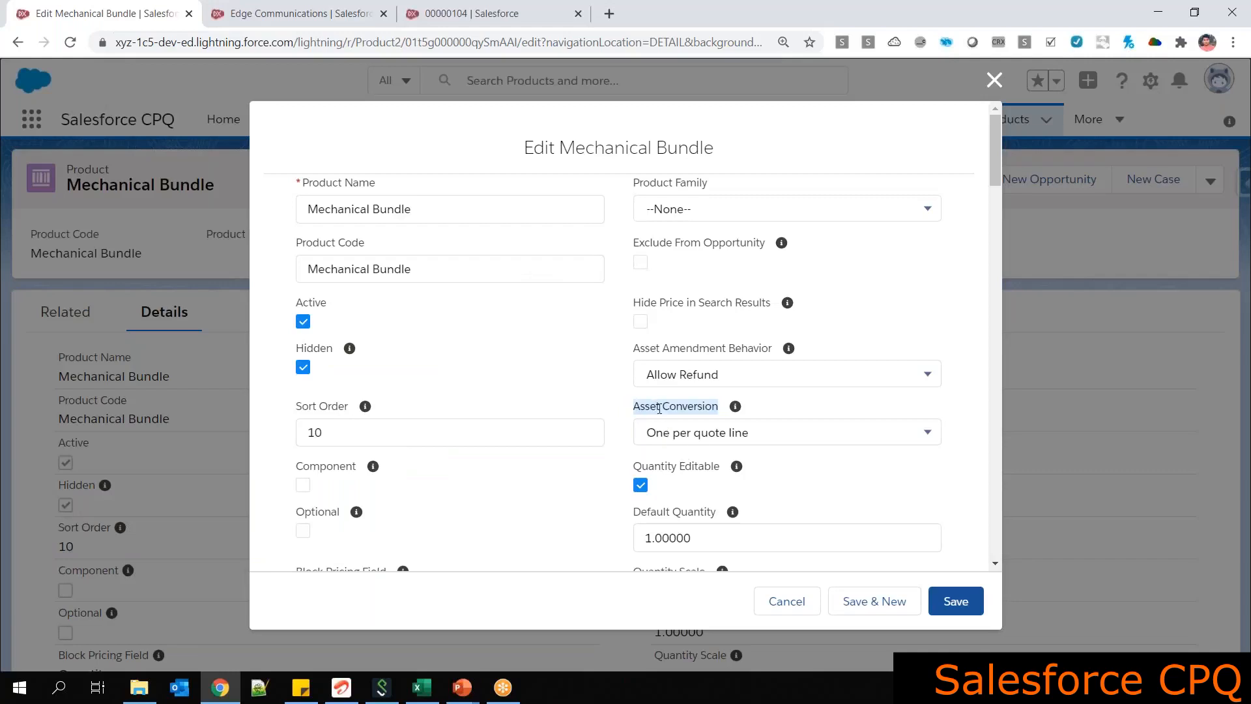
Select One per quote line as the Mechanical Bundle's Asset Conversion
{"action": "left_click", "coordinate": [693, 436]}
{"action": "left_click", "coordinate": [713, 504]}
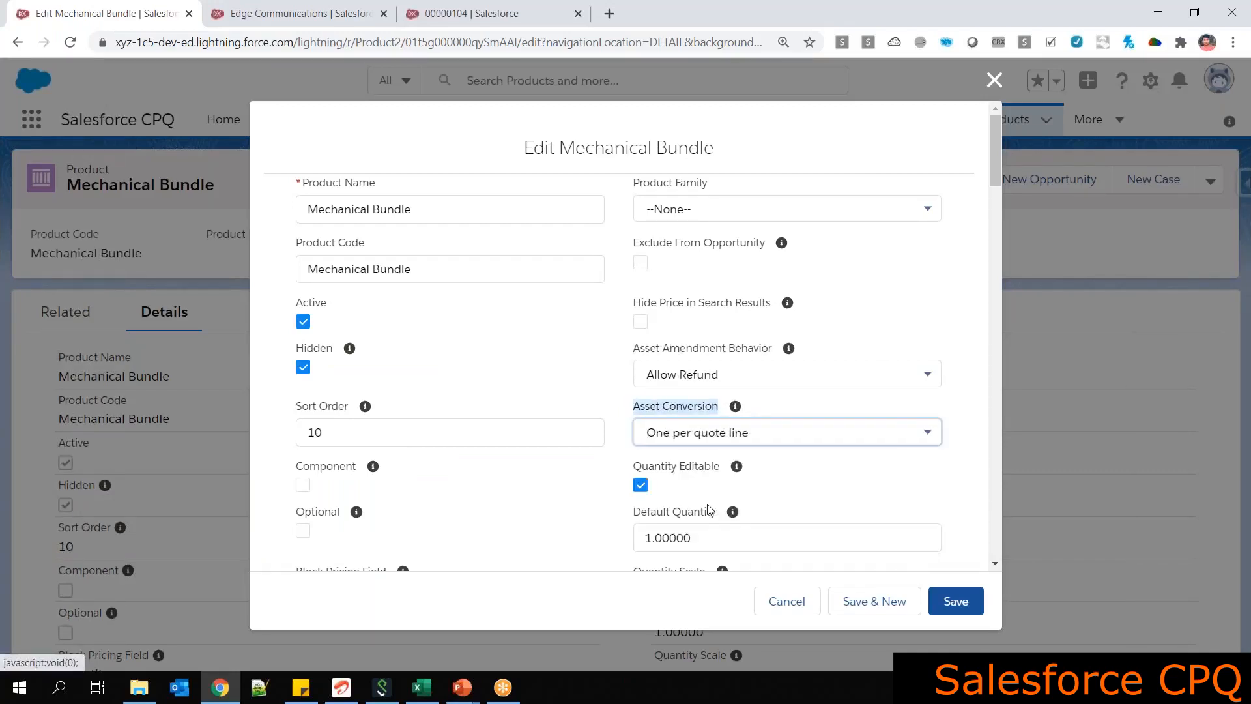
Switch to the Excel sheet and change the Account entry in F368 to "Asset-10"
{"action": "key", "text": "alt"}
{"action": "key", "text": "alt+Tab"}
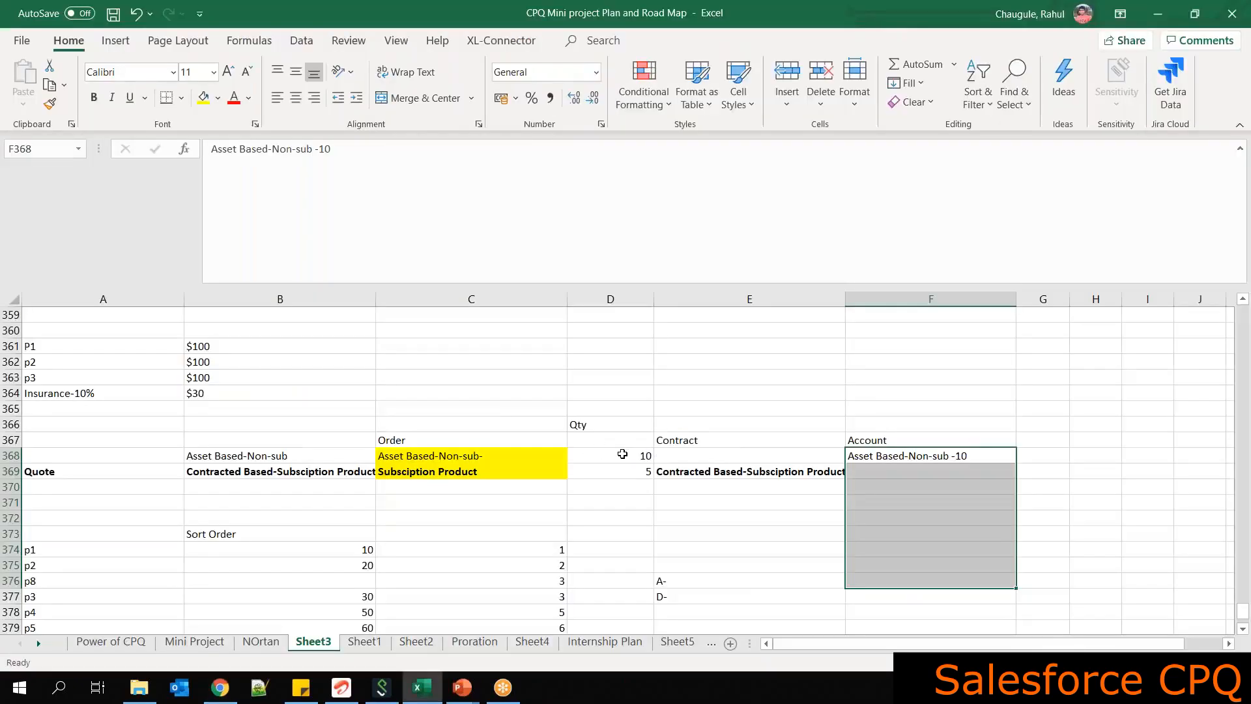
{"action": "left_click", "coordinate": [623, 455]}
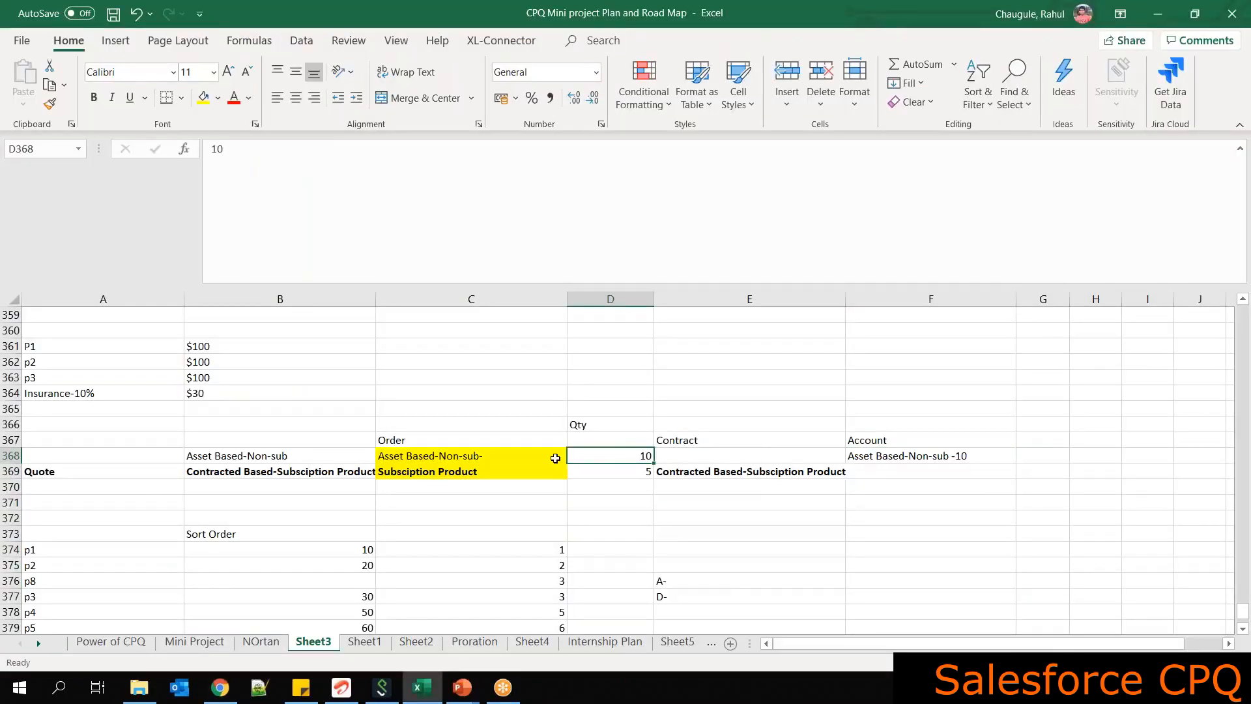
{"action": "left_click", "coordinate": [969, 456]}
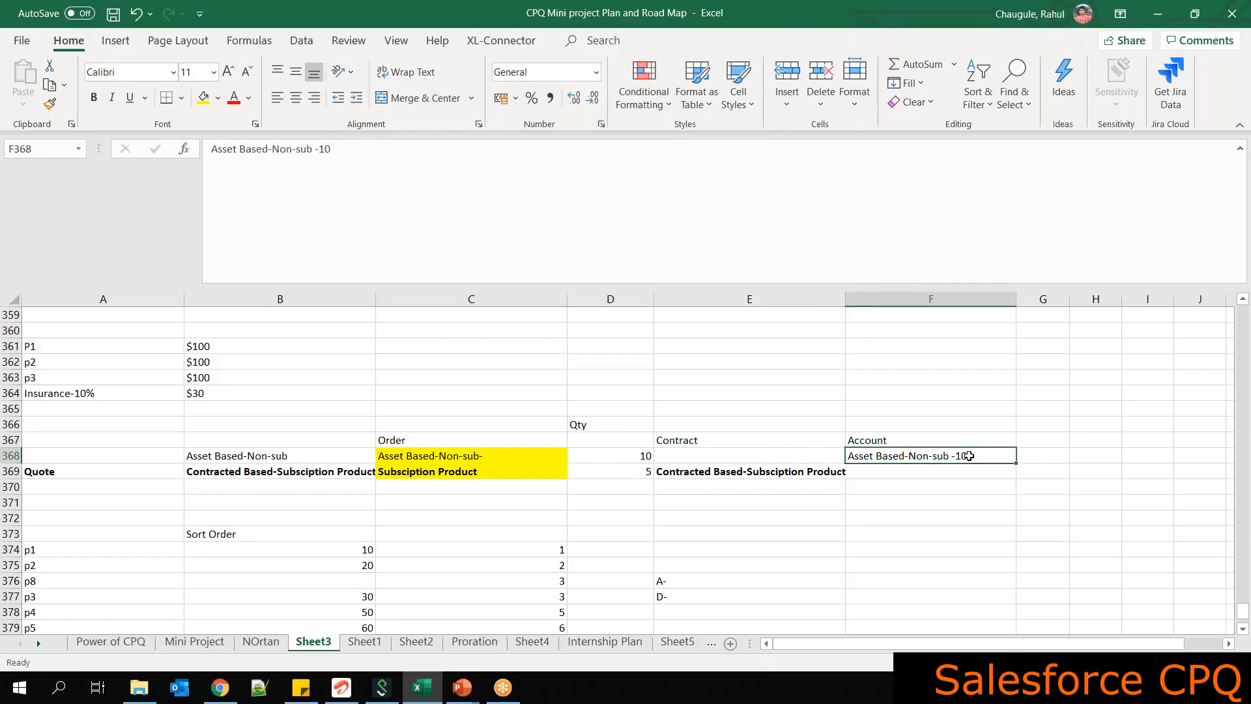
{"action": "type", "text": "Asset"}
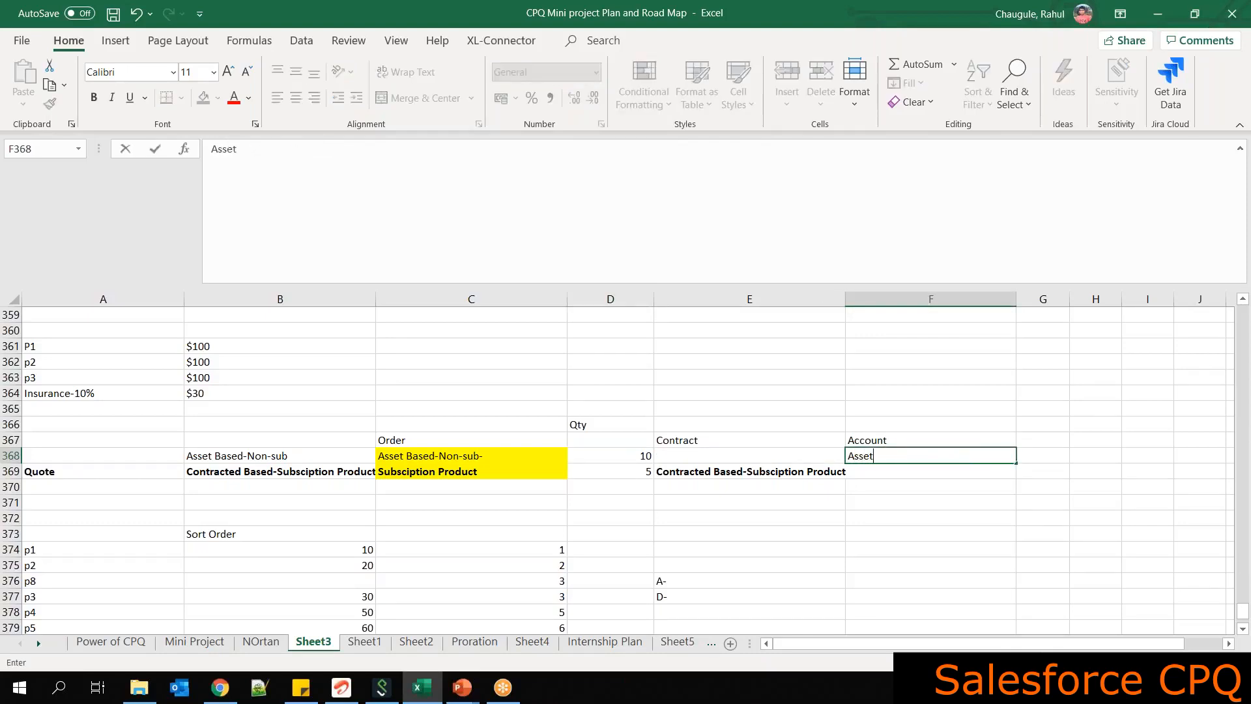
{"action": "left_click", "coordinate": [874, 477]}
{"action": "left_click", "coordinate": [897, 452]}
Switch to Chrome and check the asset quantity on the Edge Communications account, along with its contract record
{"action": "key", "text": "alt+Tab"}
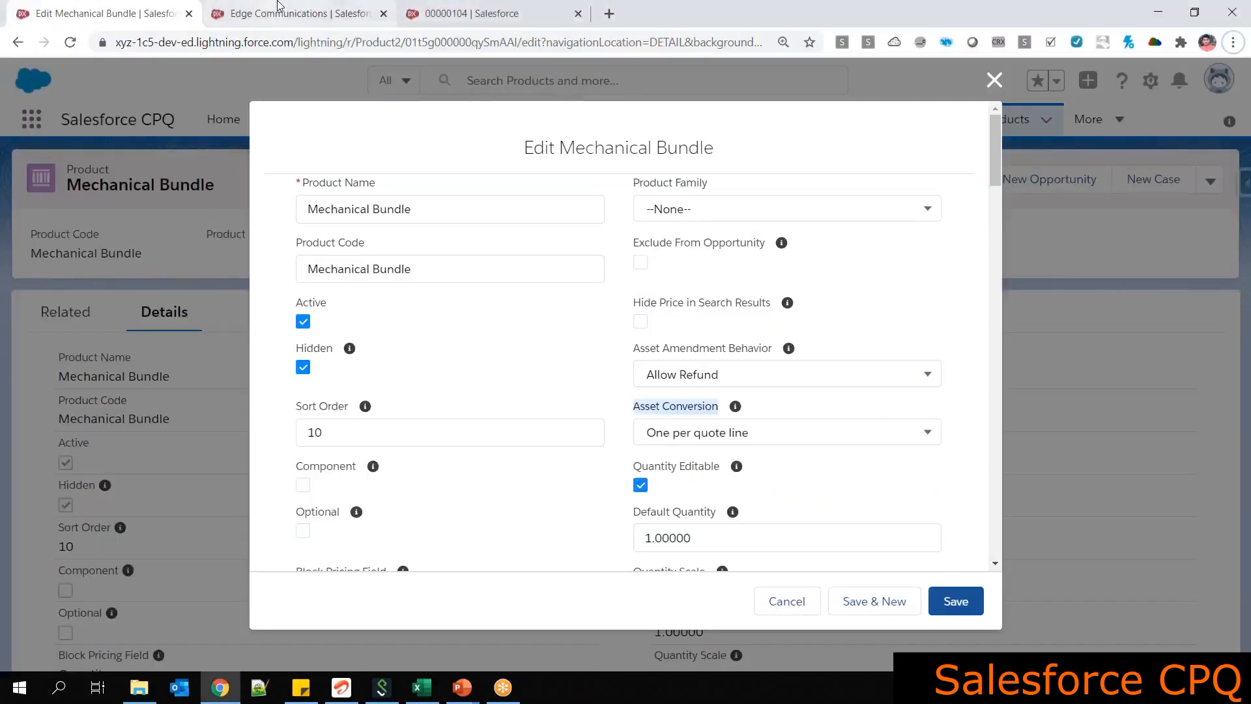
{"action": "left_click", "coordinate": [299, 13]}
{"action": "mouse_move", "coordinate": [104, 477]}
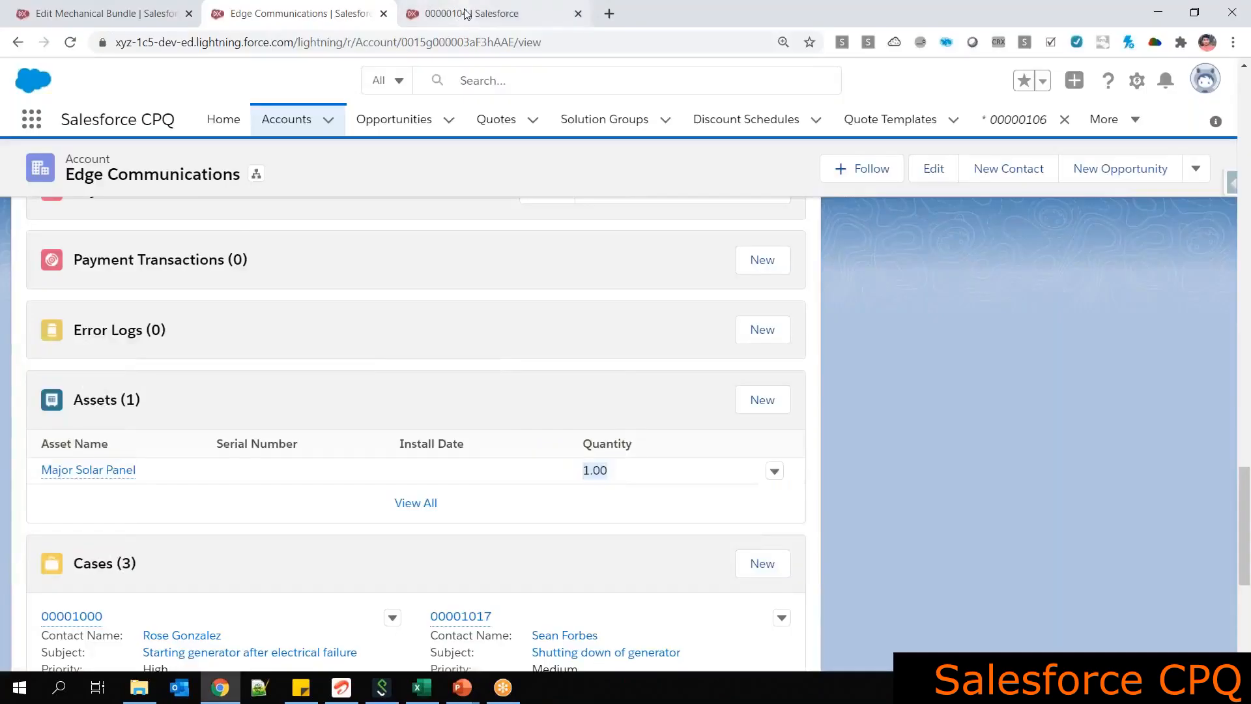
{"action": "left_click", "coordinate": [467, 15]}
Return to the Mechanical Bundle edit form and set its Asset Conversion to One per unit
{"action": "left_click", "coordinate": [143, 14]}
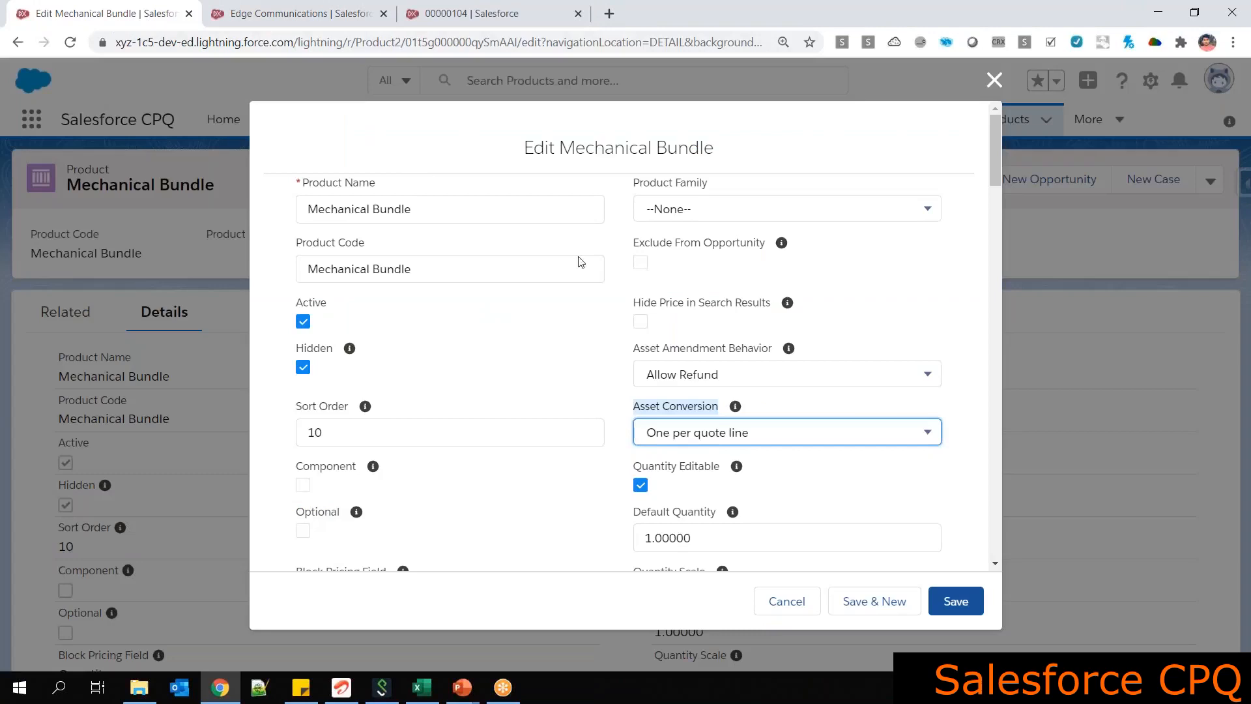
{"action": "left_click", "coordinate": [691, 438]}
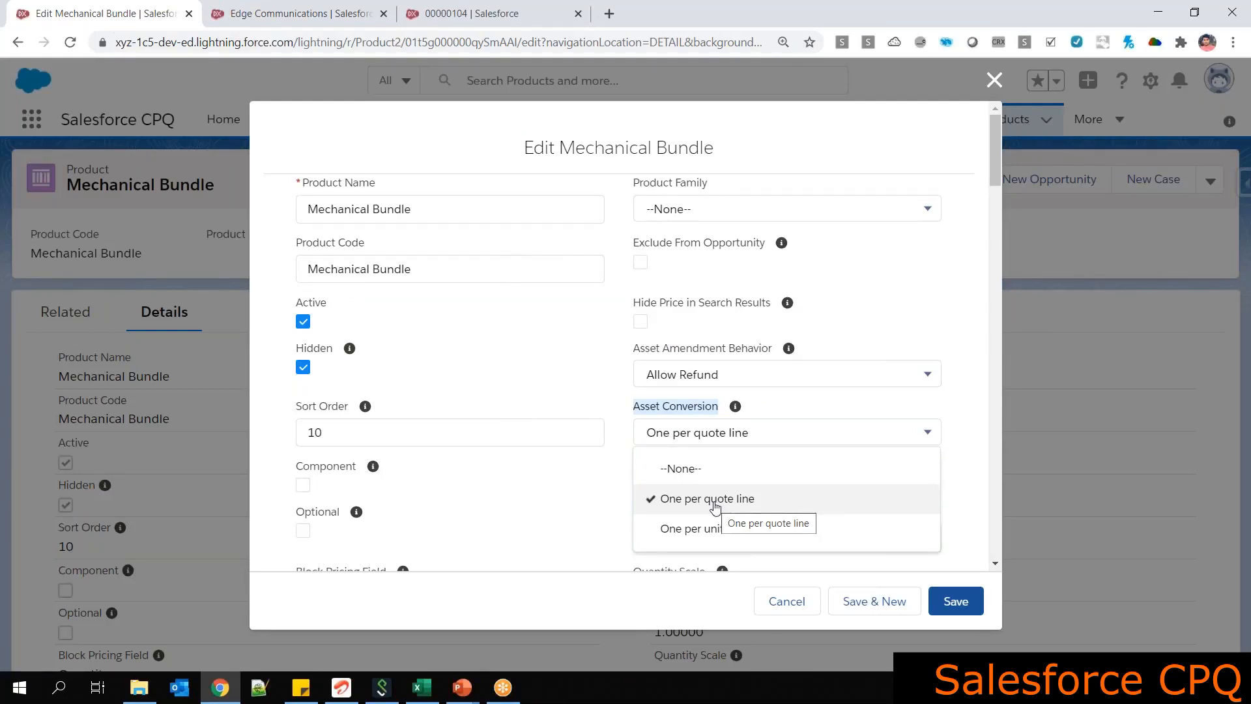
{"action": "left_click", "coordinate": [700, 528]}
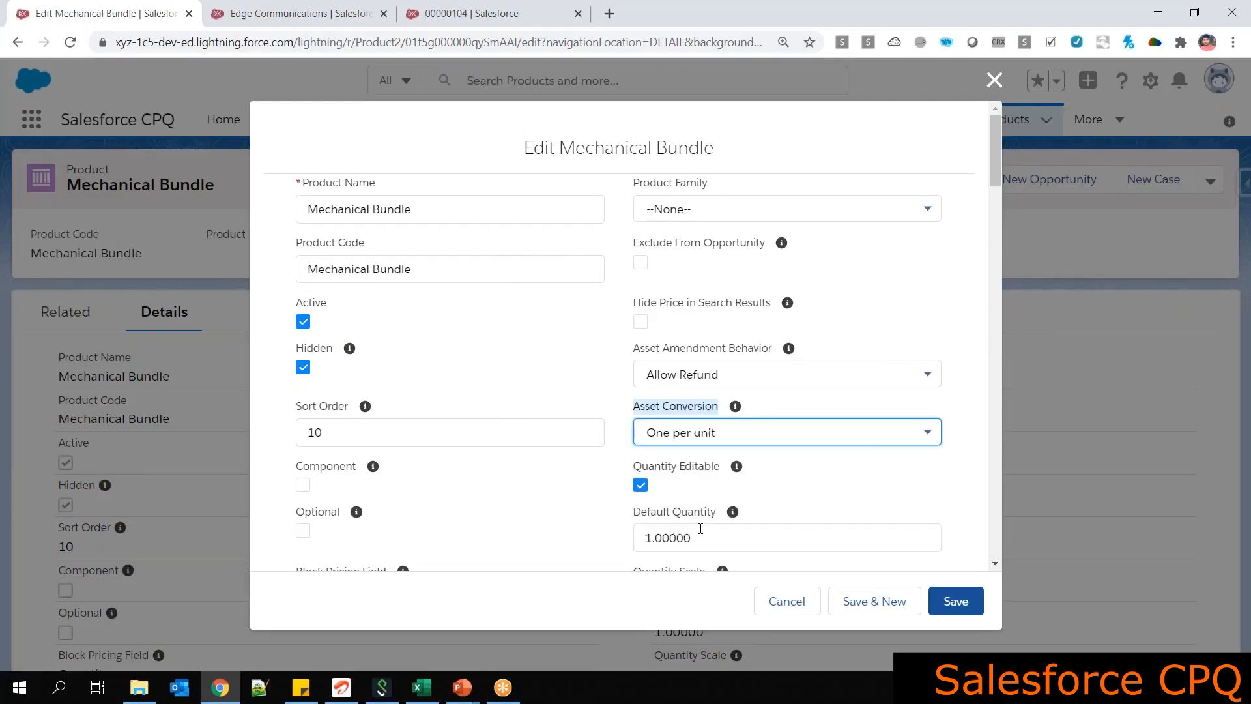
In the Excel sheet, change F368 to "Asset-1" and fill the series down to "Asset-10" in F377
{"action": "key", "text": "alt+Tab"}
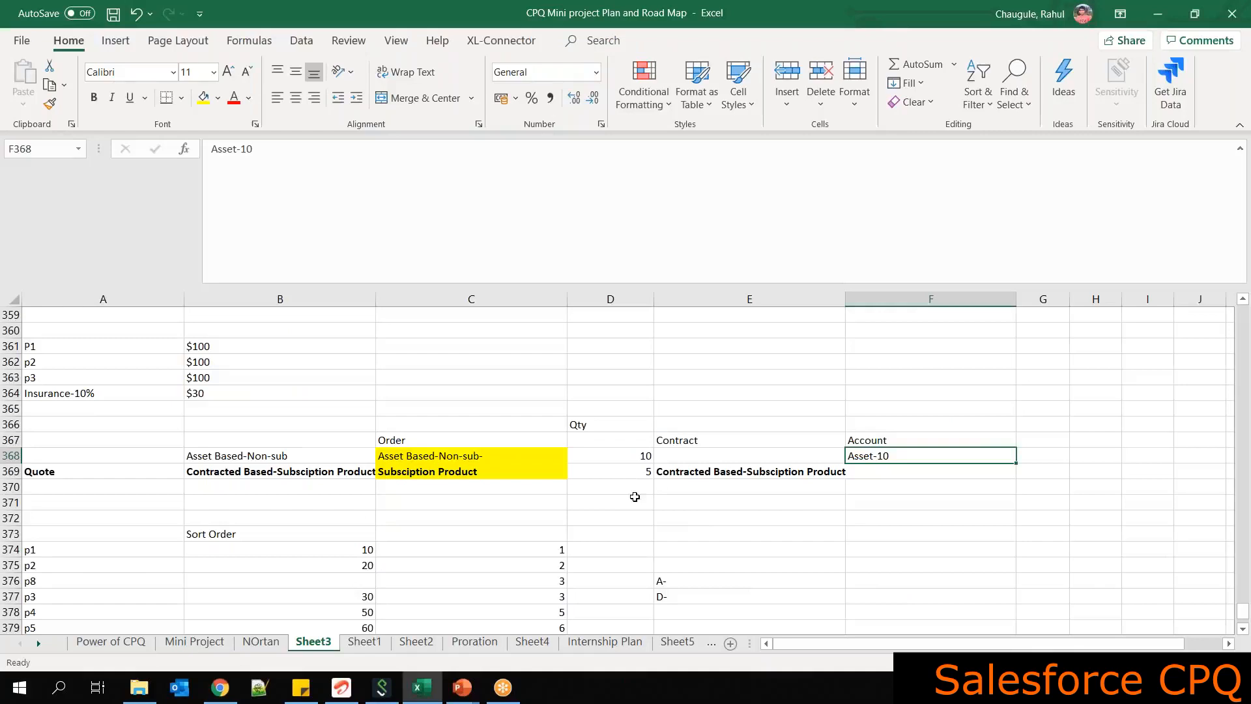
{"action": "left_click", "coordinate": [621, 456]}
{"action": "left_click", "coordinate": [905, 454]}
{"action": "key", "text": "F2"}
{"action": "key", "text": "BackSpace"}
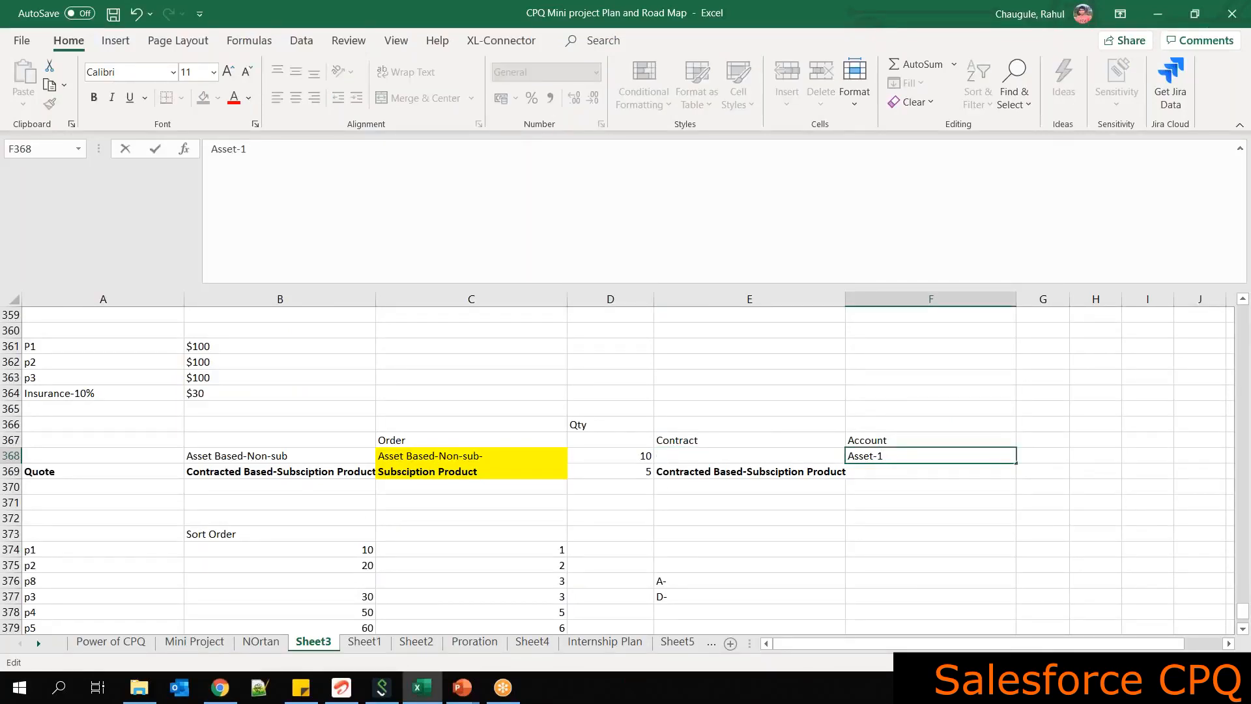
{"action": "left_click", "coordinate": [913, 473]}
{"action": "left_click", "coordinate": [935, 458]}
{"action": "left_click_drag", "start_coordinate": [1017, 466], "coordinate": [1016, 603]}
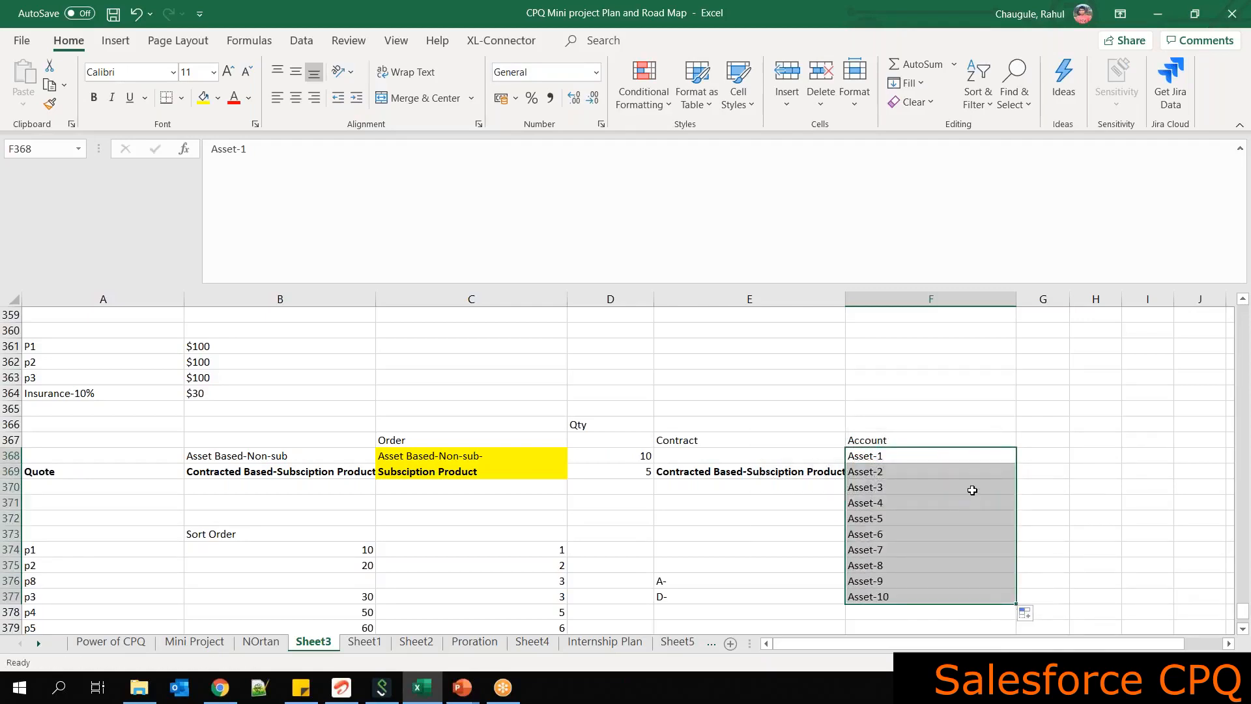
Add a "Qty" heading in G367 with quantity 1 for each asset in G368 through G377, clearing the surplus filled cells below
{"action": "left_click", "coordinate": [1034, 458]}
{"action": "left_click", "coordinate": [1035, 439]}
{"action": "type", "text": "Qty"}
{"action": "key", "text": "Return"}
{"action": "type", "text": "1"}
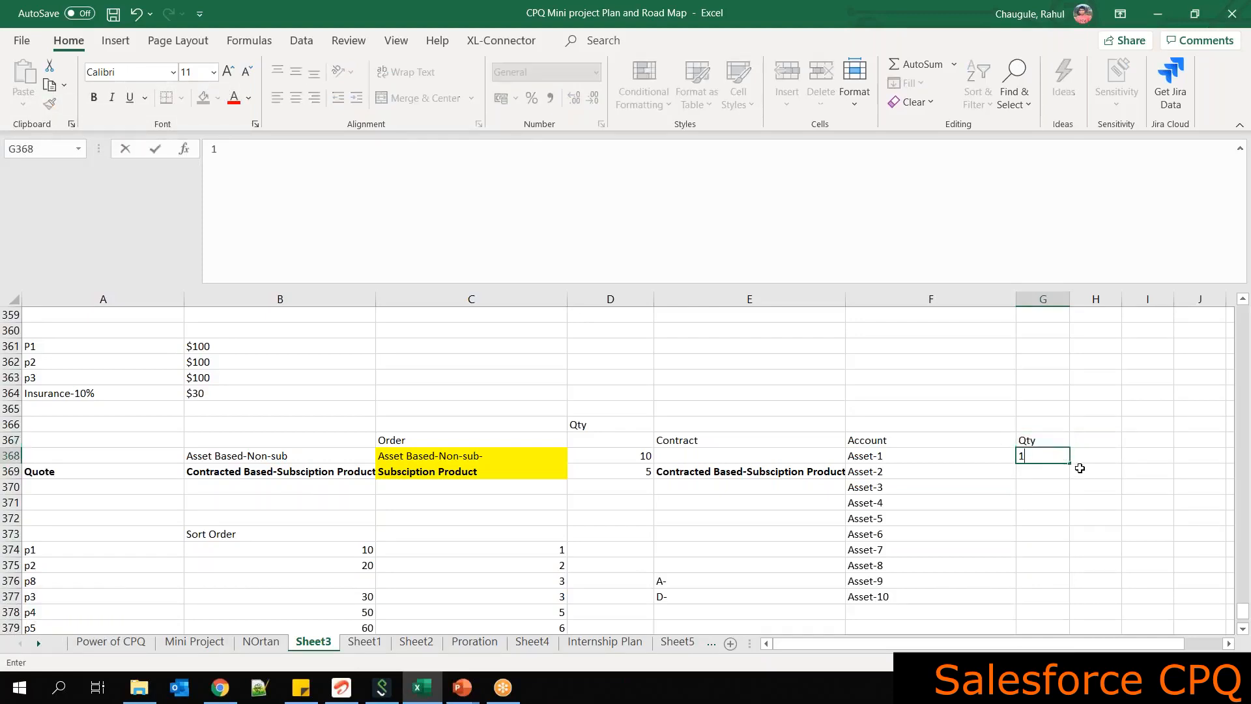
{"action": "double_click", "coordinate": [1069, 464]}
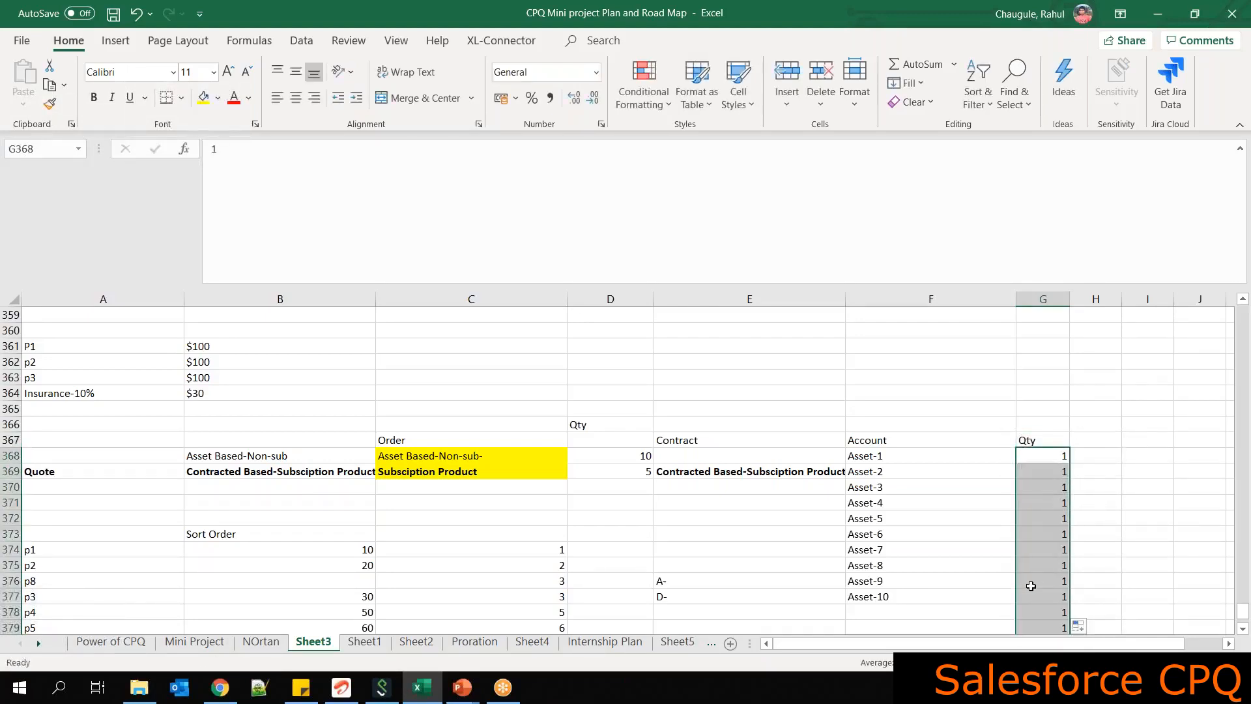
{"action": "left_click_drag", "start_coordinate": [1044, 609], "coordinate": [1048, 630]}
{"action": "key", "text": "Delete"}
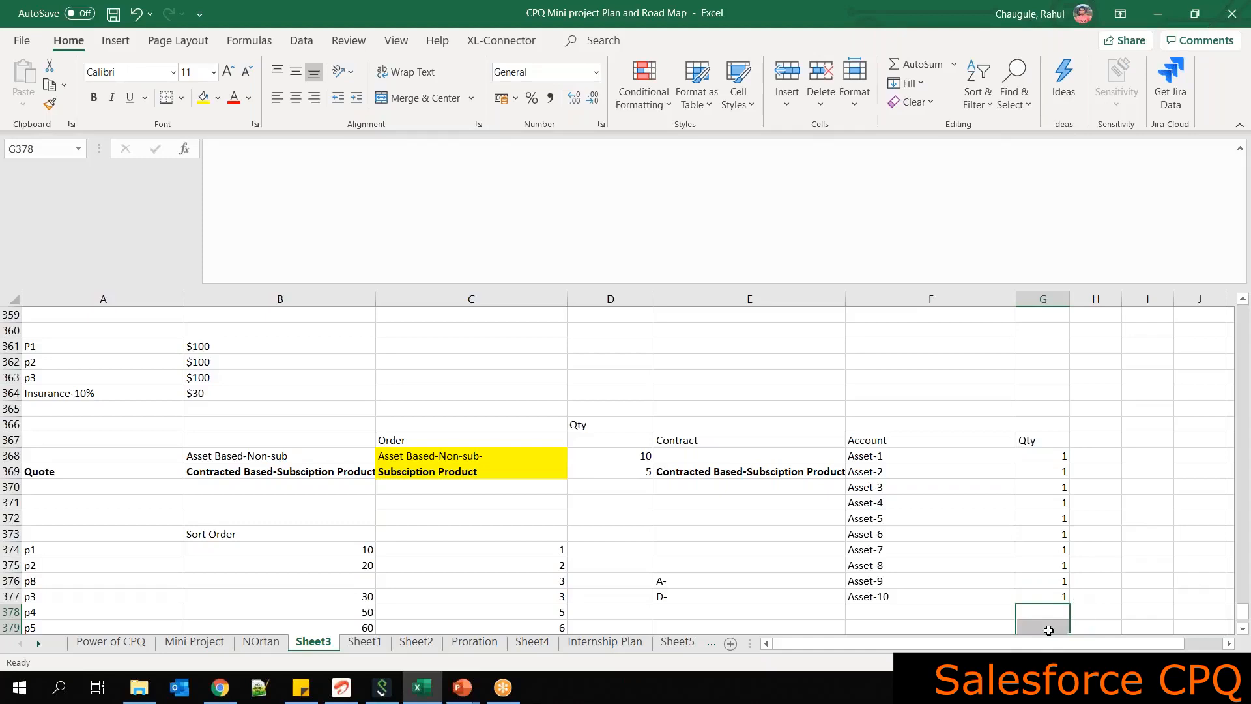
Switch to Chrome and examine the Assets related list on the Edge Communications account
{"action": "key", "text": "alt+Tab"}
{"action": "left_click", "coordinate": [297, 9]}
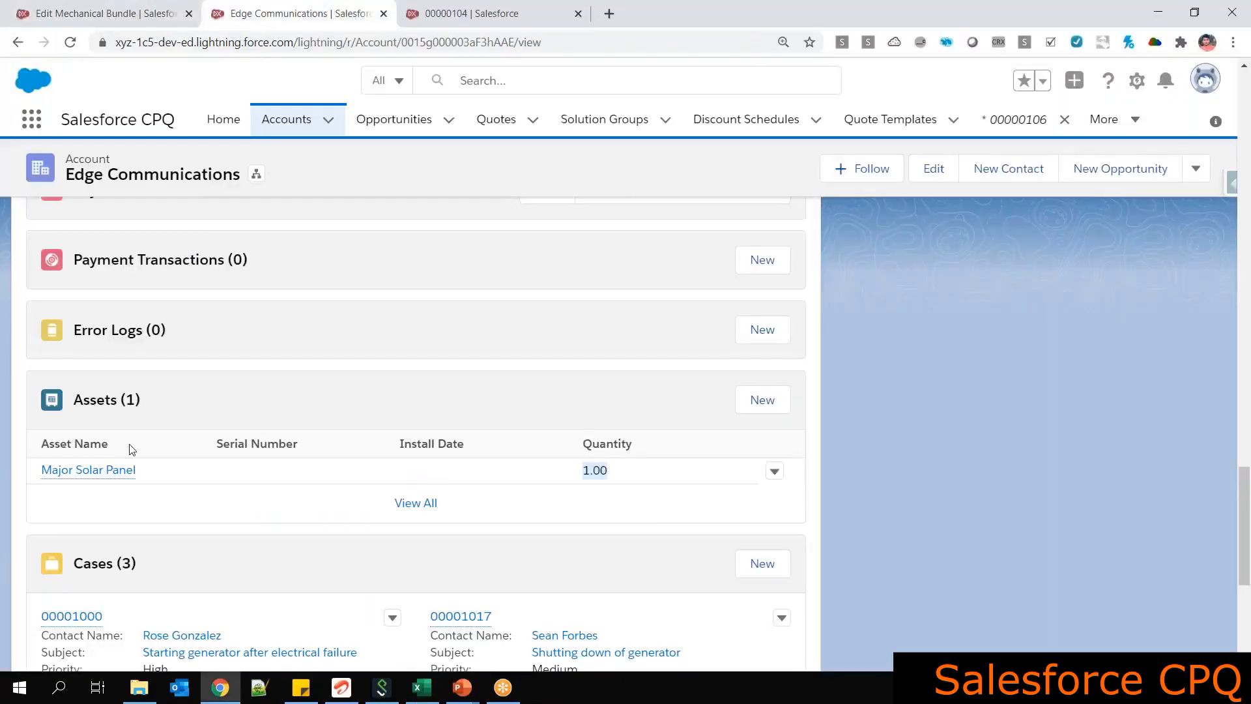
{"action": "left_click_drag", "start_coordinate": [155, 395], "coordinate": [45, 401]}
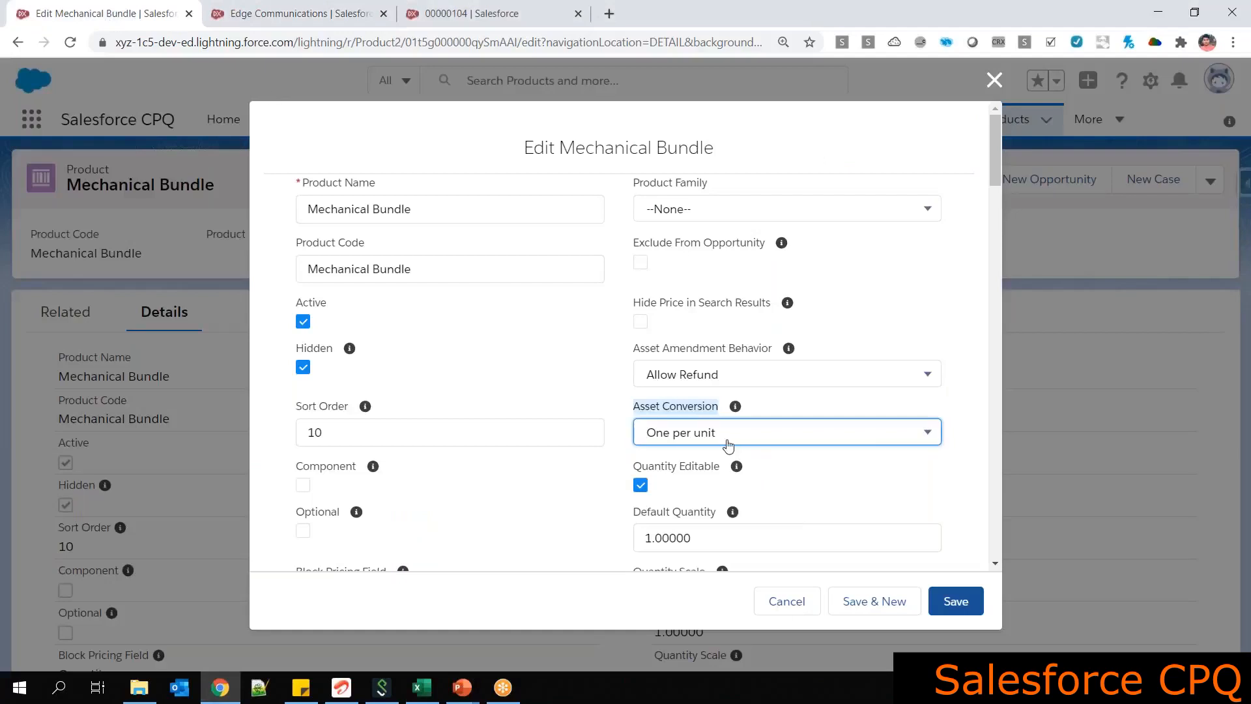
Review the Mechanical Bundle's Asset Conversion and Asset Amendment Behavior options, comparing them with the account's asset quantity
{"action": "left_click", "coordinate": [724, 441]}
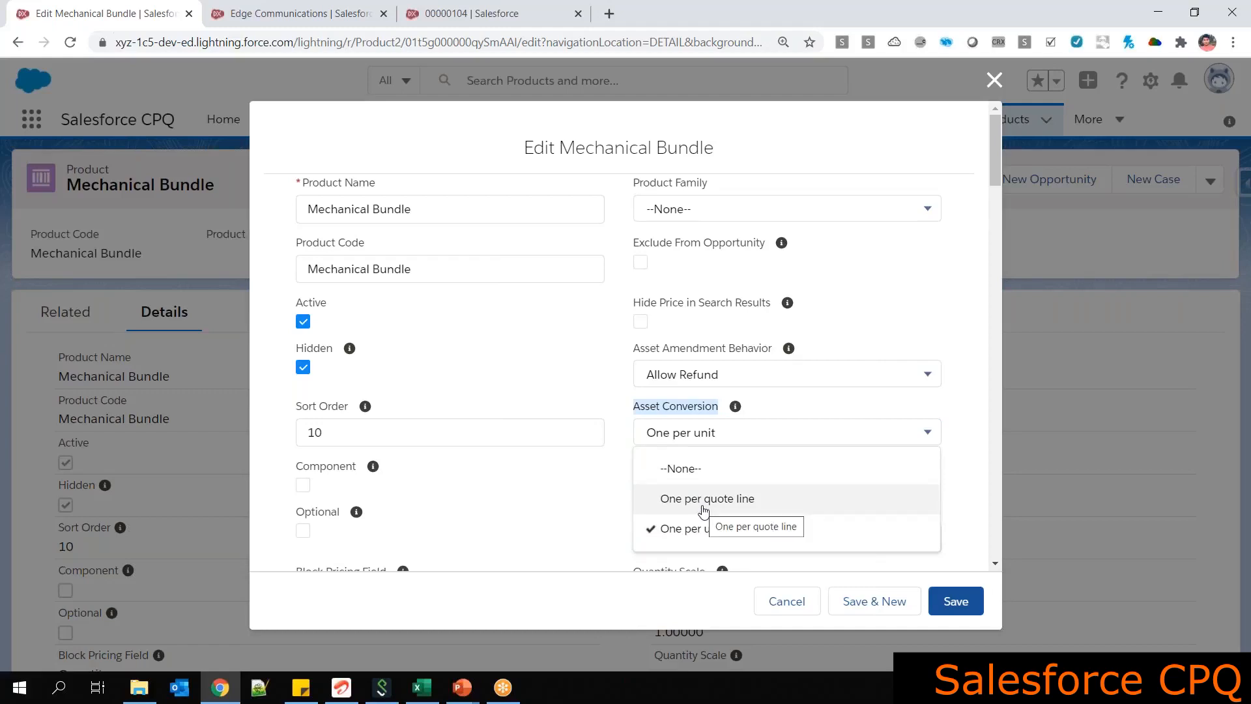
{"action": "left_click", "coordinate": [352, 14]}
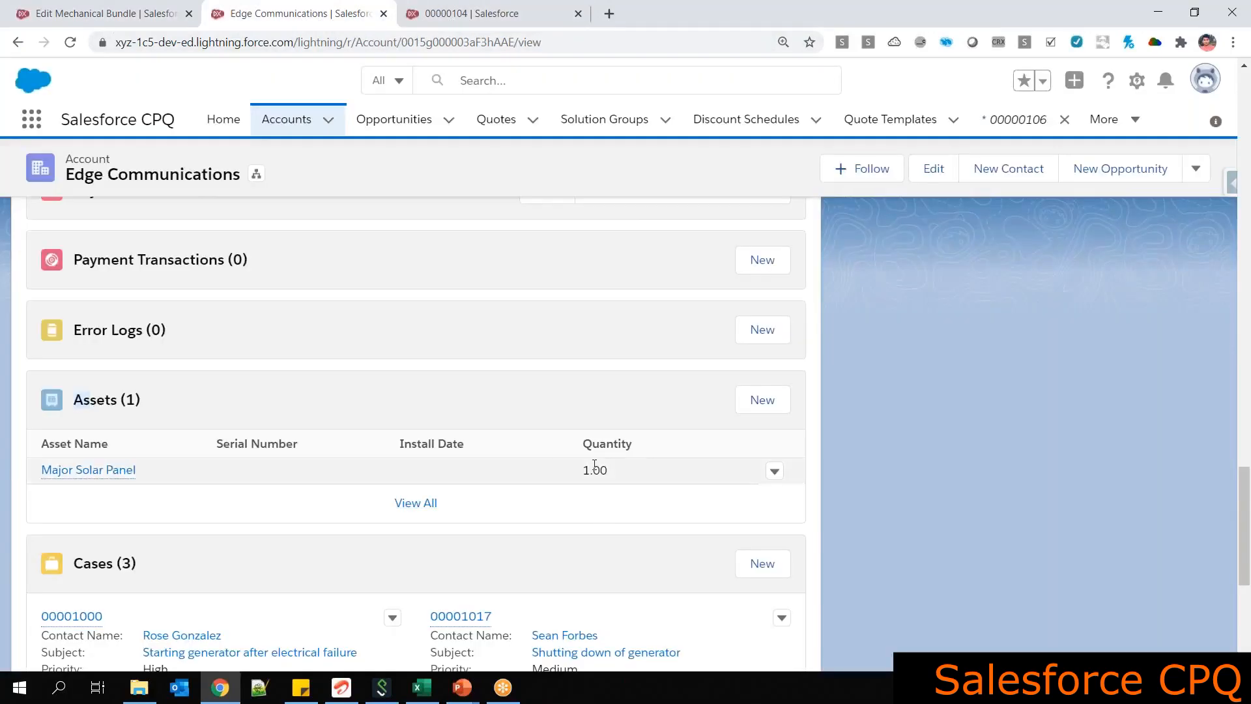
{"action": "left_click", "coordinate": [130, 15]}
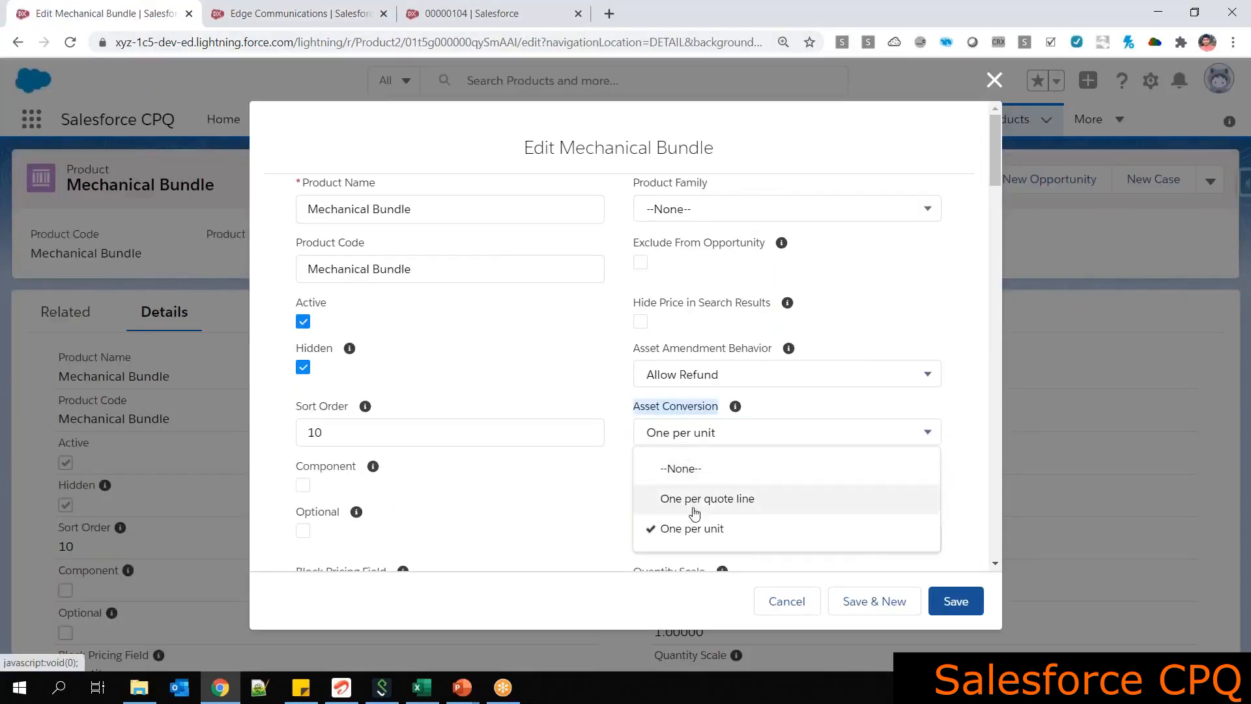
{"action": "left_click", "coordinate": [701, 374]}
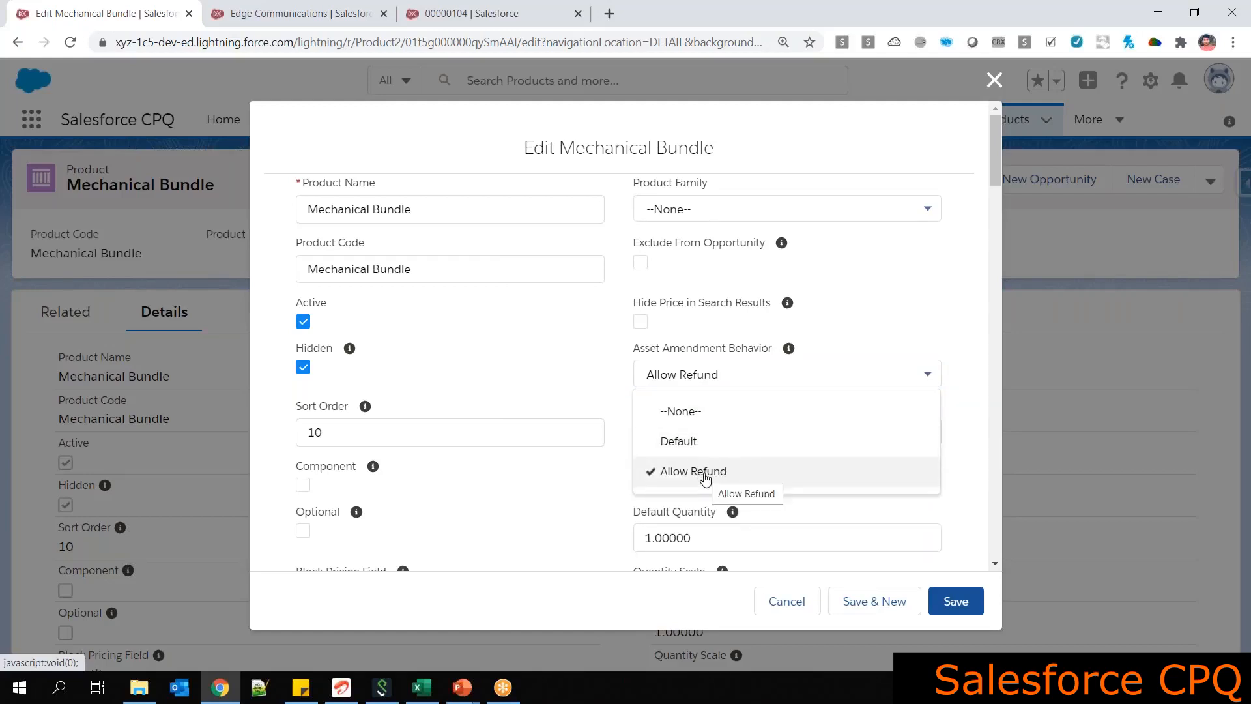
{"action": "left_click", "coordinate": [621, 393]}
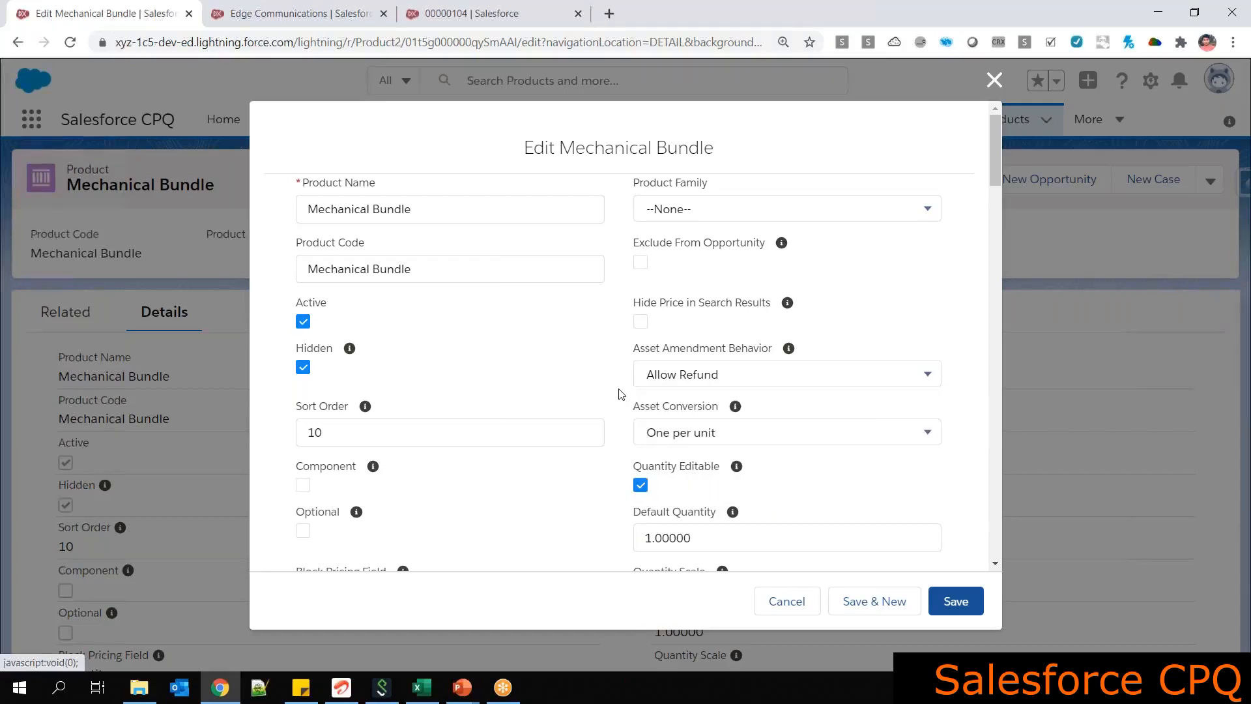
Switch to the "Topic 2- Products in CPQ" presentation in PowerPoint and look through slides 54 to 65
{"action": "left_click", "coordinate": [462, 688]}
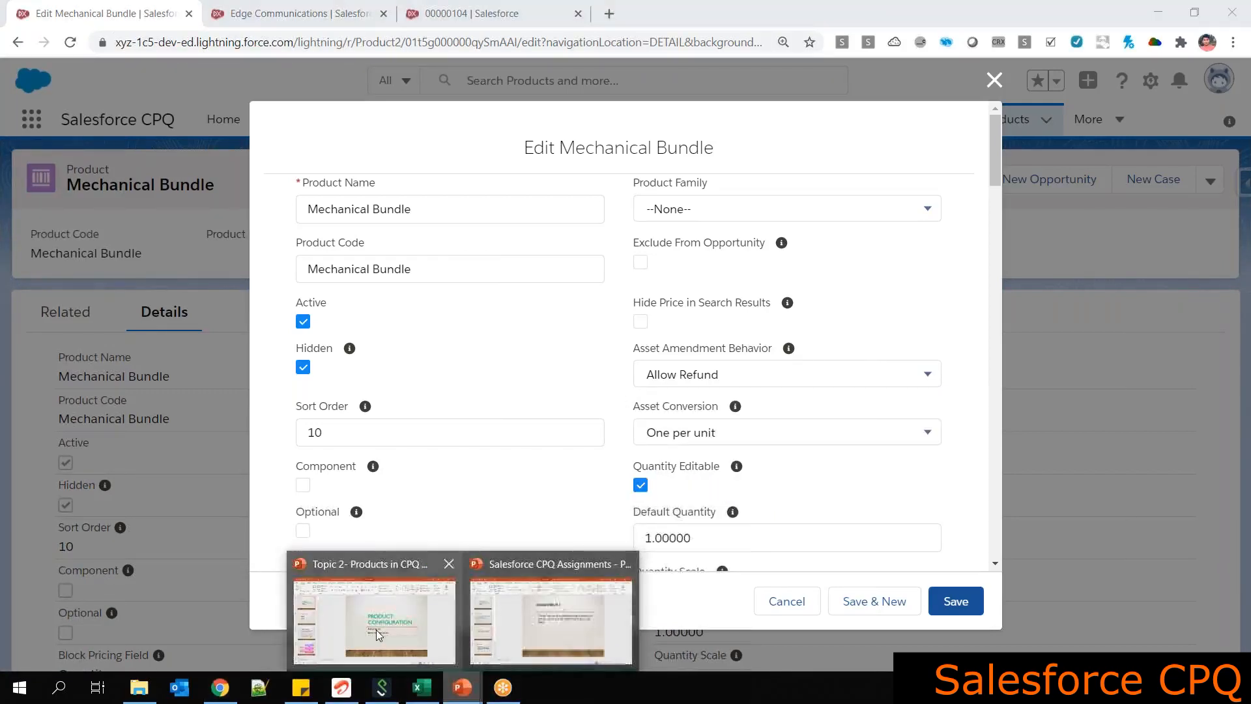
{"action": "left_click", "coordinate": [376, 630]}
{"action": "left_click_drag", "start_coordinate": [187, 147], "coordinate": [194, 541]}
{"action": "left_click", "coordinate": [127, 451]}
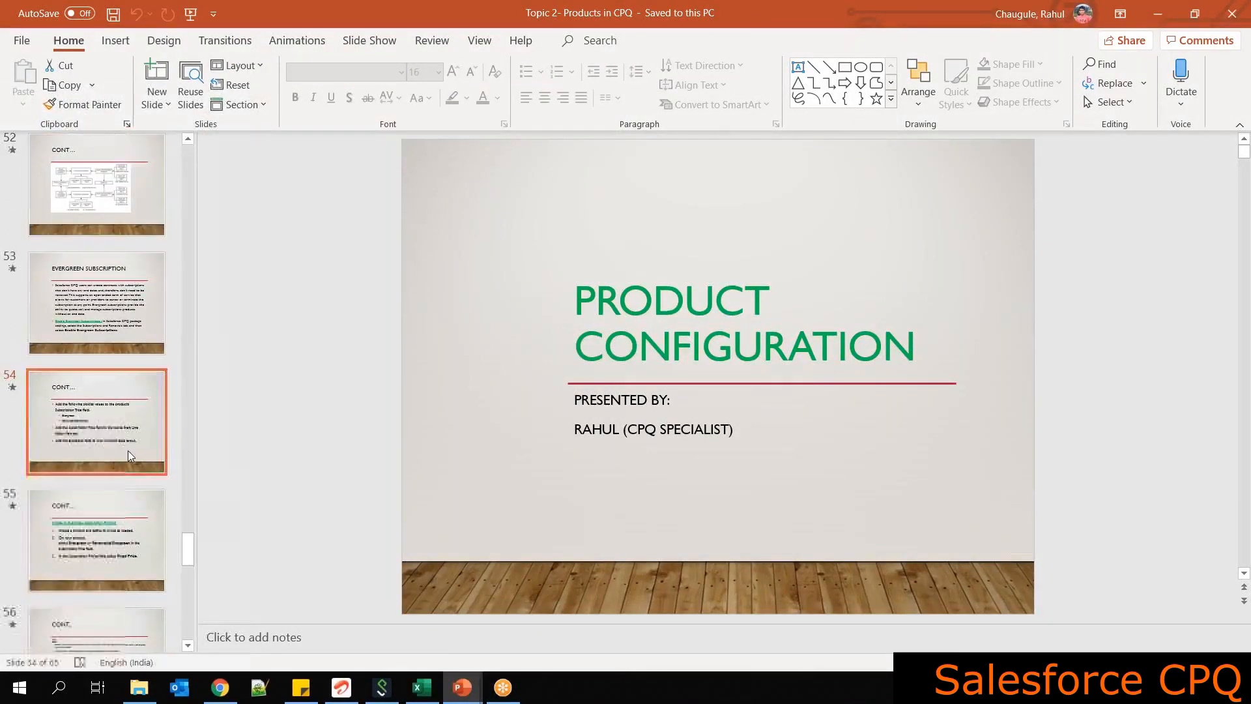
{"action": "scroll", "coordinate": [128, 440], "scroll_direction": "down", "scroll_amount": 3}
{"action": "left_click", "coordinate": [127, 406]}
{"action": "left_click", "coordinate": [124, 450]}
{"action": "scroll", "coordinate": [123, 443], "scroll_direction": "down", "scroll_amount": 3}
{"action": "left_click", "coordinate": [113, 386]}
{"action": "left_click", "coordinate": [113, 464]}
{"action": "key", "text": "Down"}
{"action": "key", "text": "Down"}
{"action": "key", "text": "Down"}
{"action": "key", "text": "Down"}
{"action": "key", "text": "Down"}
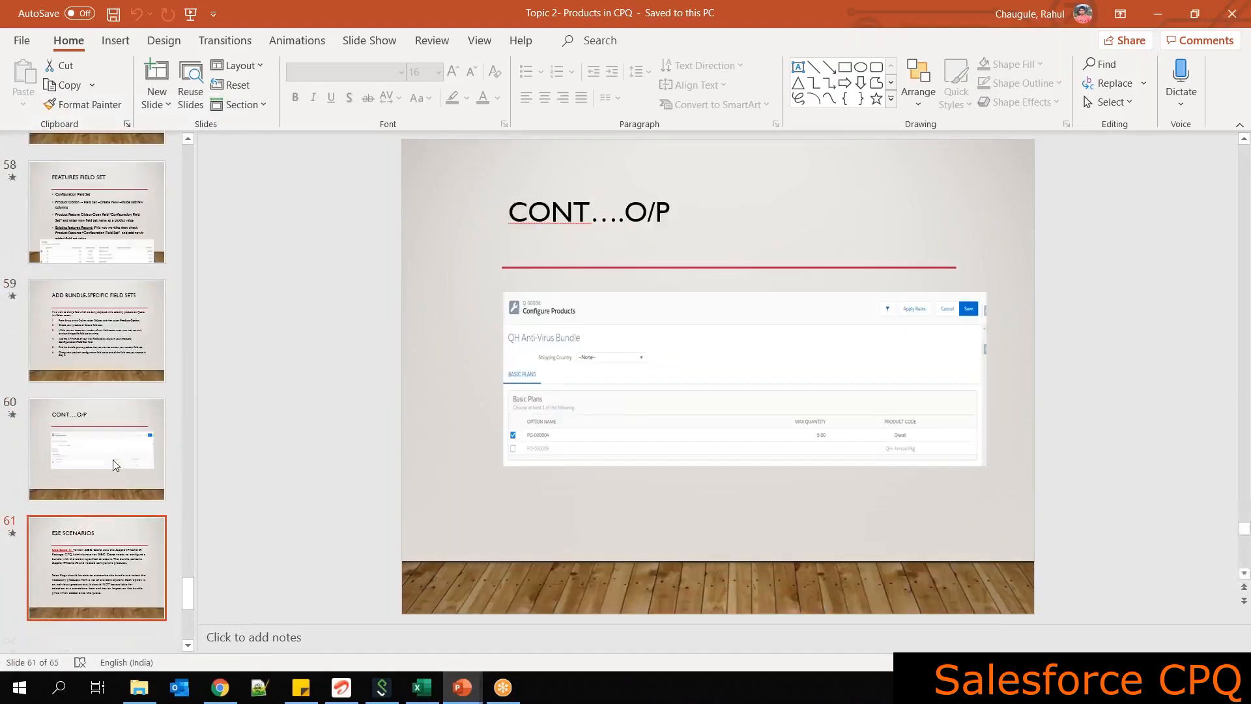
{"action": "key", "text": "Down"}
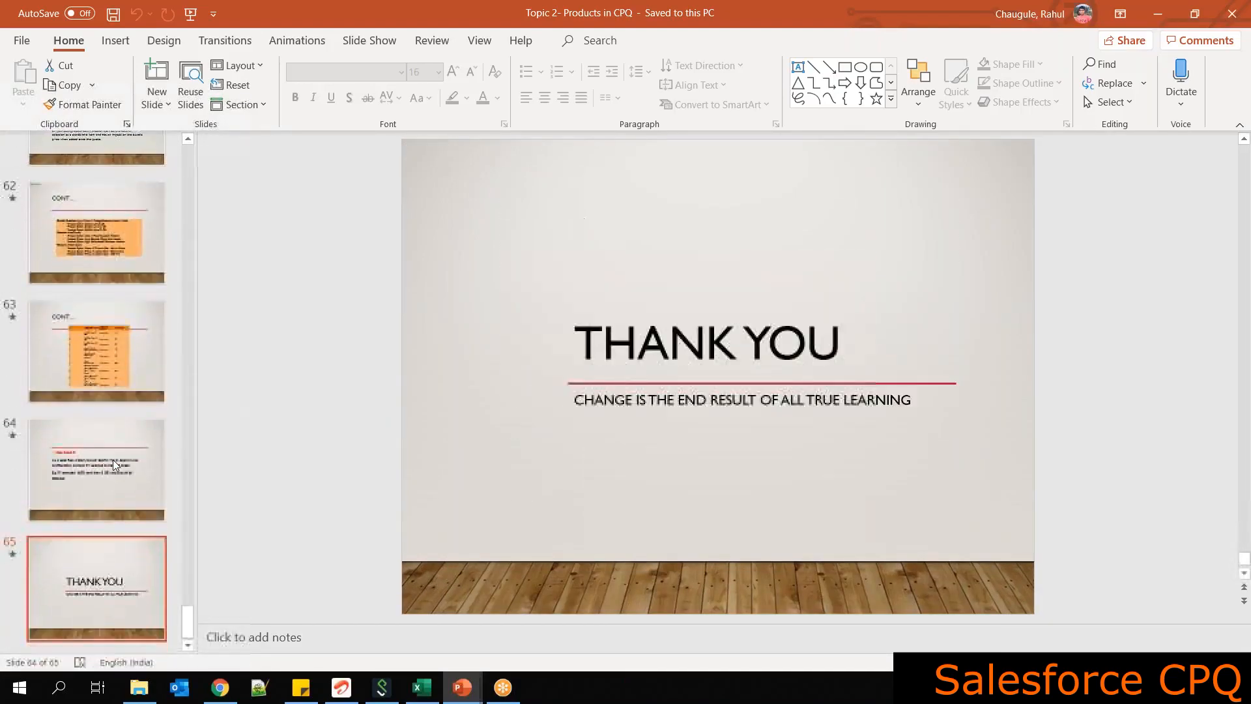
Look back through the slides from the closing slide to the Percent of Total Products section
{"action": "key", "text": "Up"}
{"action": "key", "text": "Up"}
{"action": "key", "text": "Up"}
{"action": "key", "text": "Up"}
{"action": "key", "text": "Up"}
{"action": "key", "text": "Up"}
{"action": "key", "text": "Up"}
{"action": "key", "text": "Up"}
{"action": "key", "text": "Up"}
{"action": "key", "text": "Up"}
{"action": "key", "text": "Up"}
{"action": "key", "text": "Up"}
{"action": "key", "text": "Up"}
{"action": "key", "text": "Up"}
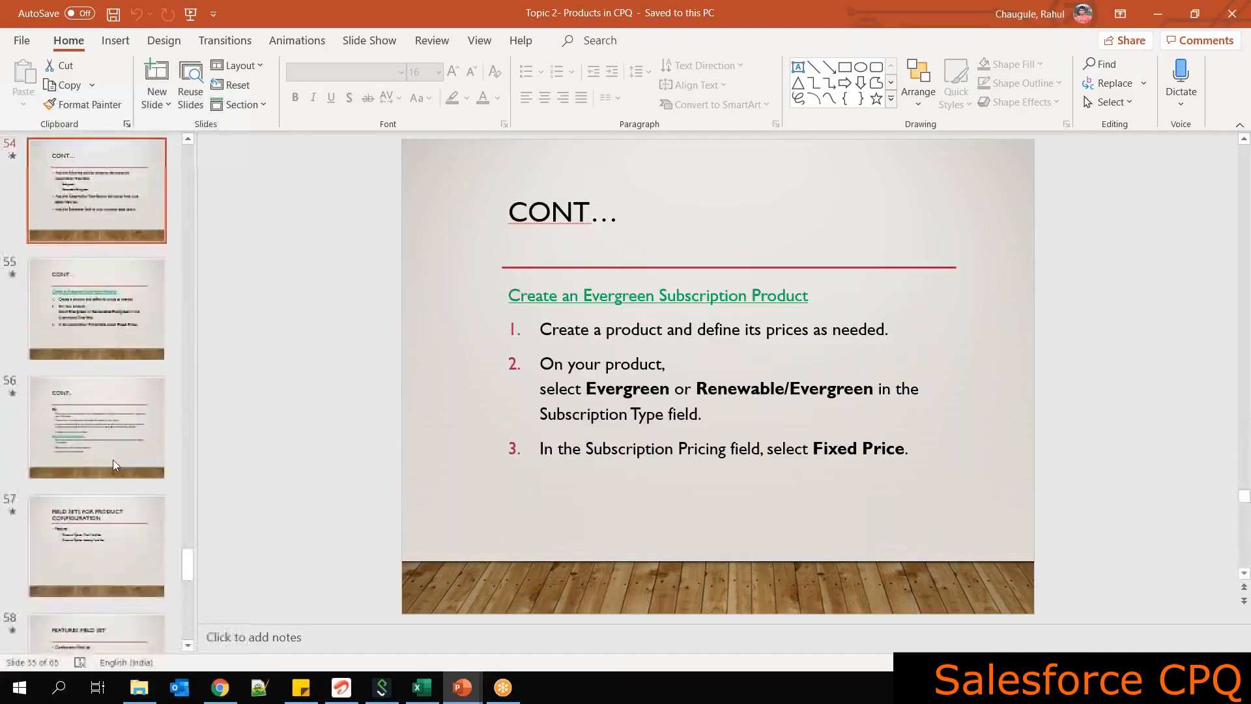
{"action": "key", "text": "Up"}
{"action": "key", "text": "Up"}
{"action": "key", "text": "Up"}
{"action": "key", "text": "Up"}
{"action": "key", "text": "Up"}
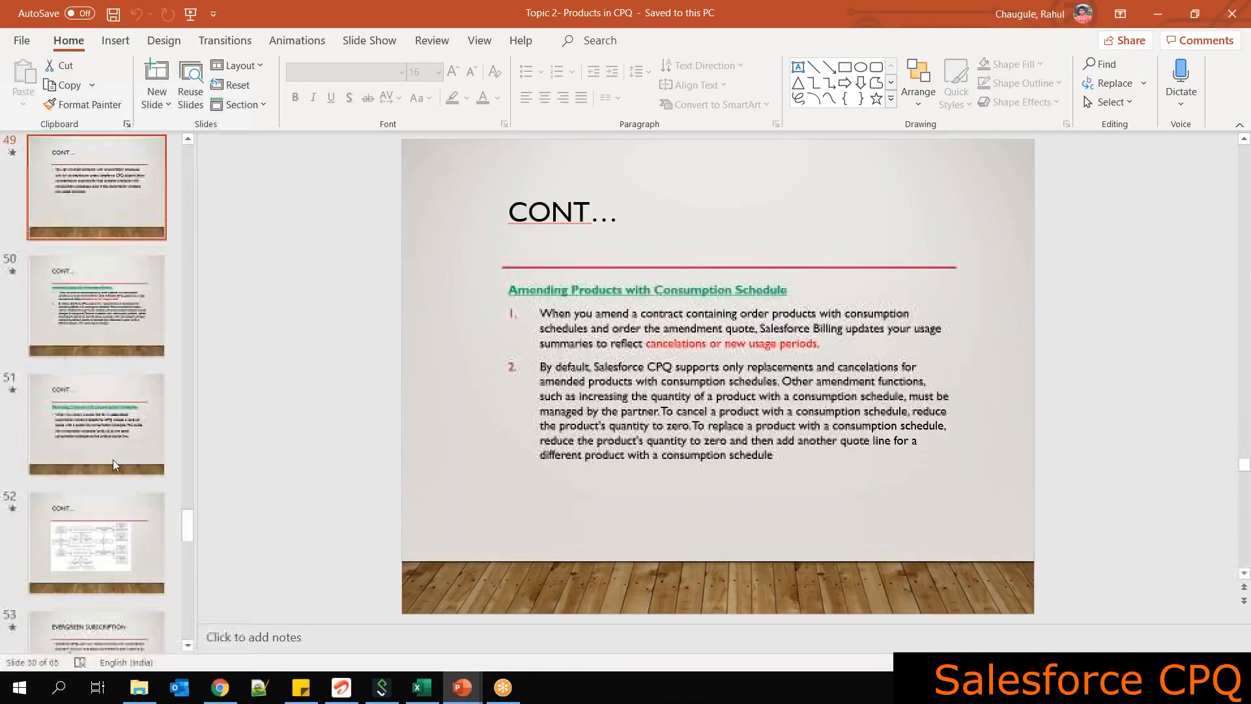
{"action": "key", "text": "Up"}
{"action": "key", "text": "Up"}
{"action": "key", "text": "Up"}
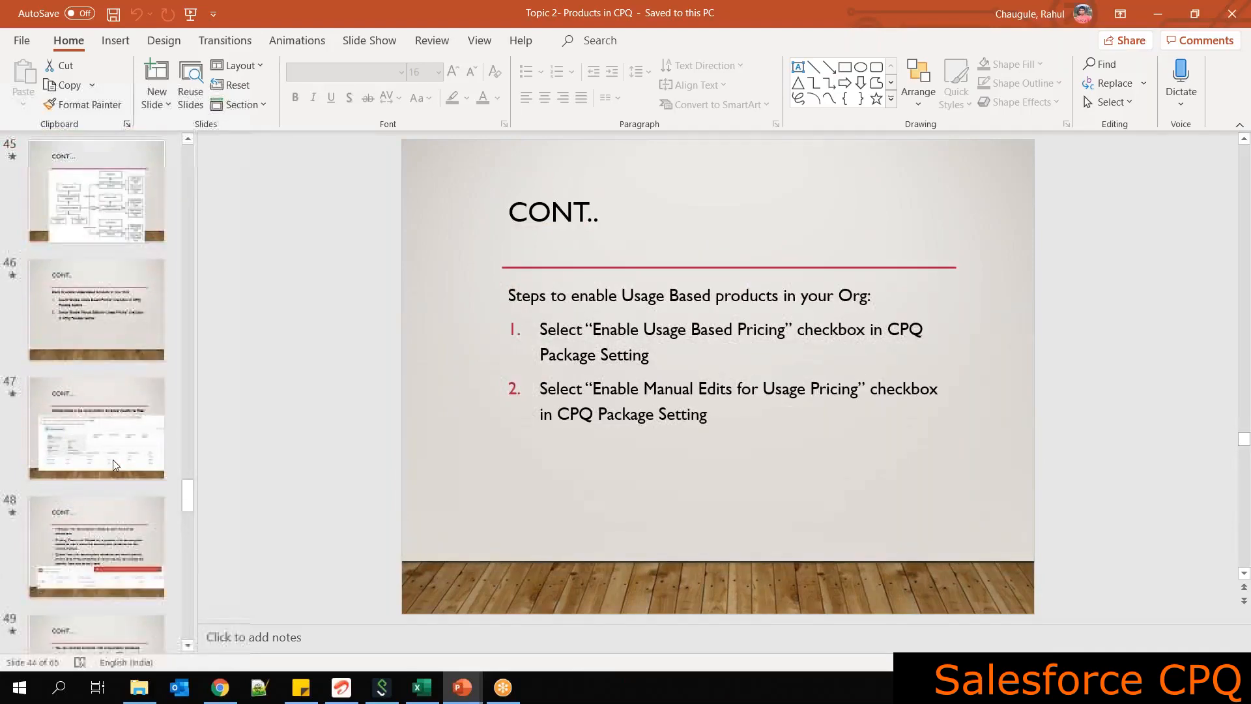
{"action": "key", "text": "Up"}
{"action": "key", "text": "Up"}
{"action": "key", "text": "Up"}
{"action": "key", "text": "Up"}
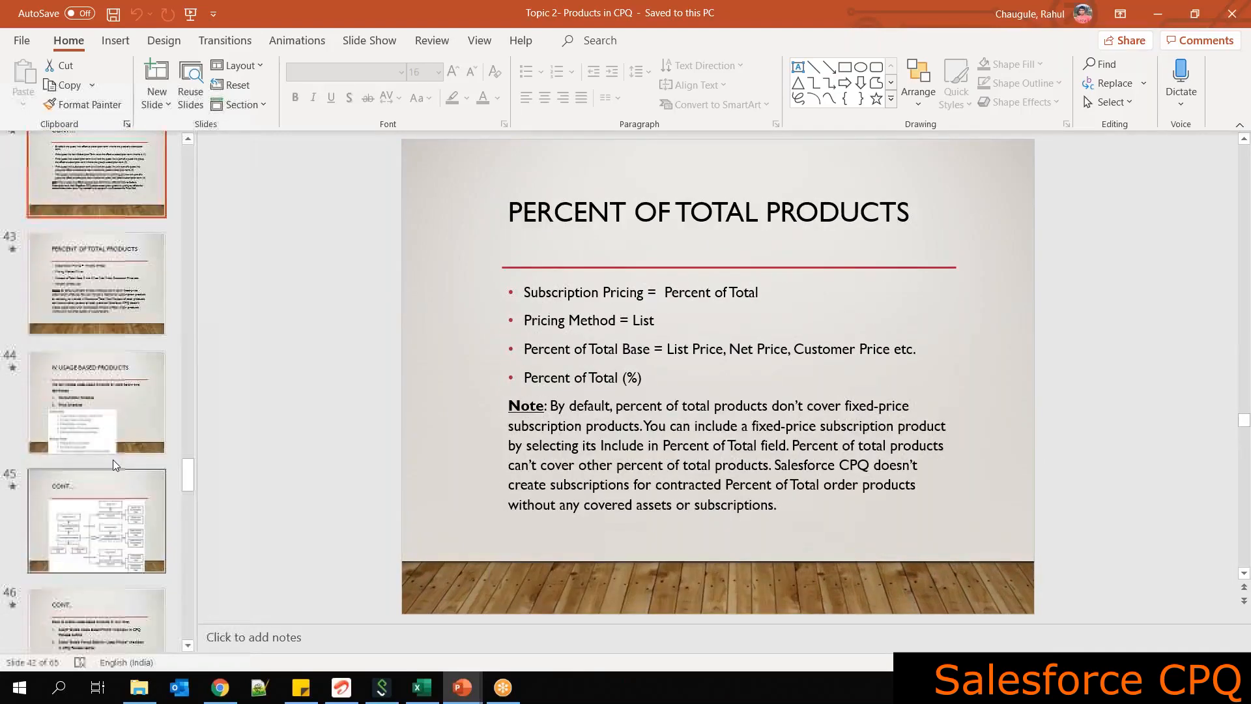
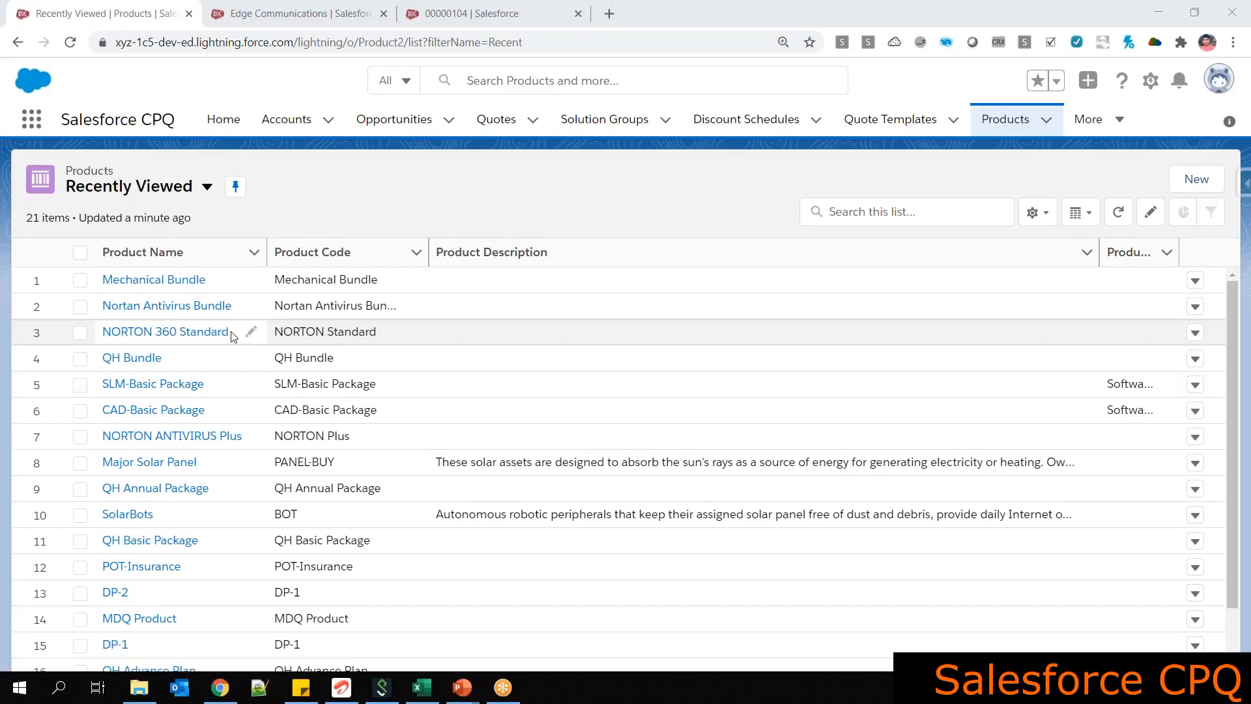
Review the related lists of the Edge Communications contract in Chrome and open its details
{"action": "left_click", "coordinate": [414, 6]}
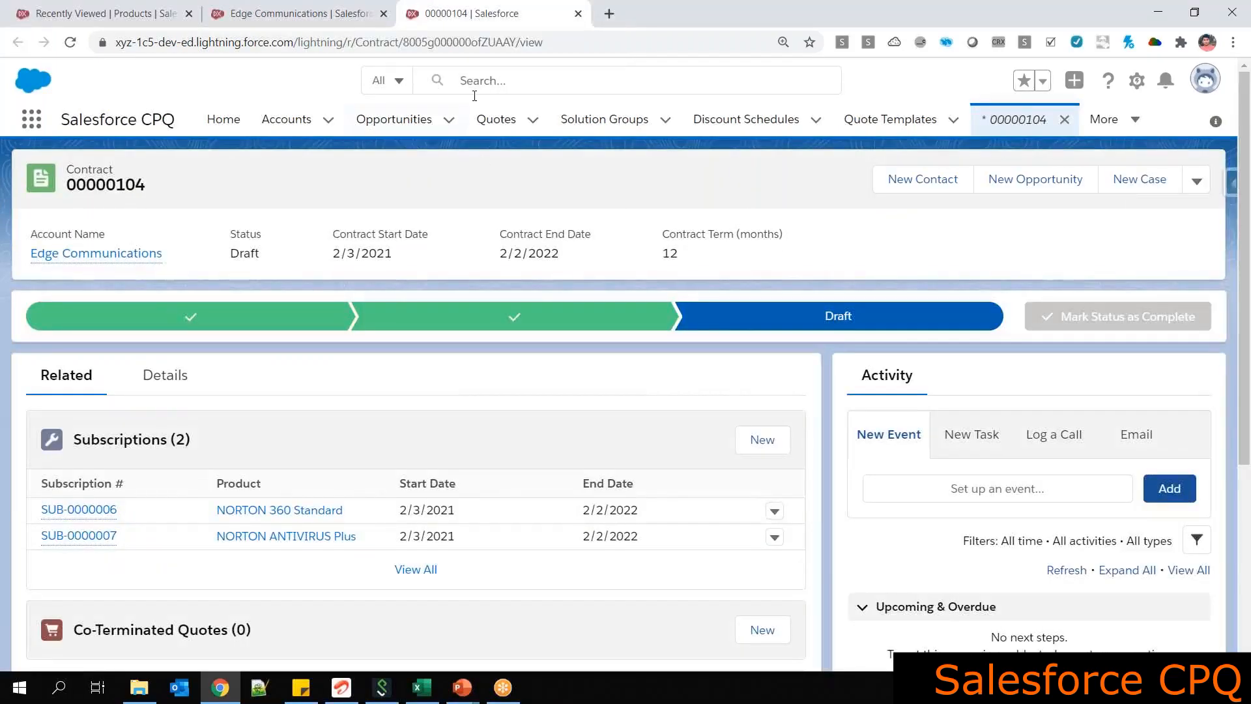
{"action": "scroll", "coordinate": [200, 553], "scroll_direction": "down", "scroll_amount": 5}
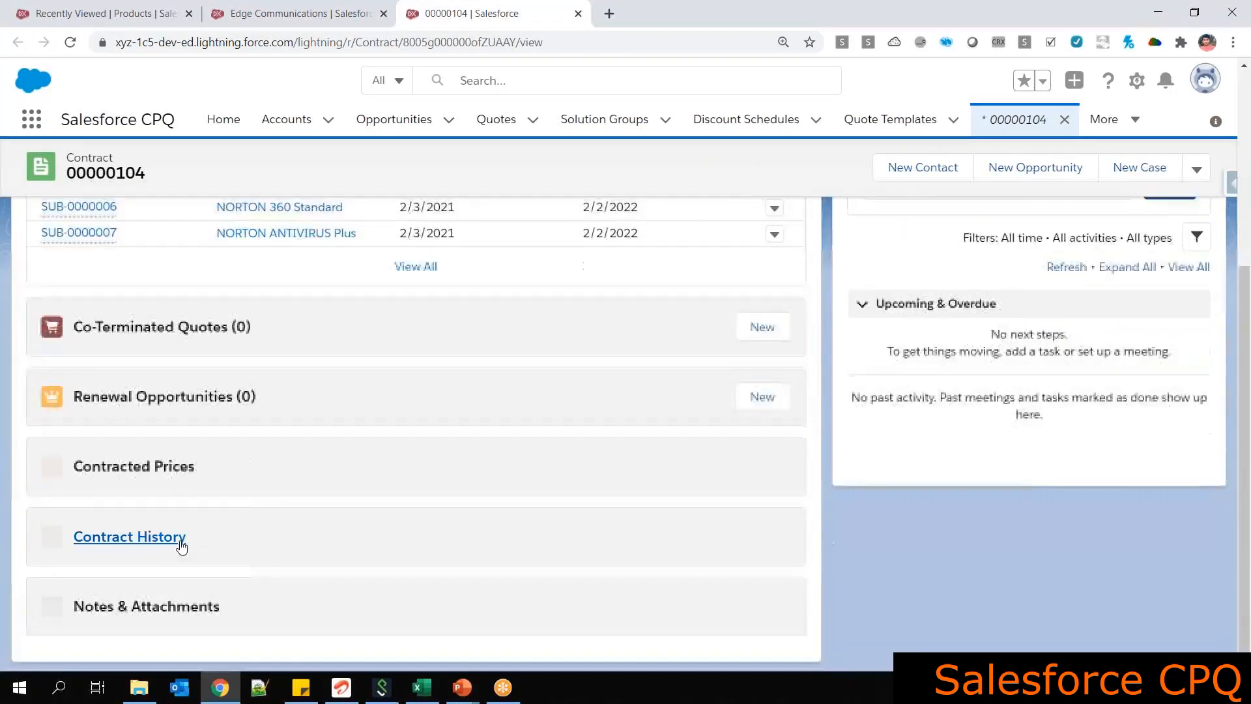
{"action": "scroll", "coordinate": [186, 537], "scroll_direction": "up", "scroll_amount": 5}
{"action": "left_click", "coordinate": [165, 375]}
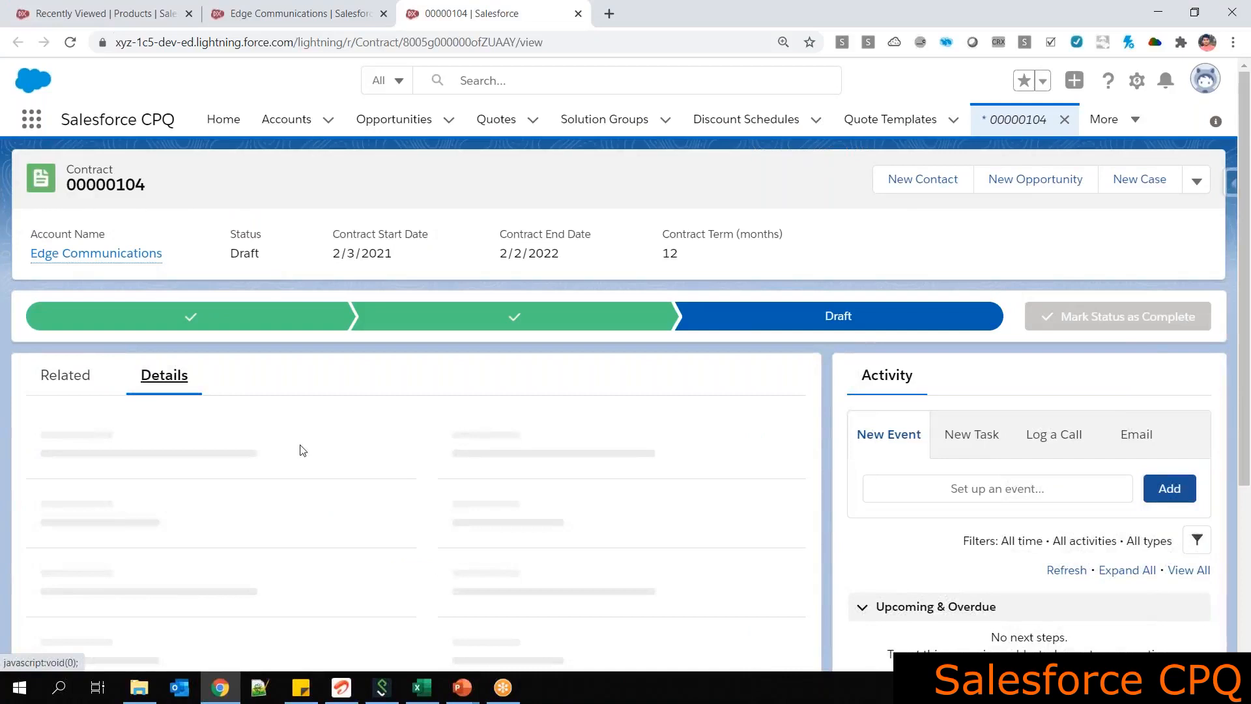
Look through the contract's details, and highlight rows 367 to 370 of Sheet3 in the Excel workbook
{"action": "scroll", "coordinate": [302, 456], "scroll_direction": "down", "scroll_amount": 4}
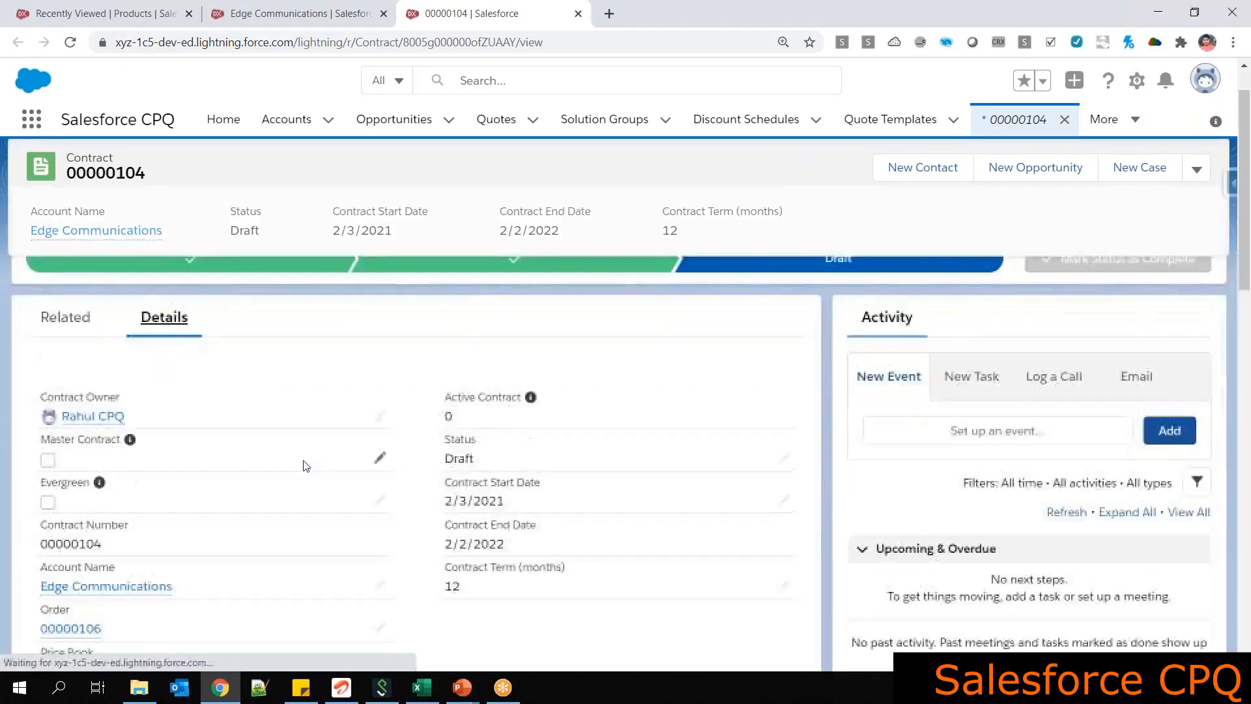
{"action": "left_click", "coordinate": [140, 14]}
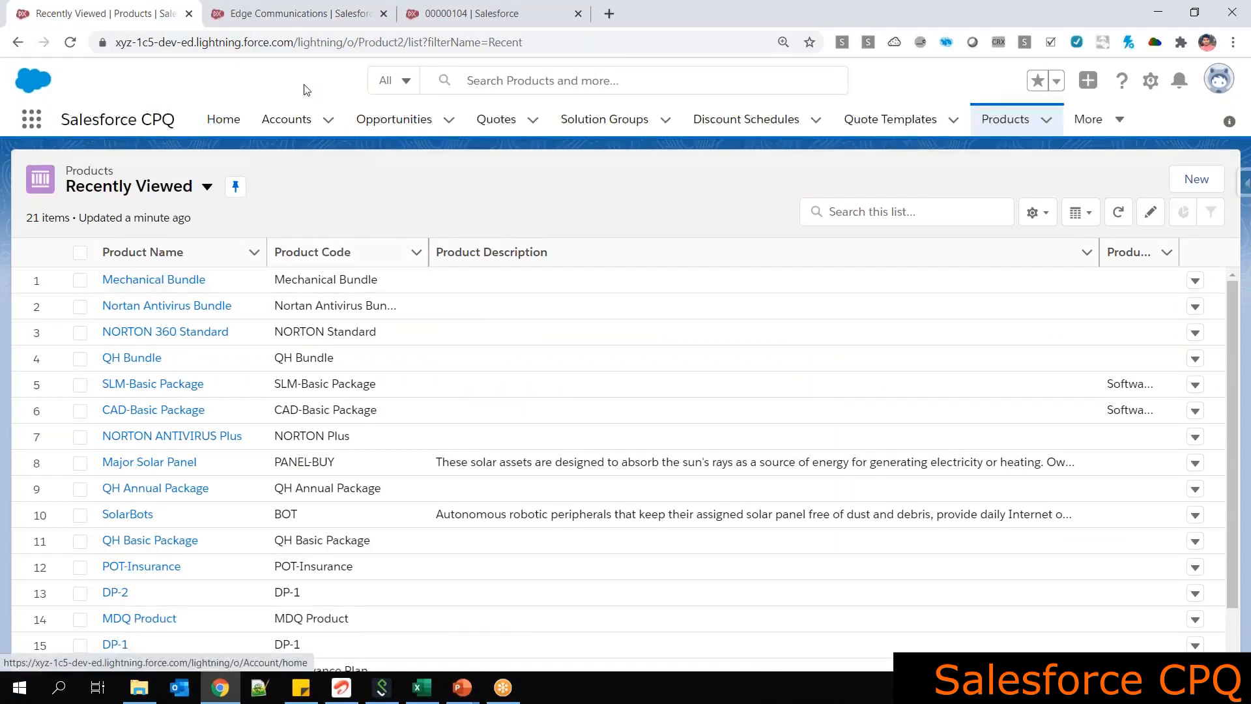
{"action": "left_click", "coordinate": [422, 687]}
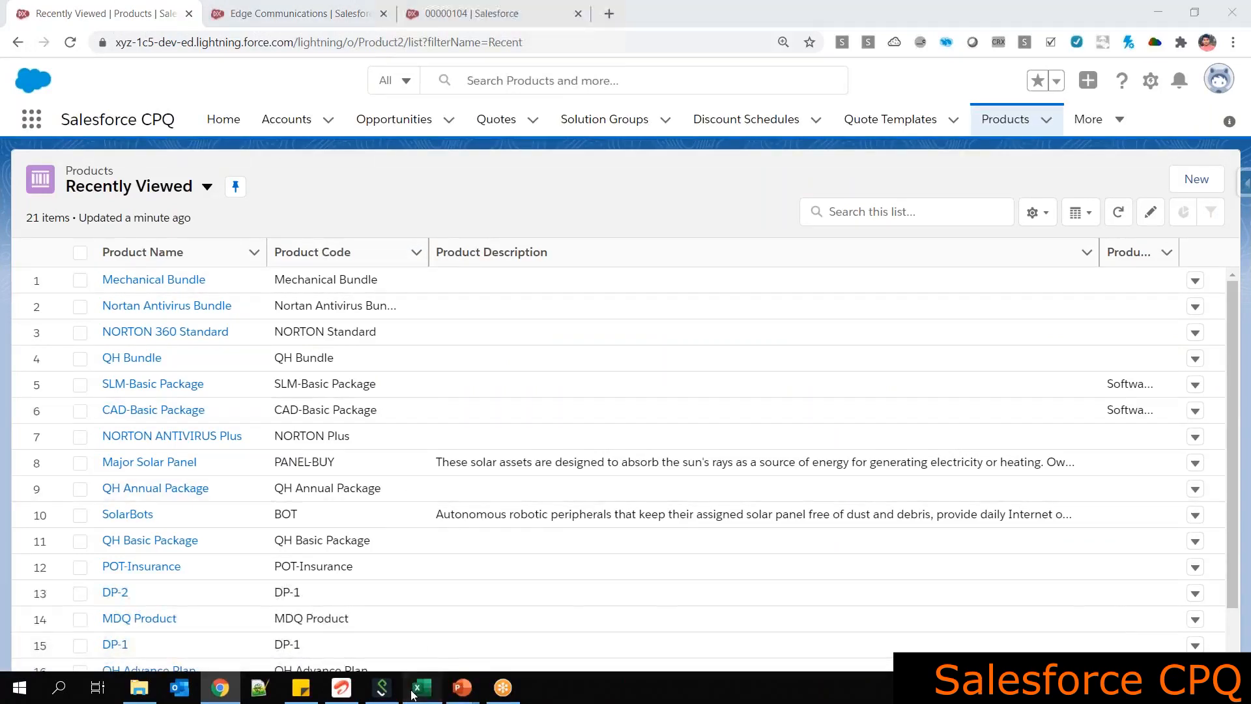
{"action": "mouse_move", "coordinate": [56, 438]}
{"action": "left_mouse_down"}
{"action": "mouse_move", "coordinate": [608, 497]}
{"action": "mouse_move", "coordinate": [1038, 482]}
{"action": "left_mouse_up"}
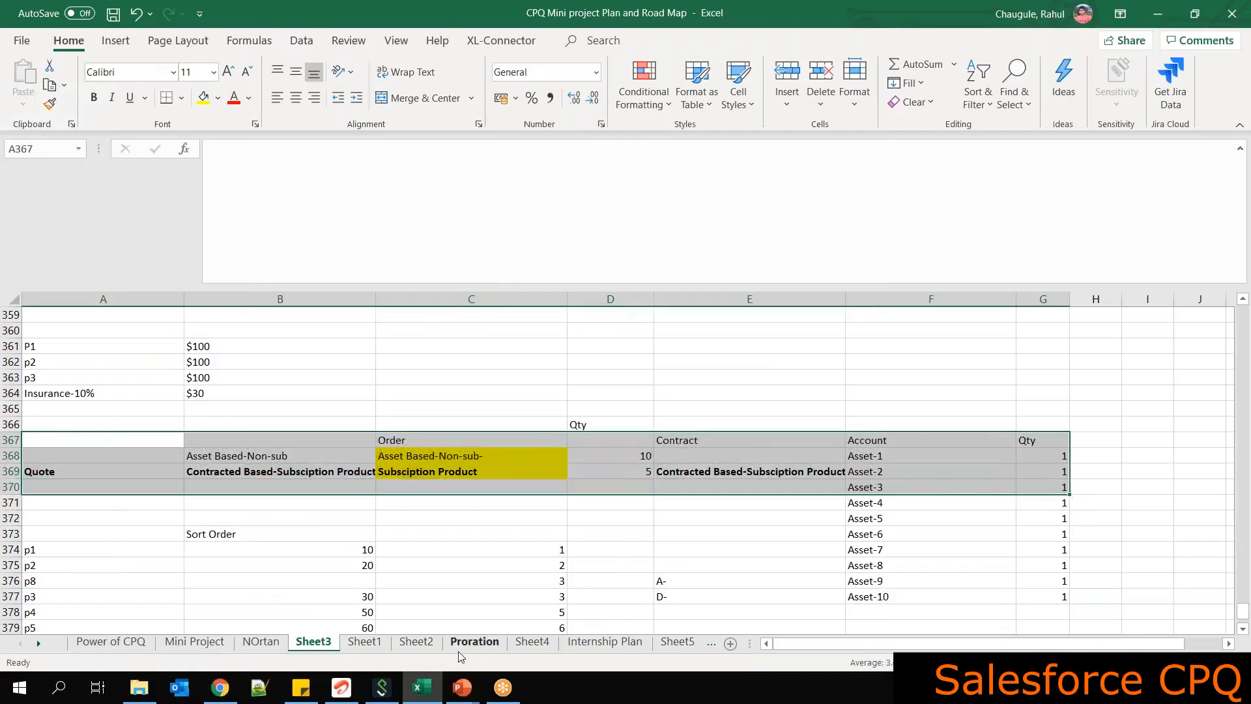
Switch to Chrome and clone the CAD-Basic Package product, entering "Maintenance for CAD Product" as the product name and product code
{"action": "left_click", "coordinate": [235, 688]}
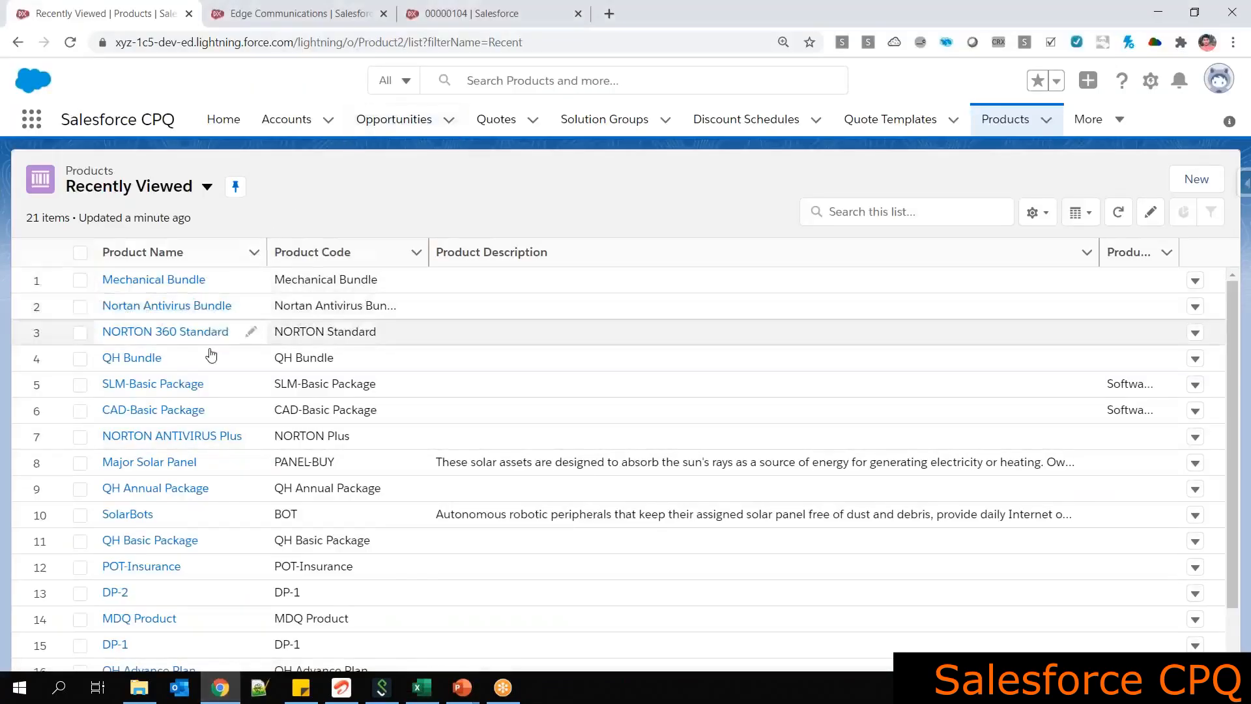
{"action": "left_click", "coordinate": [159, 411]}
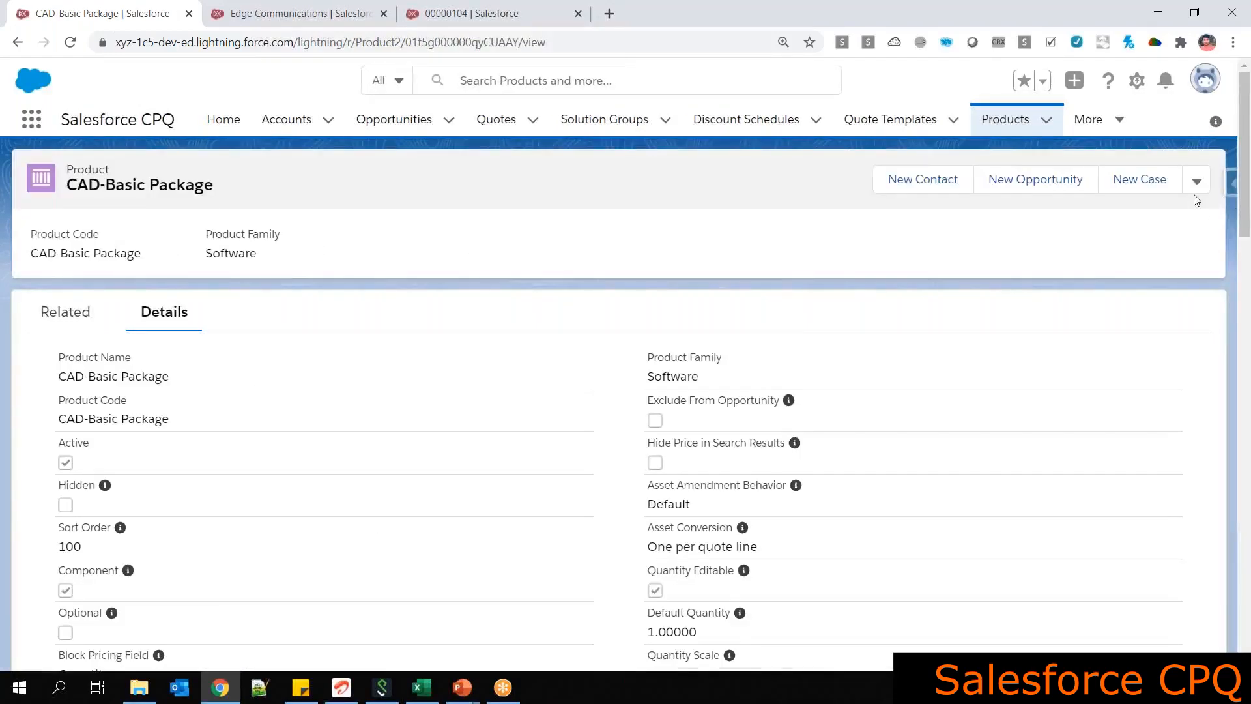
{"action": "left_click", "coordinate": [1197, 186]}
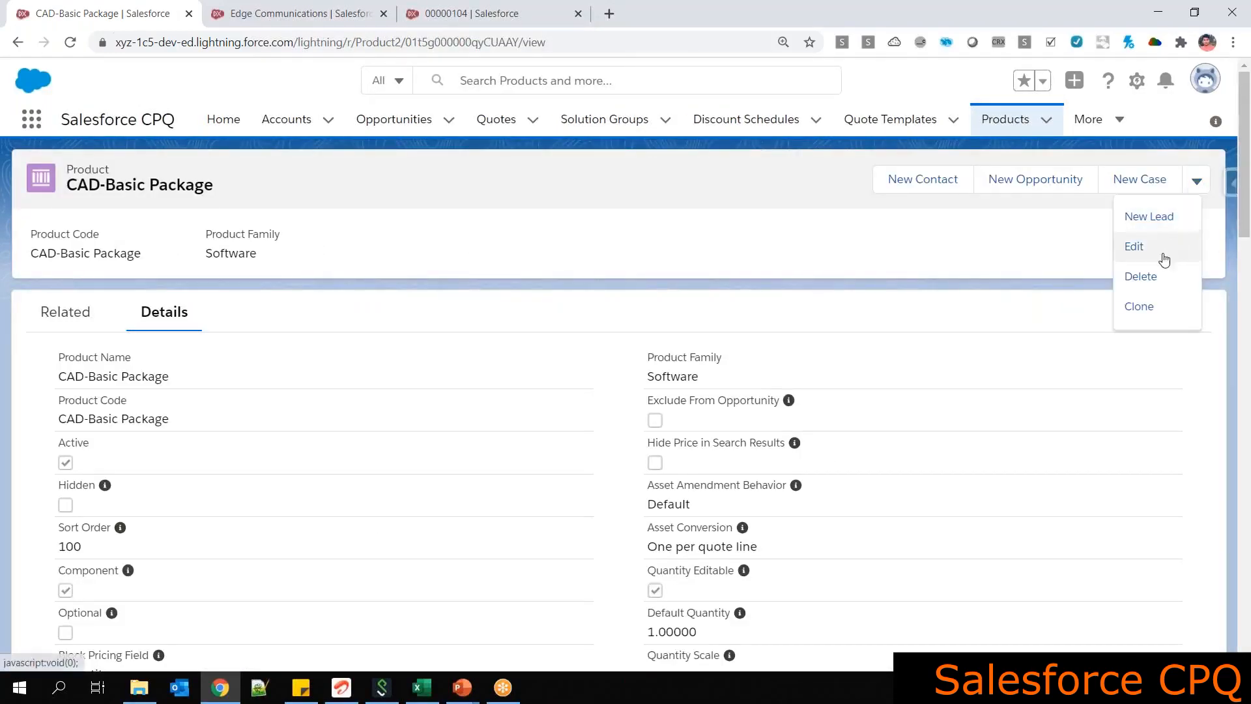
{"action": "left_click", "coordinate": [1145, 316]}
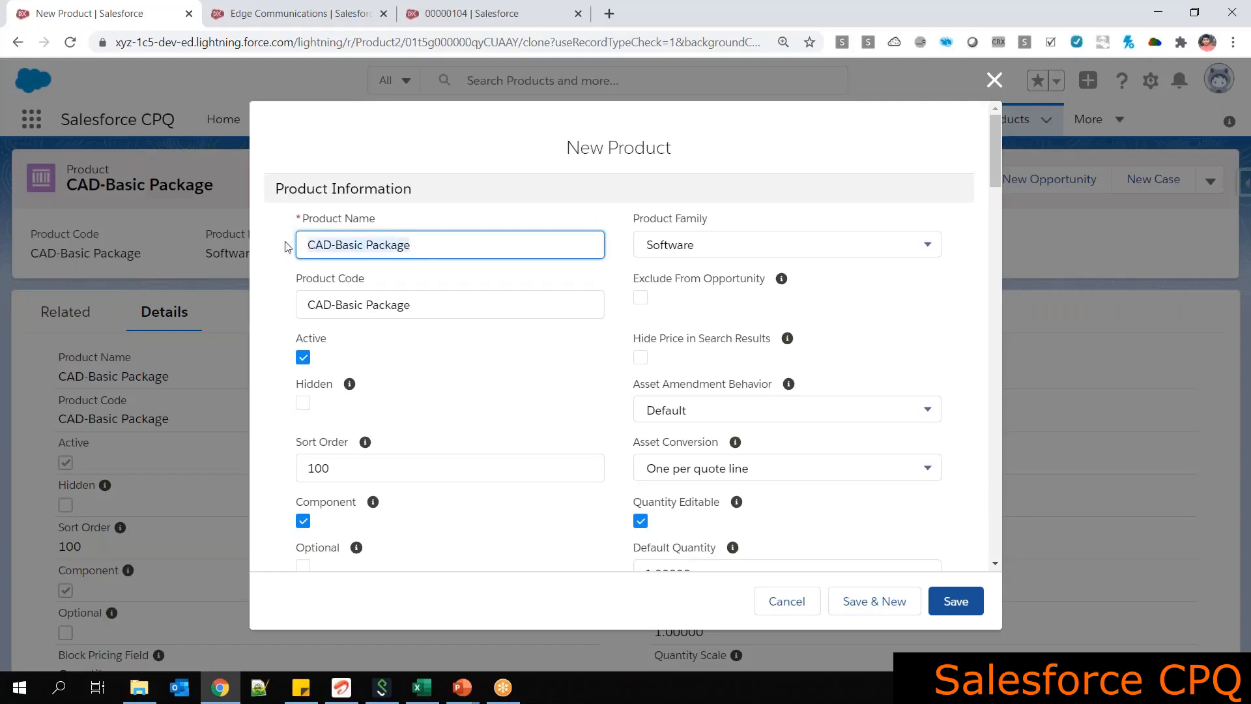
{"action": "type", "text": "Maintenece for CAD Product"}
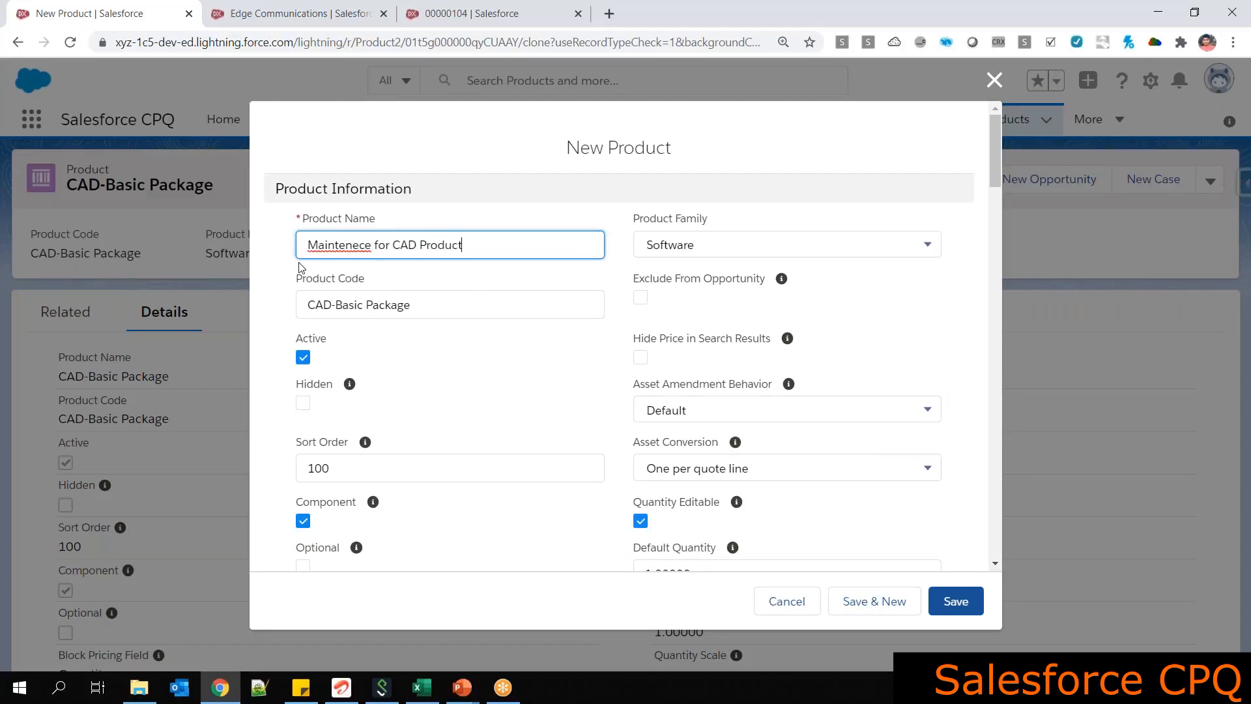
{"action": "right_click", "coordinate": [331, 246]}
{"action": "left_click", "coordinate": [427, 256]}
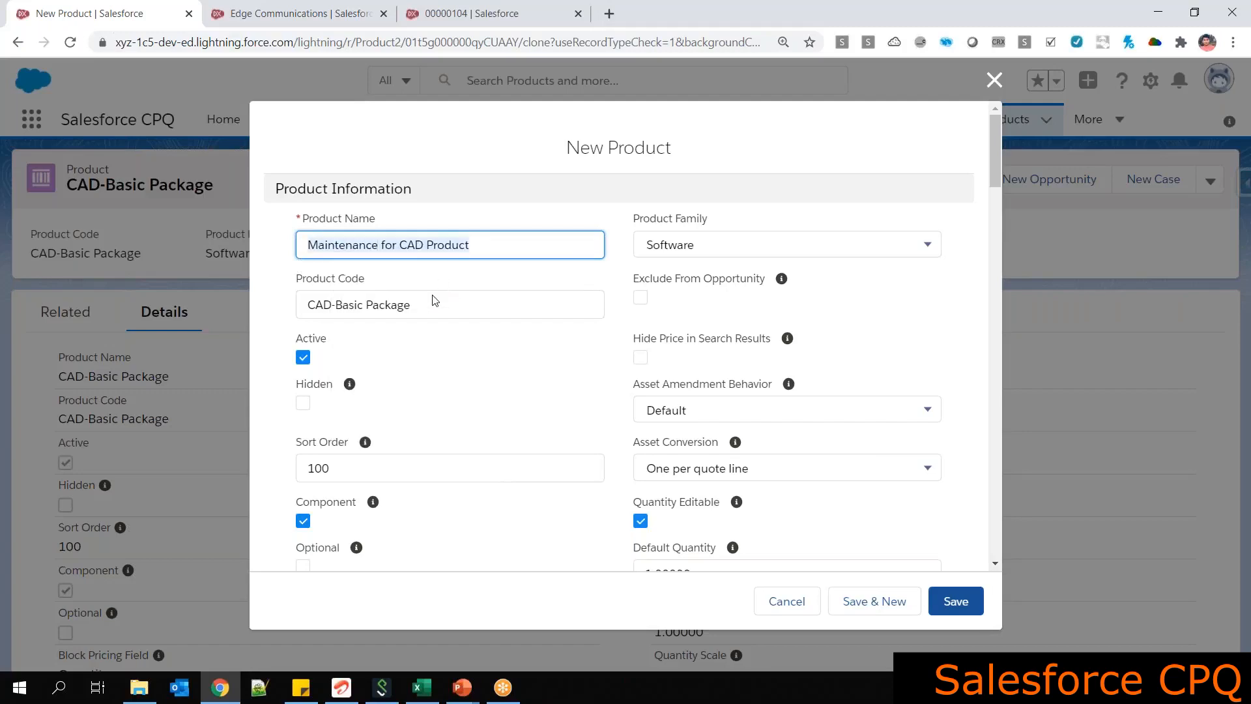
{"action": "key", "text": "Tab"}
{"action": "type", "text": "Maintenance for CAD Product"}
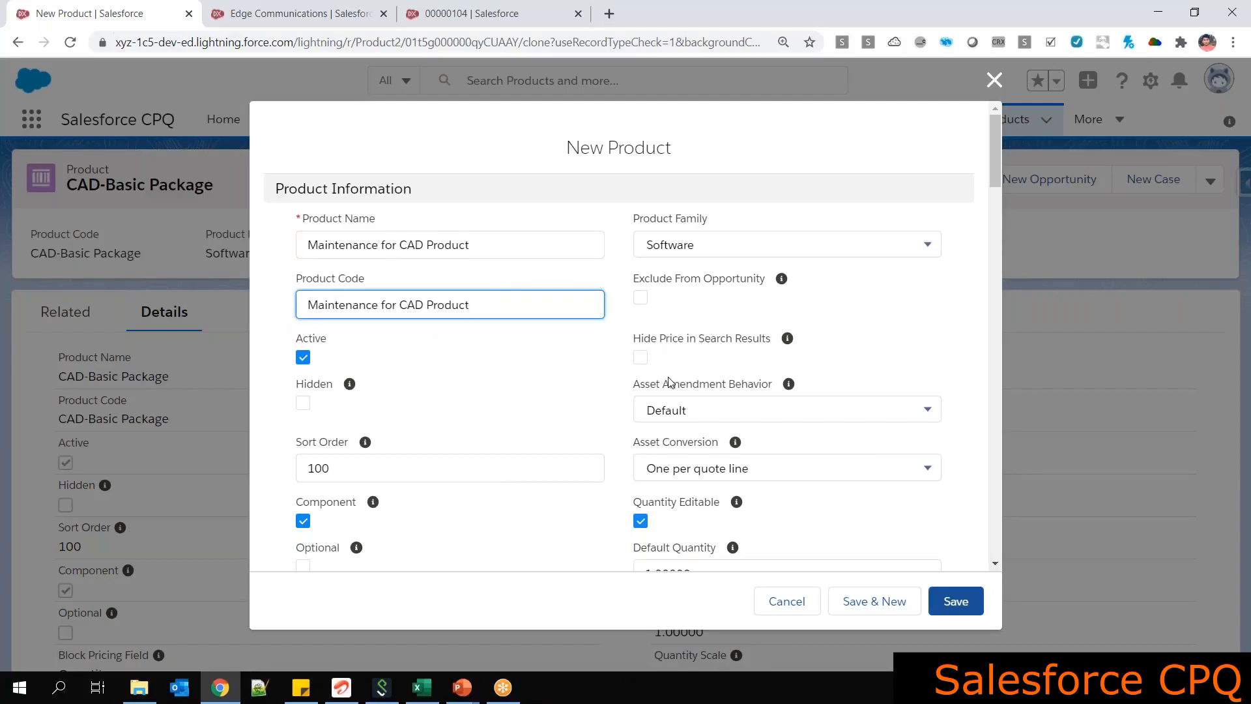
Review the available Asset Amendment Behavior and Asset Conversion options for the cloned product
{"action": "scroll", "coordinate": [671, 381], "scroll_direction": "down", "scroll_amount": 1}
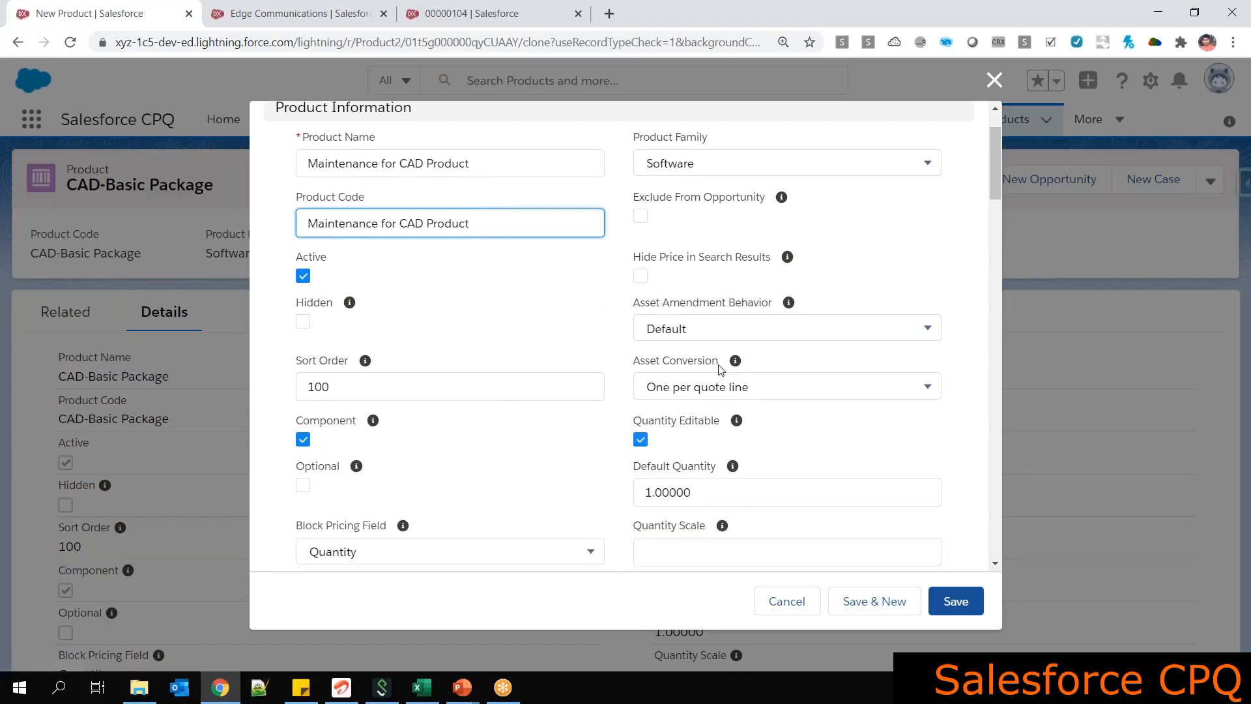
{"action": "left_click", "coordinate": [772, 332]}
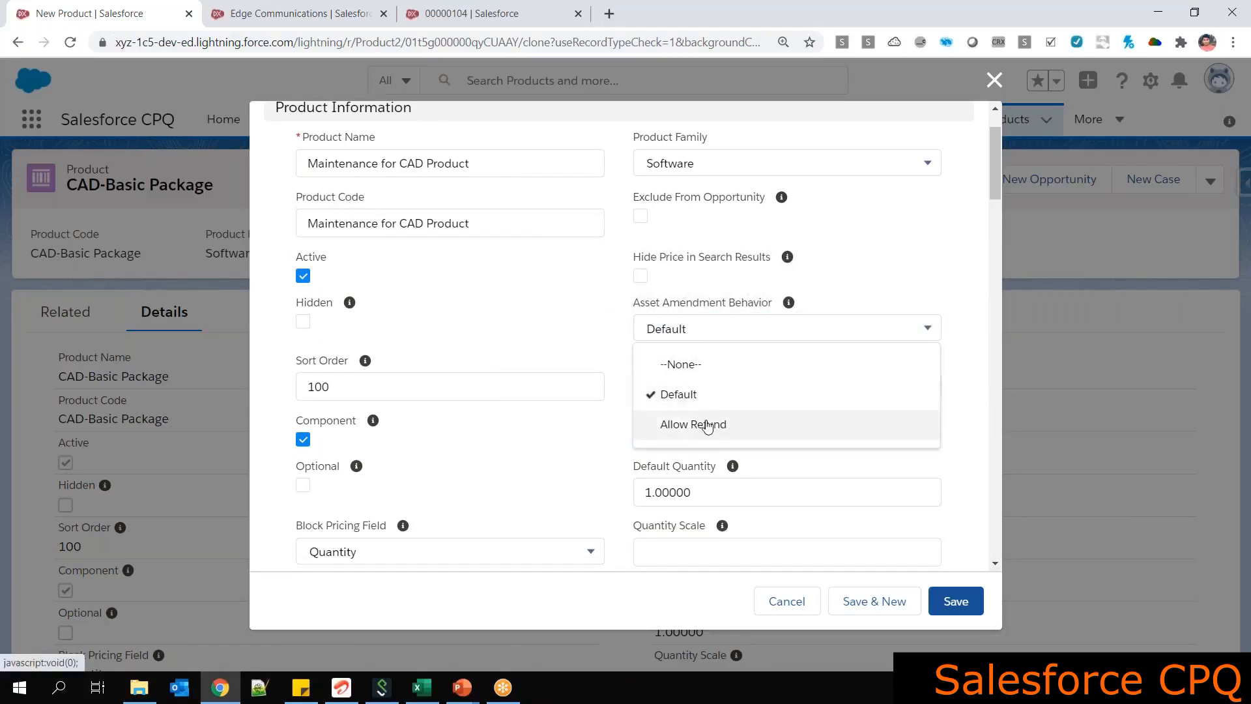
{"action": "left_click", "coordinate": [592, 337]}
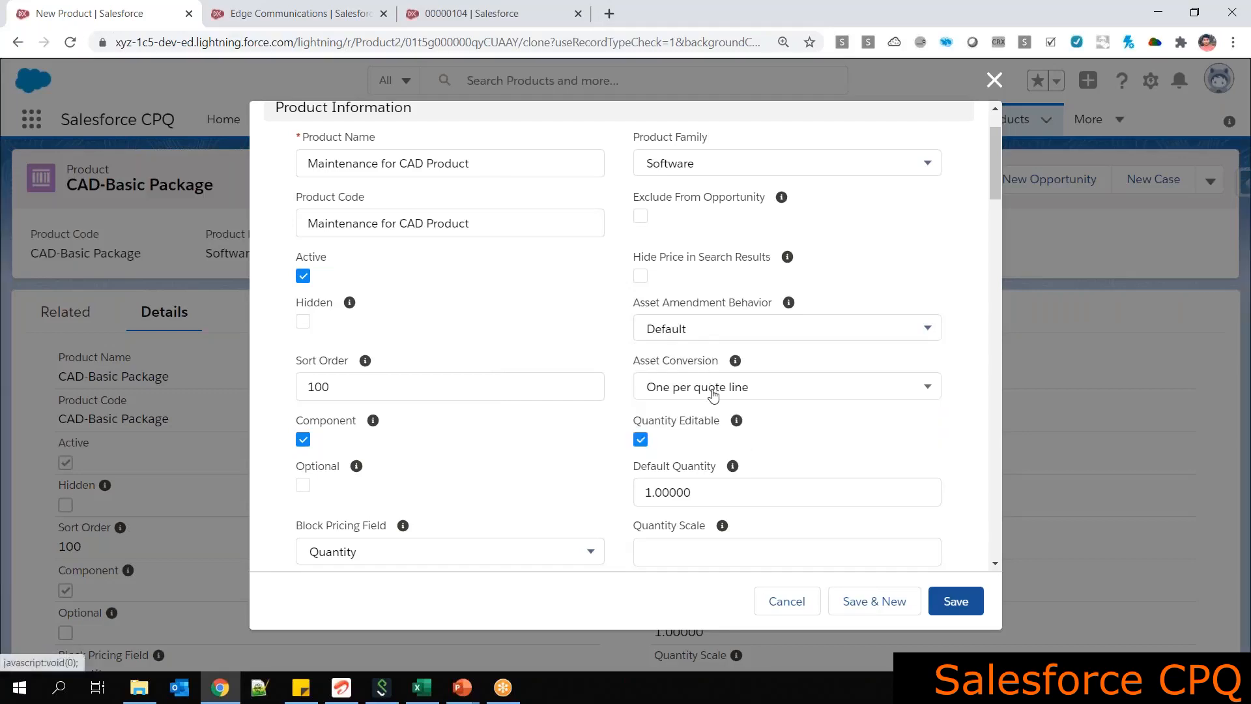
{"action": "left_click", "coordinate": [711, 394]}
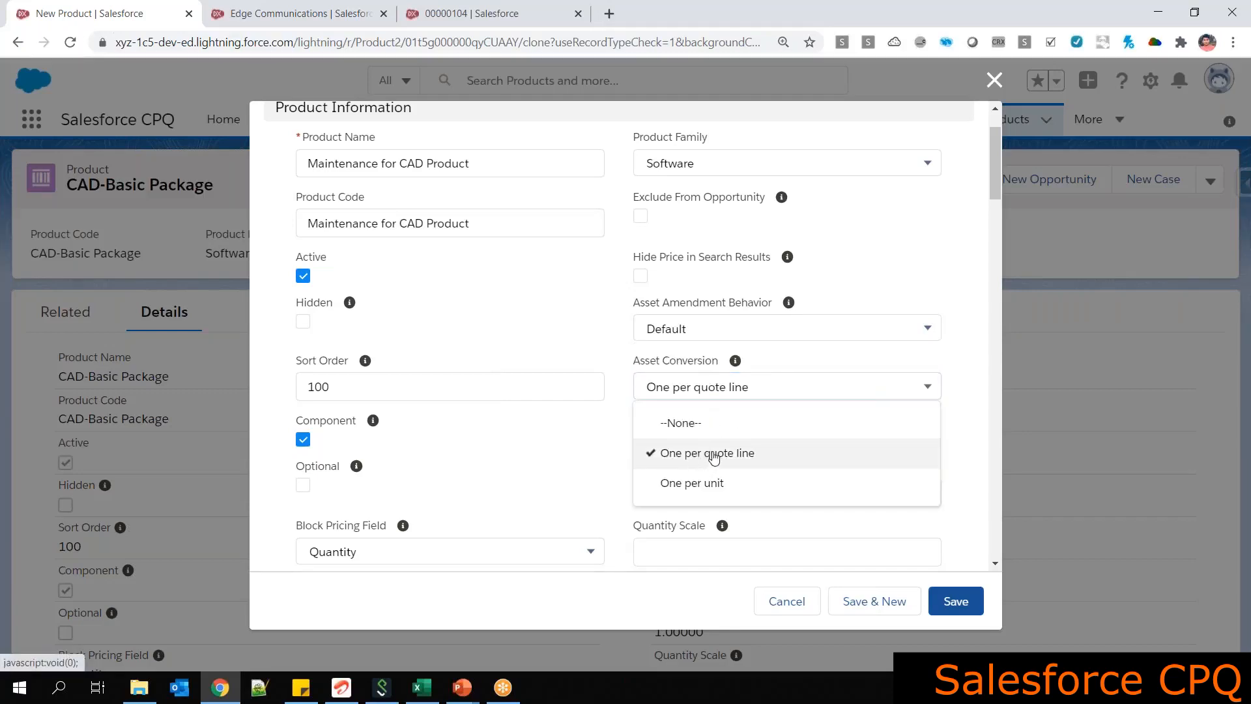
{"action": "left_click", "coordinate": [574, 351]}
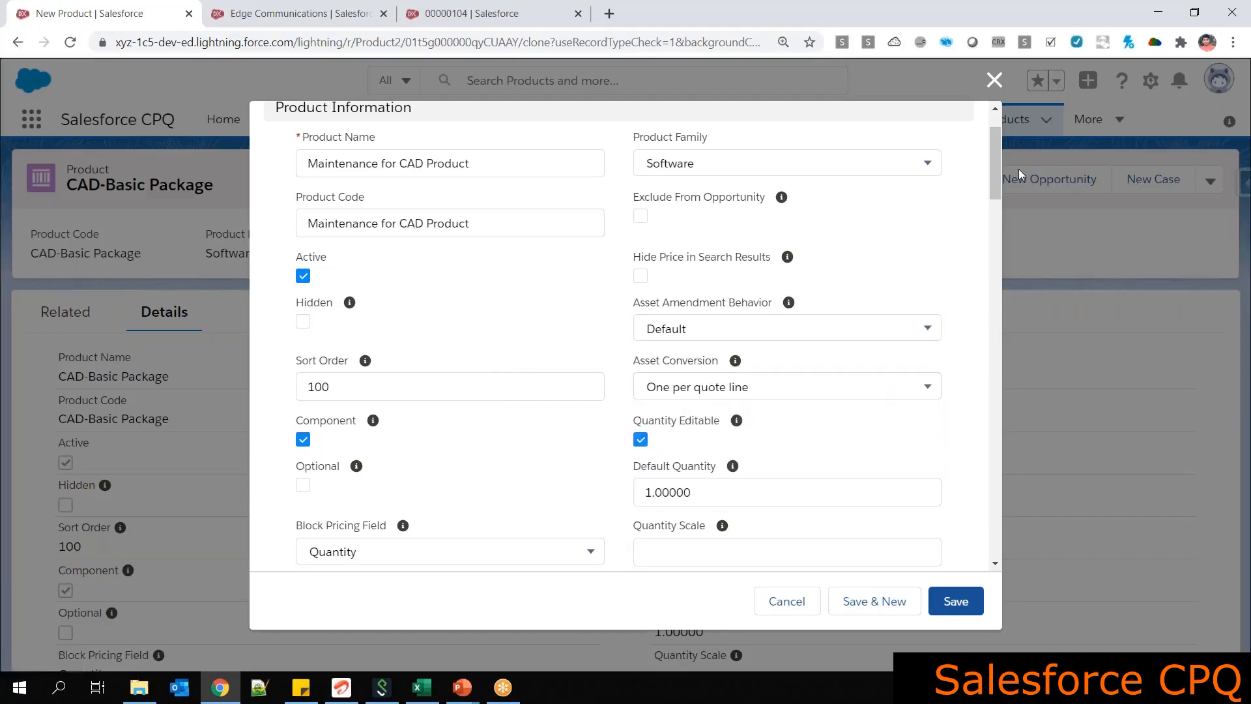
Set the cloned product's Subscription Pricing to --None-- and save the product
{"action": "scroll", "coordinate": [998, 158], "scroll_direction": "down", "scroll_amount": 1}
{"action": "left_click_drag", "start_coordinate": [995, 168], "coordinate": [987, 412]}
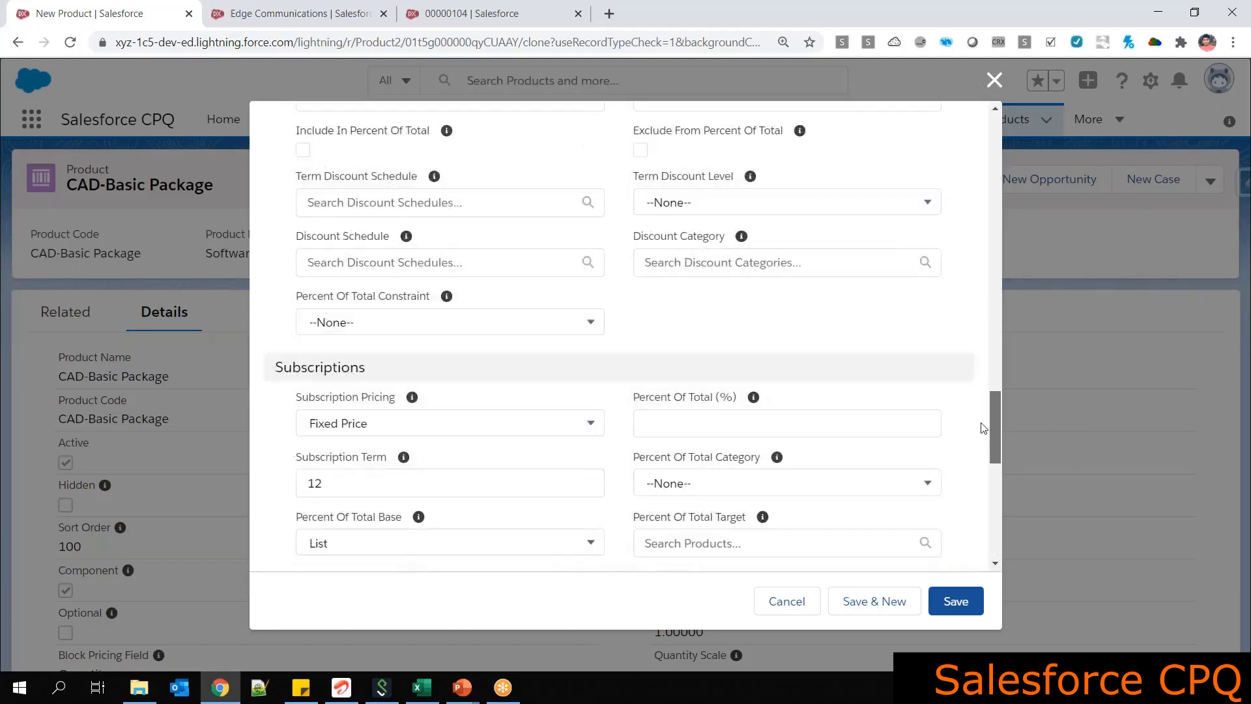
{"action": "left_click", "coordinate": [480, 424]}
{"action": "left_click", "coordinate": [372, 458]}
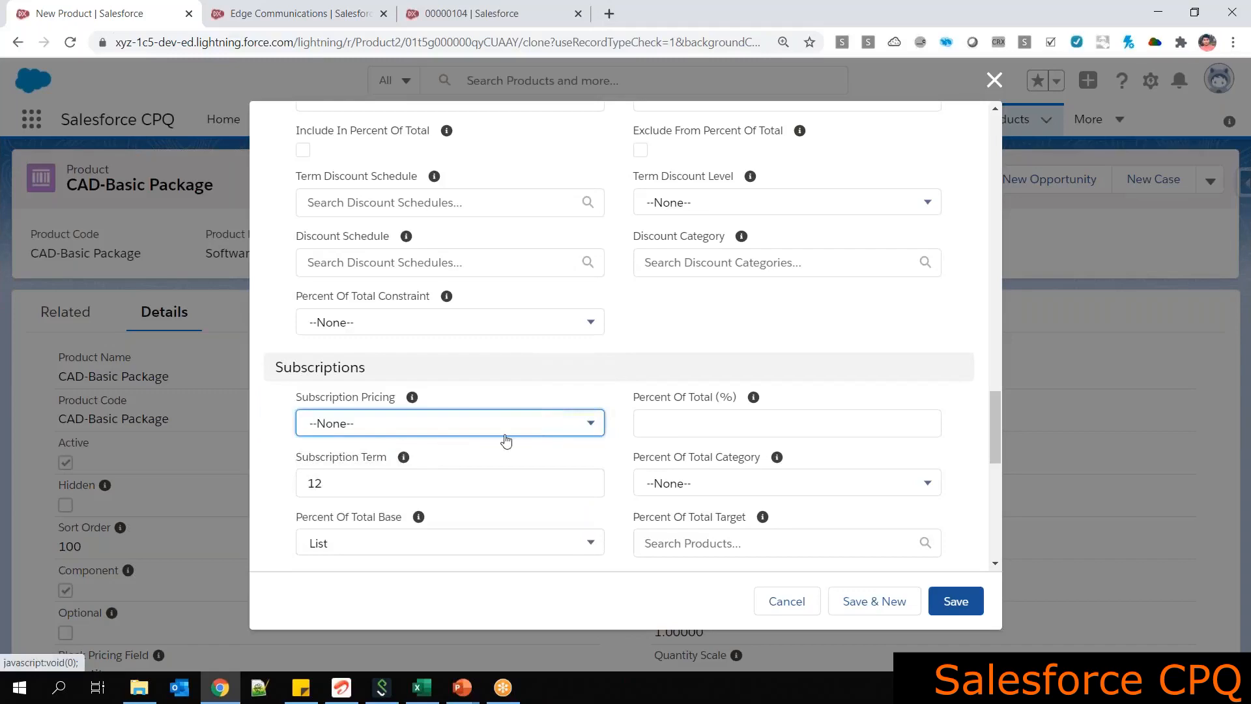
{"action": "left_click", "coordinate": [953, 610]}
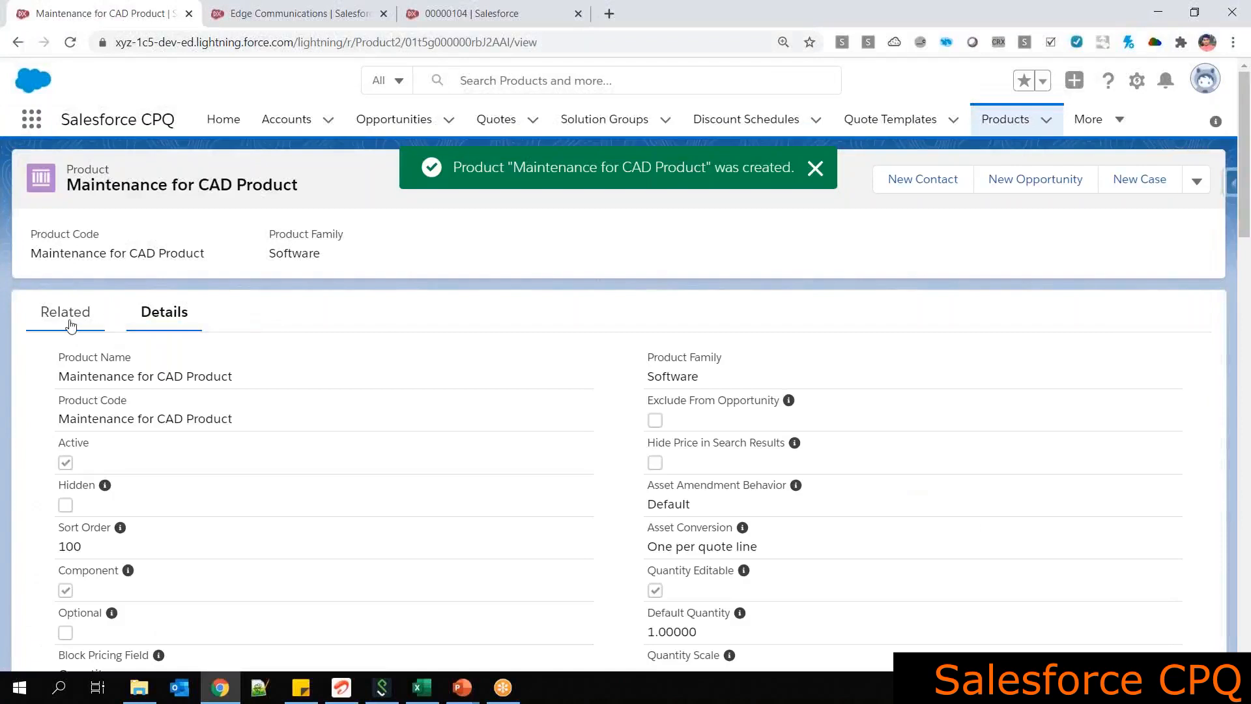
Add a standard price book entry with a list price of 100 USD to the Maintenance for CAD Product
{"action": "left_click", "coordinate": [72, 324]}
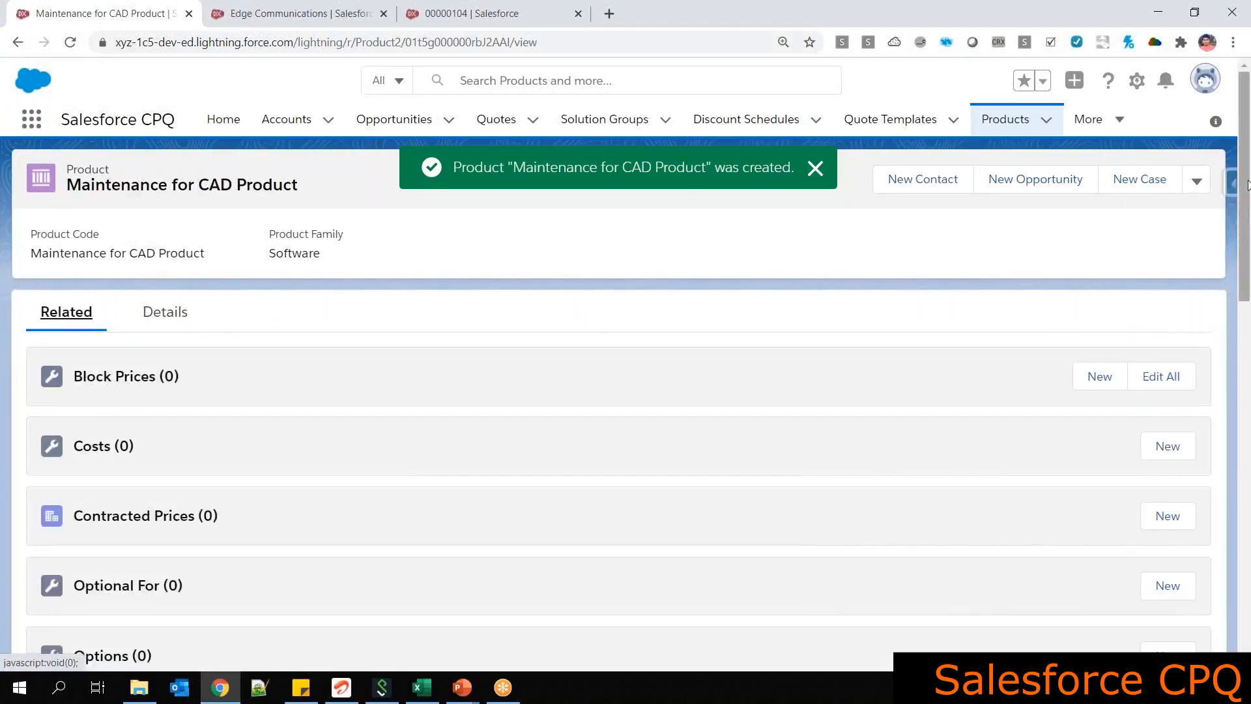
{"action": "left_click_drag", "start_coordinate": [1248, 217], "coordinate": [1248, 526]}
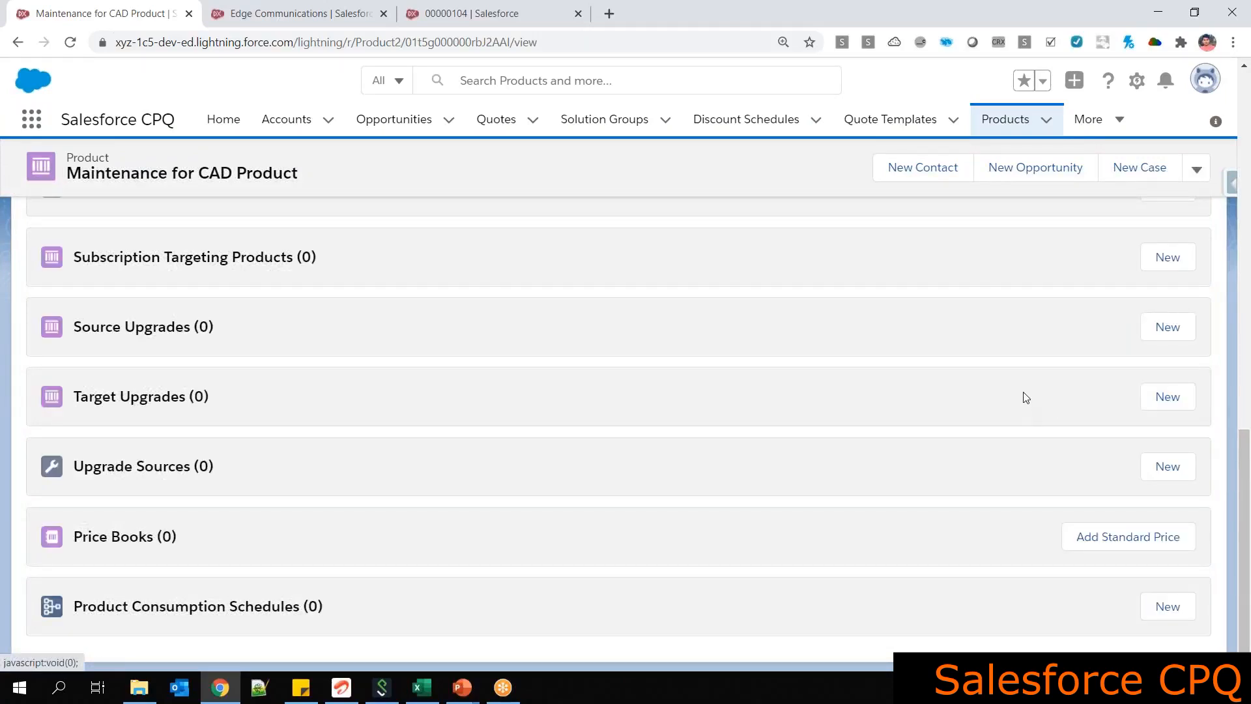
{"action": "left_click", "coordinate": [1191, 536]}
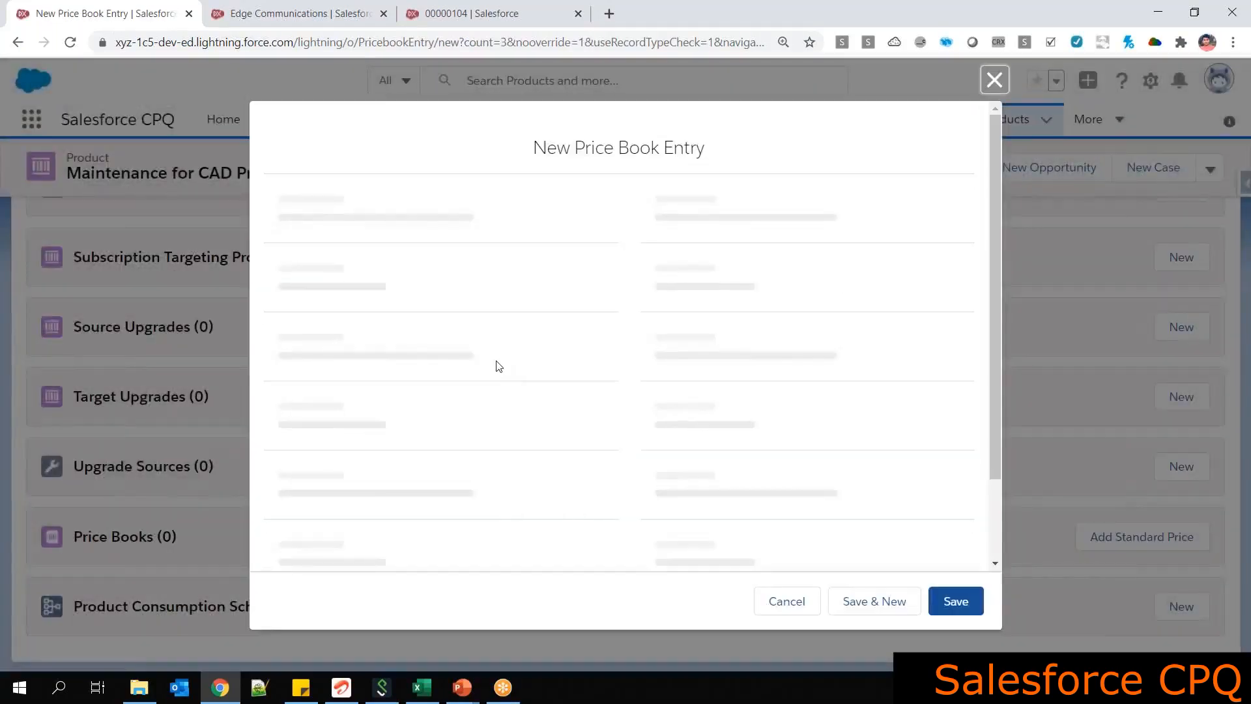
{"action": "left_click", "coordinate": [369, 433]}
{"action": "type", "text": "100"}
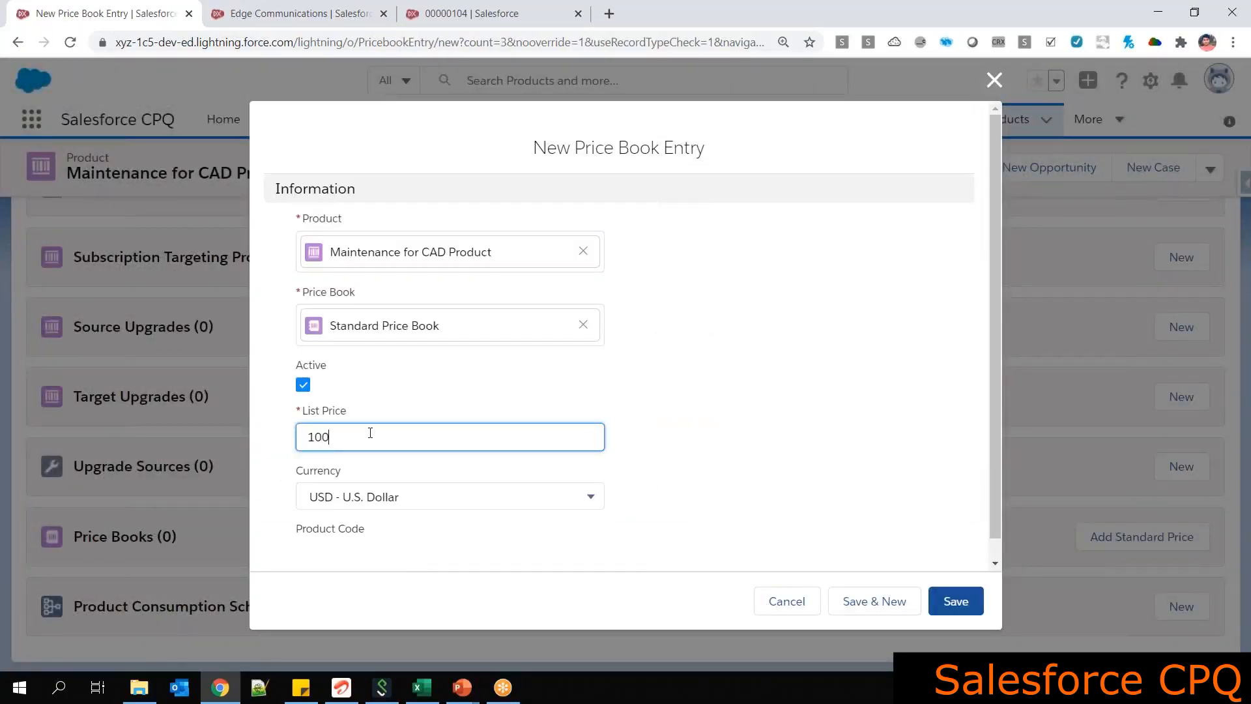
{"action": "left_click", "coordinate": [954, 600]}
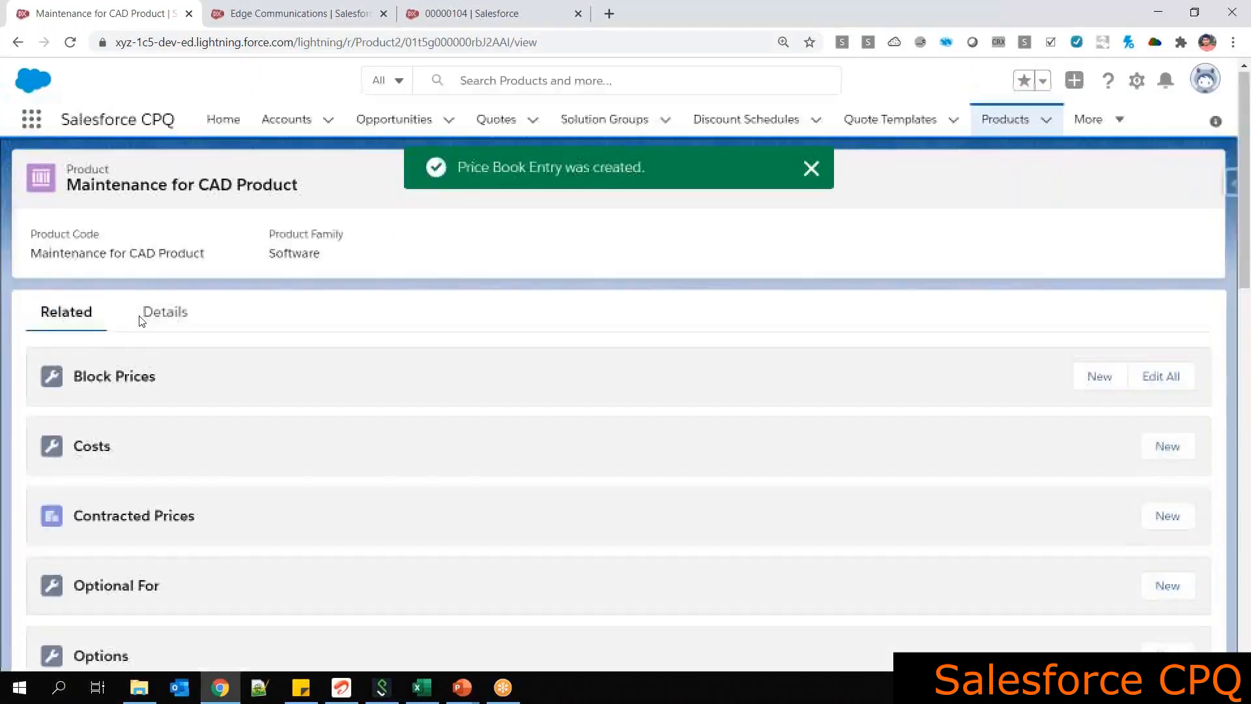
Review the Subscriptions section in the maintenance product's details
{"action": "left_click", "coordinate": [155, 313]}
{"action": "scroll", "coordinate": [246, 424], "scroll_direction": "down", "scroll_amount": 3}
{"action": "scroll", "coordinate": [247, 427], "scroll_direction": "down", "scroll_amount": 15}
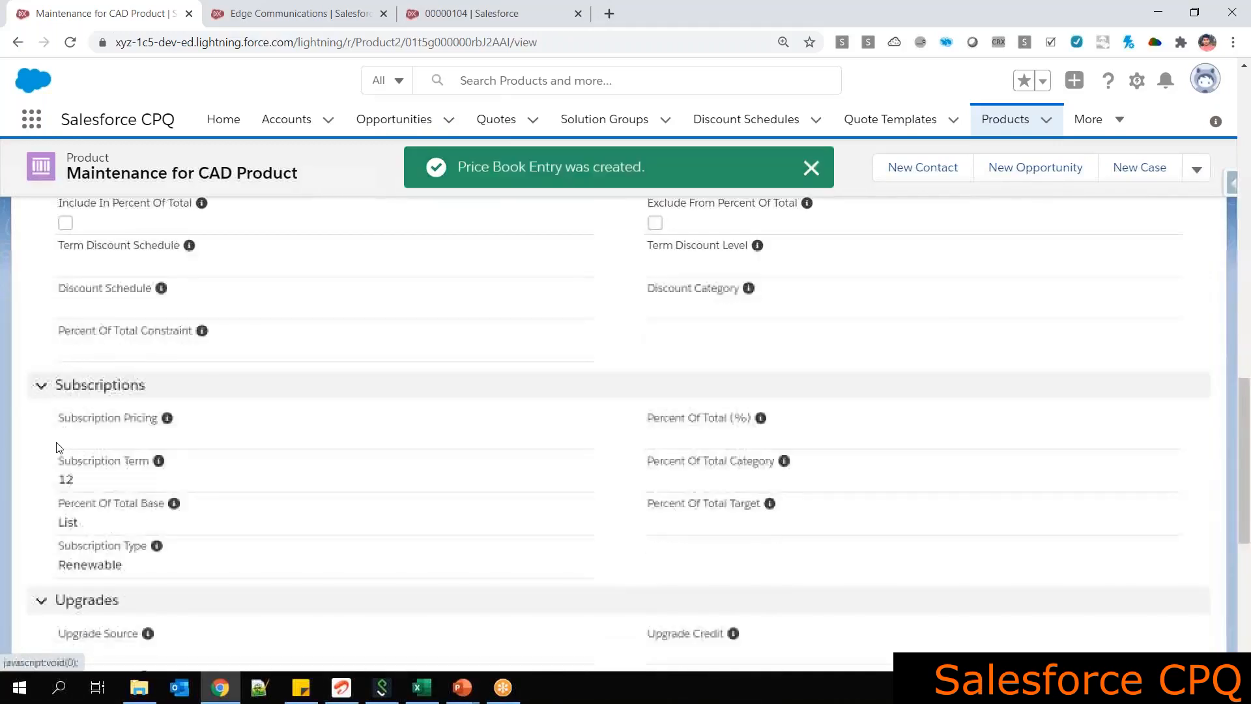
{"action": "left_click_drag", "start_coordinate": [57, 447], "coordinate": [383, 419]}
{"action": "scroll", "coordinate": [539, 403], "scroll_direction": "up", "scroll_amount": 20}
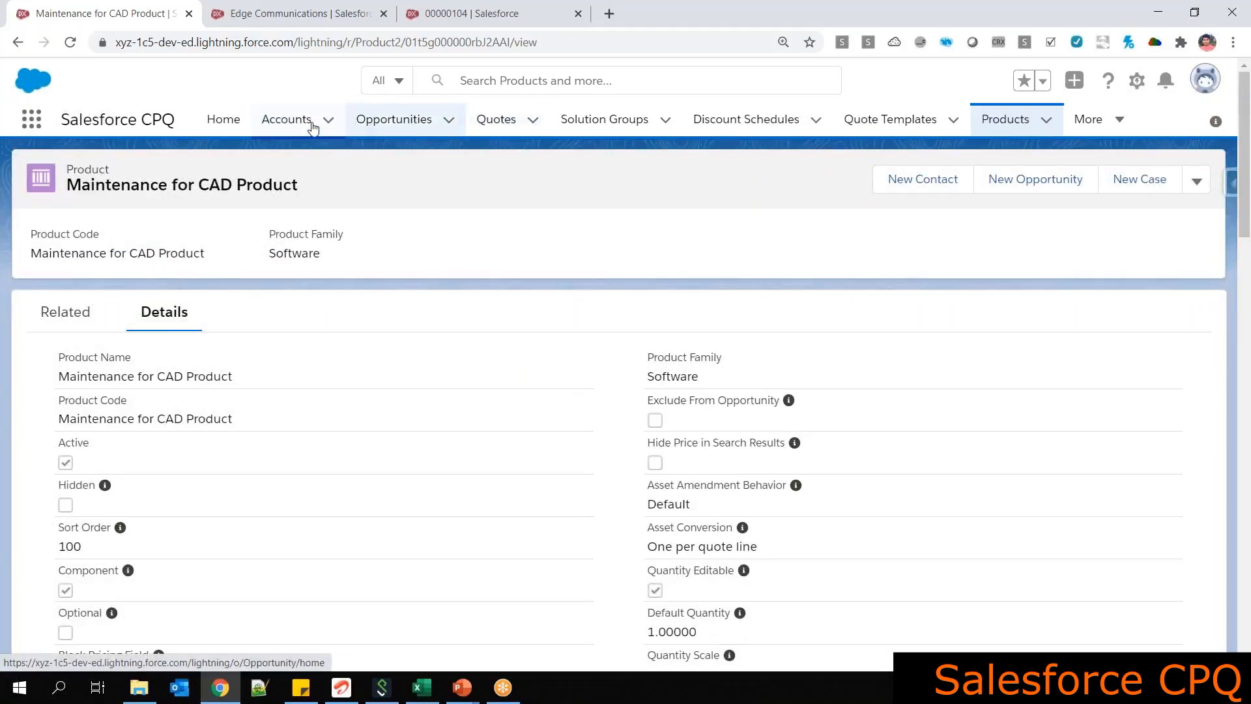
Create the opportunity "Test Sub+Asset Demo" for the Edge Communications account with stage Qualification and amount 100, and open its record
{"action": "left_click", "coordinate": [293, 126]}
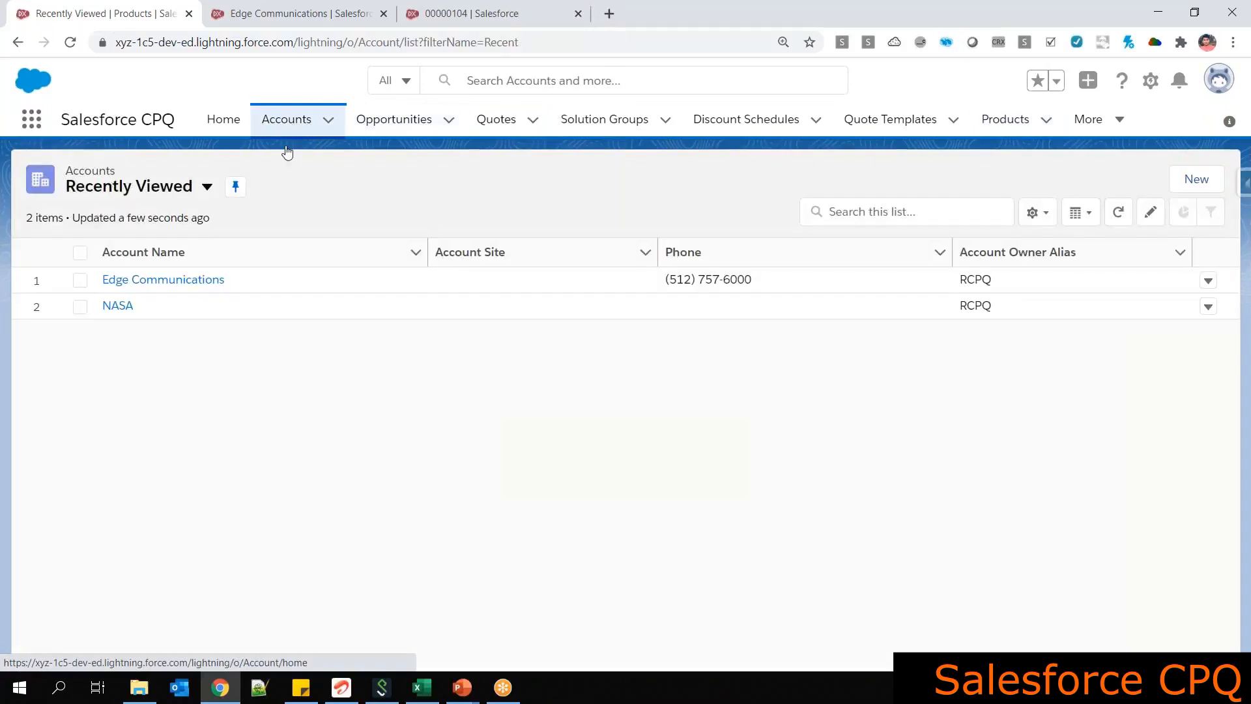
{"action": "left_click", "coordinate": [171, 283]}
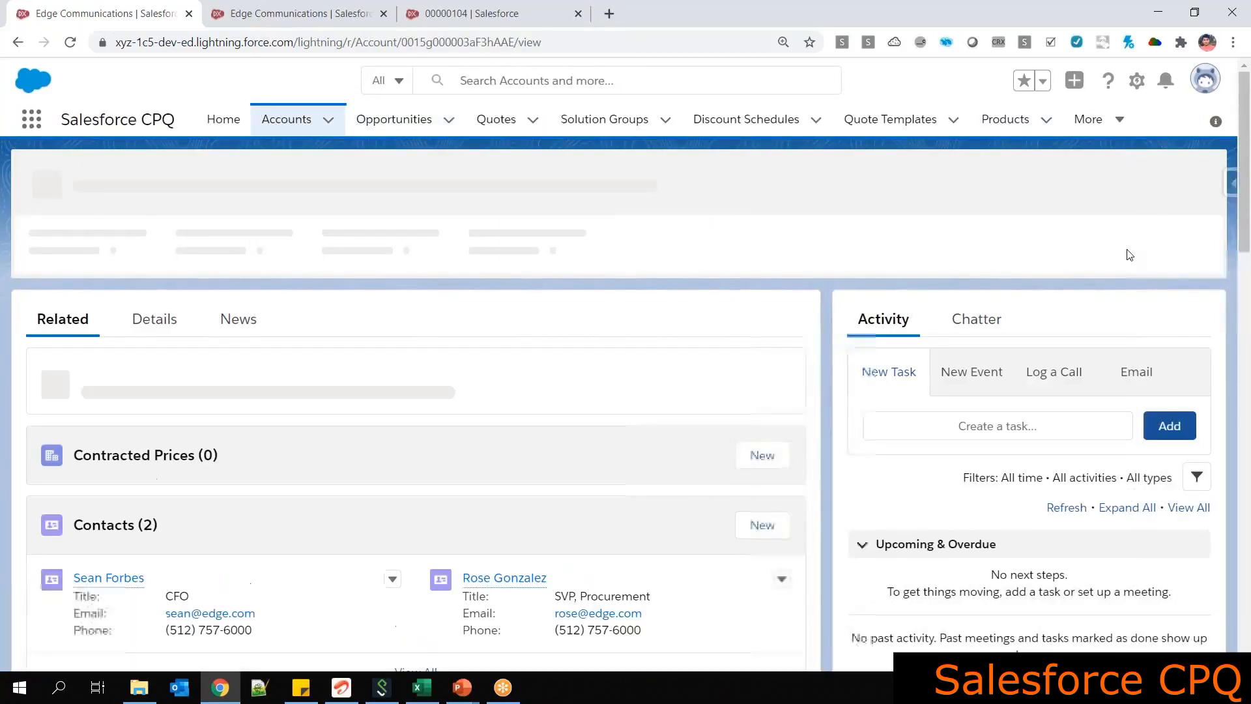
{"action": "left_click", "coordinate": [1101, 181]}
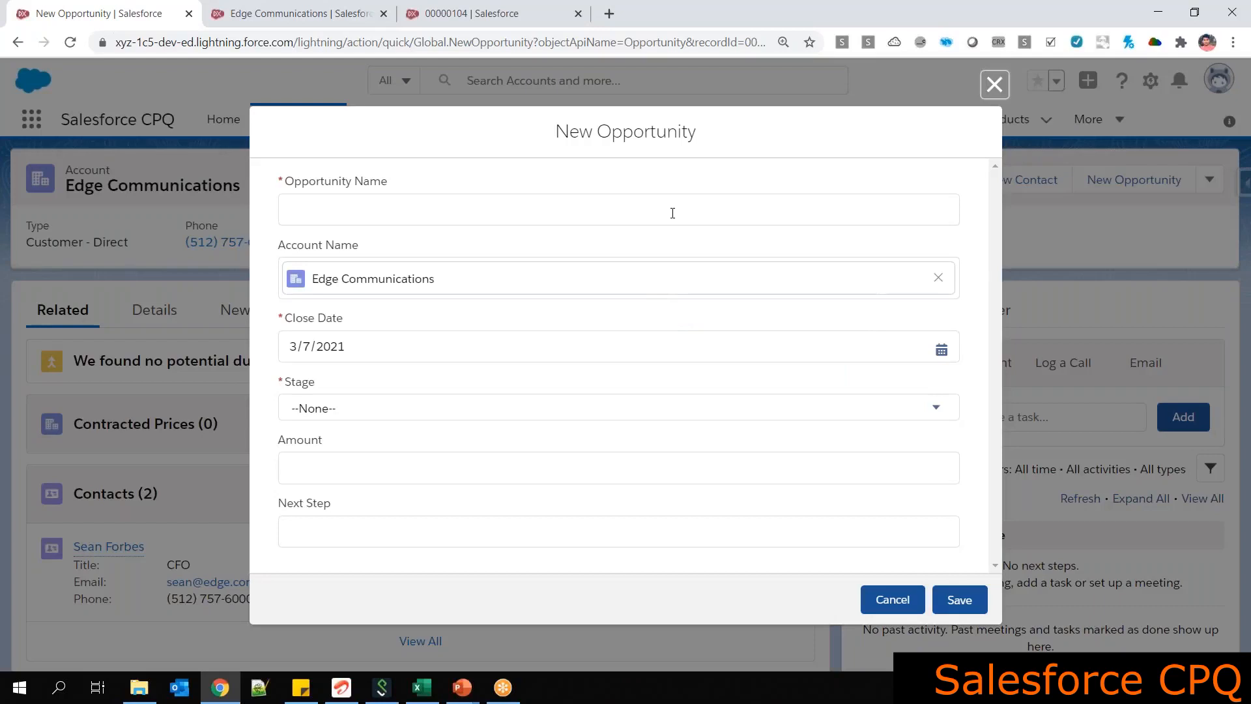
{"action": "left_click", "coordinate": [672, 213]}
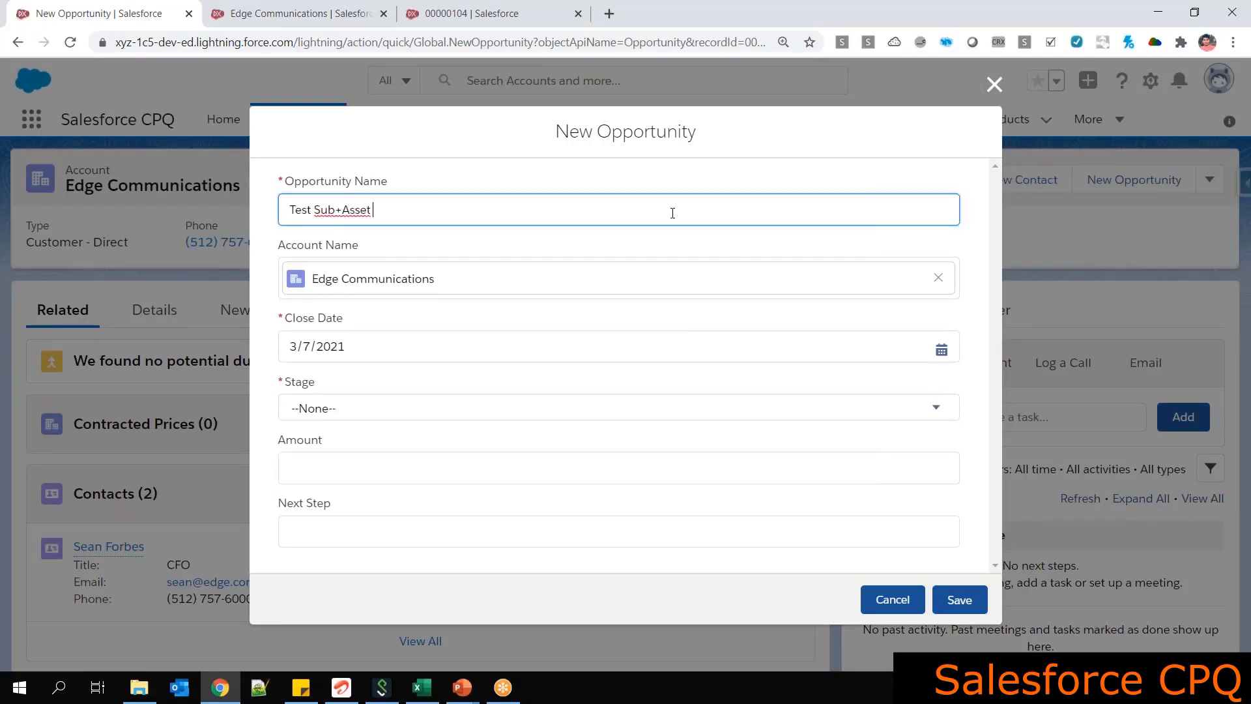
{"action": "left_click", "coordinate": [432, 416]}
{"action": "left_click", "coordinate": [428, 407]}
{"action": "left_click", "coordinate": [369, 419]}
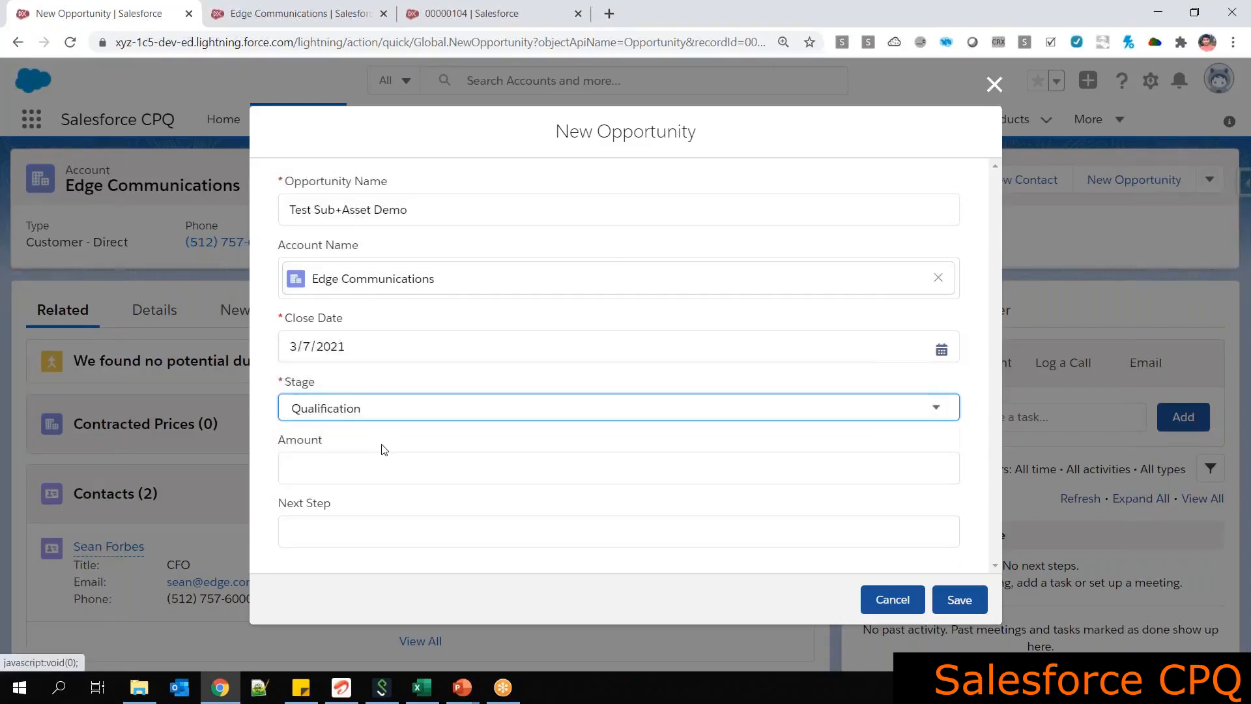
{"action": "left_click", "coordinate": [377, 476]}
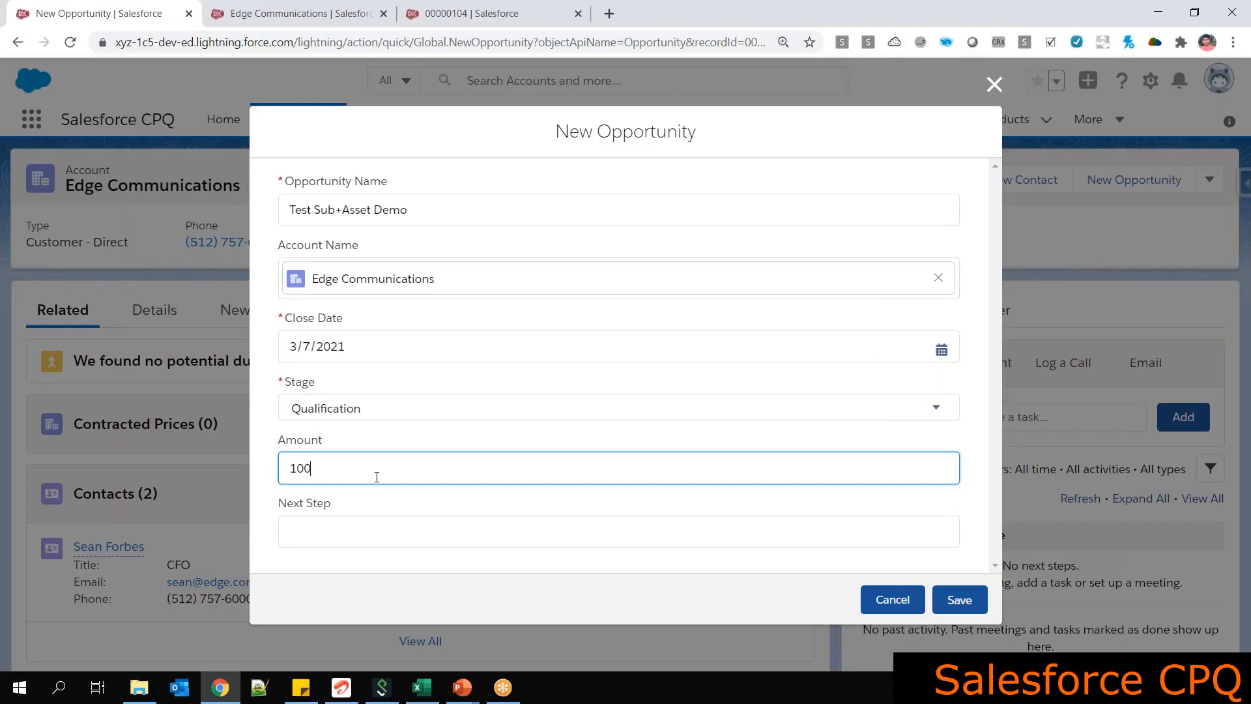
{"action": "left_click", "coordinate": [957, 599]}
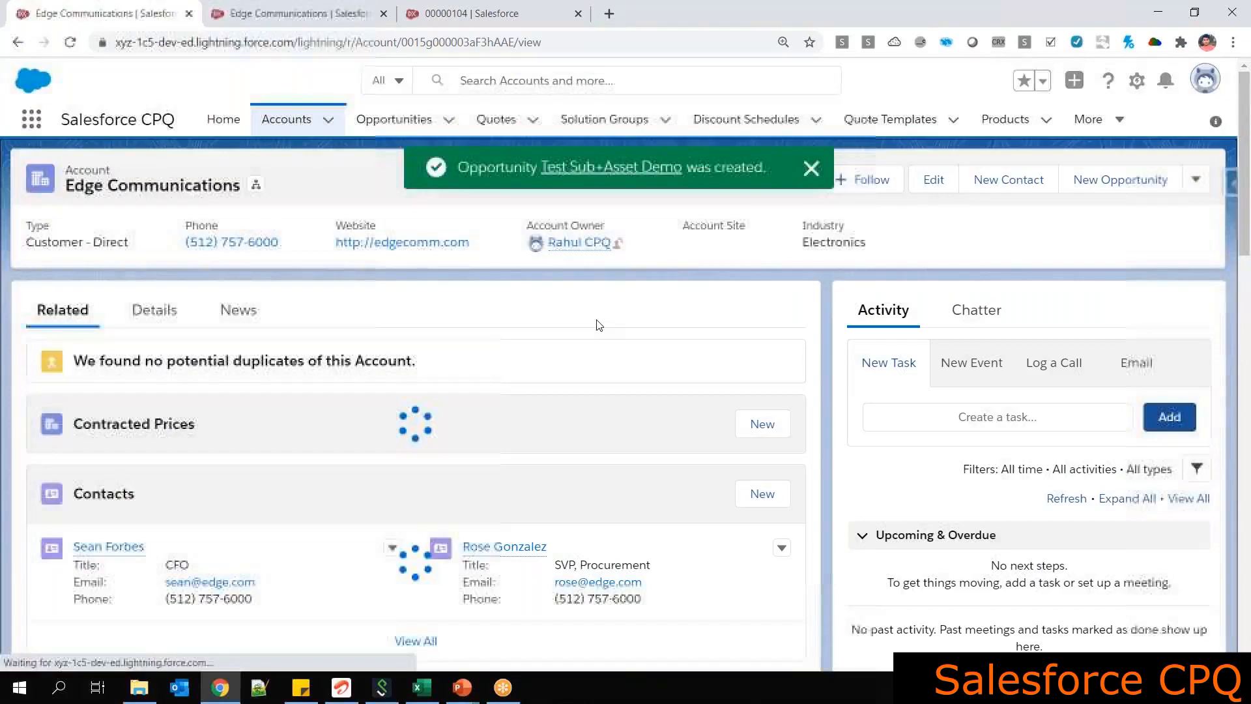
{"action": "scroll", "coordinate": [259, 461], "scroll_direction": "down", "scroll_amount": 4}
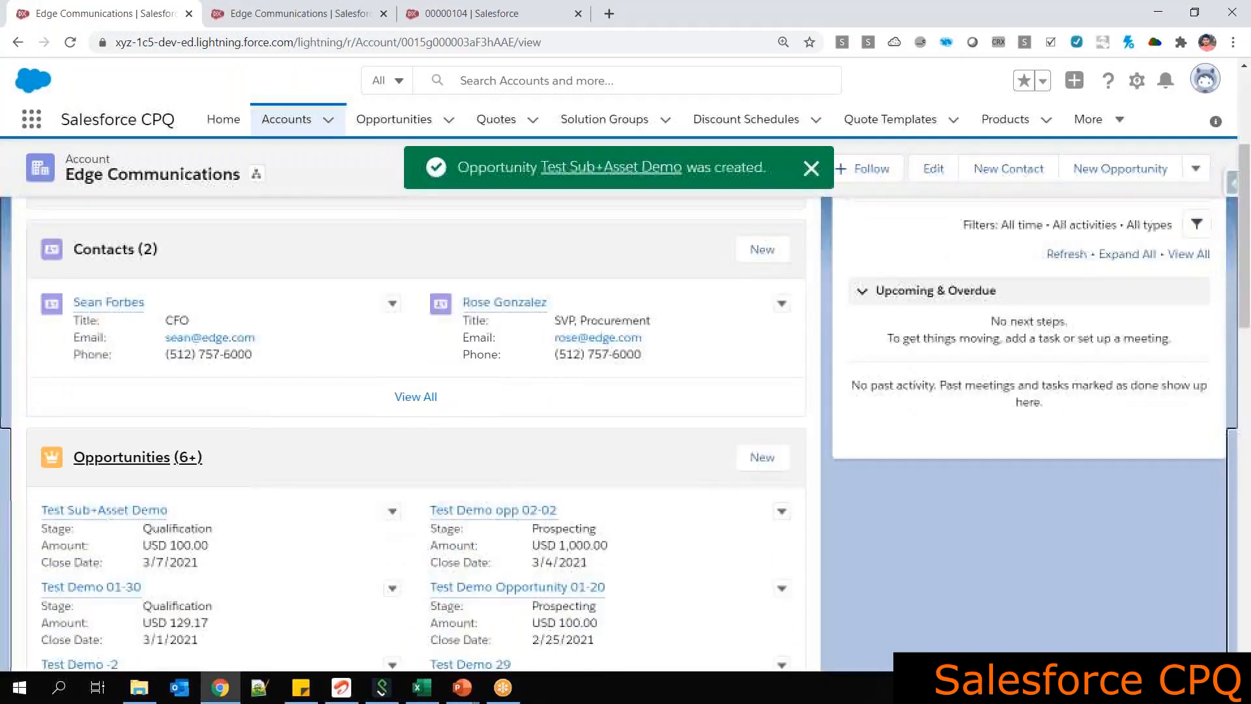
{"action": "left_click", "coordinate": [94, 516]}
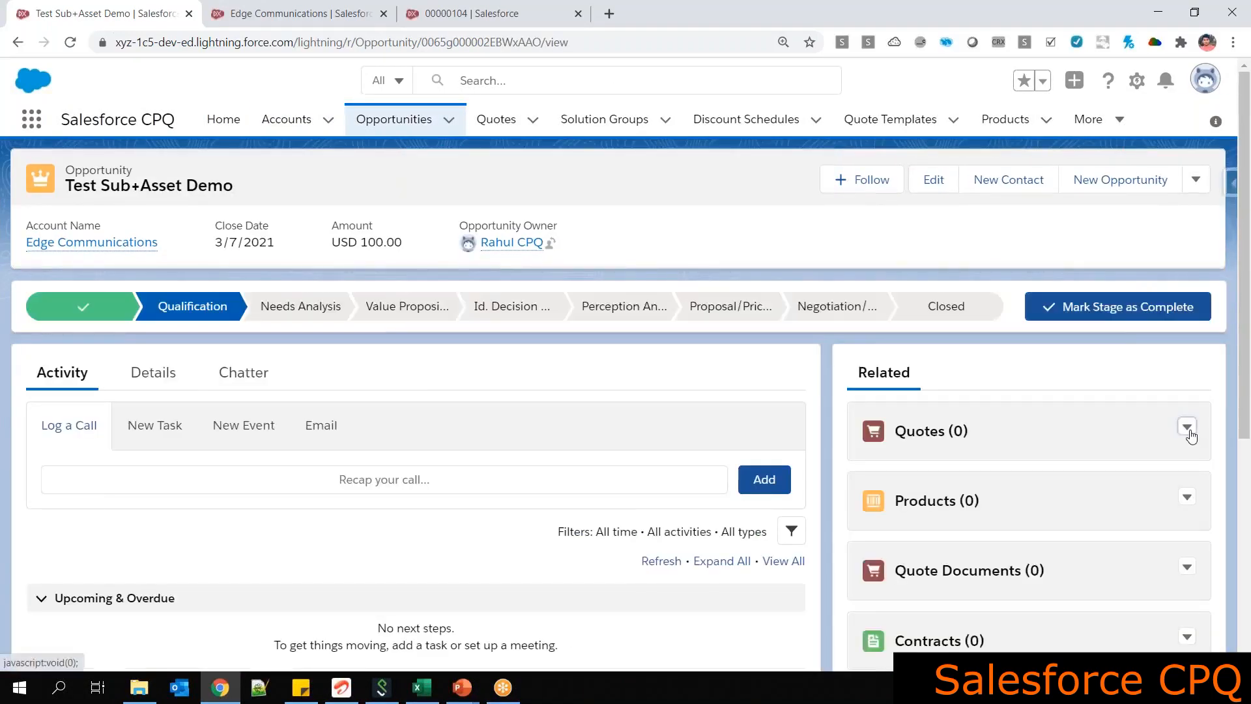
Start a new primary quote from the opportunity, linked to the Test Sub+Asset Demo opportunity and the Edge Communications account
{"action": "left_click", "coordinate": [1189, 430]}
{"action": "left_click", "coordinate": [1147, 456]}
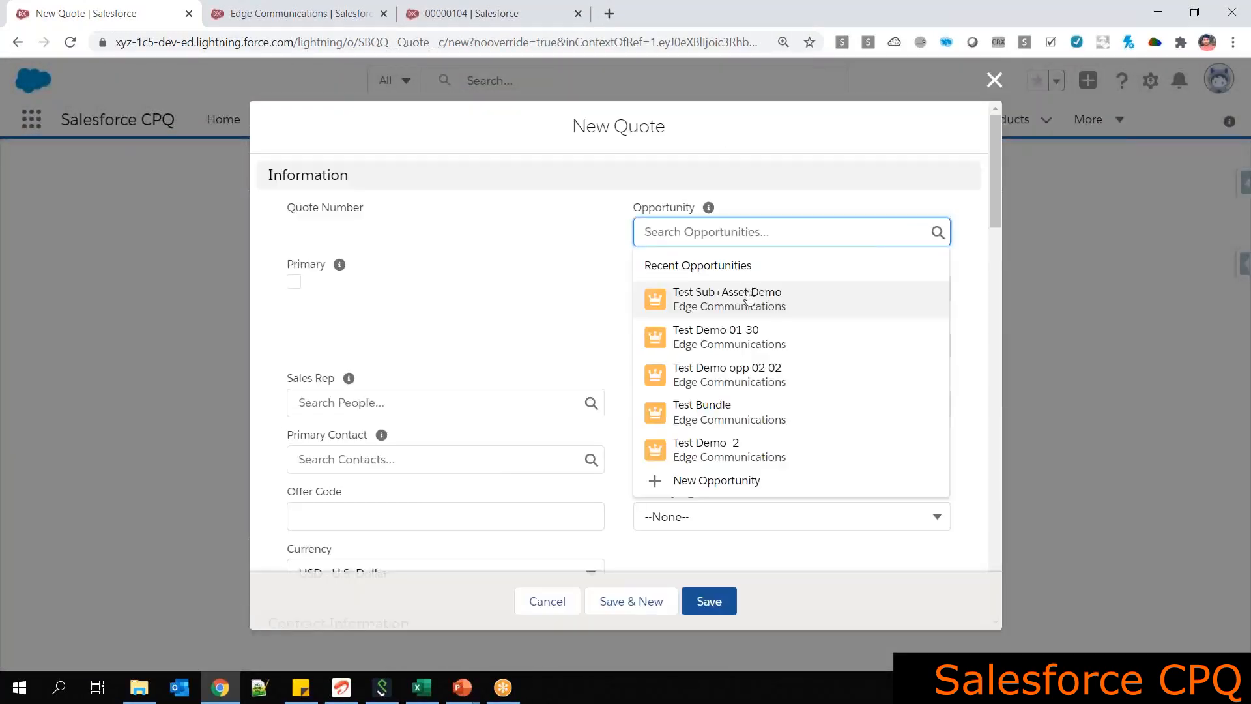
{"action": "left_click", "coordinate": [749, 297]}
{"action": "left_click", "coordinate": [720, 289]}
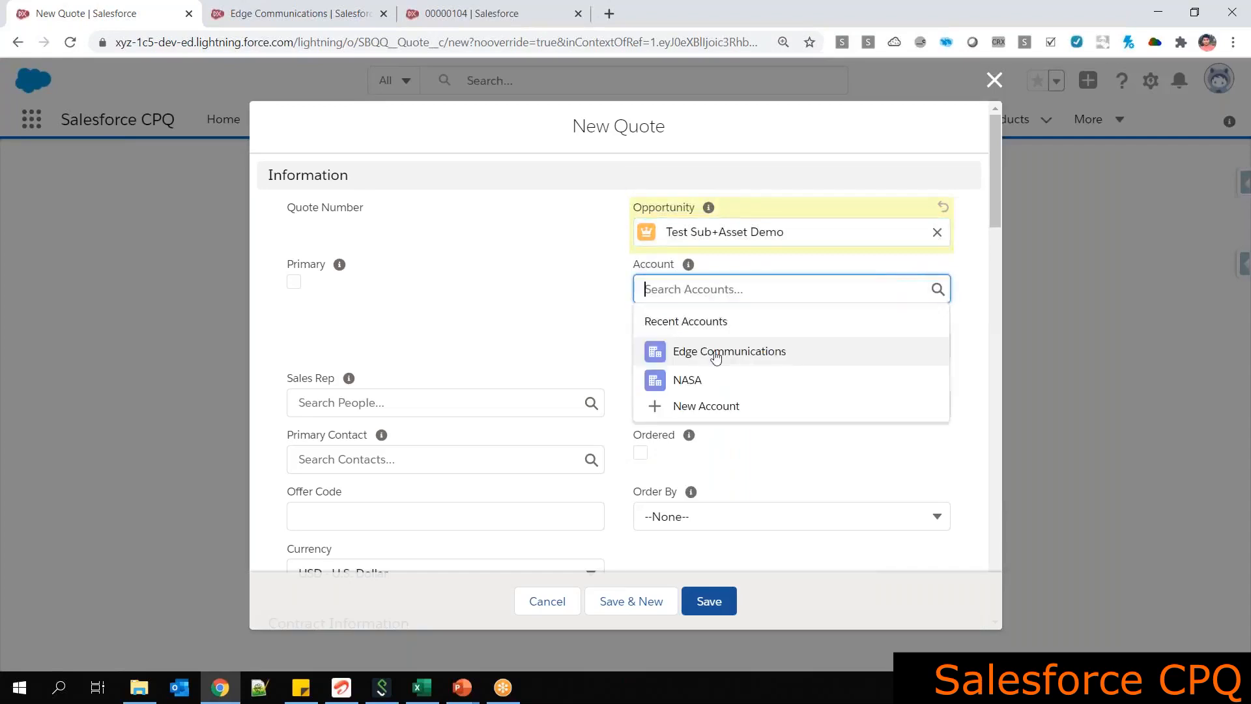
{"action": "left_click", "coordinate": [715, 355]}
{"action": "left_click", "coordinate": [293, 282]}
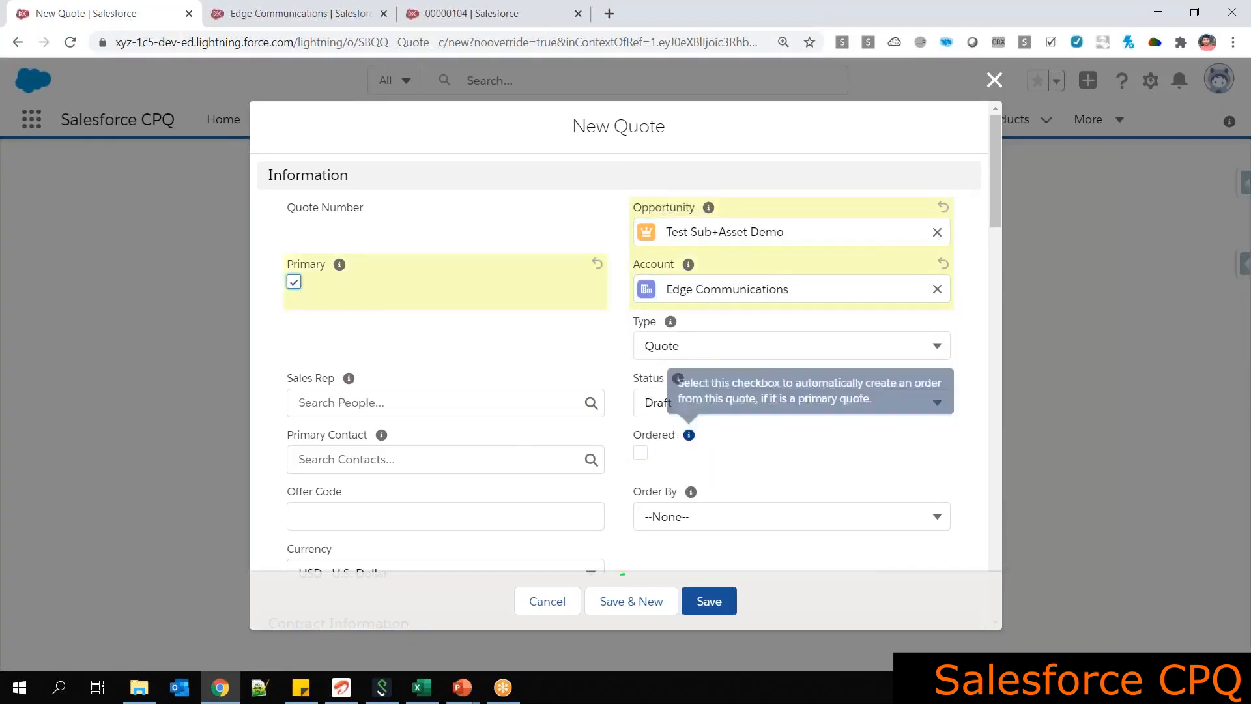
Save the new quote with a subscription term of 12 and open its line editor
{"action": "scroll", "coordinate": [667, 391], "scroll_direction": "down", "scroll_amount": 8}
{"action": "scroll", "coordinate": [615, 392], "scroll_direction": "down", "scroll_amount": 4}
{"action": "scroll", "coordinate": [614, 392], "scroll_direction": "up", "scroll_amount": 4}
{"action": "left_click", "coordinate": [365, 368]}
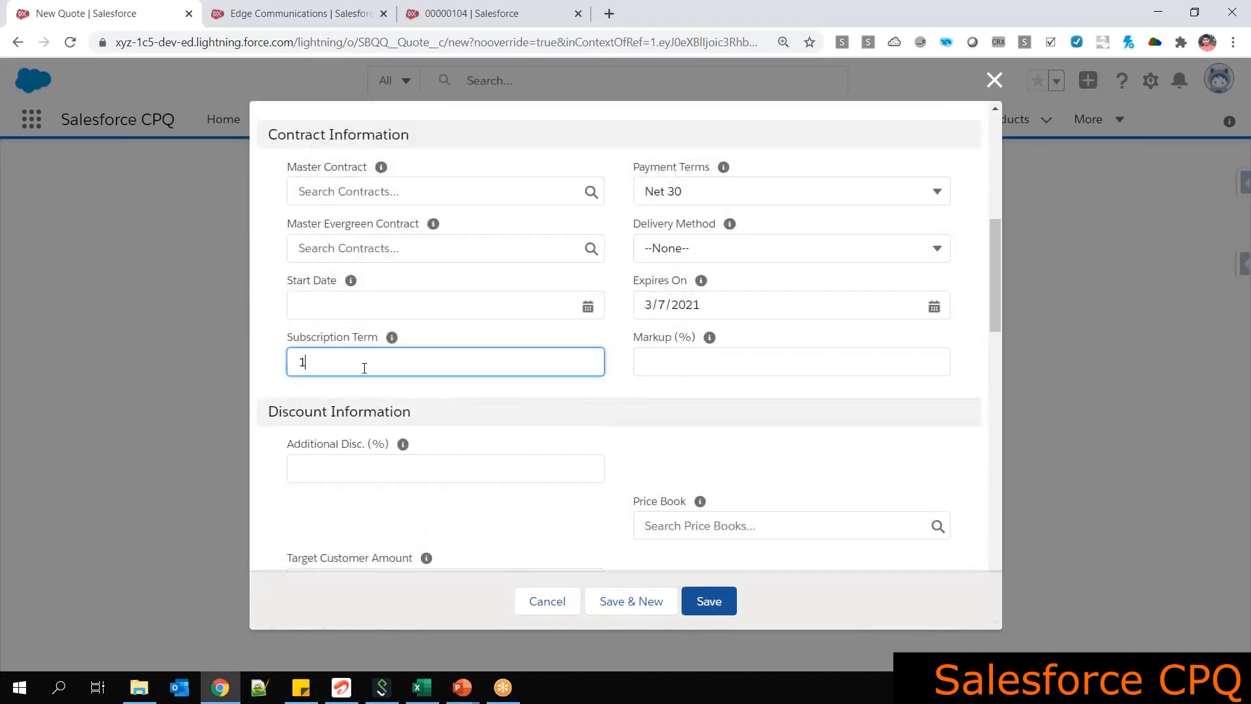
{"action": "scroll", "coordinate": [618, 367], "scroll_direction": "down", "scroll_amount": 7}
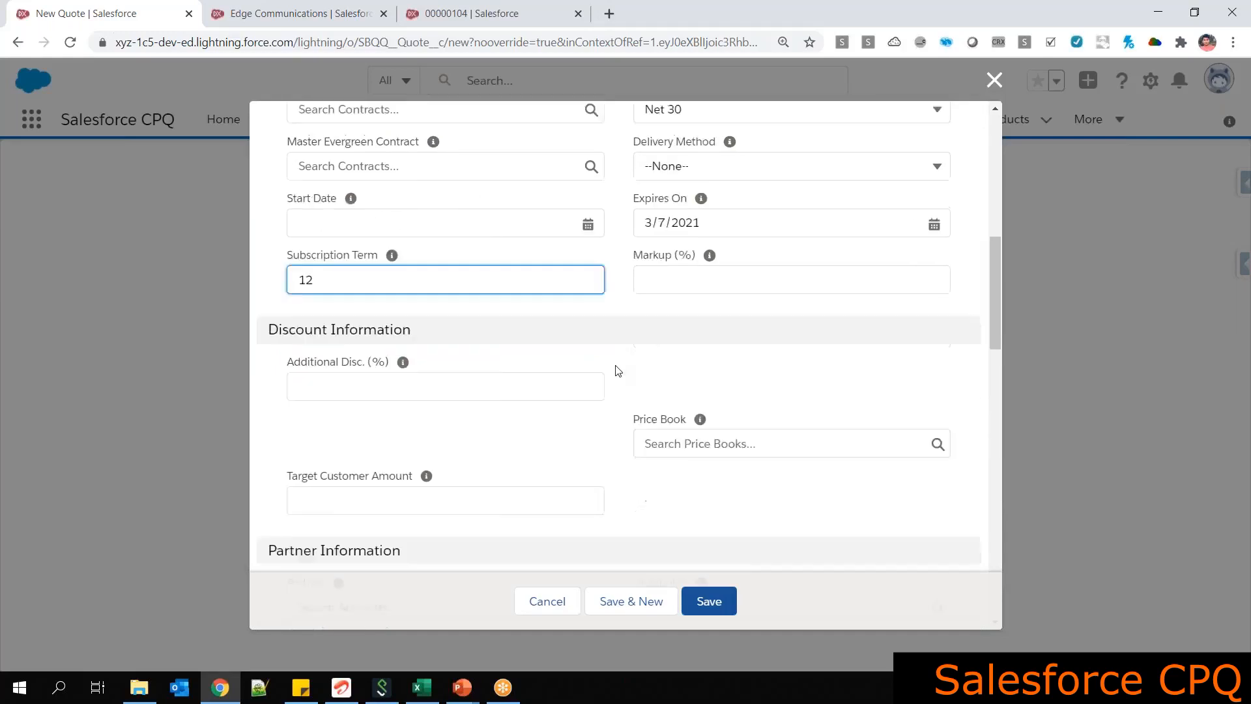
{"action": "scroll", "coordinate": [620, 369], "scroll_direction": "down", "scroll_amount": 10}
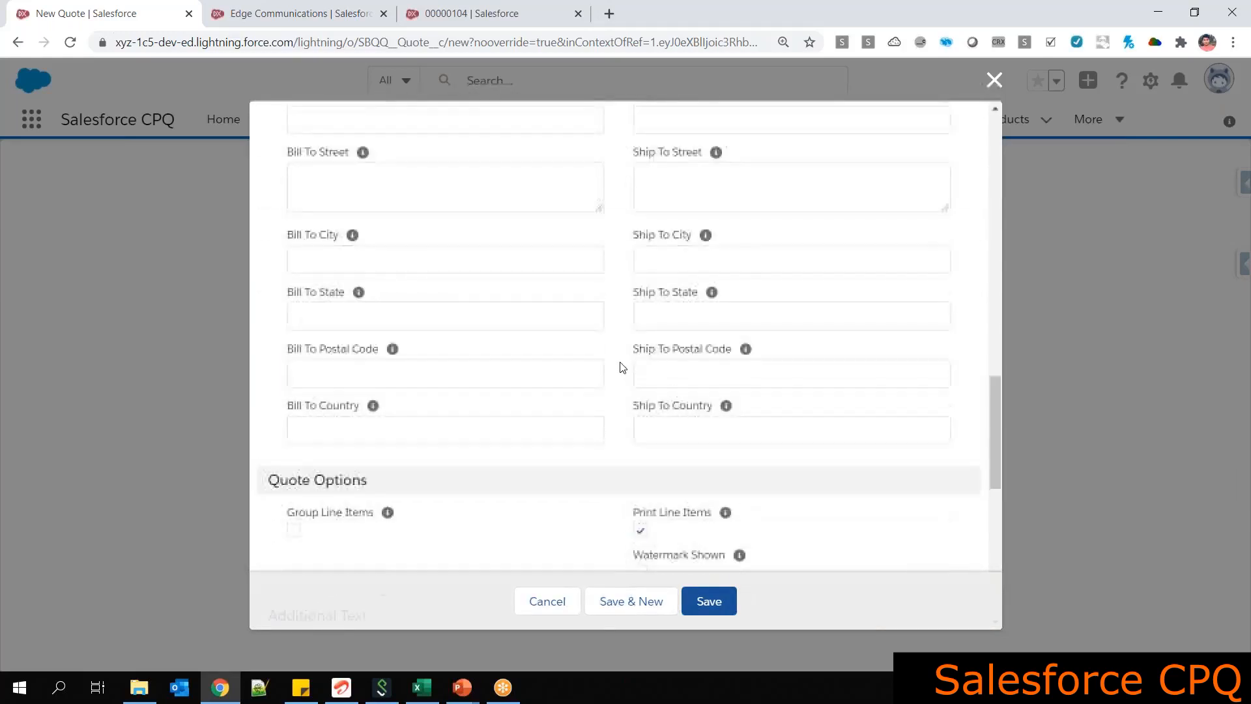
{"action": "scroll", "coordinate": [623, 366], "scroll_direction": "down", "scroll_amount": 3}
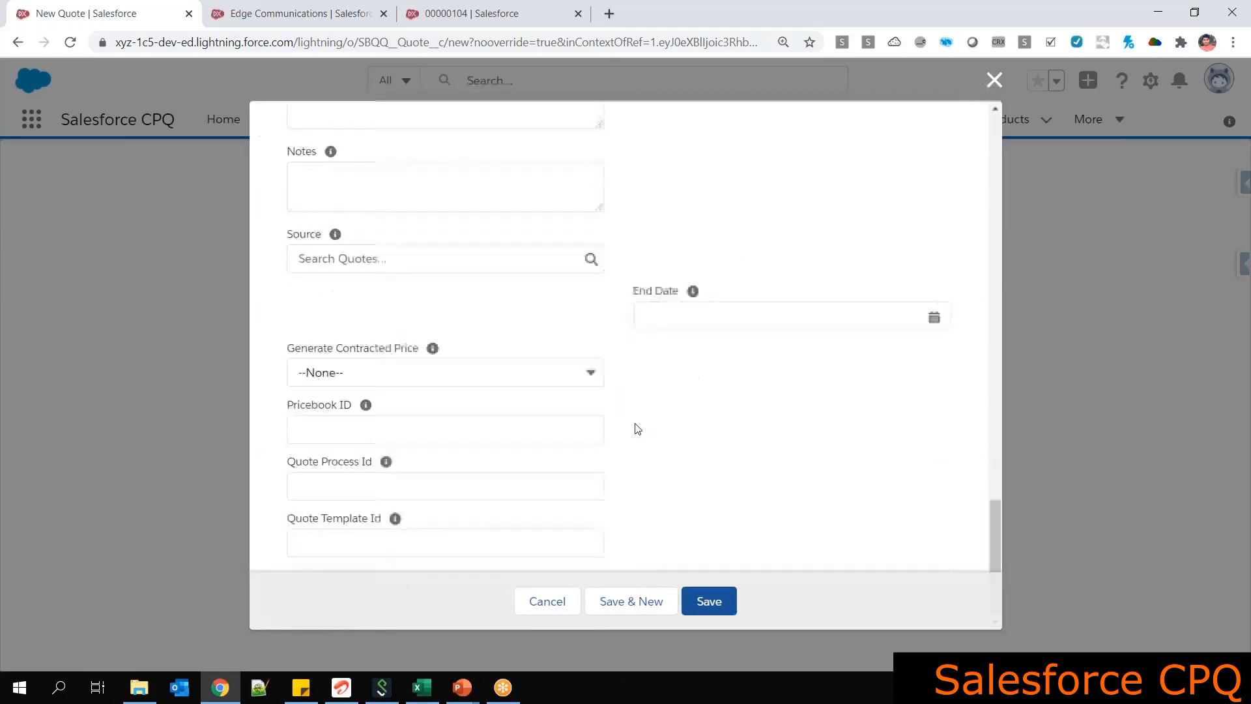
{"action": "left_click", "coordinate": [707, 599]}
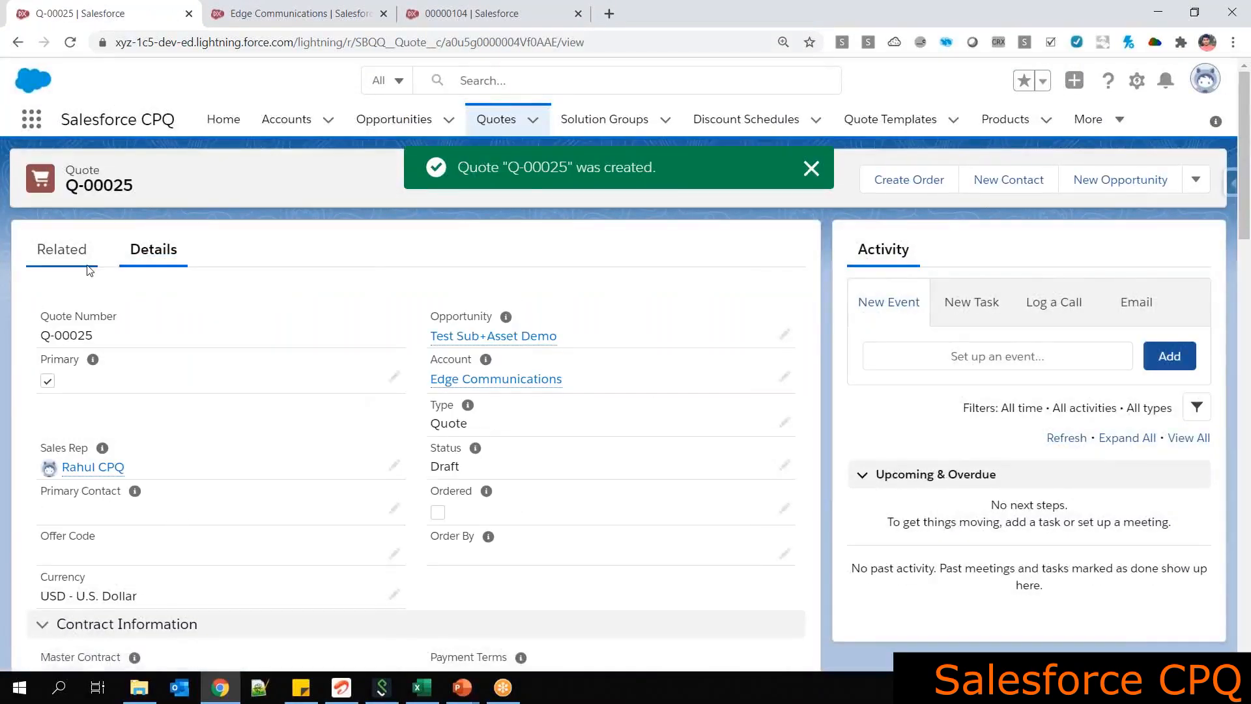
{"action": "left_click", "coordinate": [1195, 180]}
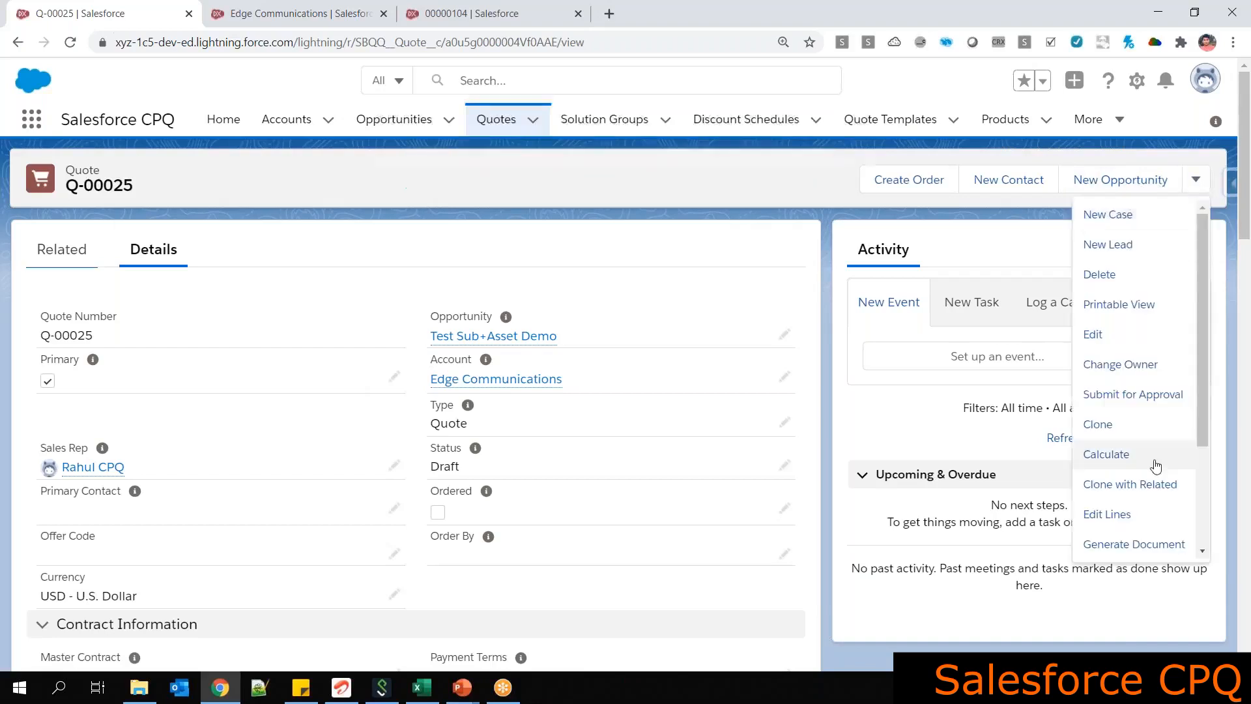
{"action": "left_click", "coordinate": [1131, 518]}
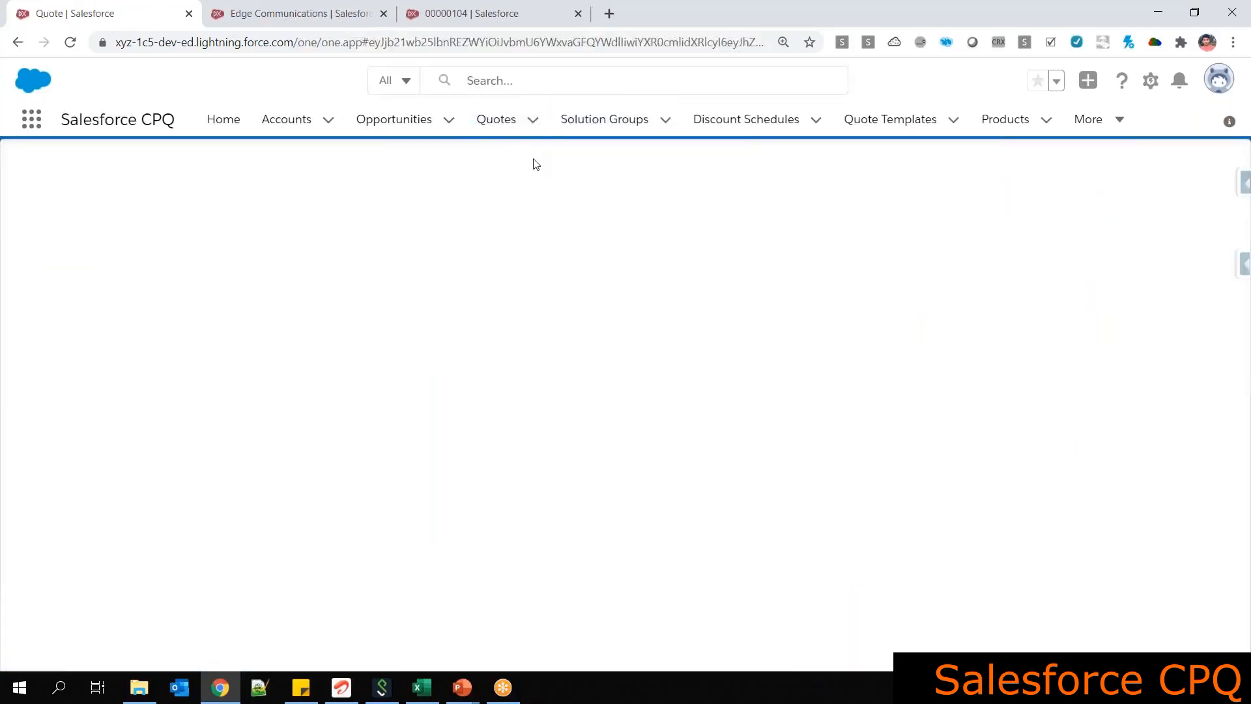
Close the contract record's browser tab and the temporary order entry in the Edge Communications page's navigation bar
{"action": "left_click", "coordinate": [300, 13]}
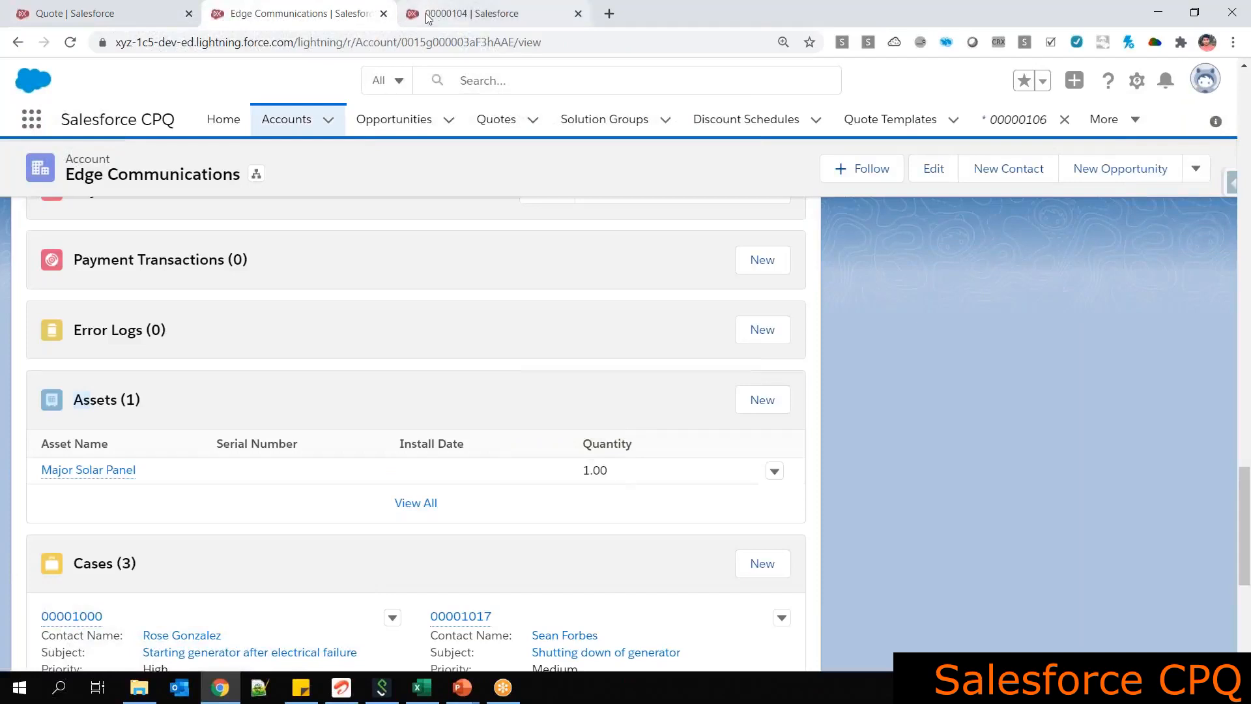
{"action": "left_click", "coordinate": [427, 18]}
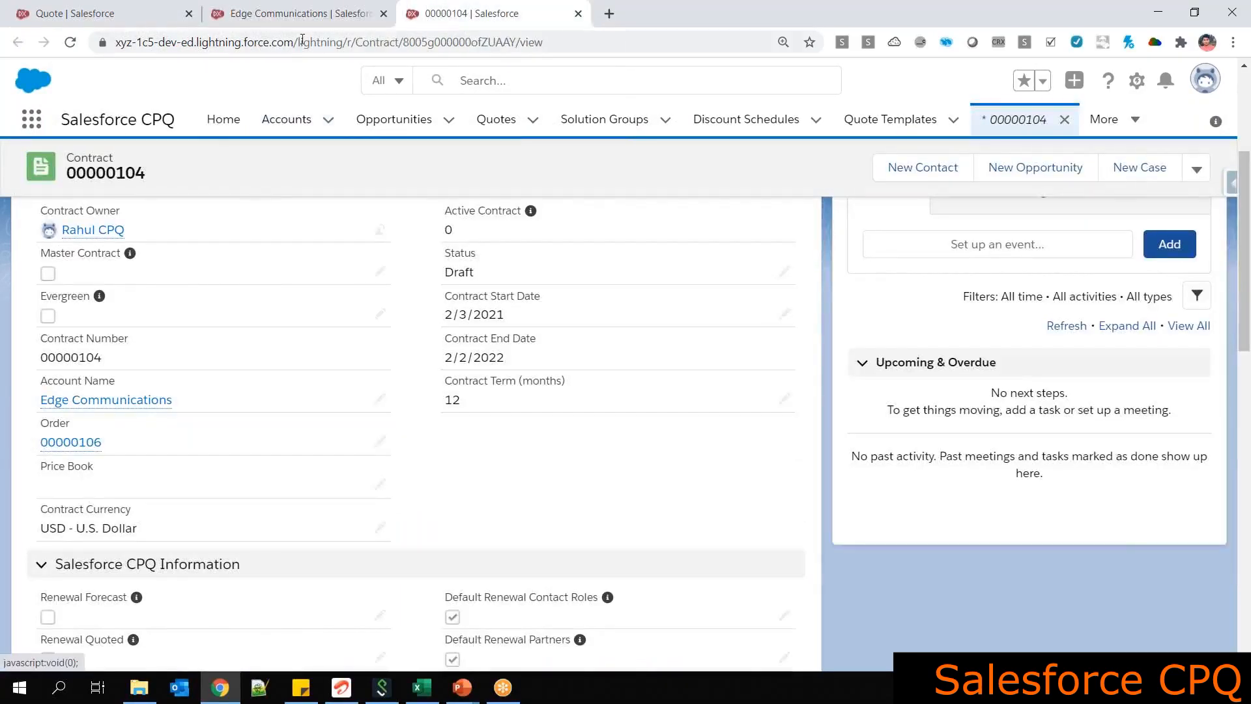
{"action": "left_click", "coordinate": [307, 14]}
{"action": "left_click", "coordinate": [430, 13]}
{"action": "right_click", "coordinate": [447, 11]}
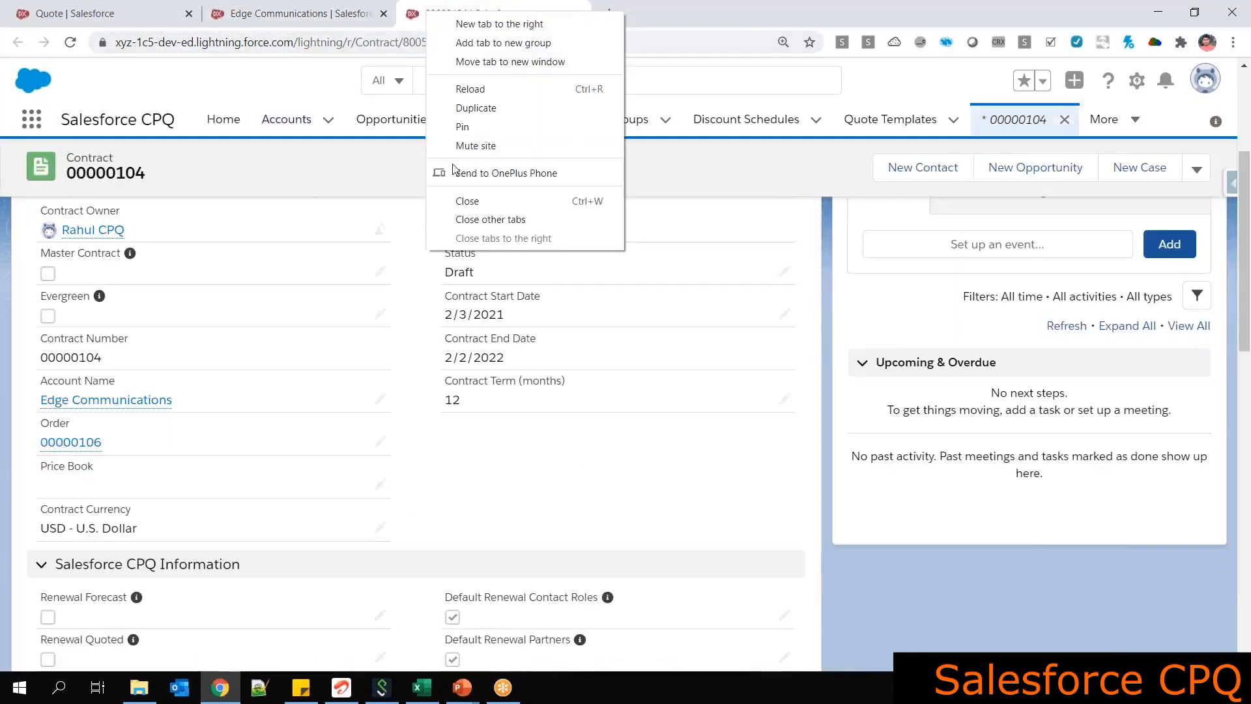
{"action": "left_click", "coordinate": [466, 198]}
{"action": "scroll", "coordinate": [480, 128], "scroll_direction": "up", "scroll_amount": 5}
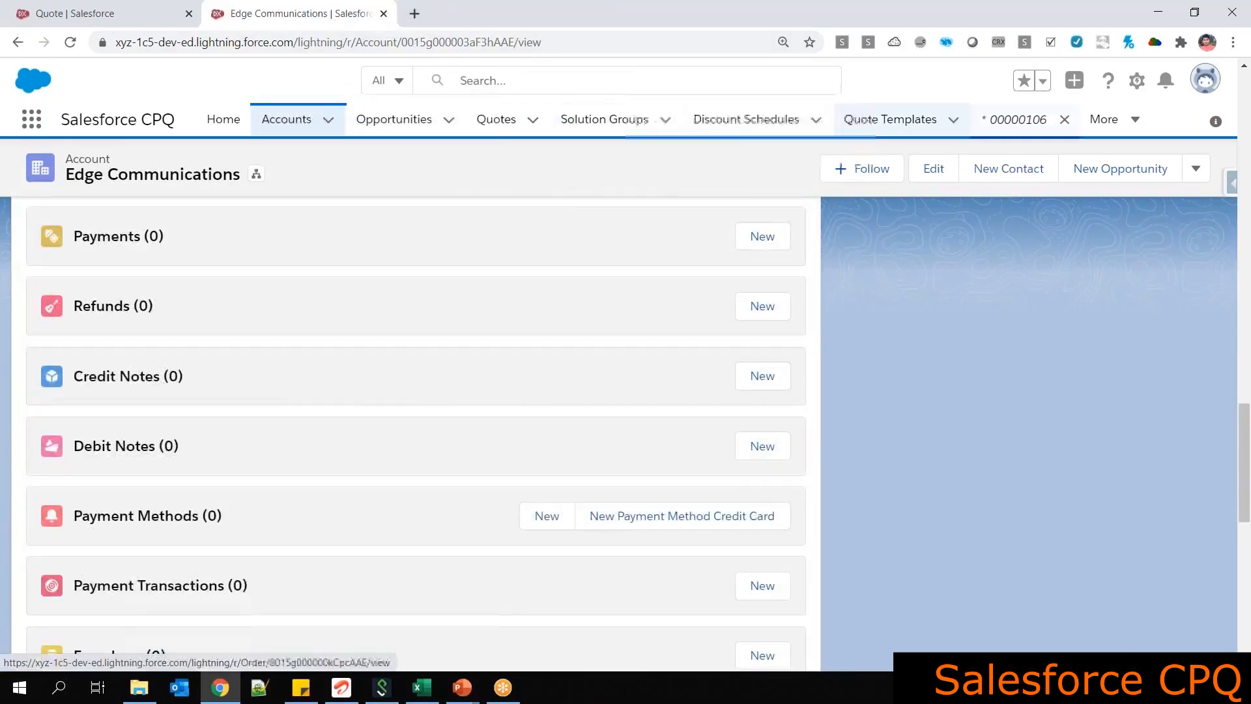
{"action": "left_click", "coordinate": [1066, 124]}
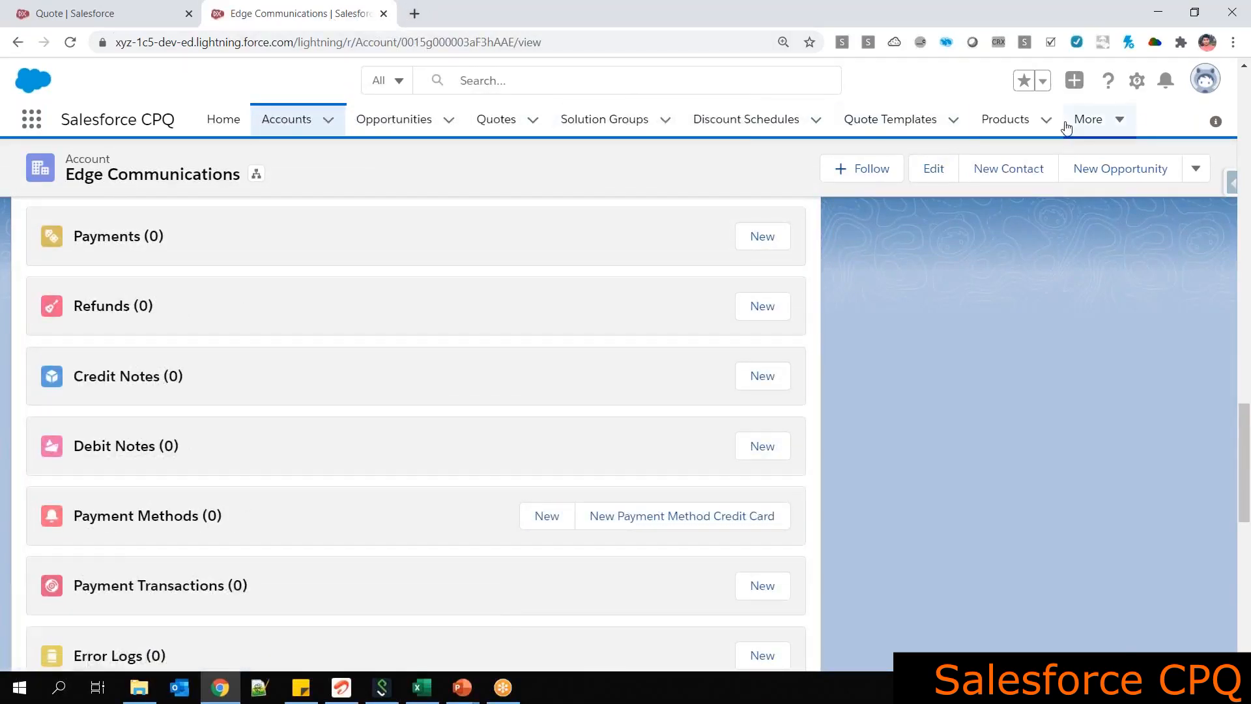
Open the Mechanical Bundle product from the recently viewed products and show its related Options list
{"action": "left_click", "coordinate": [1017, 122]}
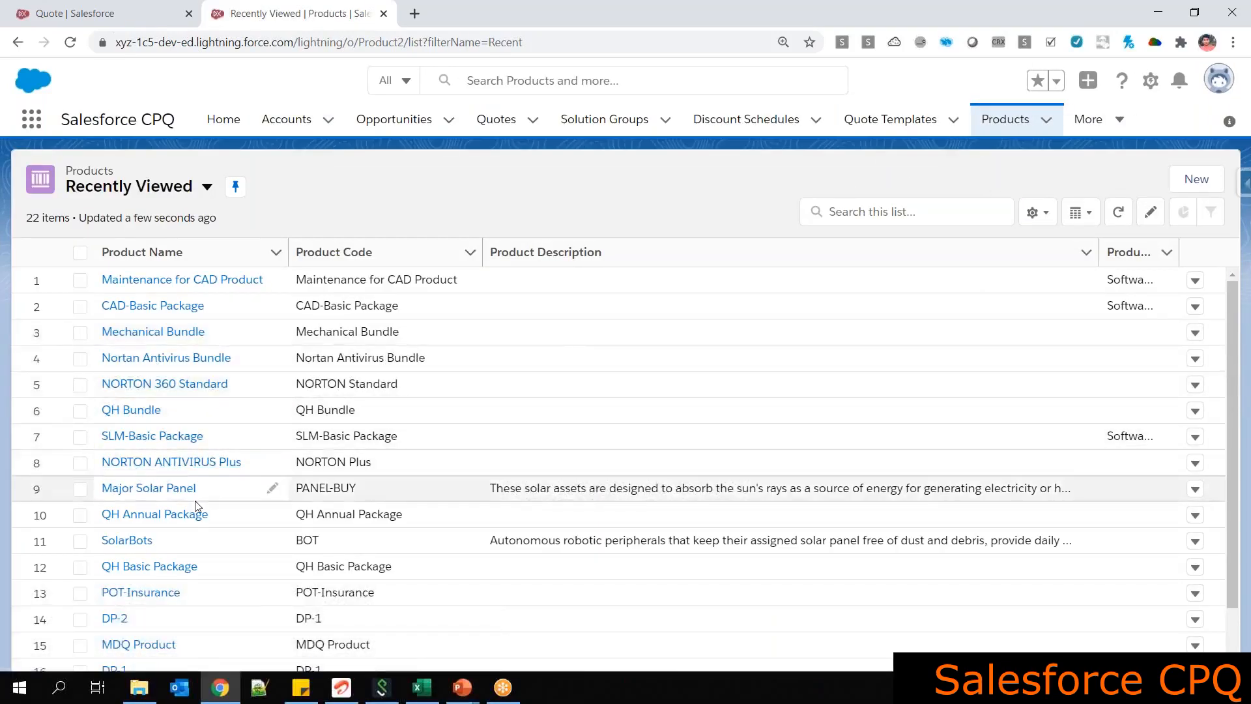
{"action": "scroll", "coordinate": [194, 500], "scroll_direction": "down", "scroll_amount": 3}
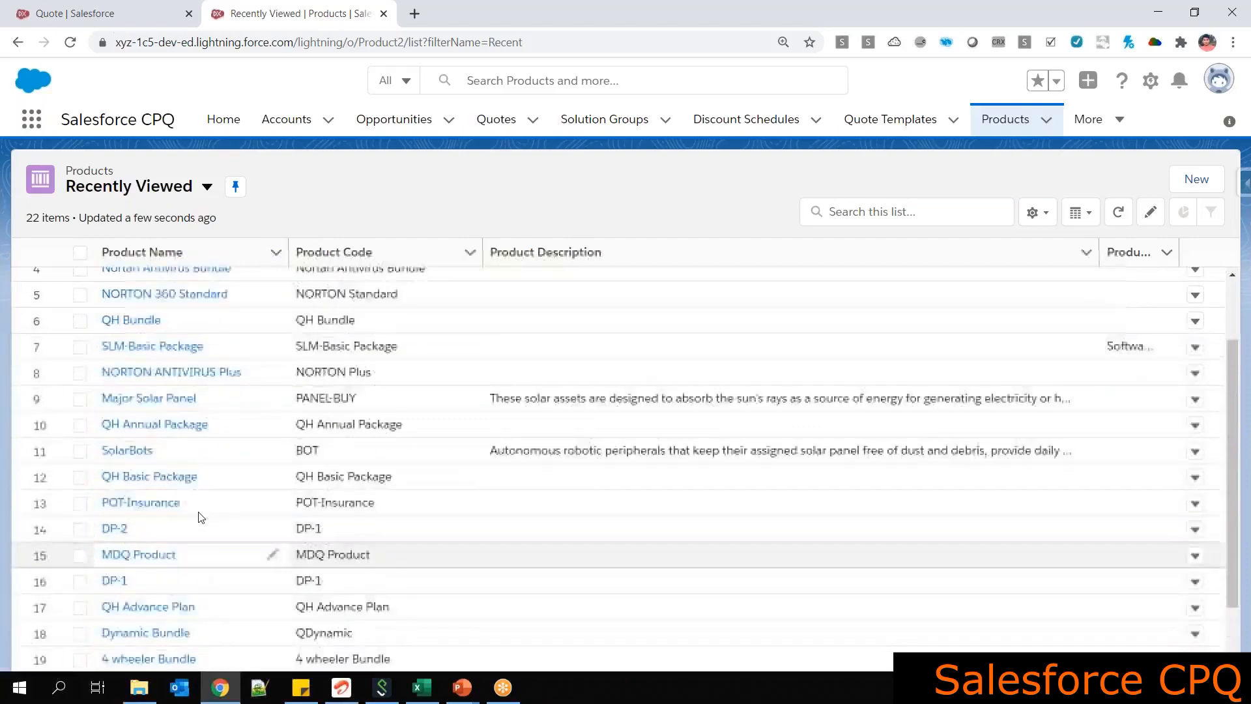
{"action": "scroll", "coordinate": [199, 515], "scroll_direction": "up", "scroll_amount": 3}
{"action": "left_click", "coordinate": [173, 331]}
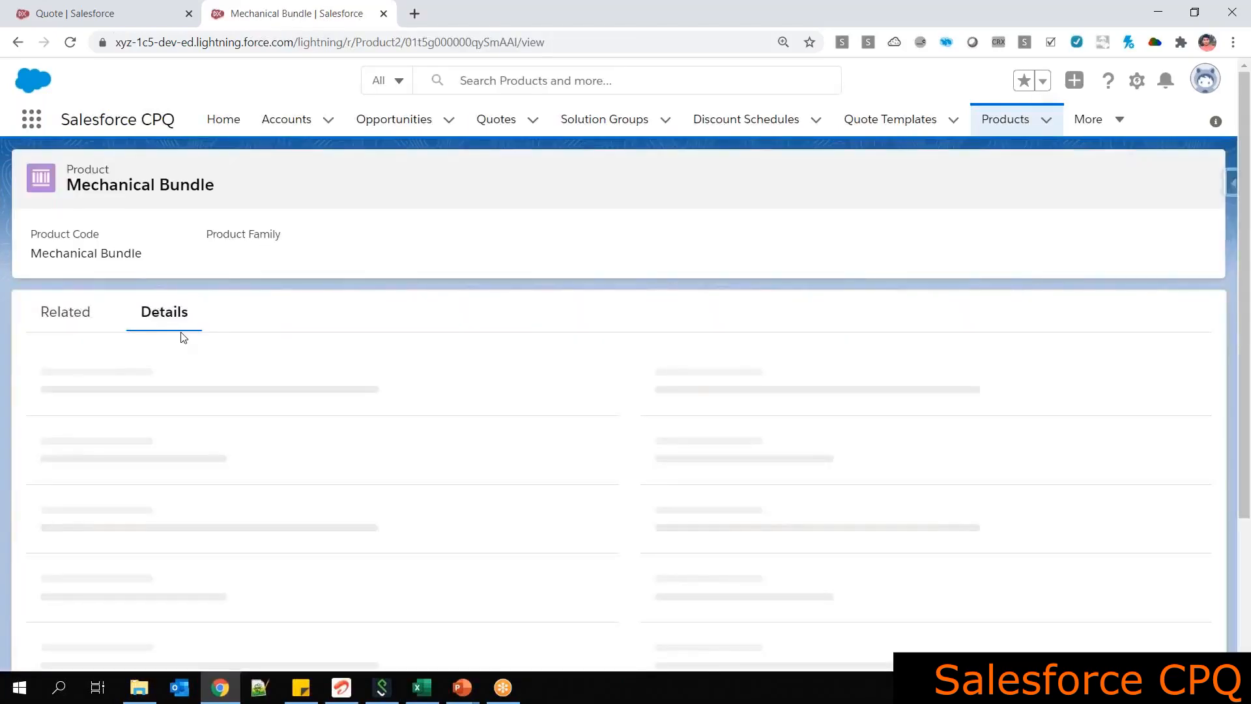
{"action": "left_click", "coordinate": [71, 322]}
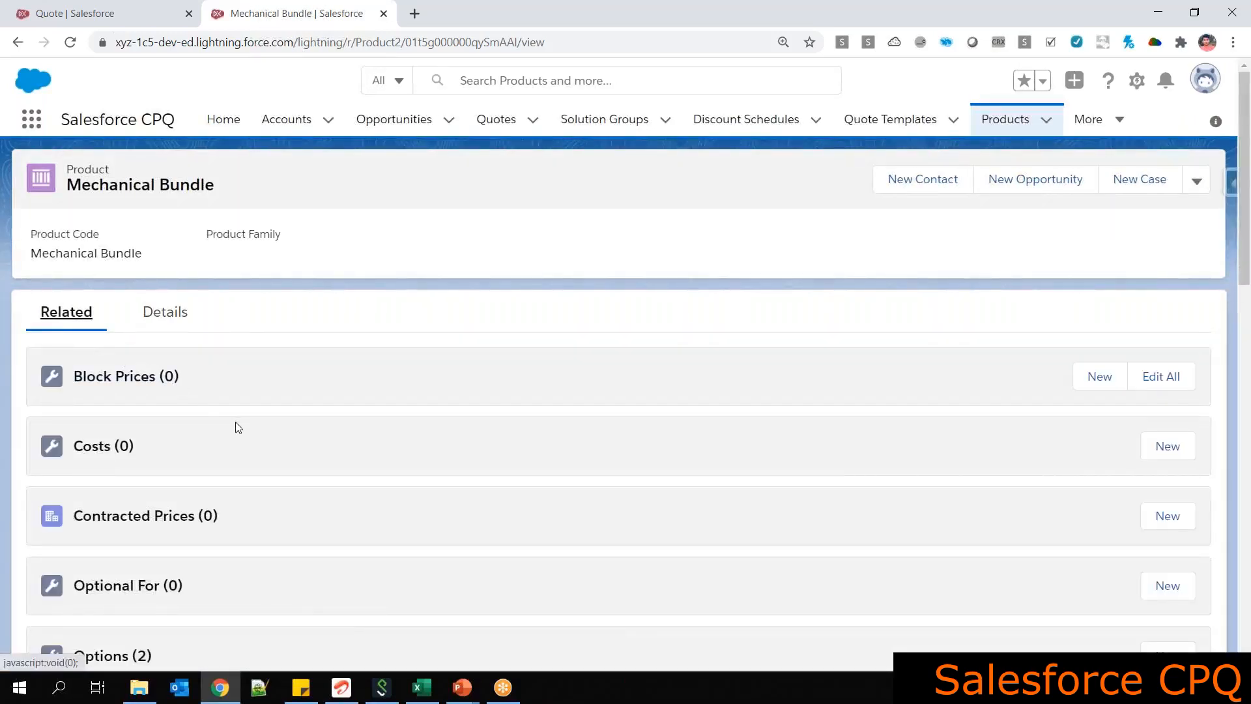
{"action": "scroll", "coordinate": [385, 402], "scroll_direction": "down", "scroll_amount": 2}
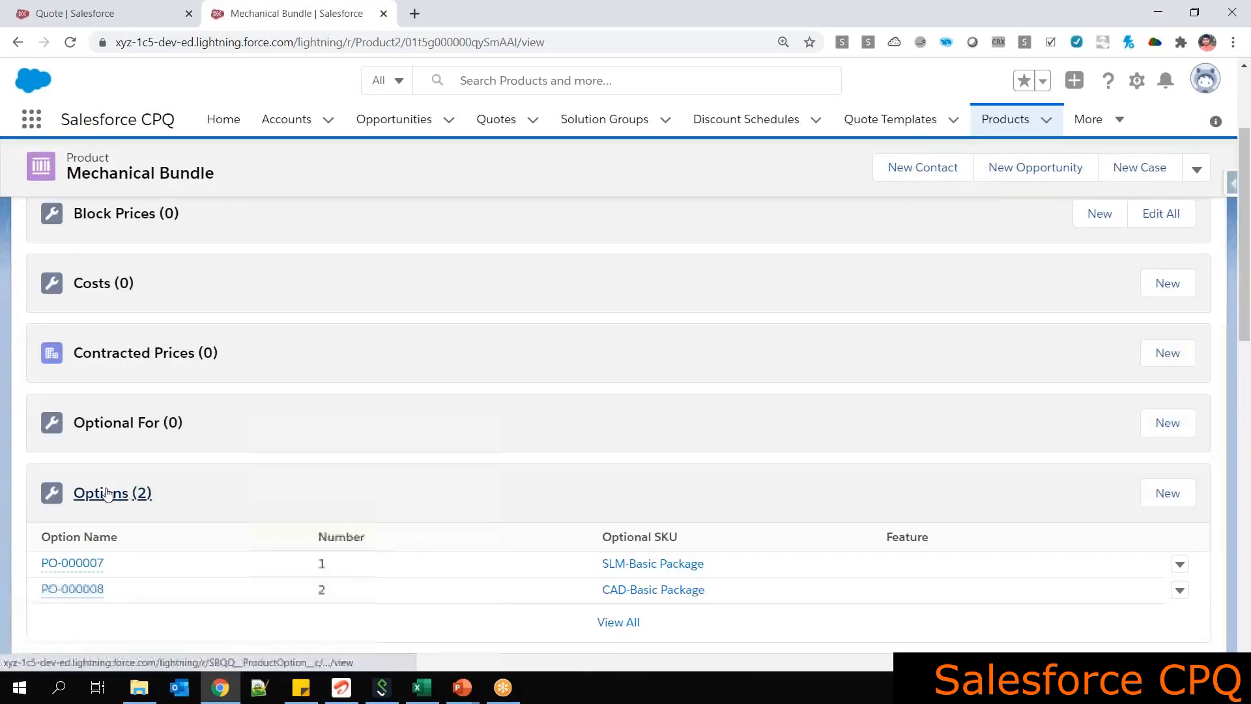
Add Maintenance for CAD Product as an option of Mechanical Bundle with number 3, quantity 1 and type Related Product, and save it
{"action": "left_click", "coordinate": [1160, 496]}
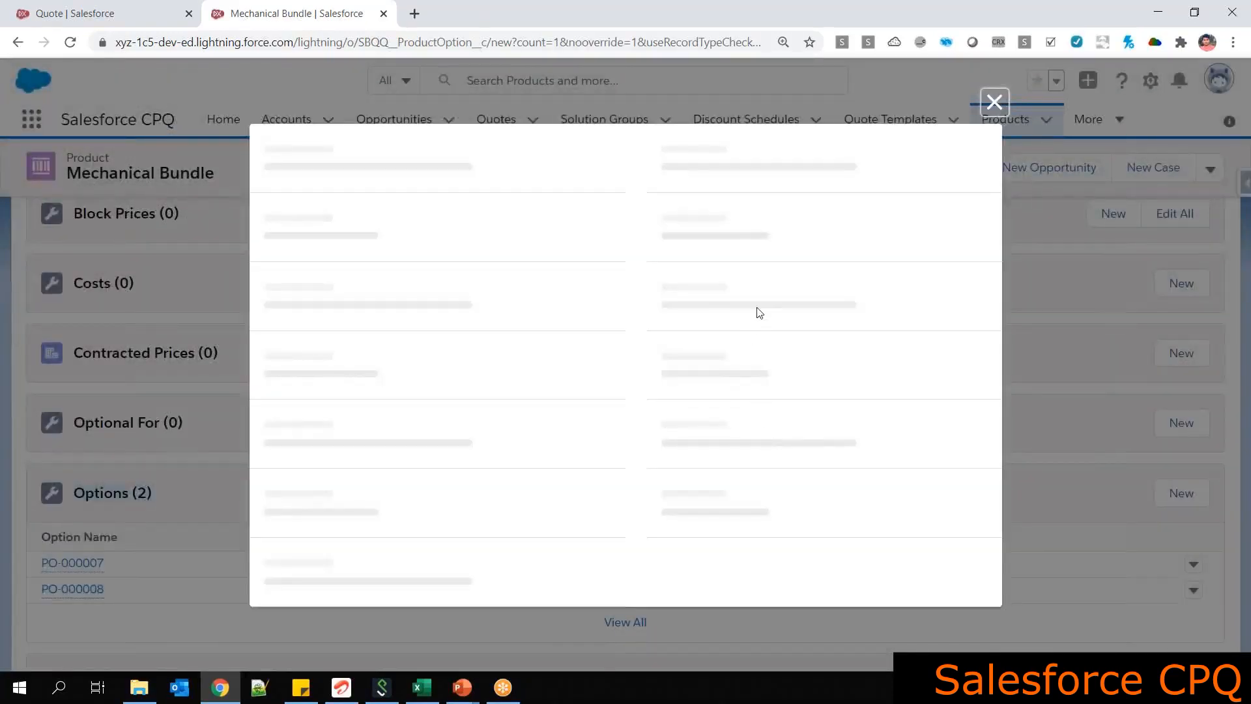
{"action": "left_click", "coordinate": [725, 293]}
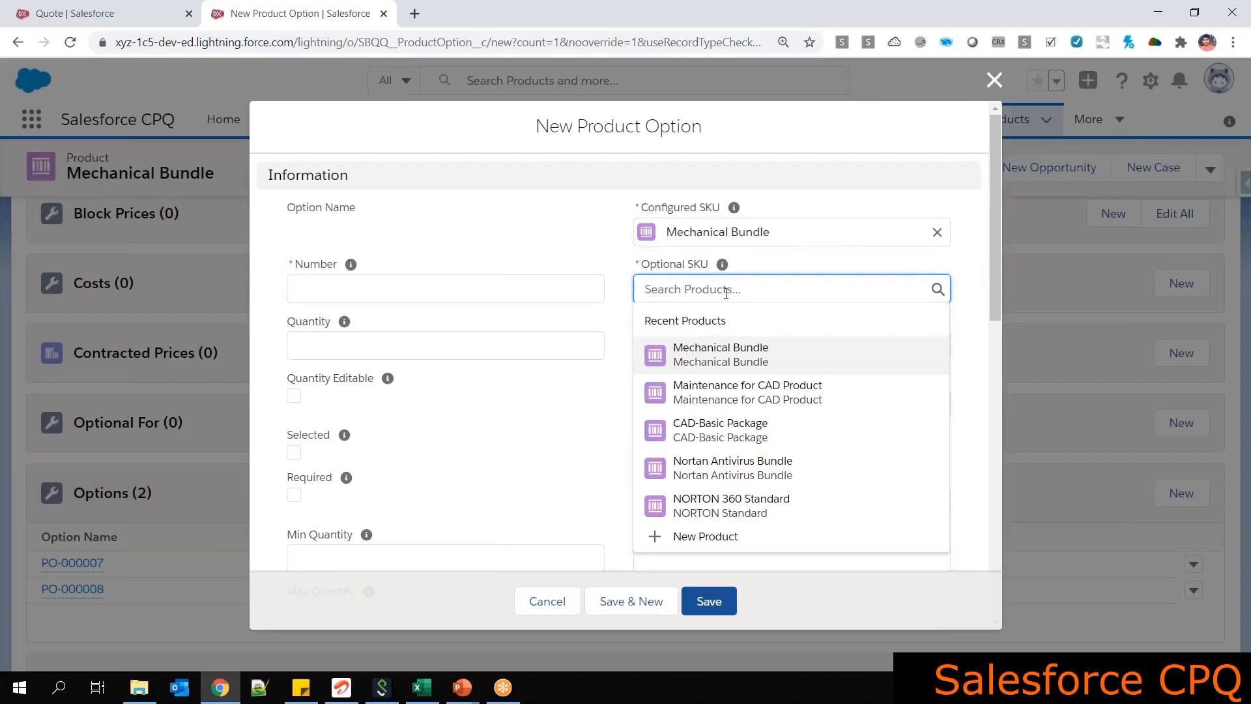
{"action": "left_click", "coordinate": [744, 393]}
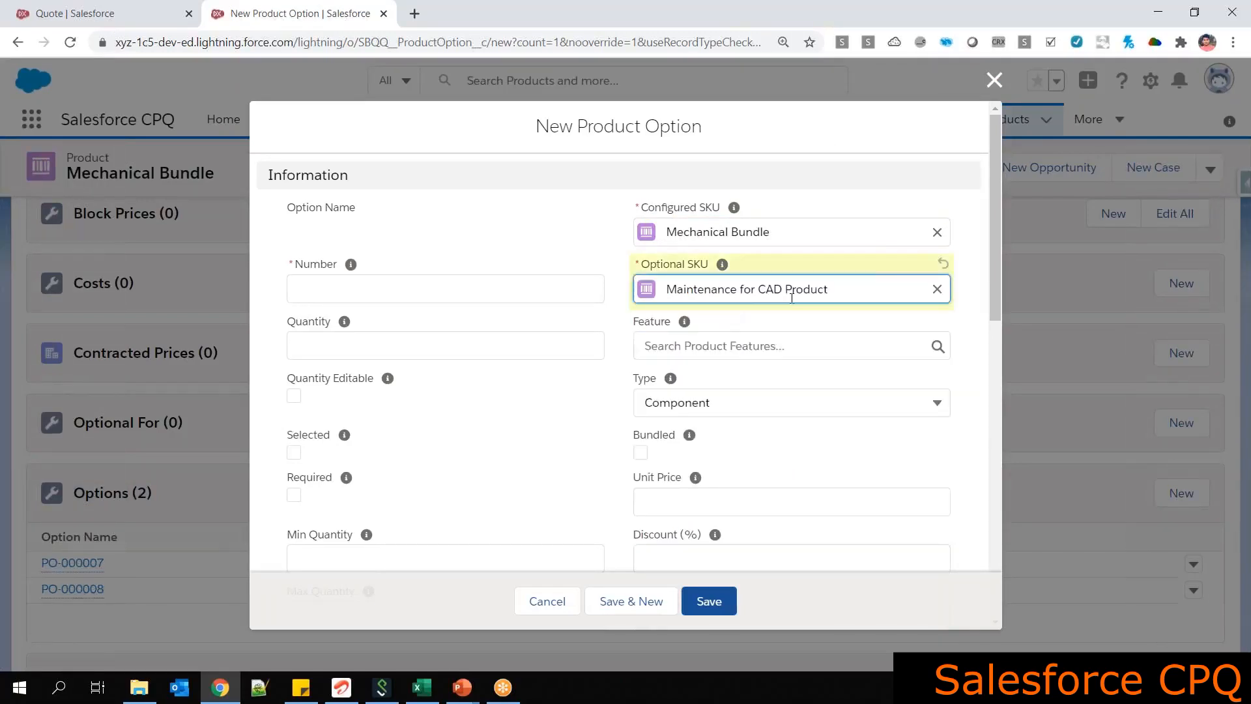
{"action": "left_click", "coordinate": [430, 291]}
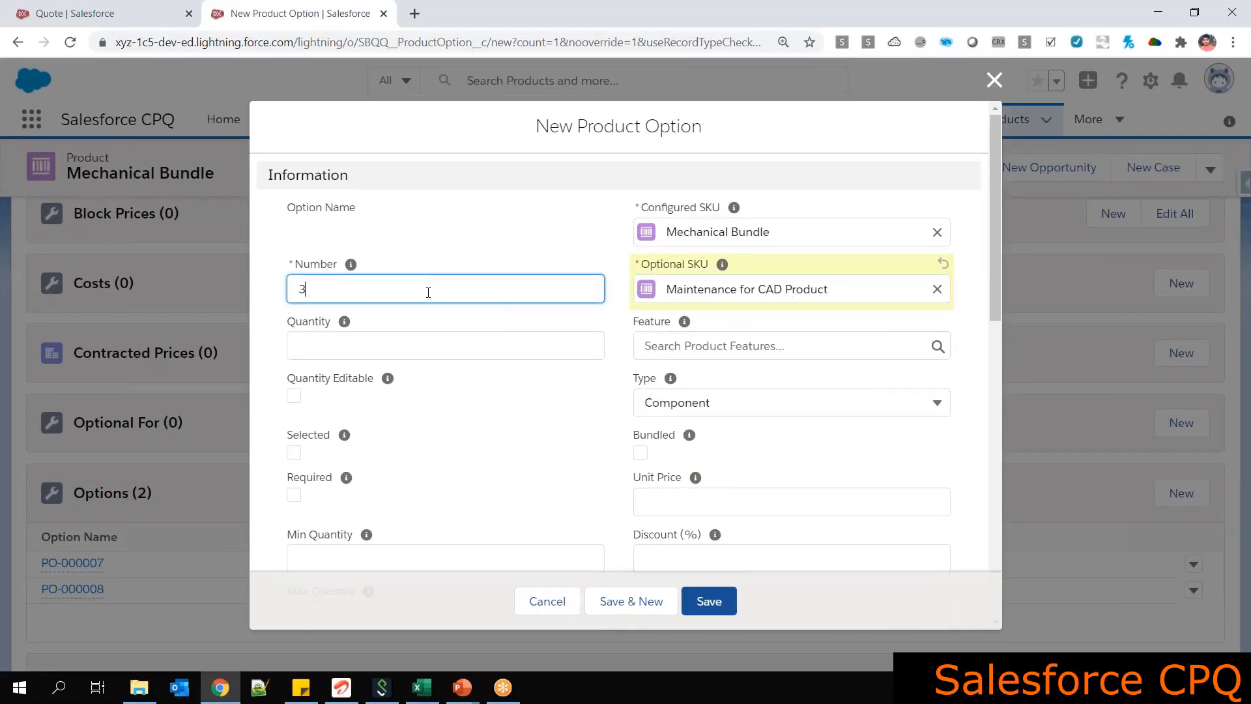
{"action": "left_click", "coordinate": [367, 343]}
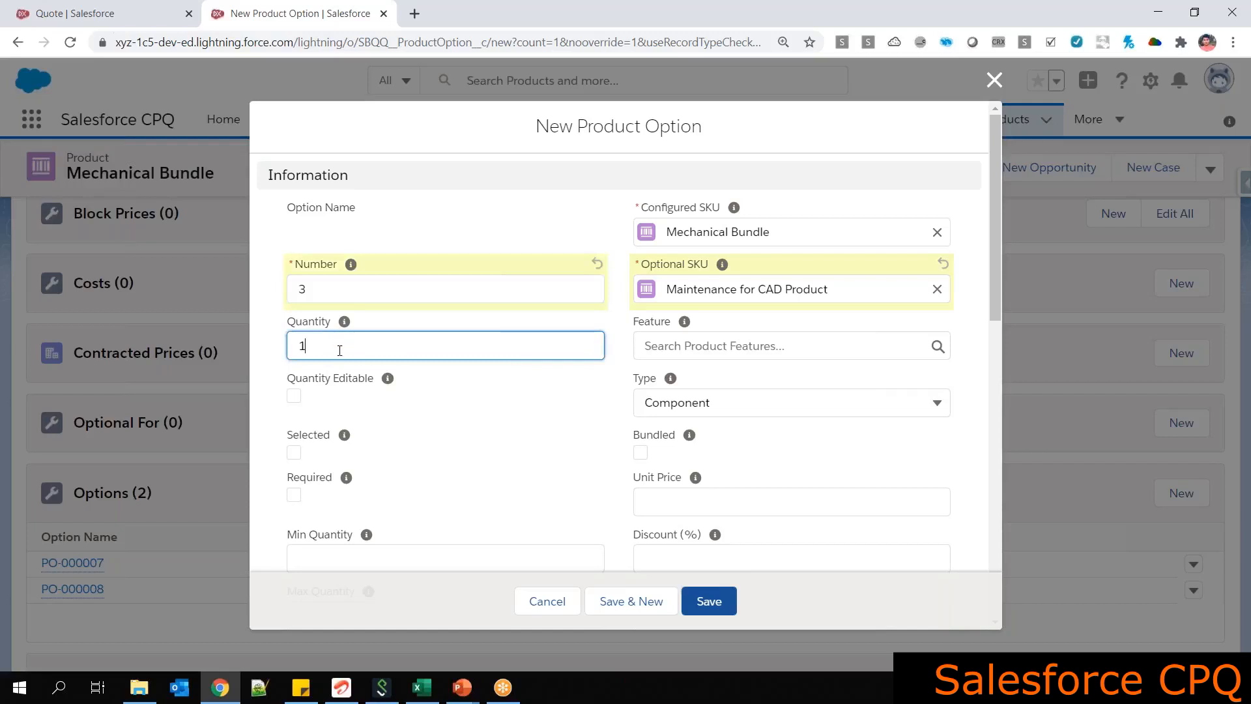
{"action": "left_click", "coordinate": [751, 404]}
{"action": "left_click", "coordinate": [729, 526]}
{"action": "left_click", "coordinate": [704, 599]}
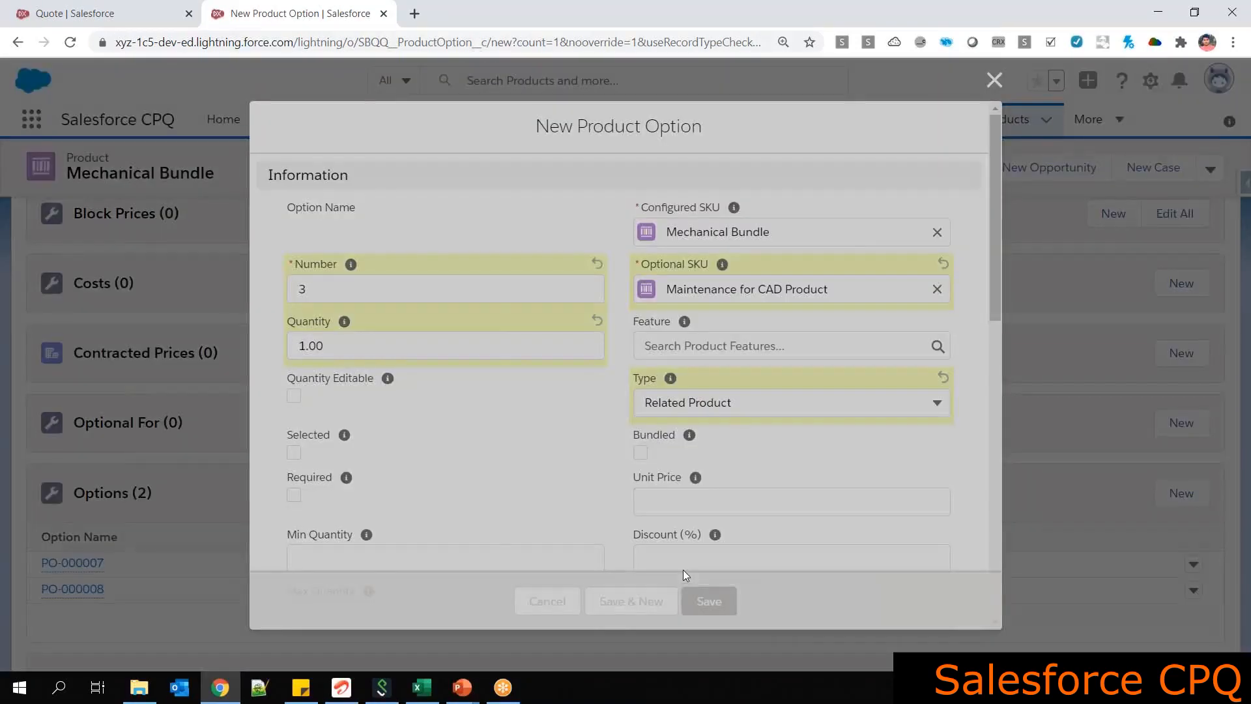
{"action": "scroll", "coordinate": [697, 487], "scroll_direction": "down", "scroll_amount": 1}
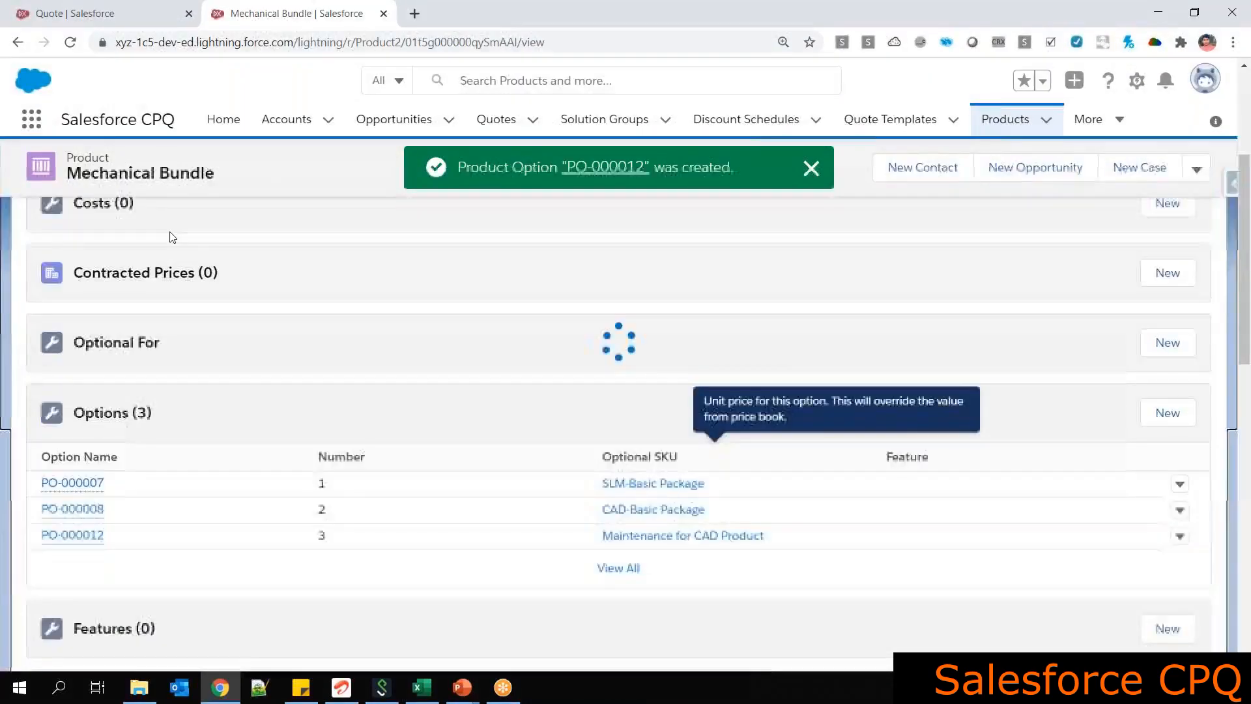
Return to the quote's line editor and set its price book to Standard Price Book
{"action": "left_click", "coordinate": [138, 15]}
{"action": "left_click", "coordinate": [686, 338]}
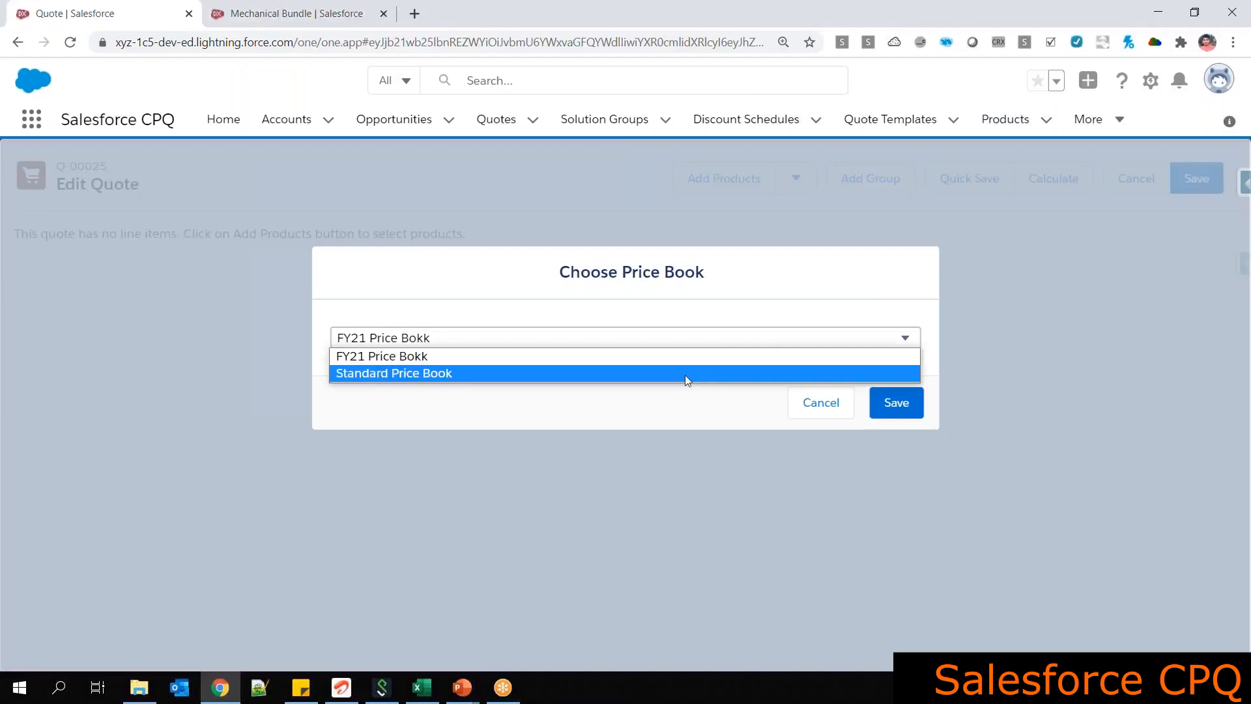
{"action": "left_click", "coordinate": [686, 373]}
{"action": "left_click", "coordinate": [908, 415]}
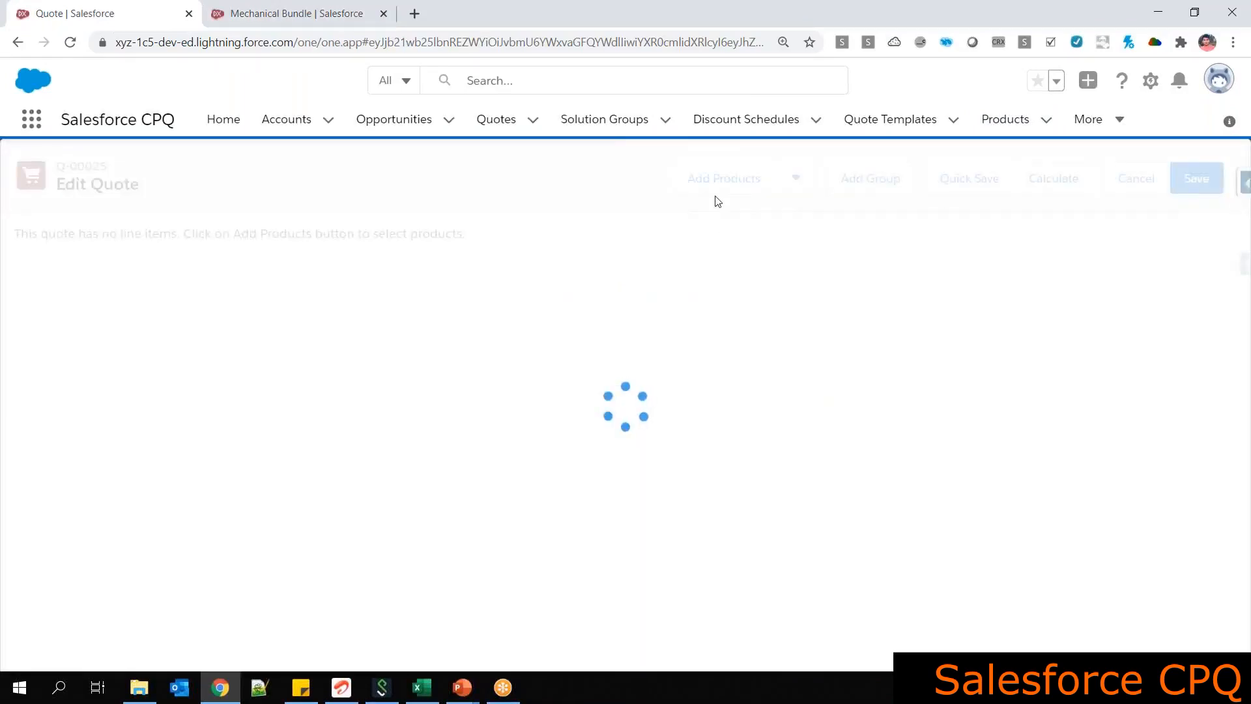
Add Mechanical Bundle to the quote with the CAD-Basic Package and Maintenance for CAD Product options selected, and check the quote total
{"action": "left_click", "coordinate": [724, 178]}
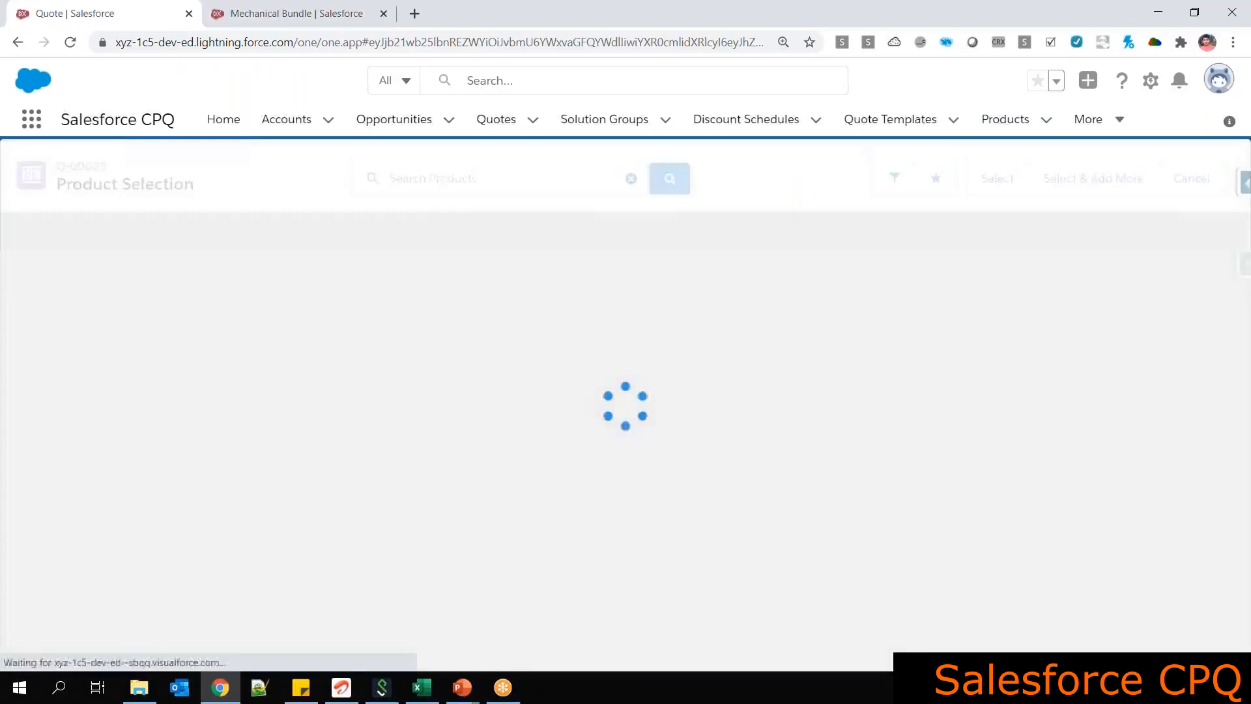
{"action": "left_click", "coordinate": [13, 373]}
{"action": "left_click", "coordinate": [991, 185]}
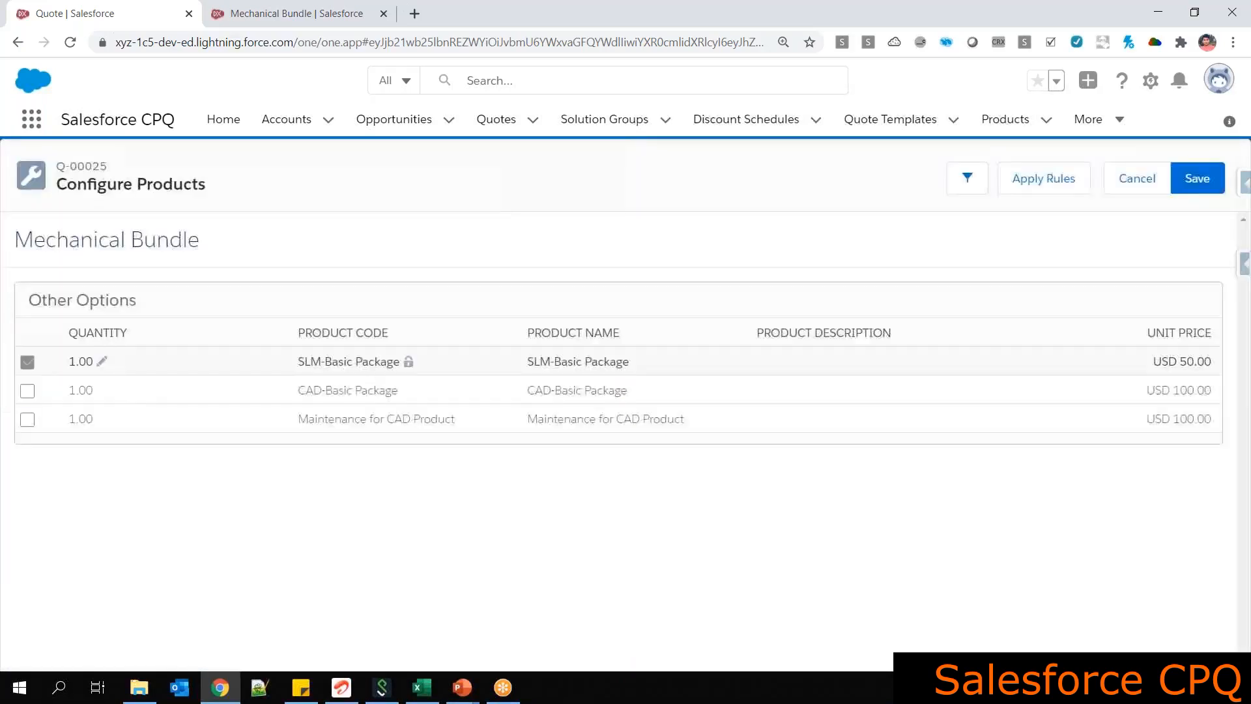
{"action": "left_click", "coordinate": [28, 391]}
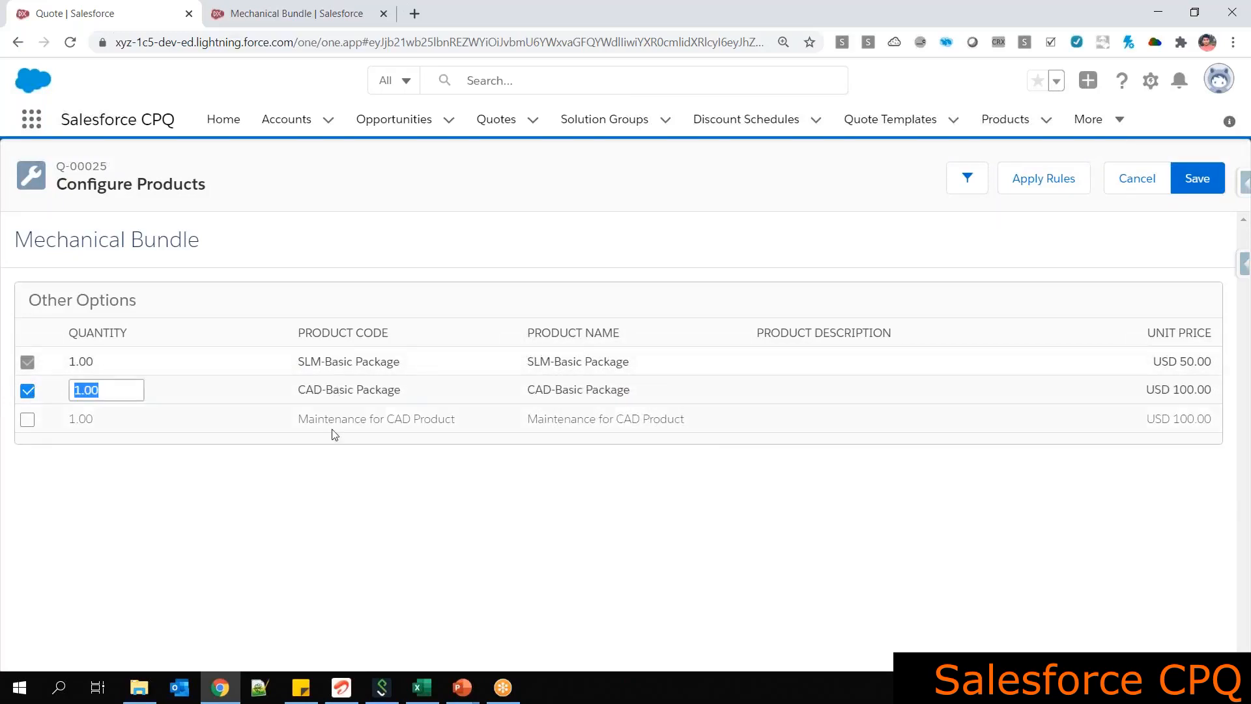
{"action": "left_click", "coordinate": [27, 421]}
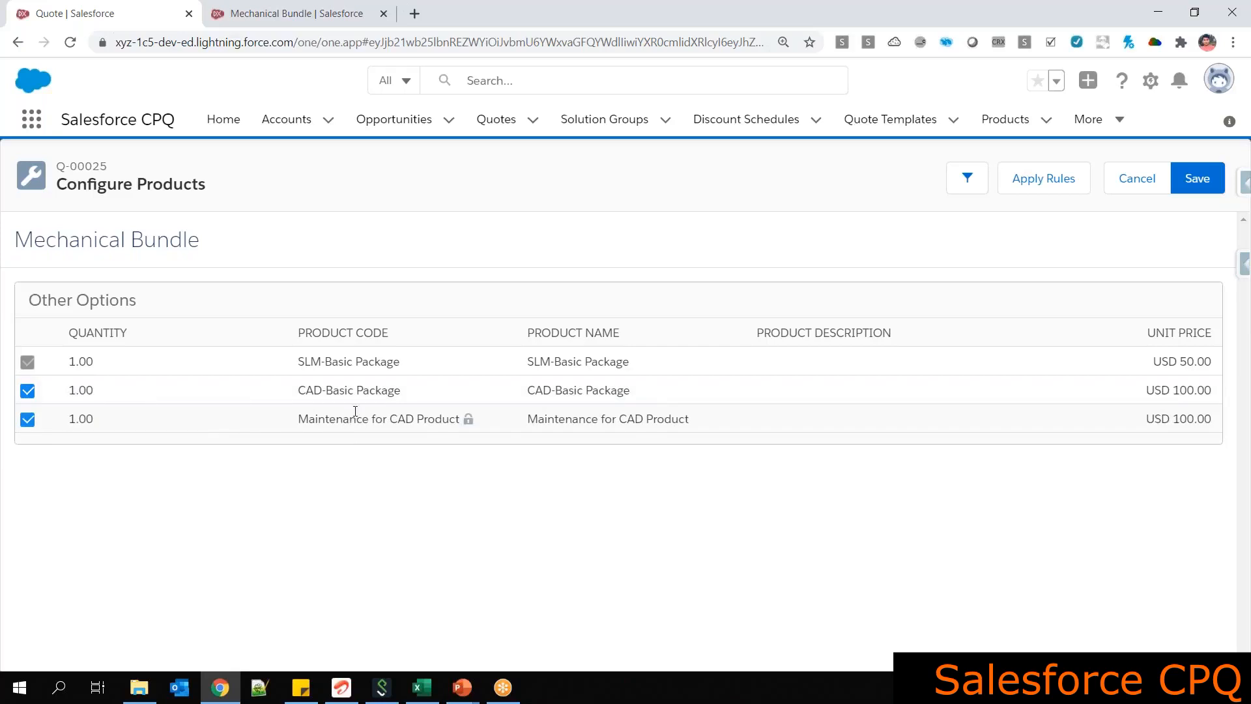
{"action": "left_click", "coordinate": [1201, 190]}
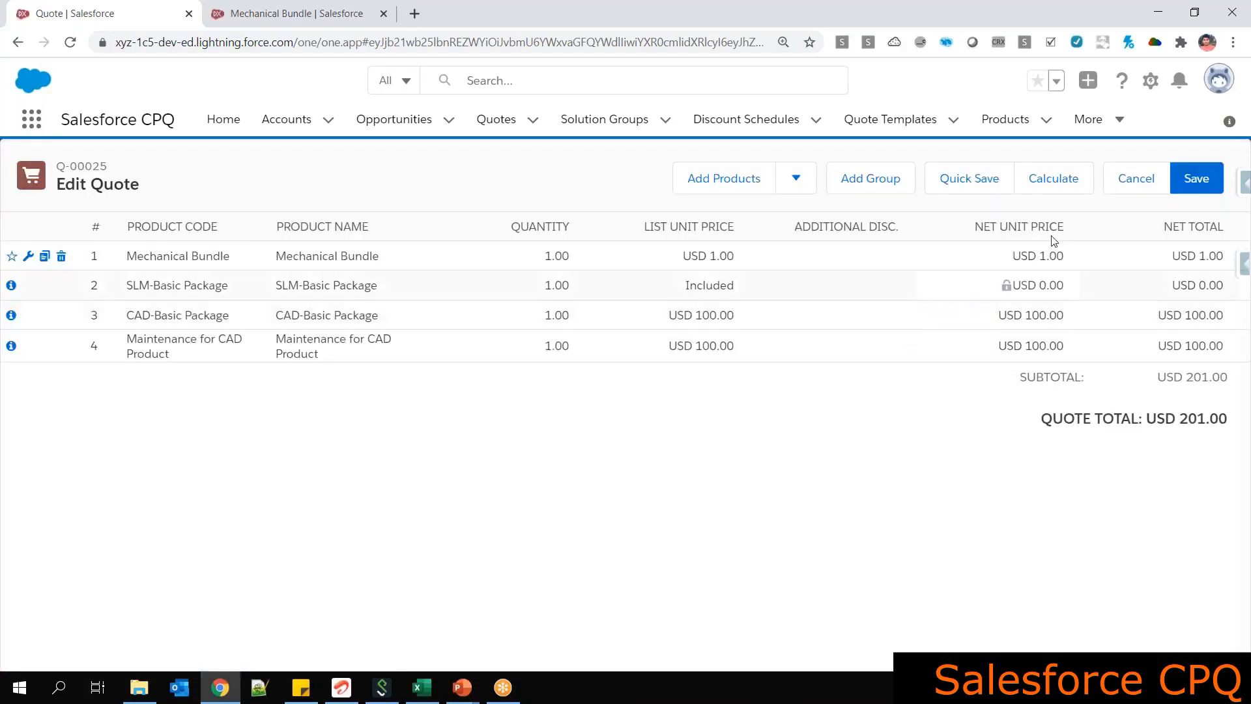
{"action": "double_click", "coordinate": [1203, 418]}
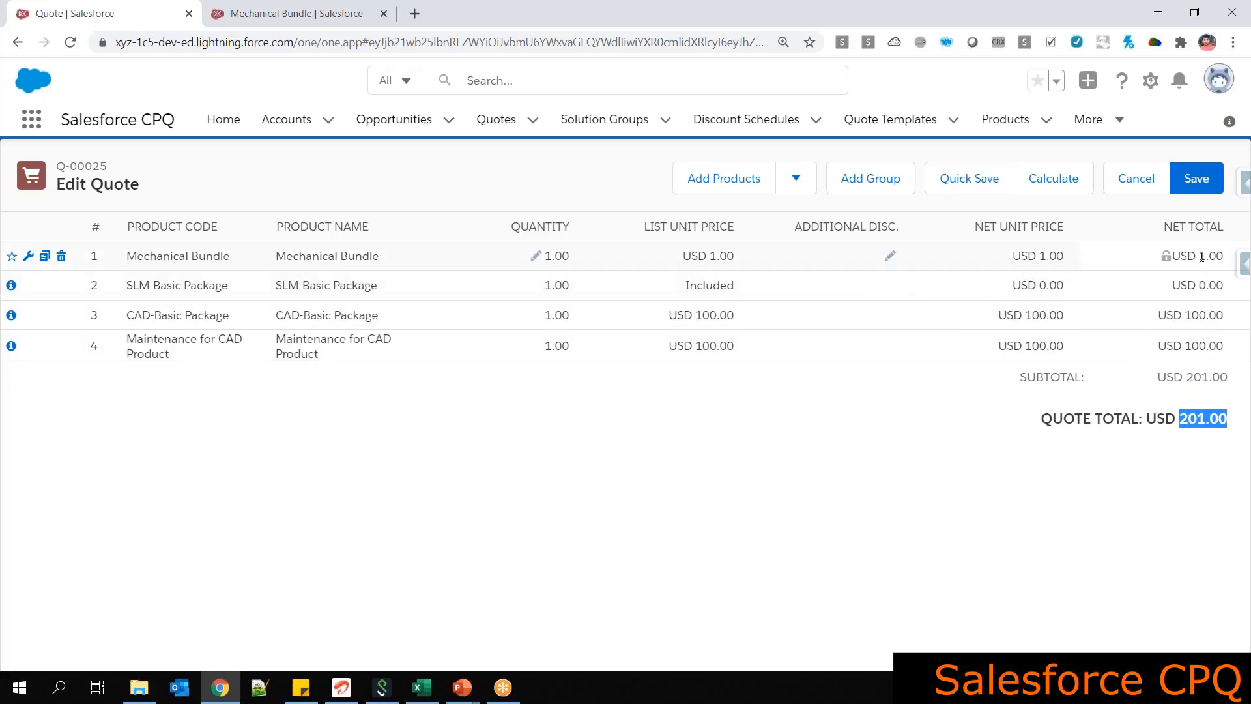
Save the quote lines, set the quote's status to Approved, mark it as Ordered and save it
{"action": "left_click", "coordinate": [1197, 179]}
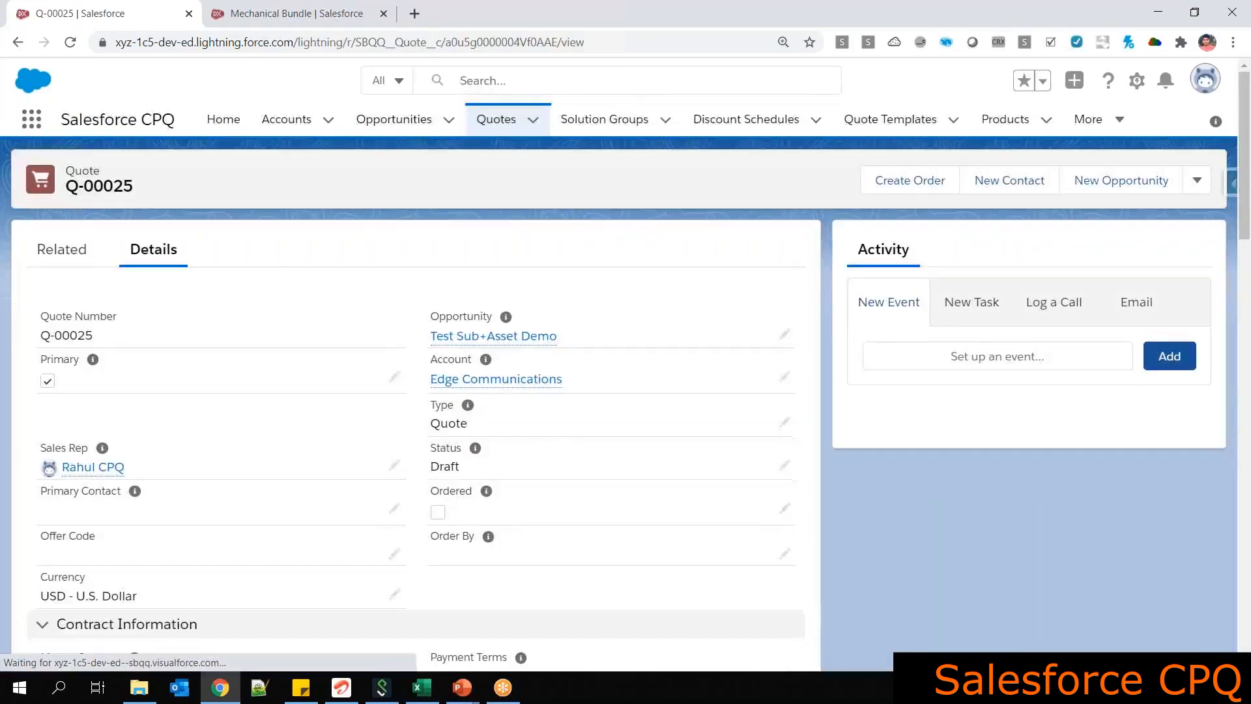
{"action": "left_click", "coordinate": [784, 508]}
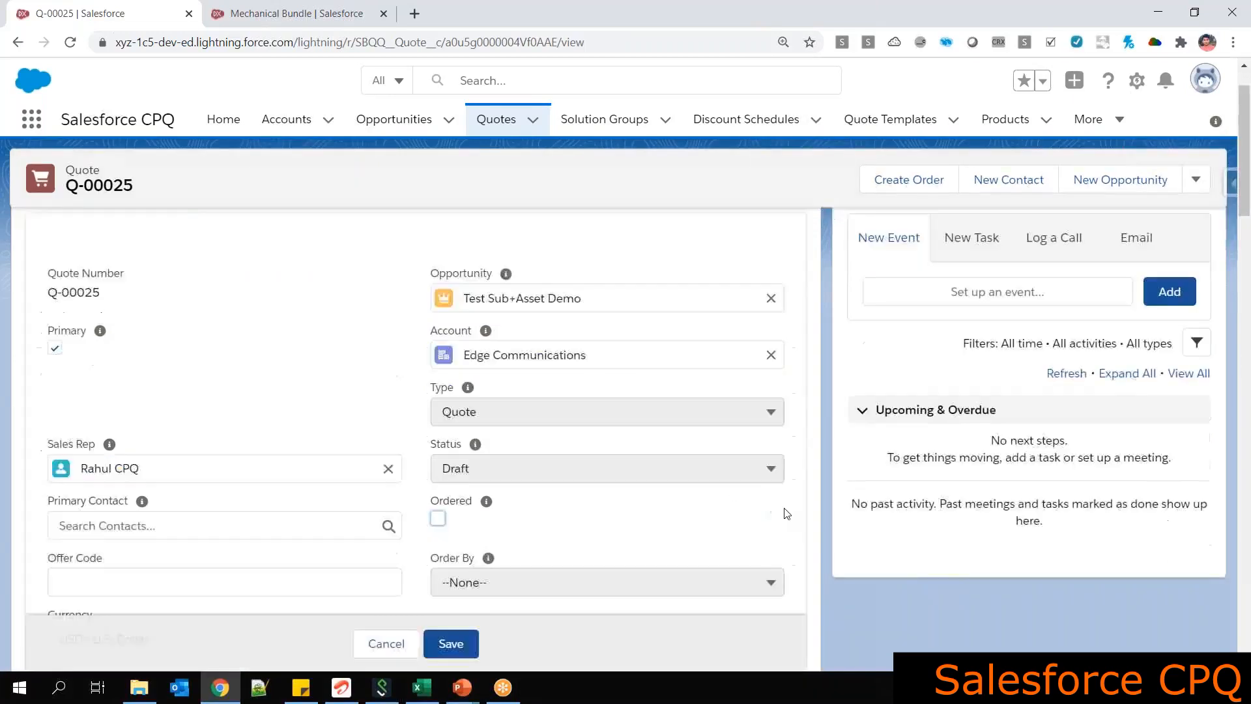
{"action": "left_click", "coordinate": [489, 467]}
{"action": "left_click", "coordinate": [507, 316]}
{"action": "left_click", "coordinate": [438, 520]}
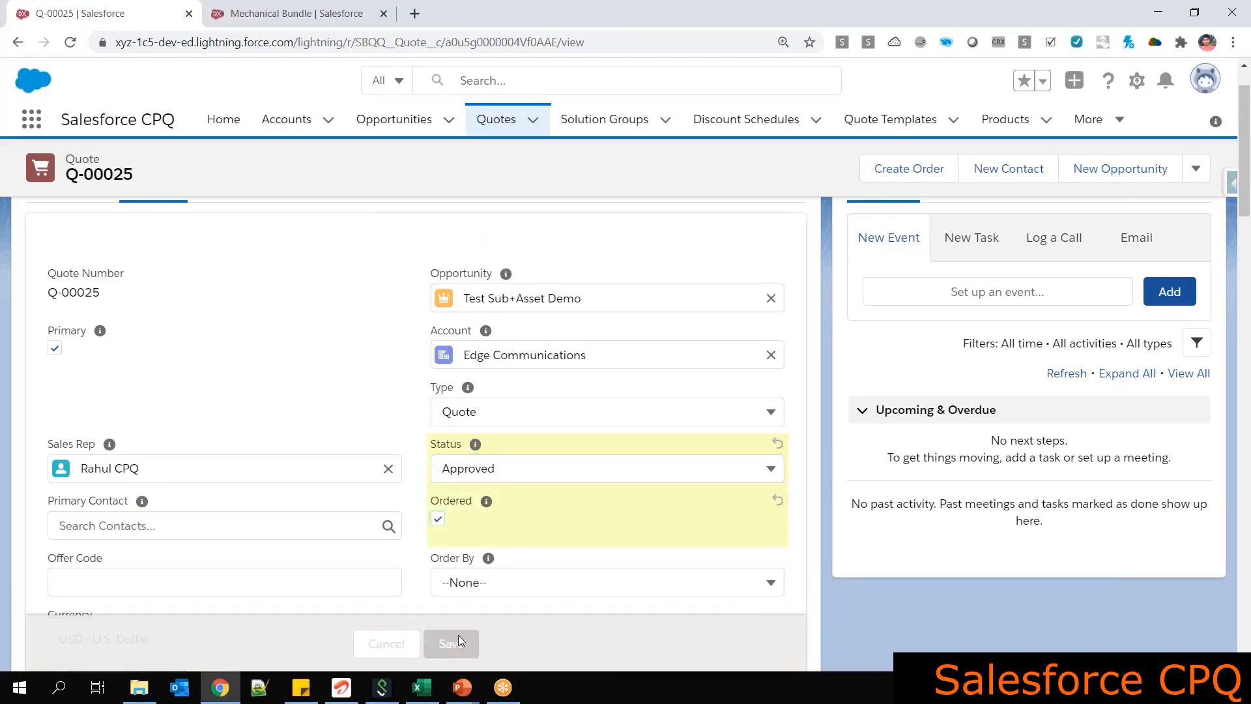
{"action": "left_click", "coordinate": [459, 635]}
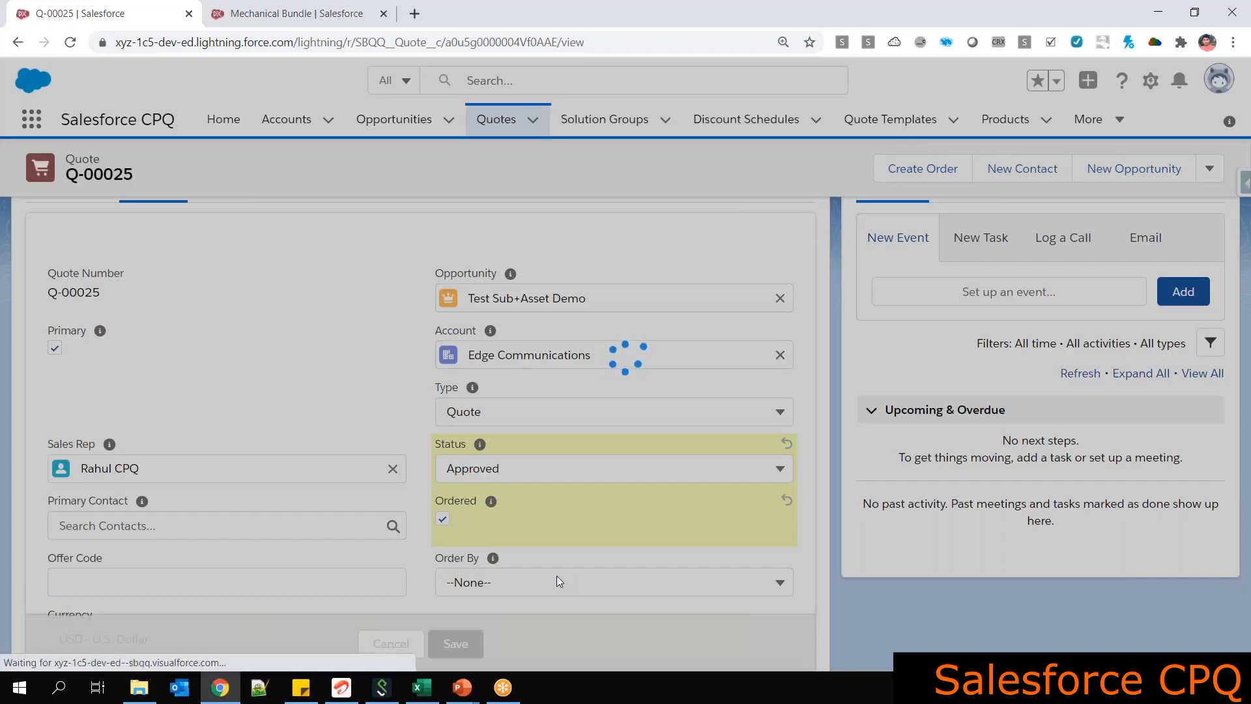
{"action": "scroll", "coordinate": [223, 434], "scroll_direction": "up", "scroll_amount": 1}
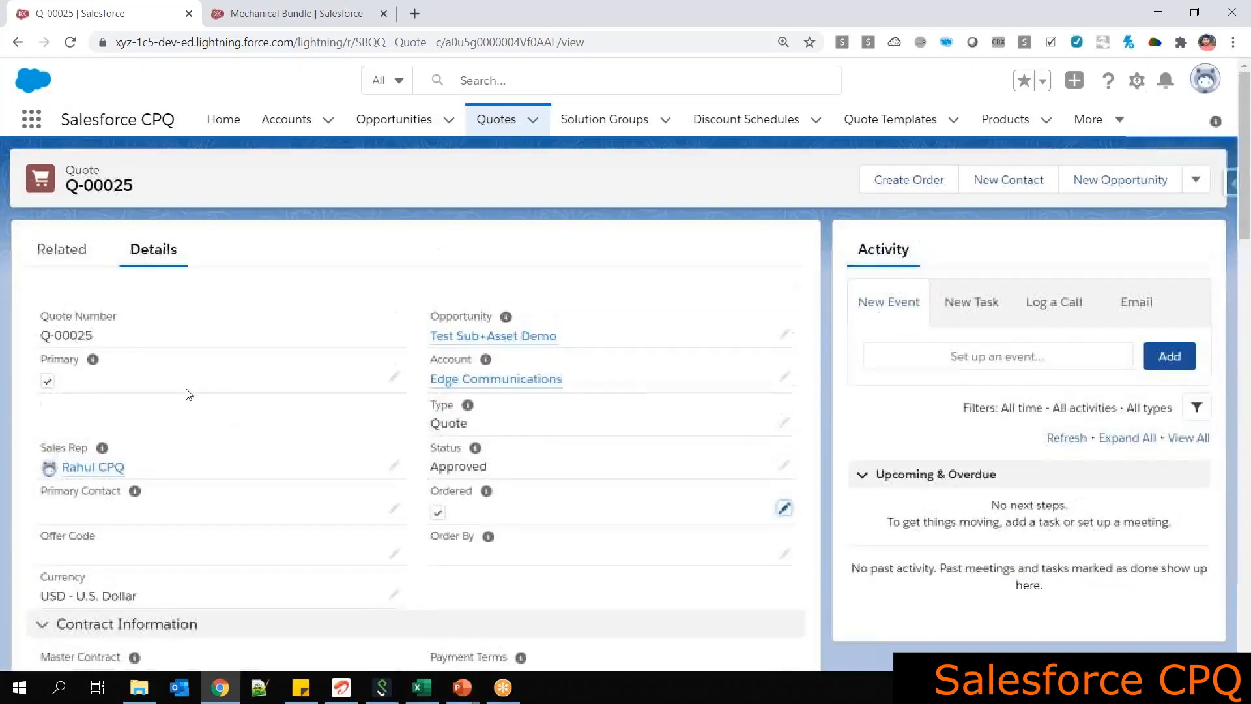
Open the order generated from the quote's related records and review its order products
{"action": "left_click", "coordinate": [52, 249]}
{"action": "left_click", "coordinate": [52, 249]}
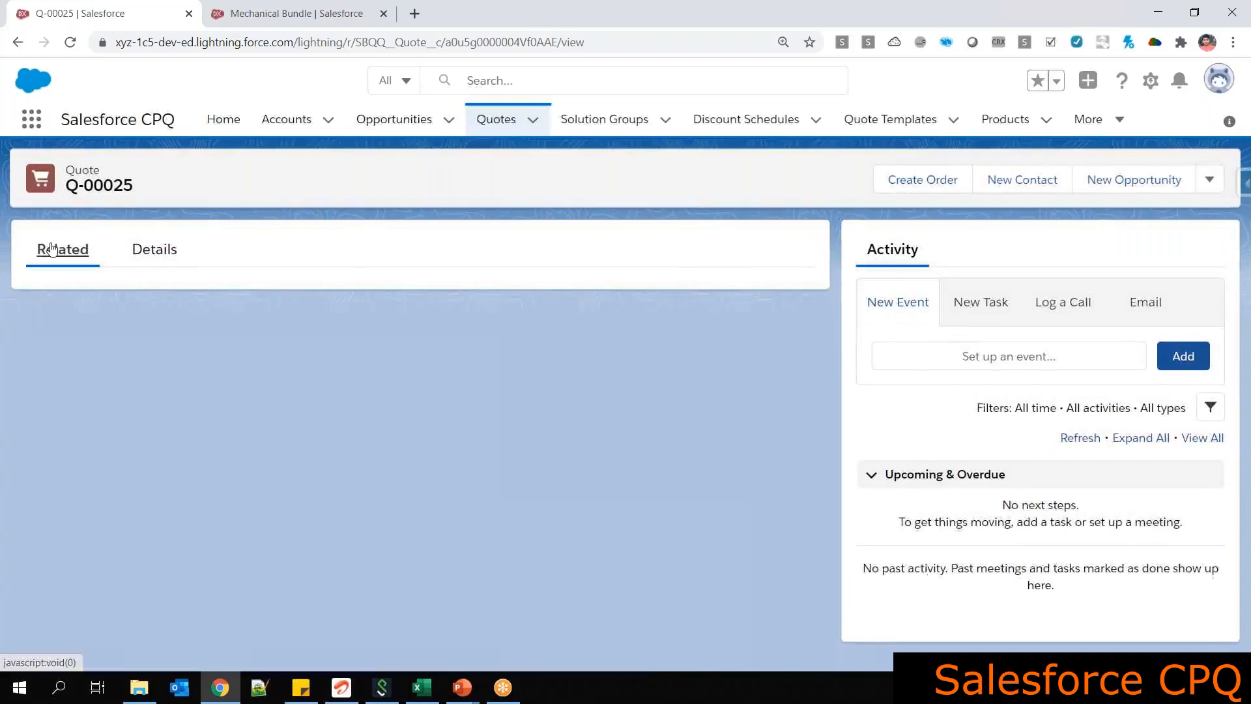
{"action": "scroll", "coordinate": [247, 437], "scroll_direction": "down", "scroll_amount": 4}
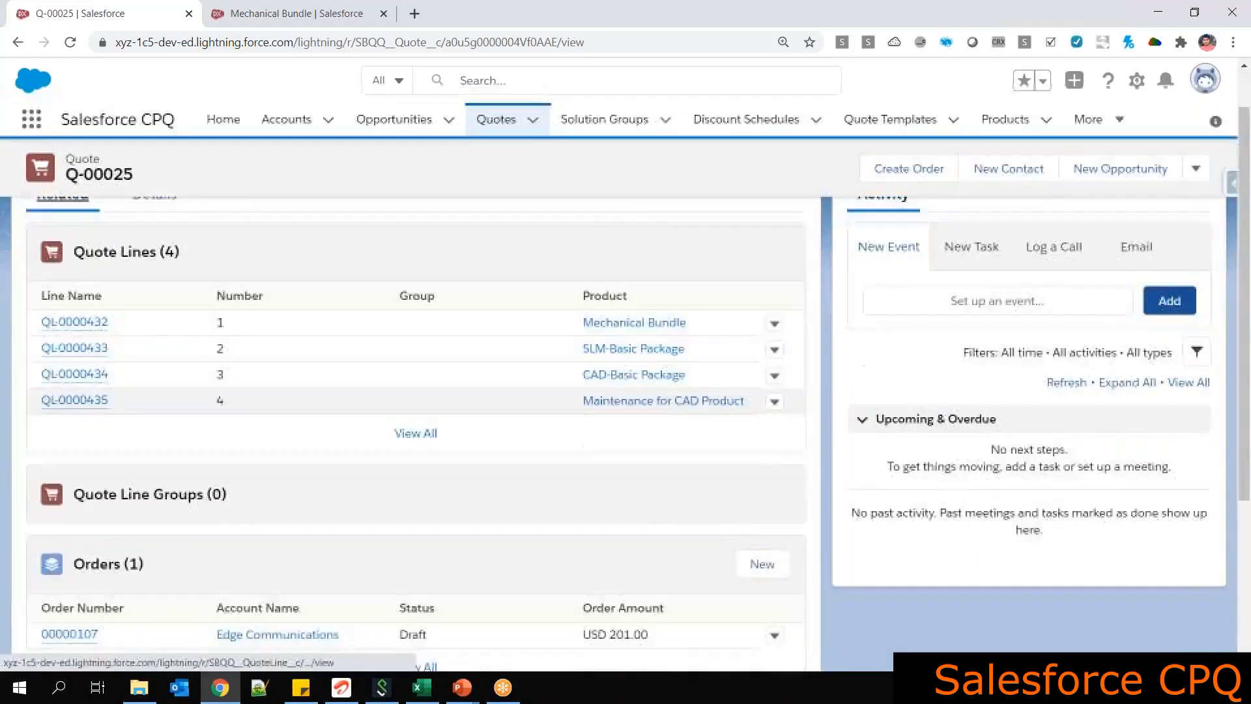
{"action": "mouse_move", "coordinate": [88, 453]}
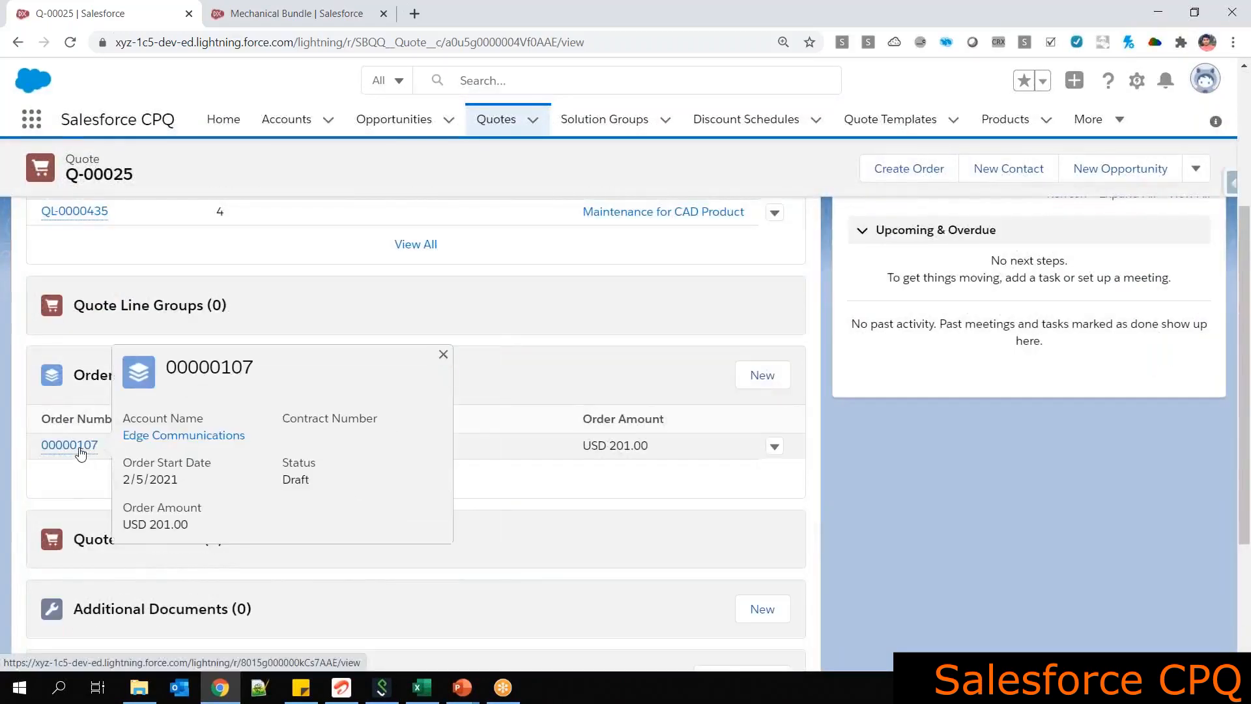
{"action": "left_click", "coordinate": [71, 445]}
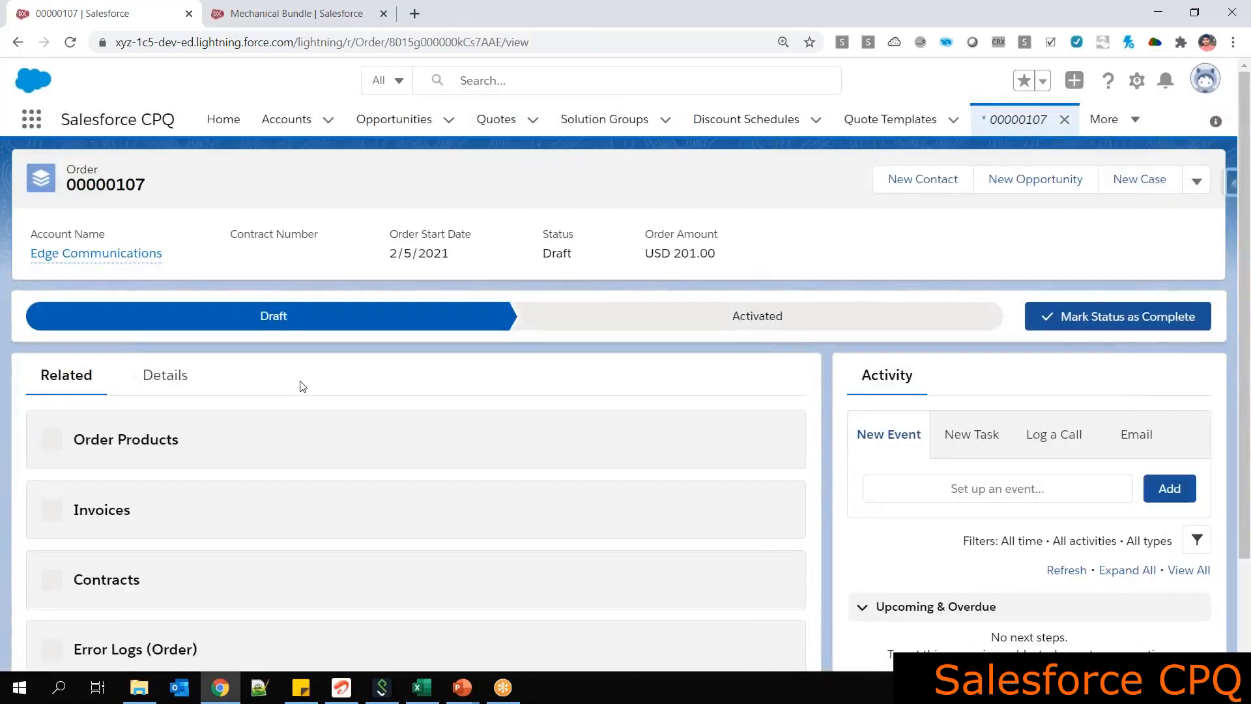
{"action": "scroll", "coordinate": [176, 533], "scroll_direction": "down", "scroll_amount": 2}
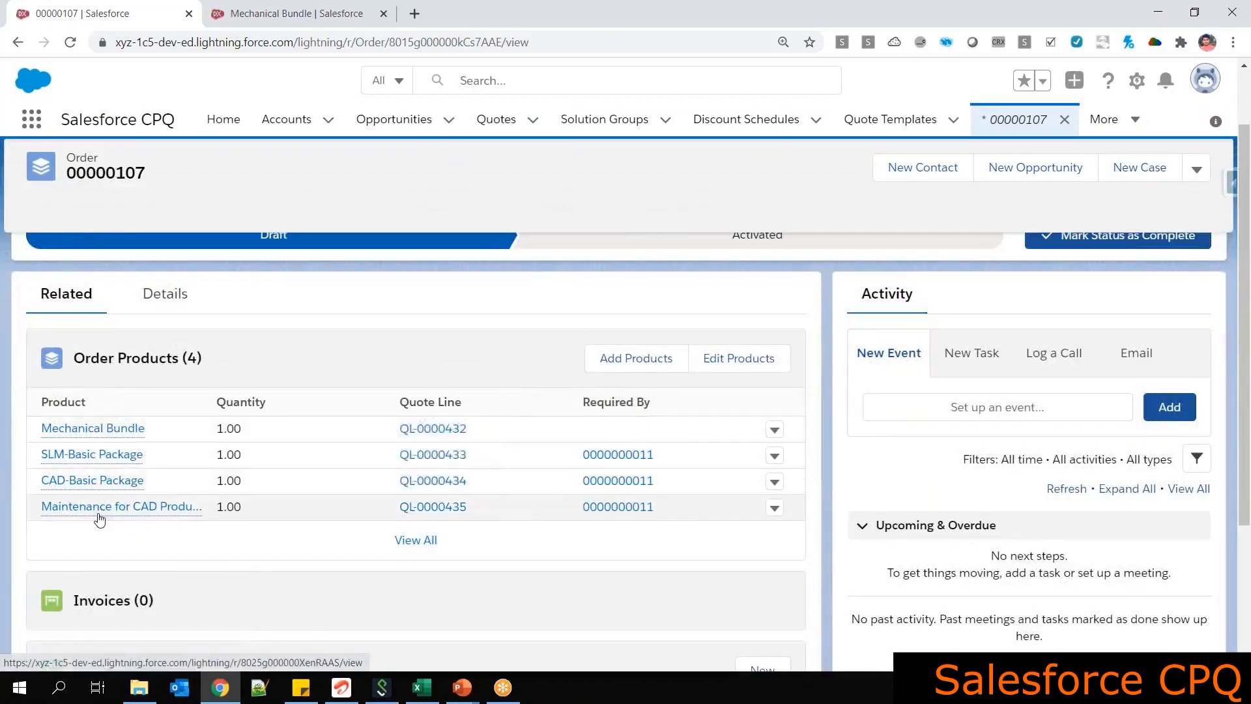
{"action": "mouse_move", "coordinate": [91, 481]}
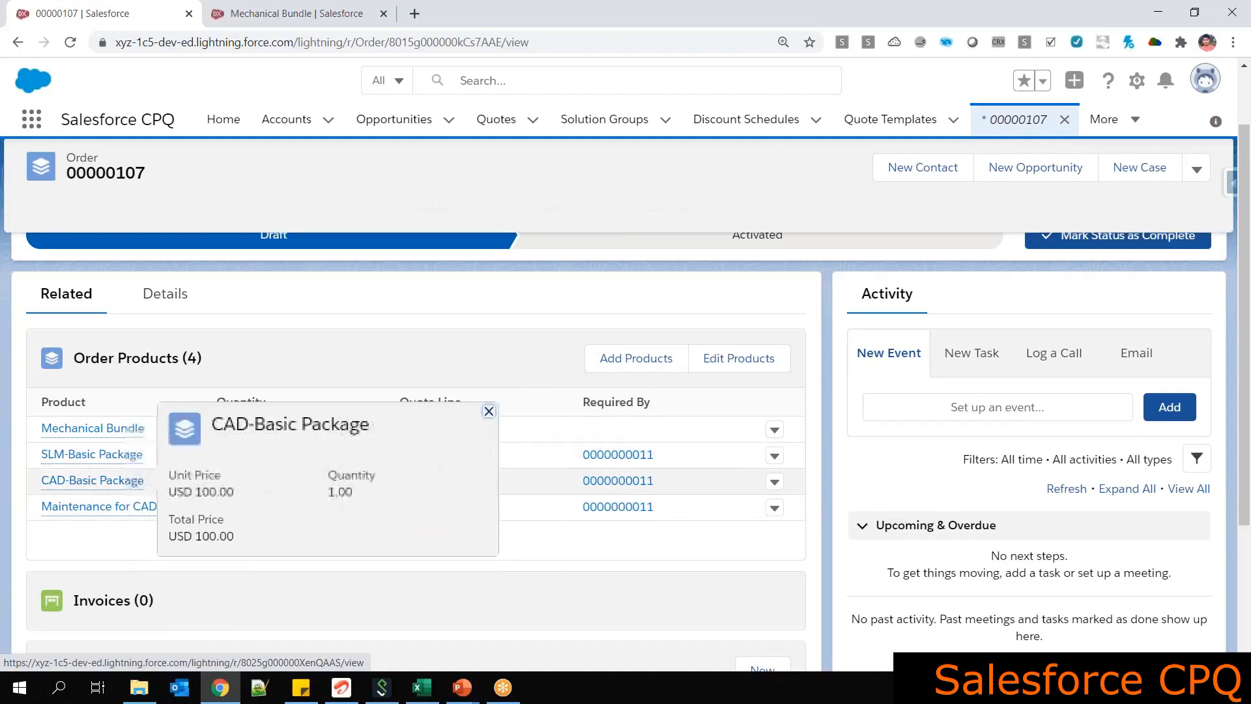
Set the order's status to Activated
{"action": "left_click", "coordinate": [165, 294]}
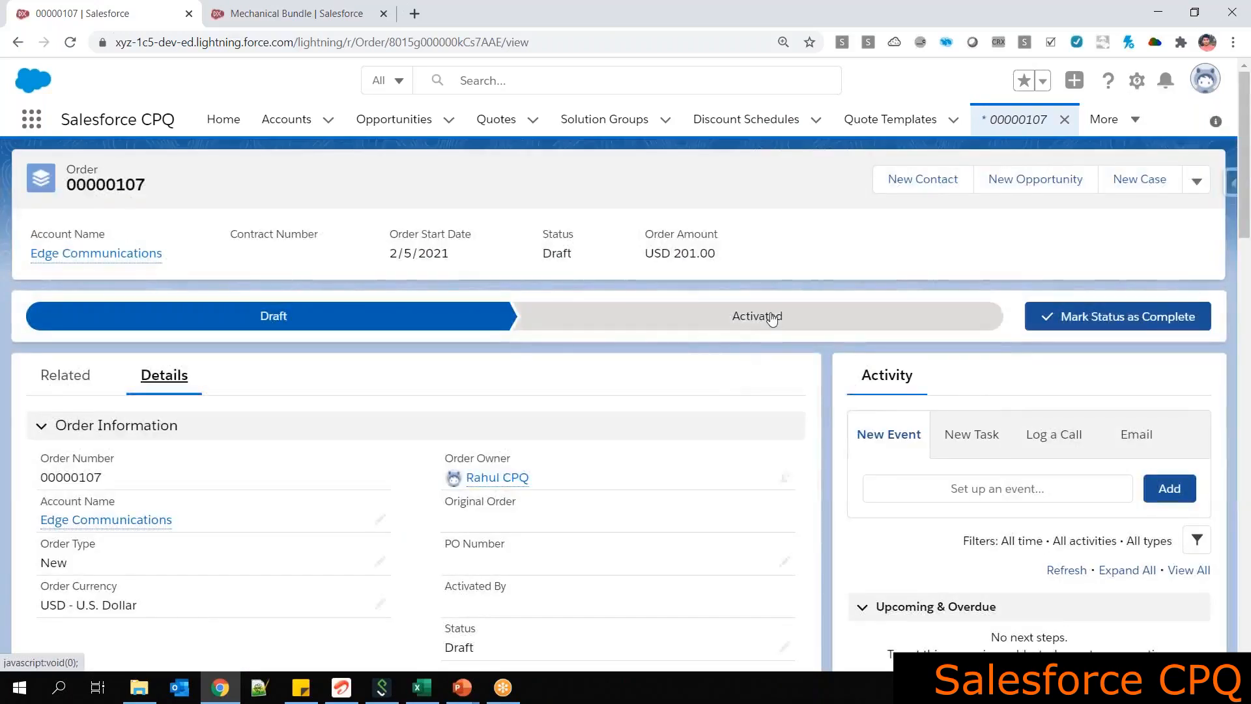
{"action": "left_click", "coordinate": [770, 318]}
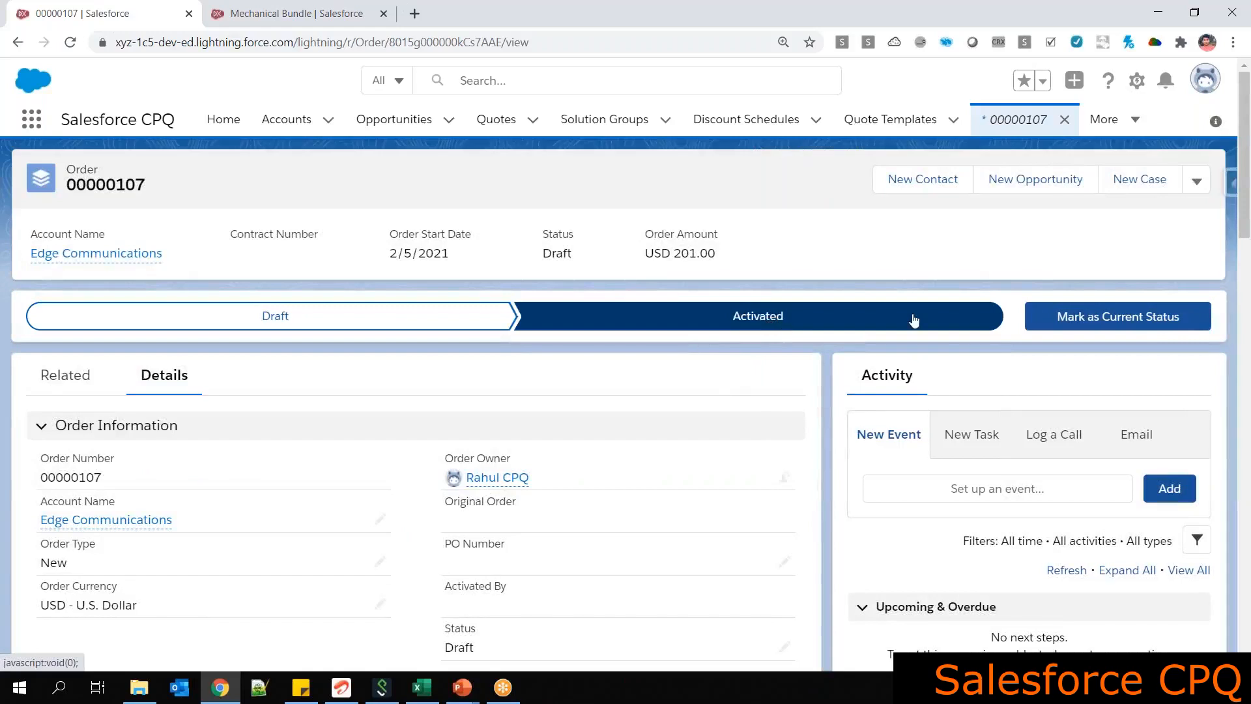
{"action": "left_click", "coordinate": [1116, 317]}
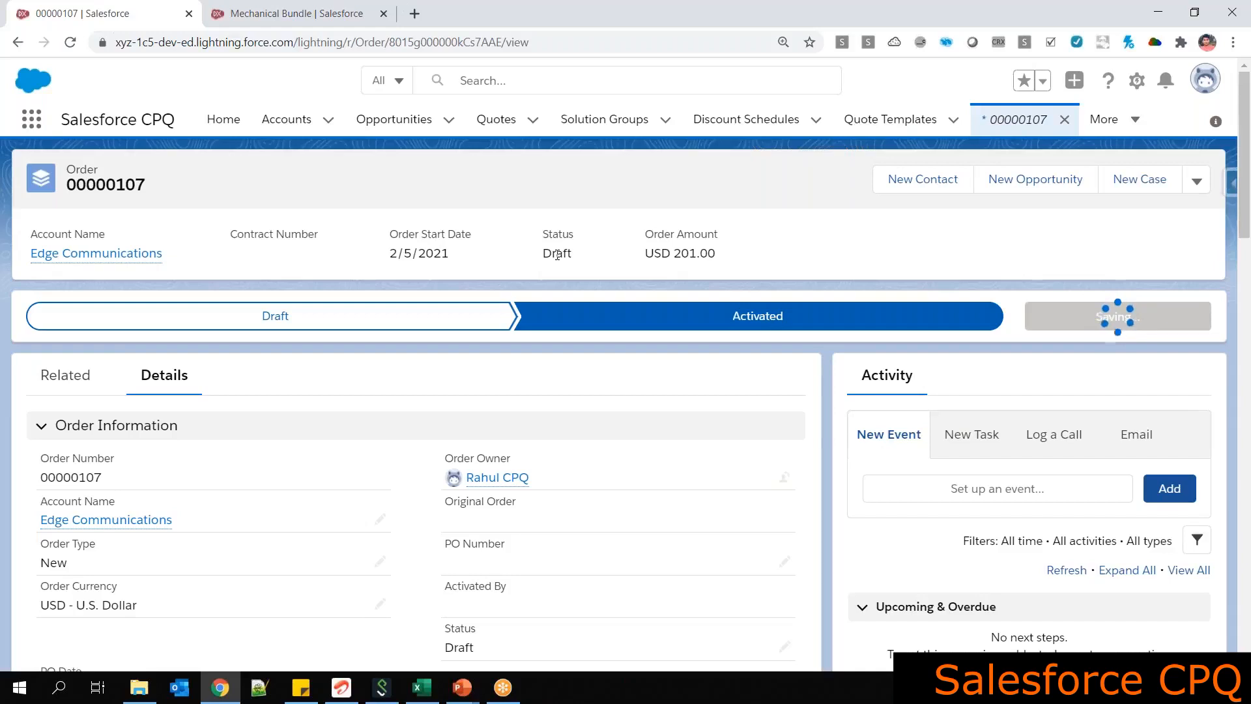
Switch to the Excel plan, highlight the Order and Contract columns of the quote flow table on Sheet3, and return to Salesforce
{"action": "left_click", "coordinate": [424, 691]}
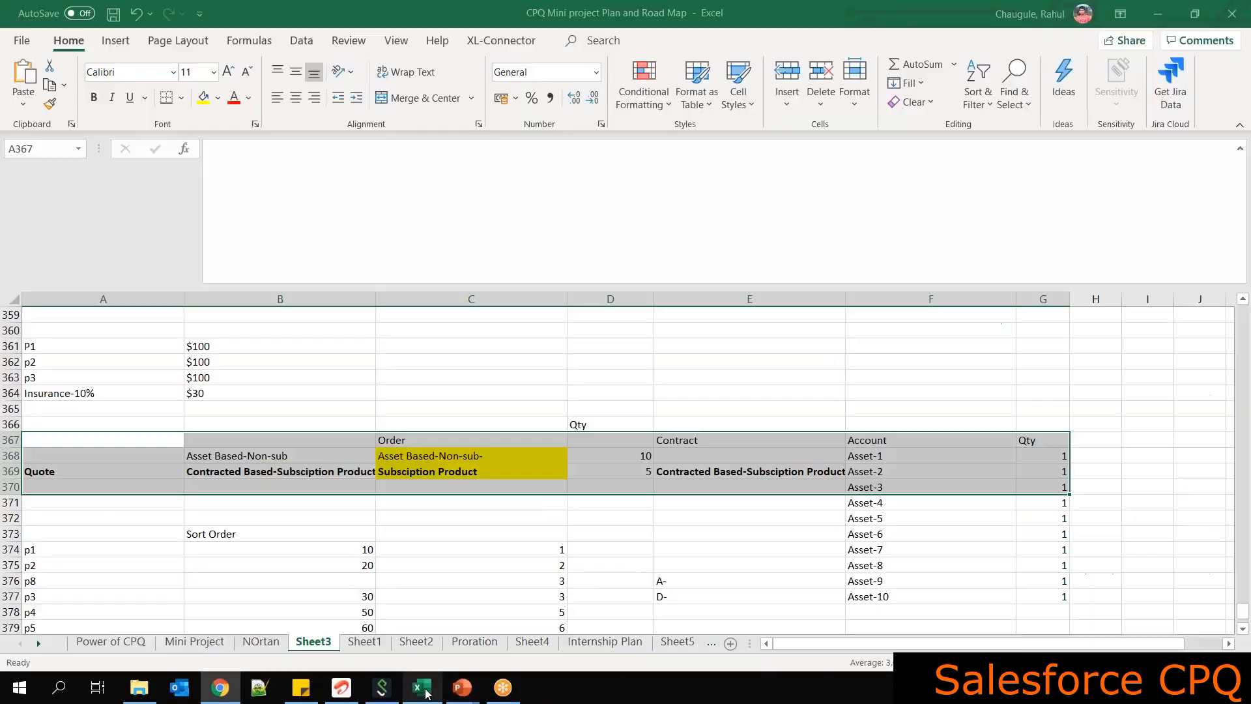
{"action": "left_click", "coordinate": [495, 533]}
{"action": "left_click_drag", "start_coordinate": [502, 409], "coordinate": [507, 438]}
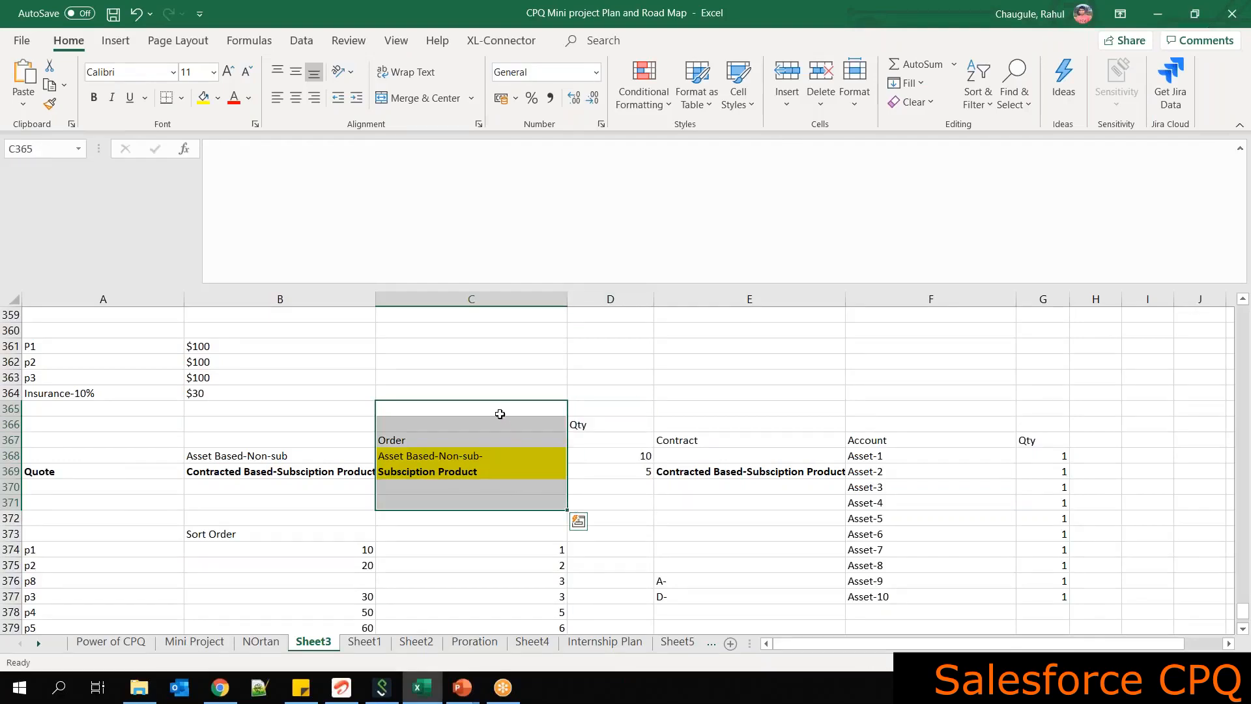
{"action": "left_click", "coordinate": [501, 411]}
{"action": "left_click", "coordinate": [495, 421]}
{"action": "left_click_drag", "start_coordinate": [490, 396], "coordinate": [499, 489]}
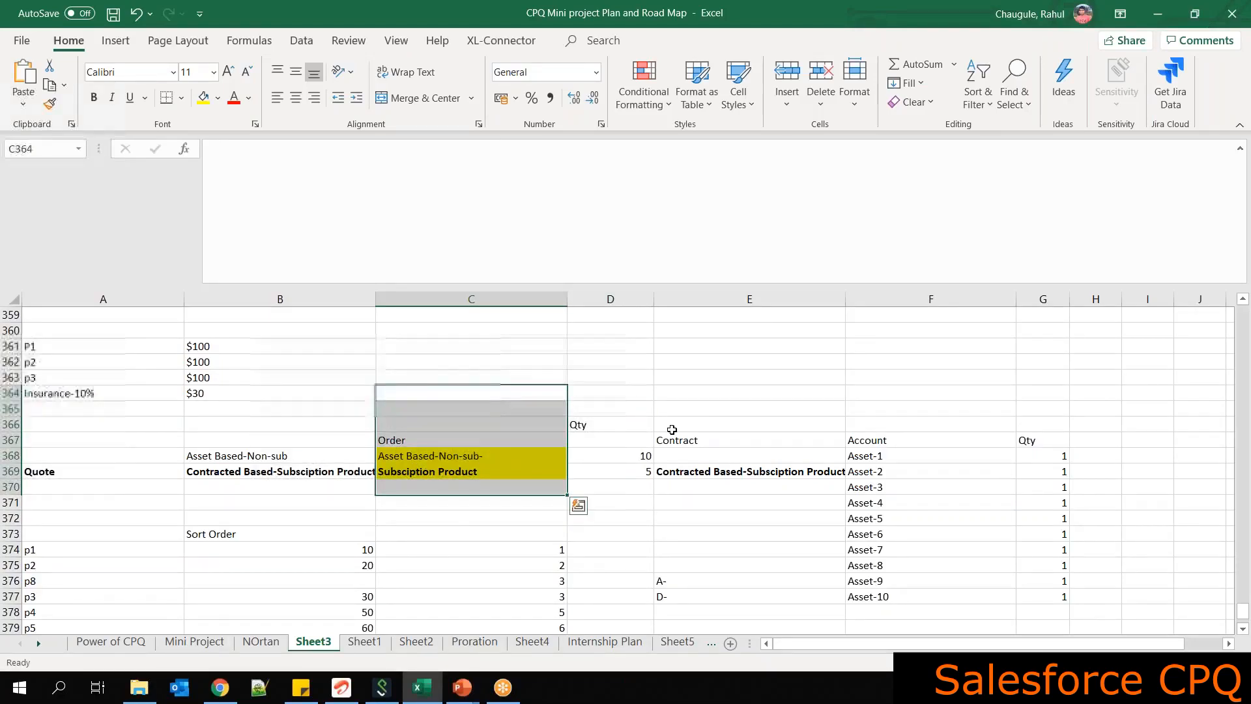
{"action": "left_click_drag", "start_coordinate": [681, 410], "coordinate": [703, 503]}
{"action": "key", "text": "alt+Tab"}
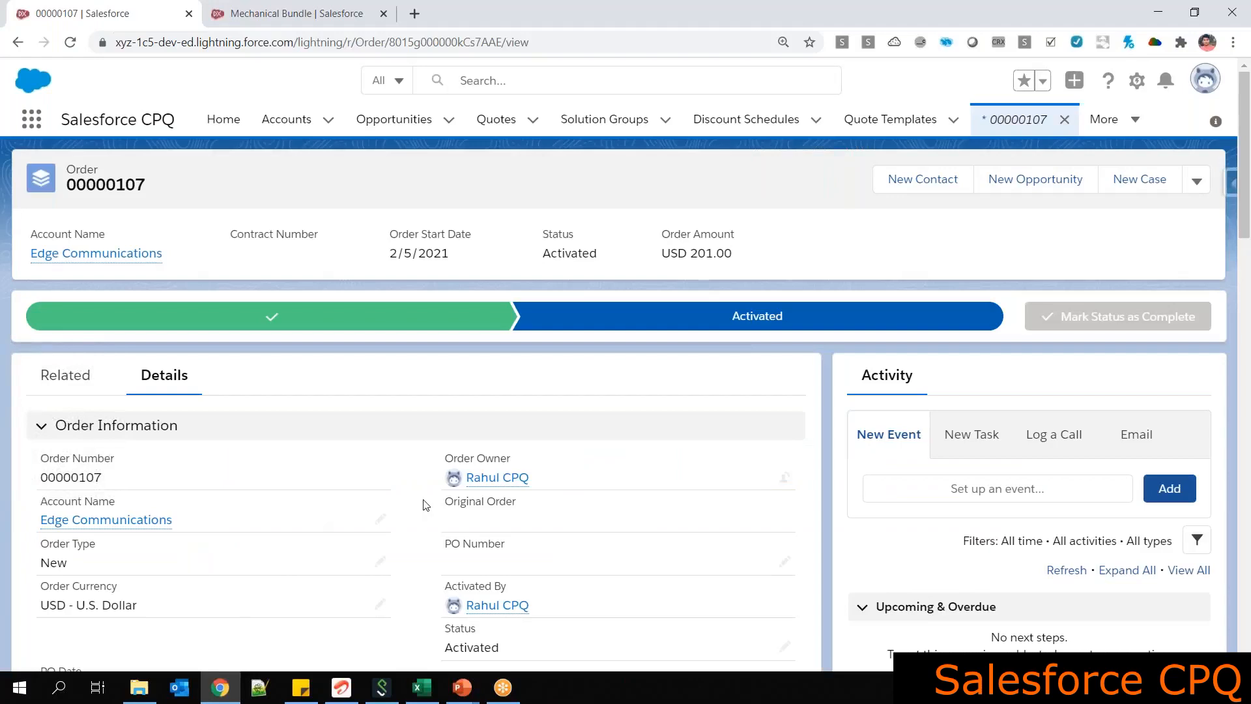
Mark the activated order as Contracted and save it
{"action": "scroll", "coordinate": [427, 501], "scroll_direction": "down", "scroll_amount": 10}
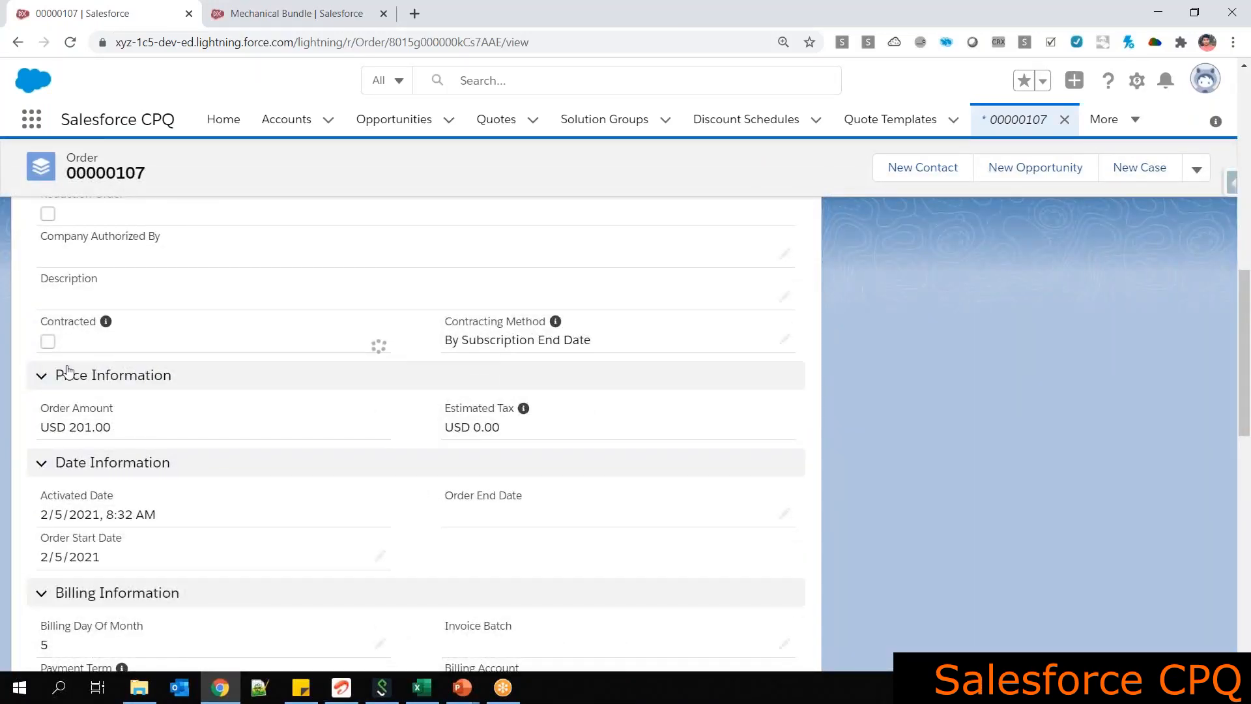
{"action": "left_click", "coordinate": [62, 317]}
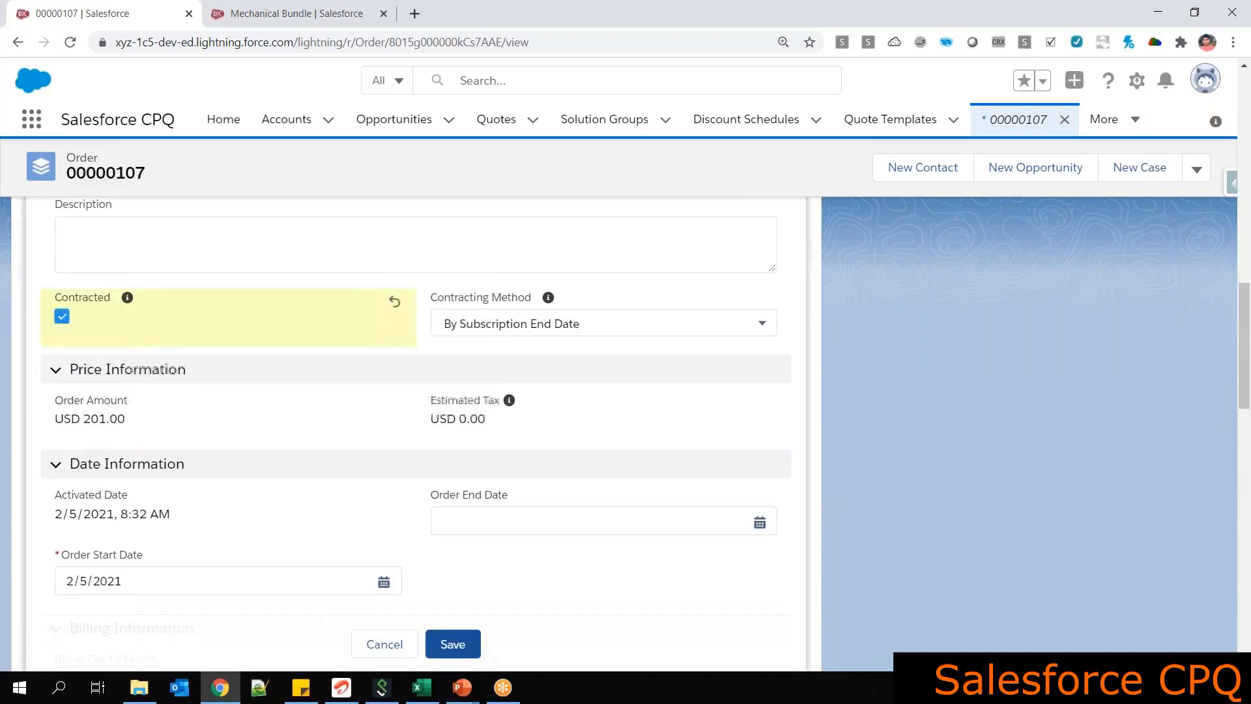
{"action": "left_click", "coordinate": [459, 643]}
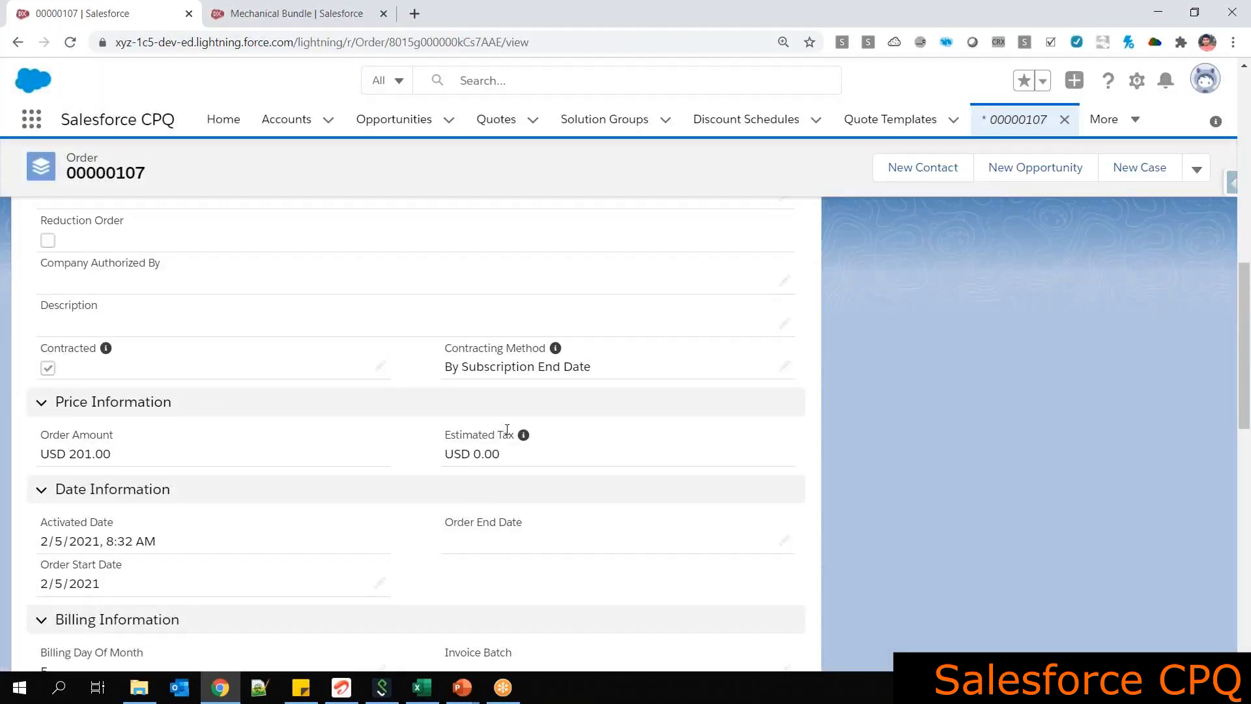
Reload the order record and check its related Contracts list for the generated contract
{"action": "scroll", "coordinate": [507, 430], "scroll_direction": "up", "scroll_amount": 10}
{"action": "left_click", "coordinate": [66, 376]}
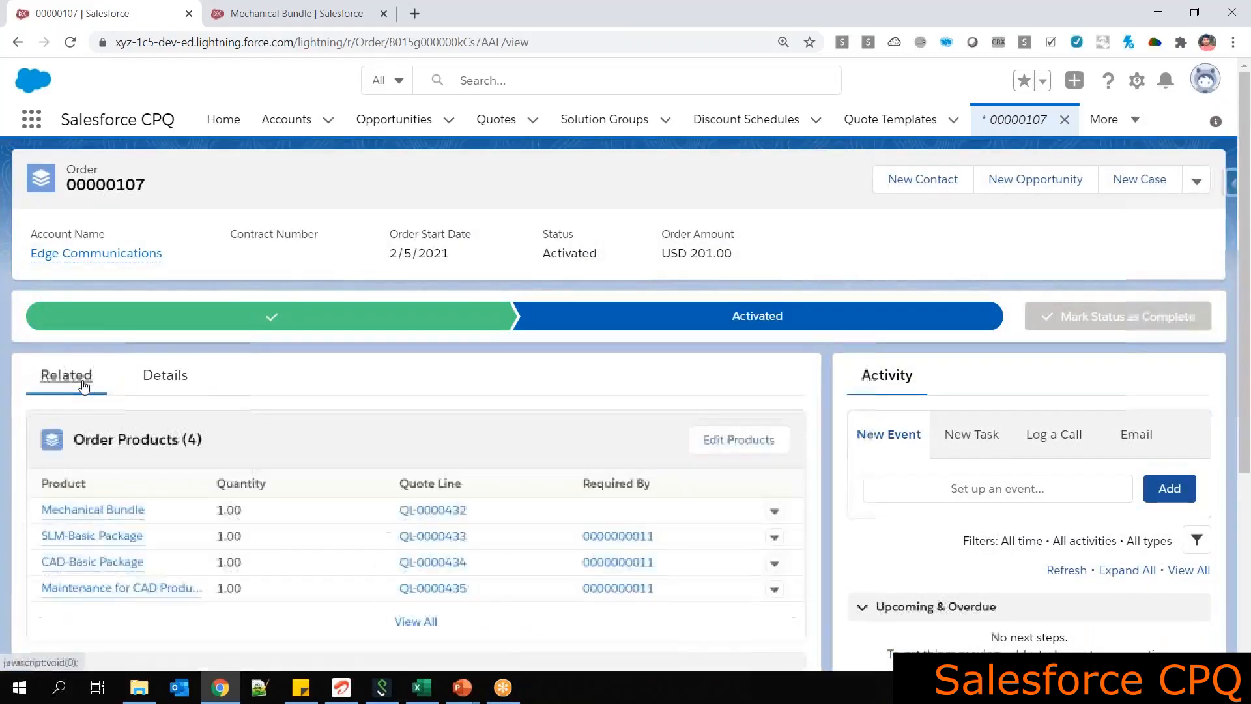
{"action": "scroll", "coordinate": [248, 432], "scroll_direction": "down", "scroll_amount": 5}
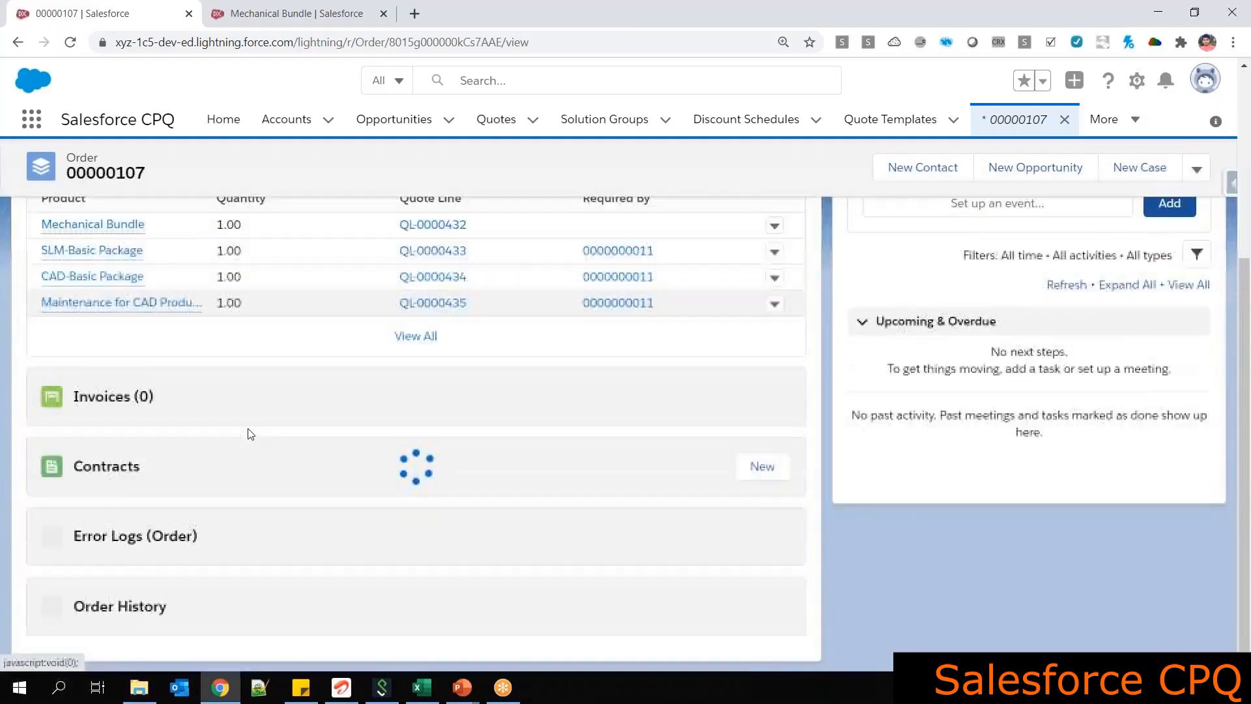
{"action": "scroll", "coordinate": [187, 489], "scroll_direction": "down", "scroll_amount": 1}
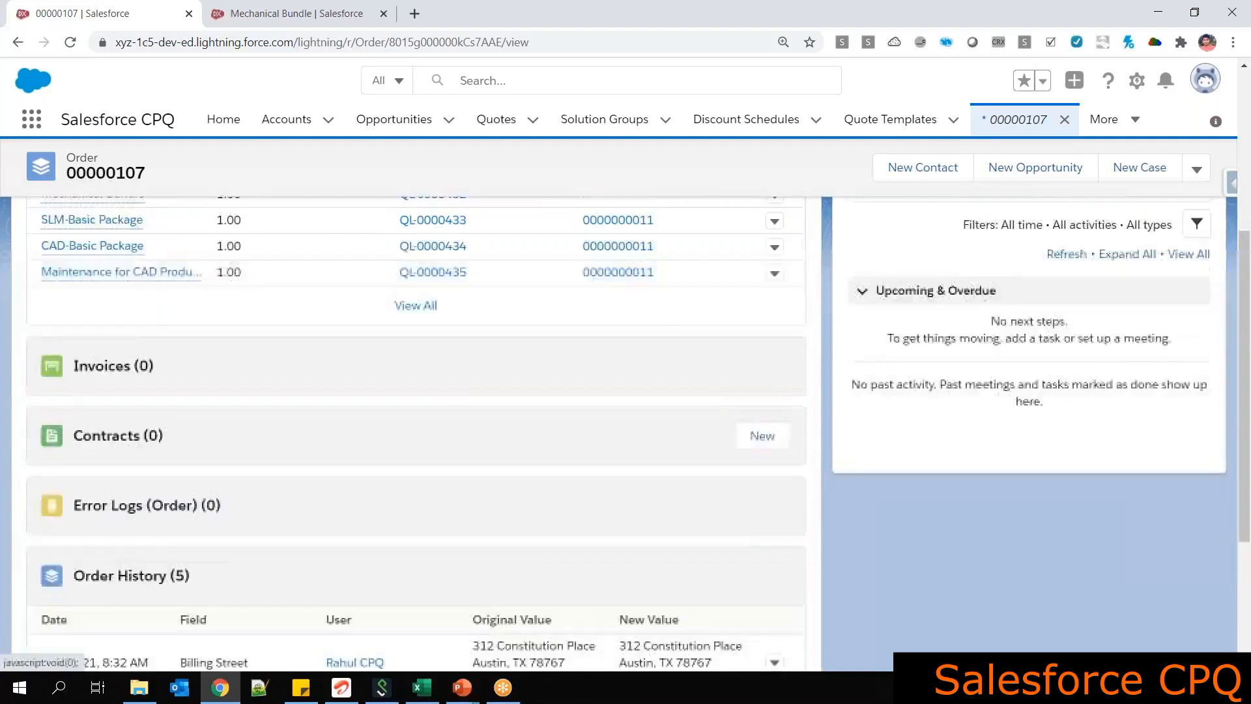
{"action": "scroll", "coordinate": [415, 391], "scroll_direction": "up", "scroll_amount": 2}
{"action": "left_click", "coordinate": [70, 41]}
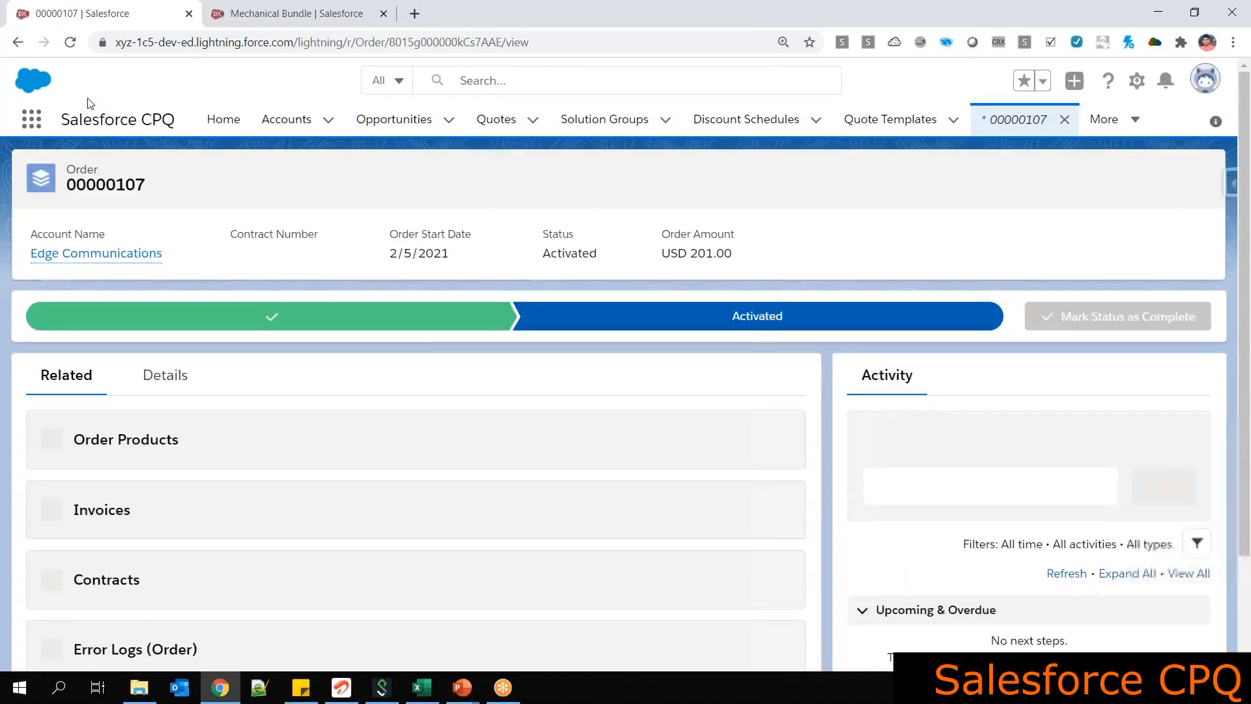
{"action": "scroll", "coordinate": [199, 355], "scroll_direction": "down", "scroll_amount": 4}
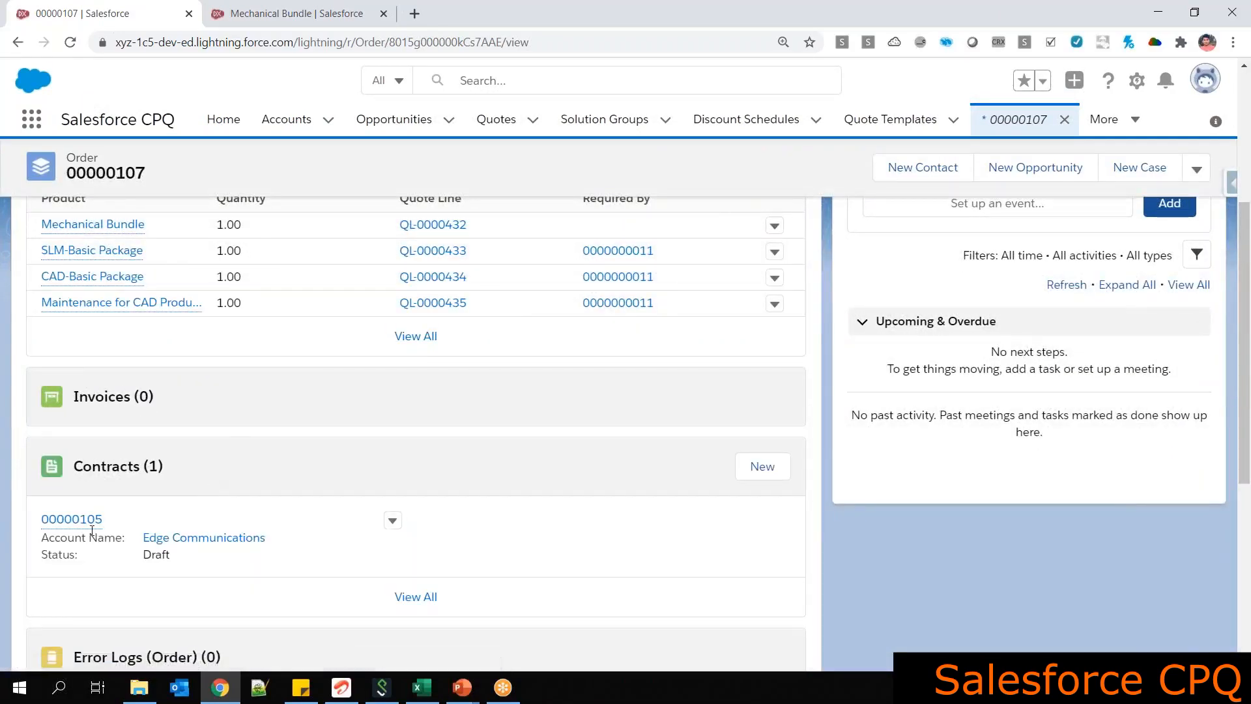
Open the order's contract in a separate browser tab and close the Mechanical Bundle product tab
{"action": "left_click", "coordinate": [84, 525], "text": "ctrl"}
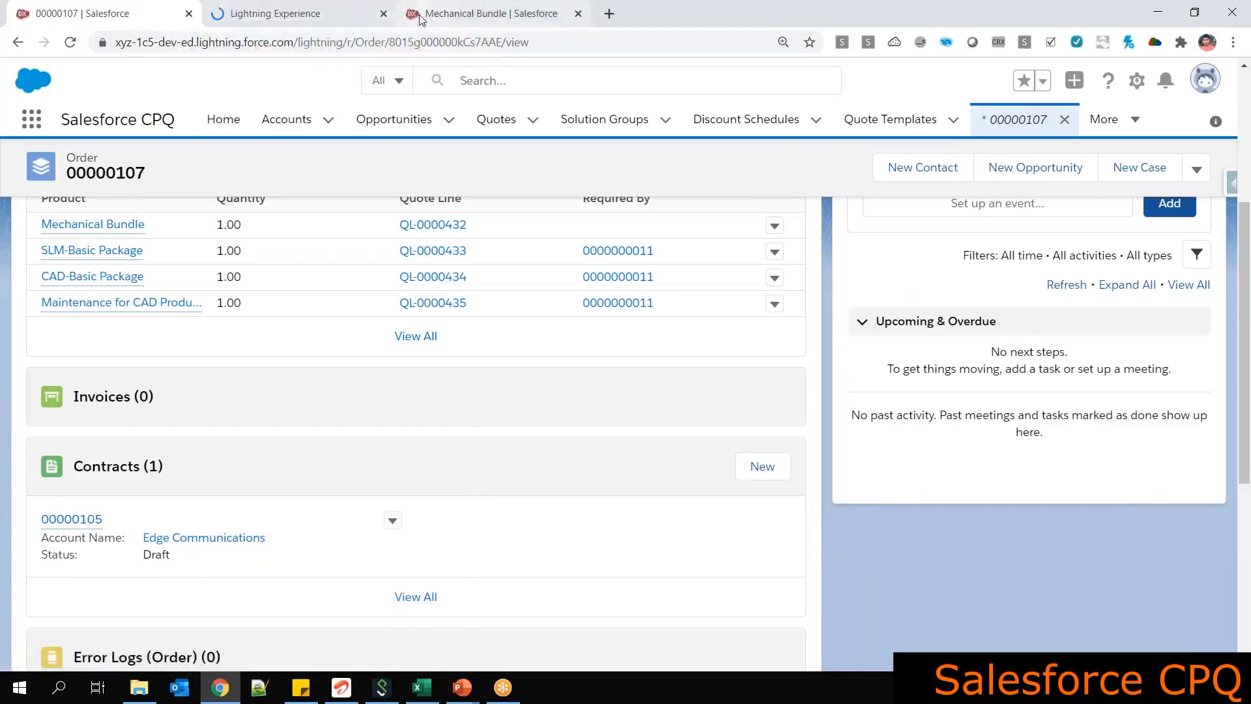
{"action": "left_click", "coordinate": [430, 15]}
{"action": "right_click", "coordinate": [421, 15]}
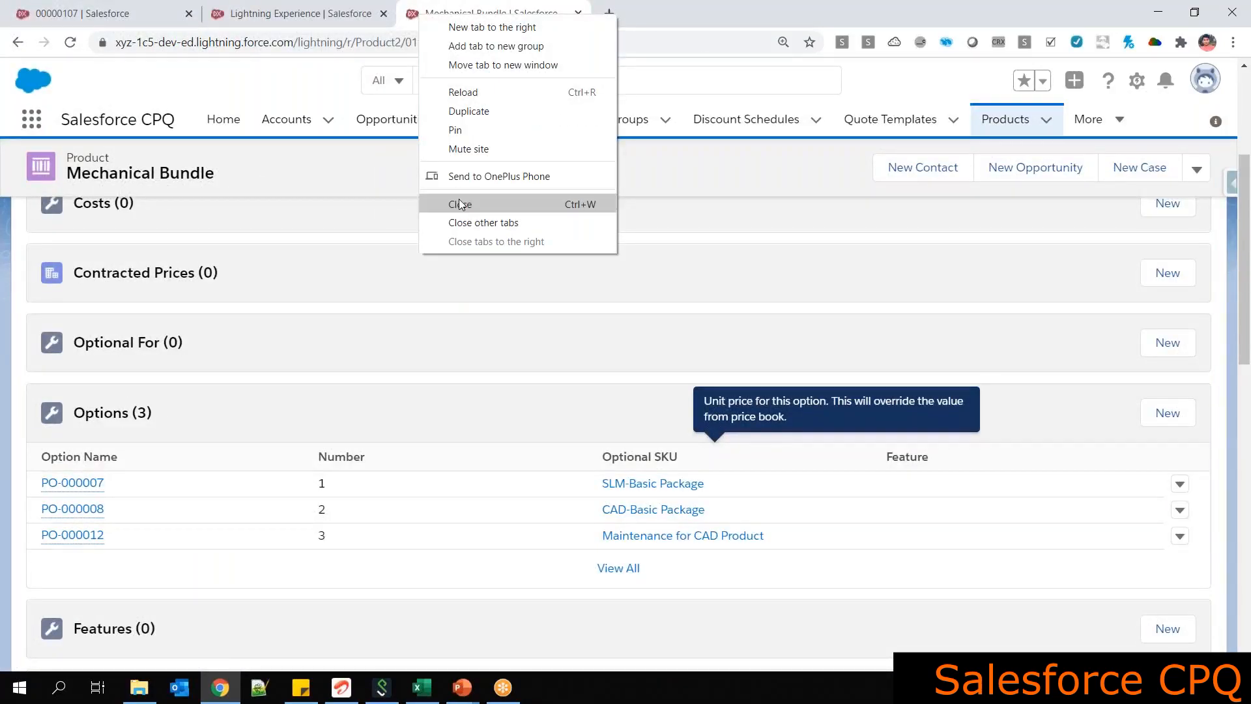
{"action": "left_click", "coordinate": [456, 204]}
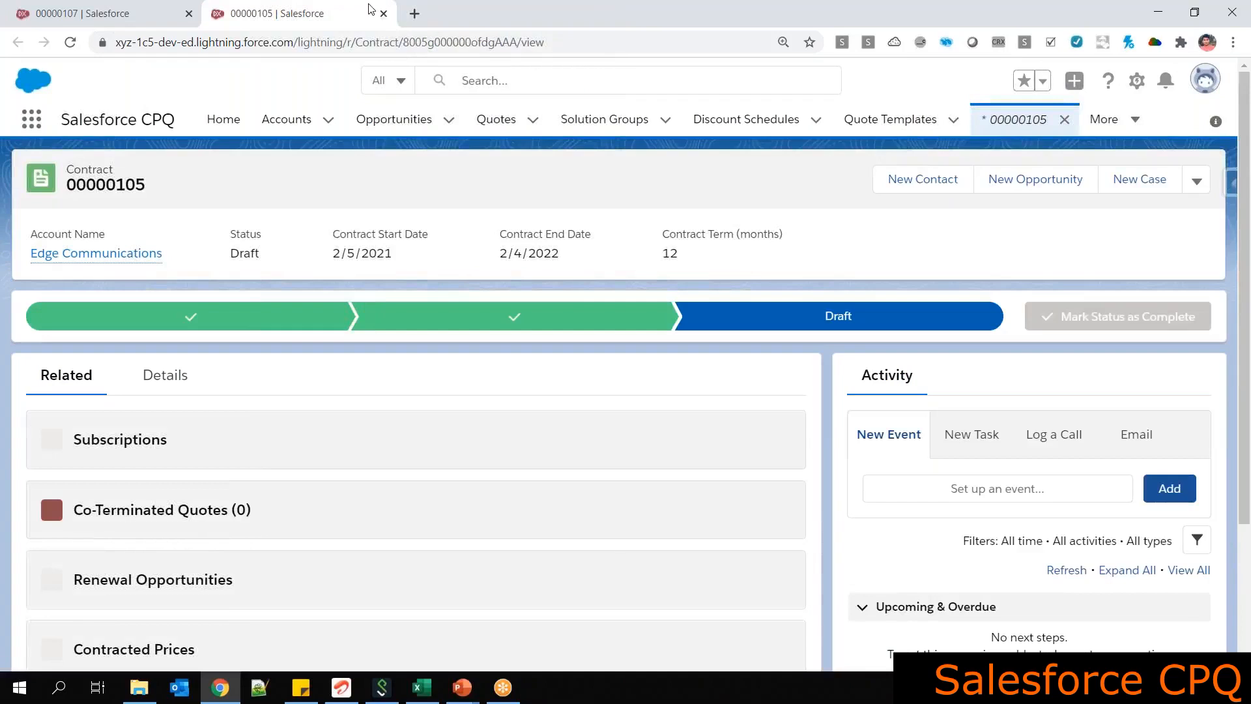
Review the contract's full list of subscriptions with their start and end dates, and return to the contract record
{"action": "scroll", "coordinate": [355, 319], "scroll_direction": "down", "scroll_amount": 1}
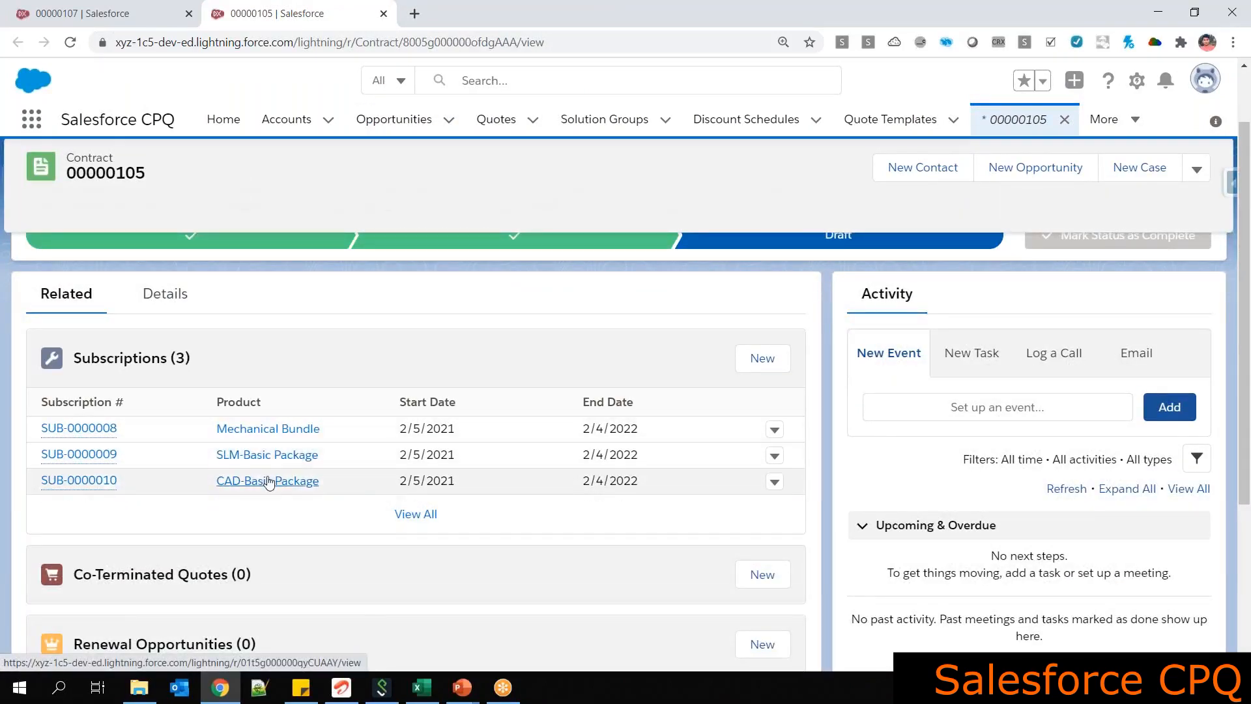
{"action": "left_click", "coordinate": [415, 514]}
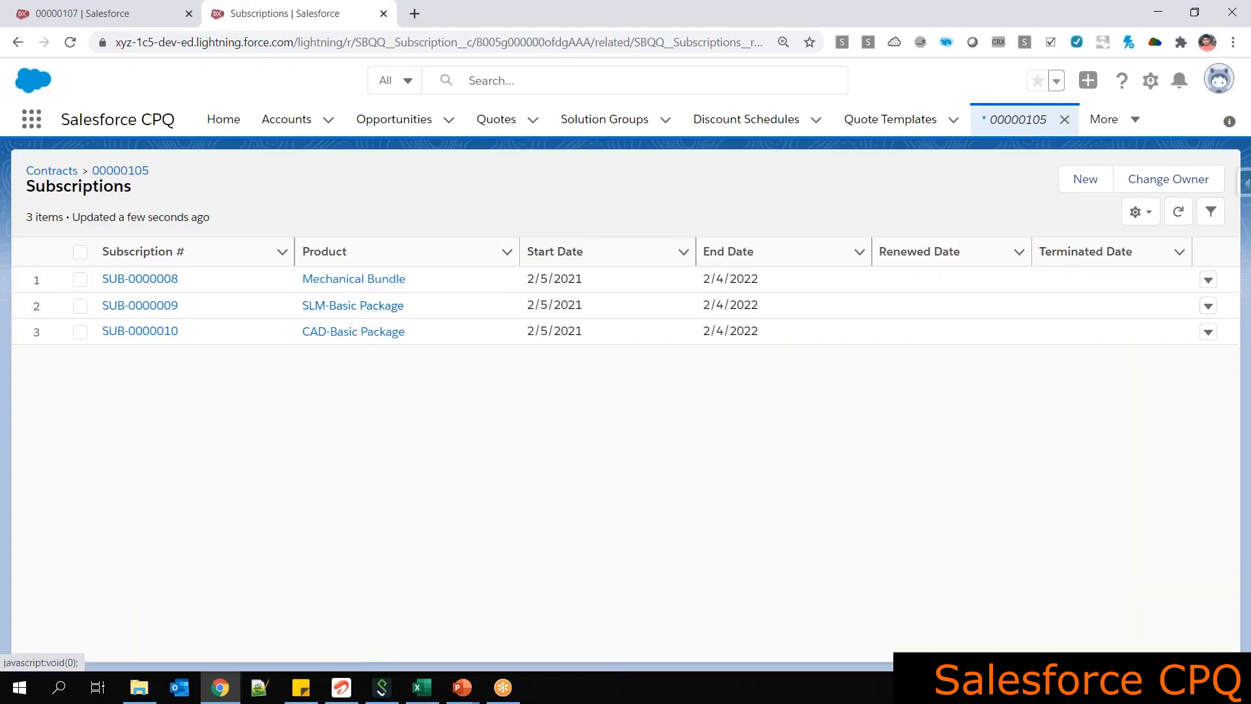
{"action": "left_click", "coordinate": [120, 171]}
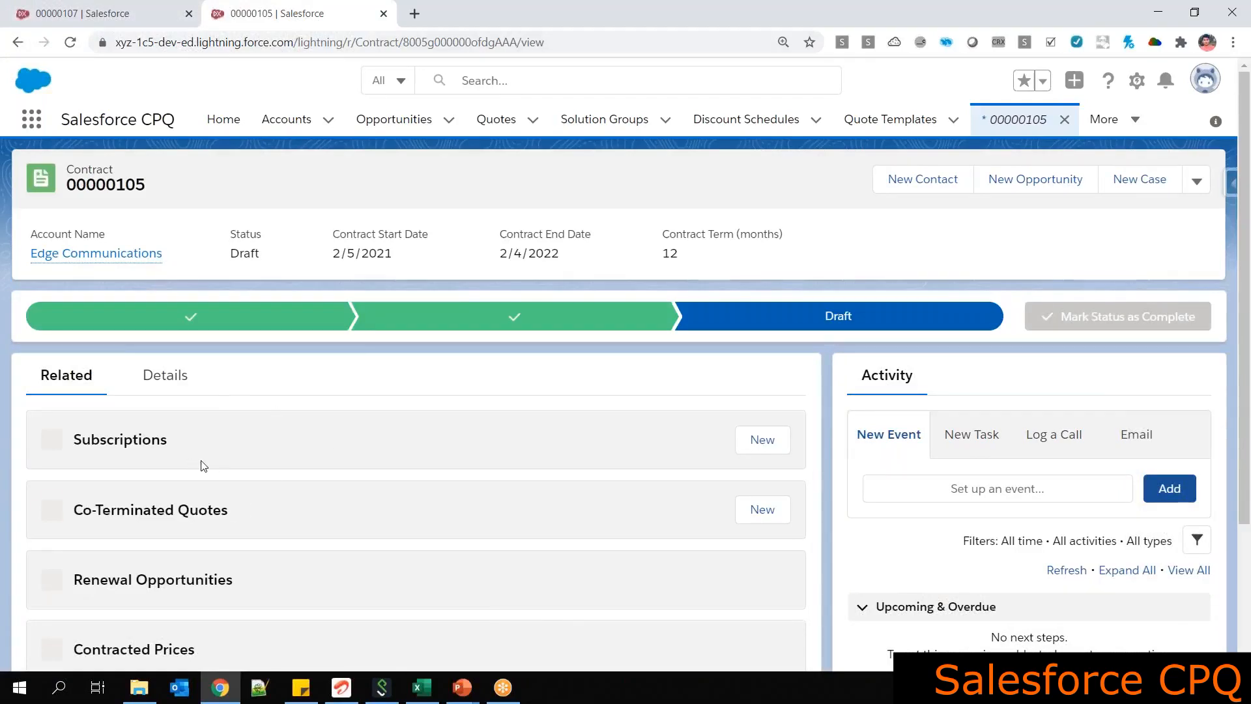
Return to the order record and open its Edge Communications account from the order details
{"action": "left_click", "coordinate": [146, 24]}
{"action": "scroll", "coordinate": [260, 340], "scroll_direction": "up", "scroll_amount": 4}
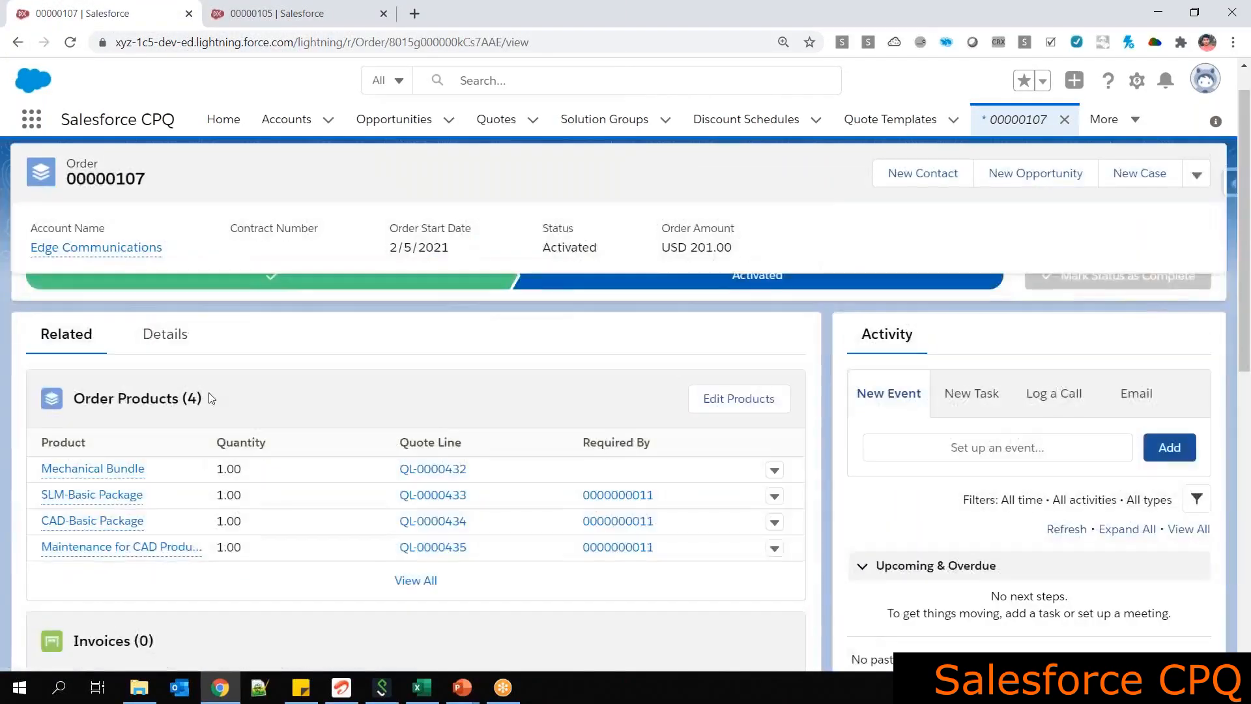
{"action": "left_click", "coordinate": [172, 344]}
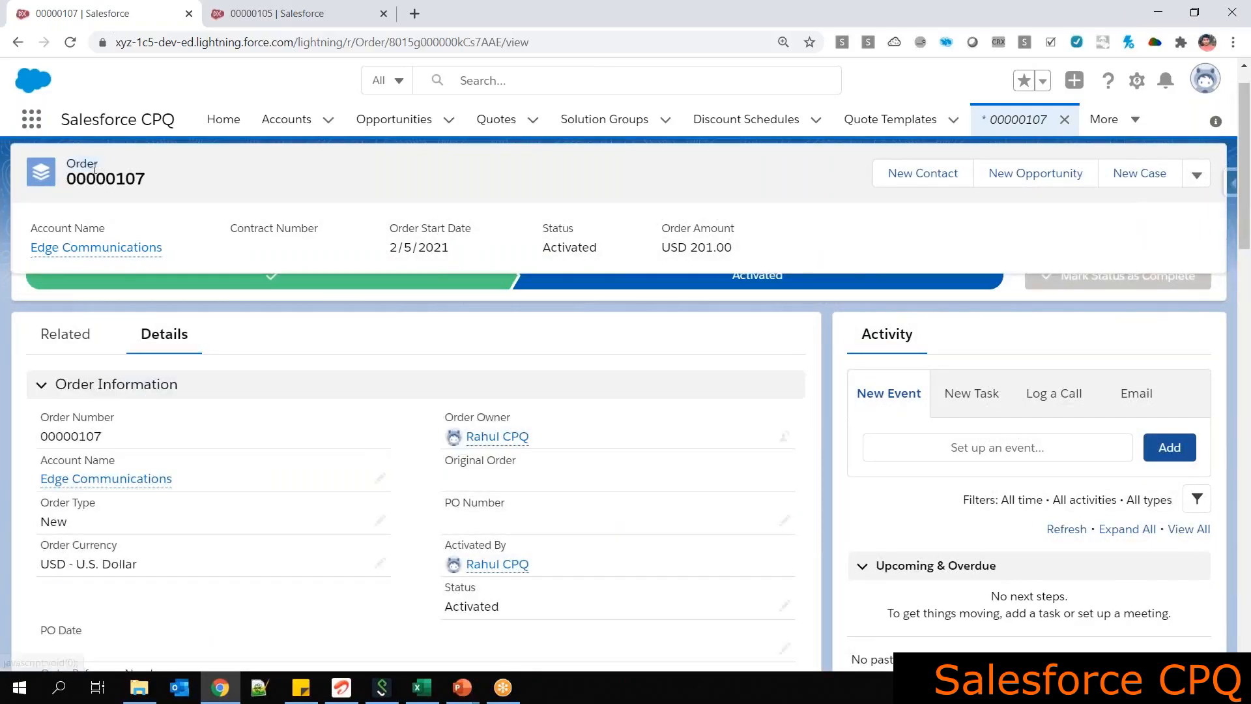
{"action": "left_click", "coordinate": [104, 482]}
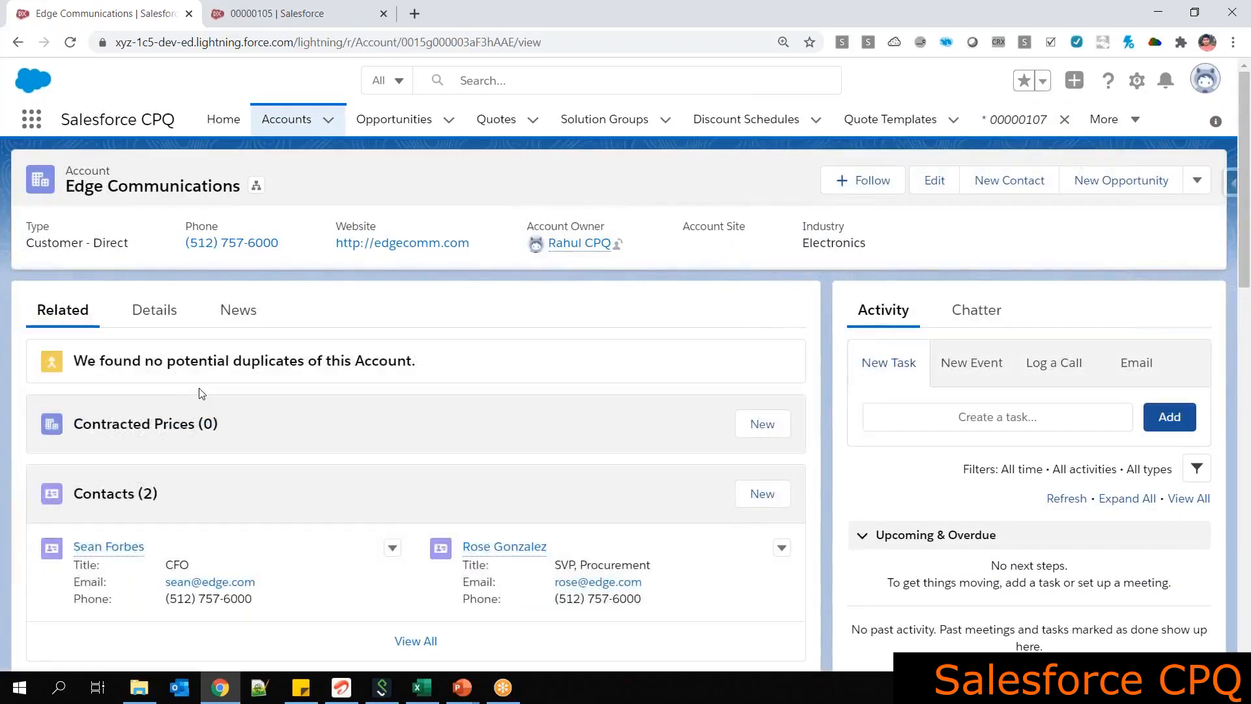
Open the Maintenance for CAD Product asset from the Edge Communications account's related Assets list
{"action": "scroll", "coordinate": [202, 391], "scroll_direction": "down", "scroll_amount": 6}
{"action": "scroll", "coordinate": [207, 389], "scroll_direction": "down", "scroll_amount": 10}
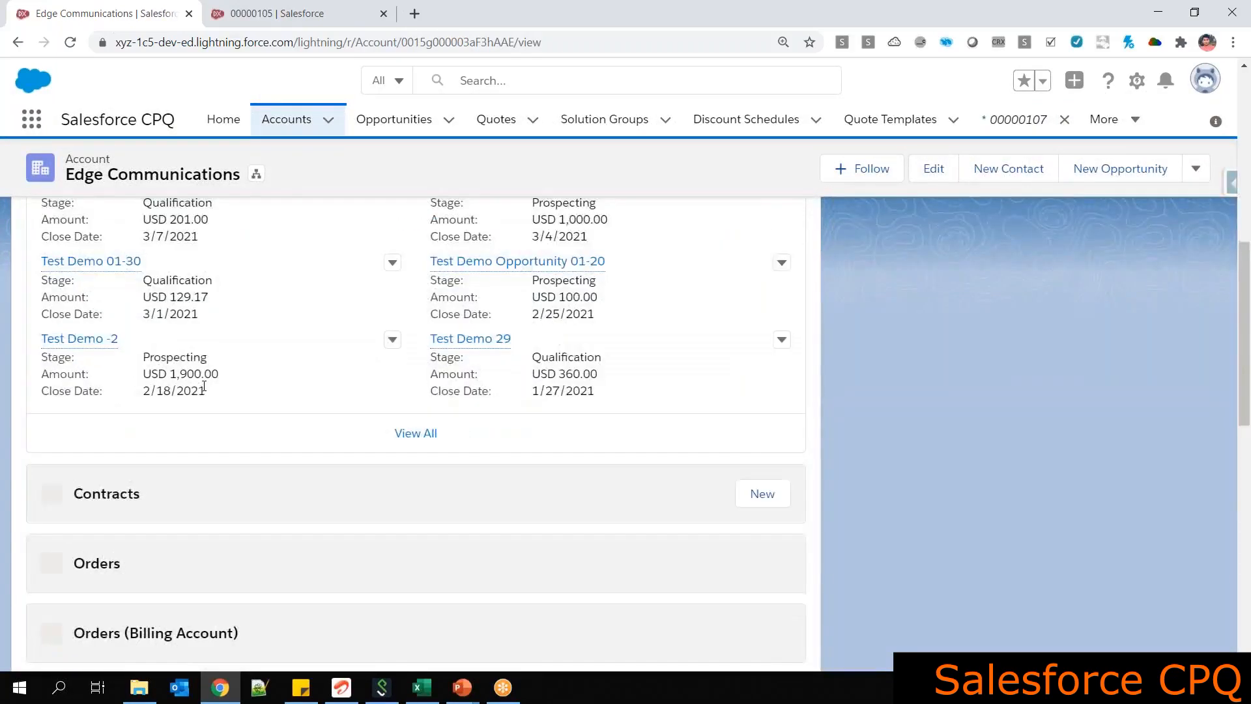
{"action": "scroll", "coordinate": [207, 388], "scroll_direction": "down", "scroll_amount": 10}
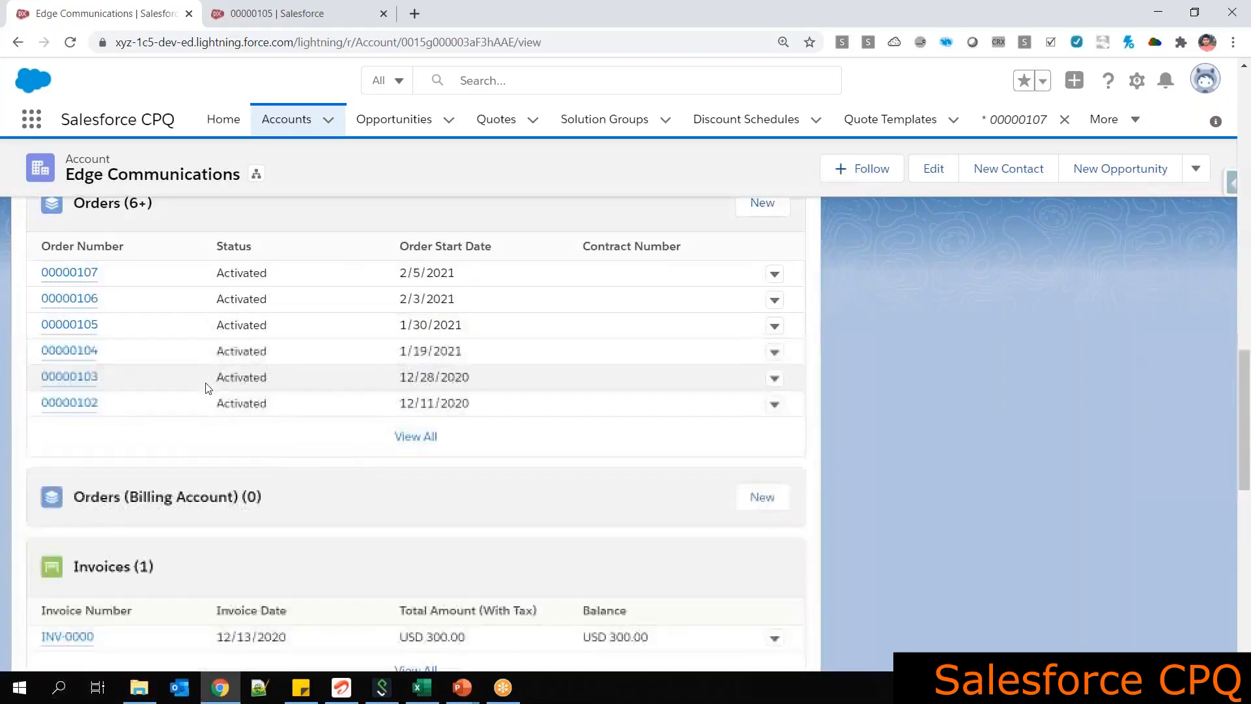
{"action": "scroll", "coordinate": [209, 390], "scroll_direction": "down", "scroll_amount": 5}
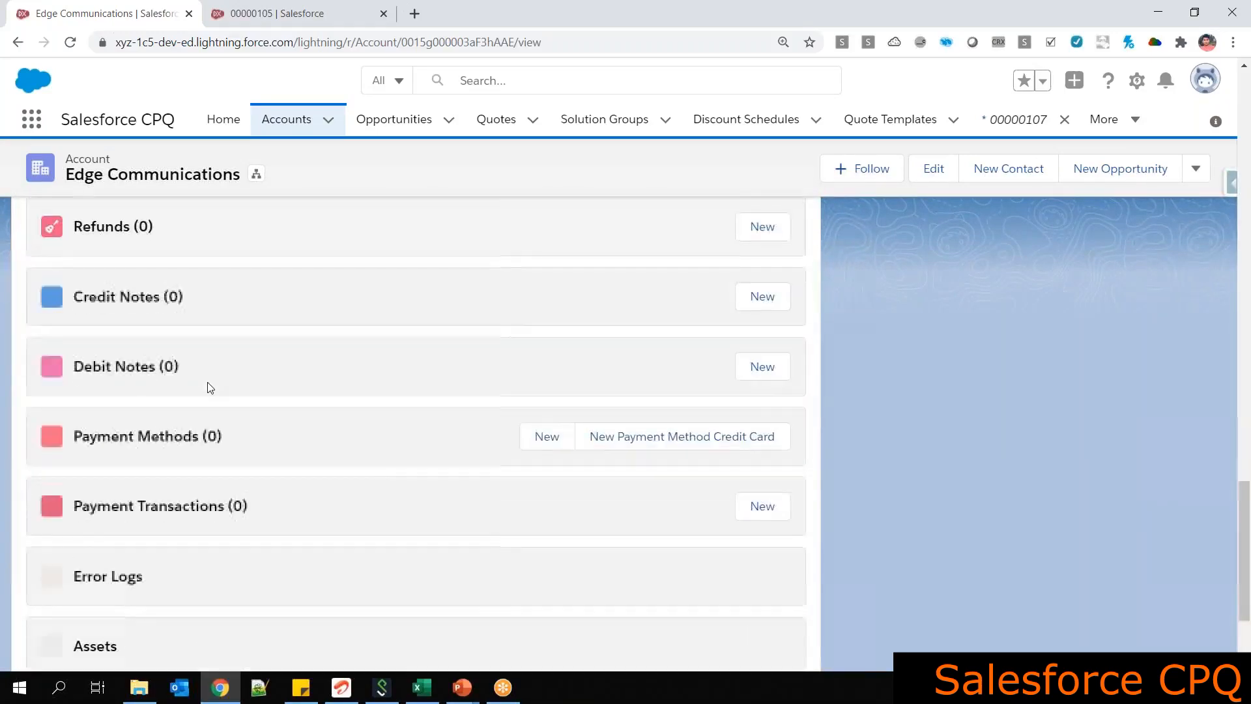
{"action": "scroll", "coordinate": [209, 392], "scroll_direction": "down", "scroll_amount": 2}
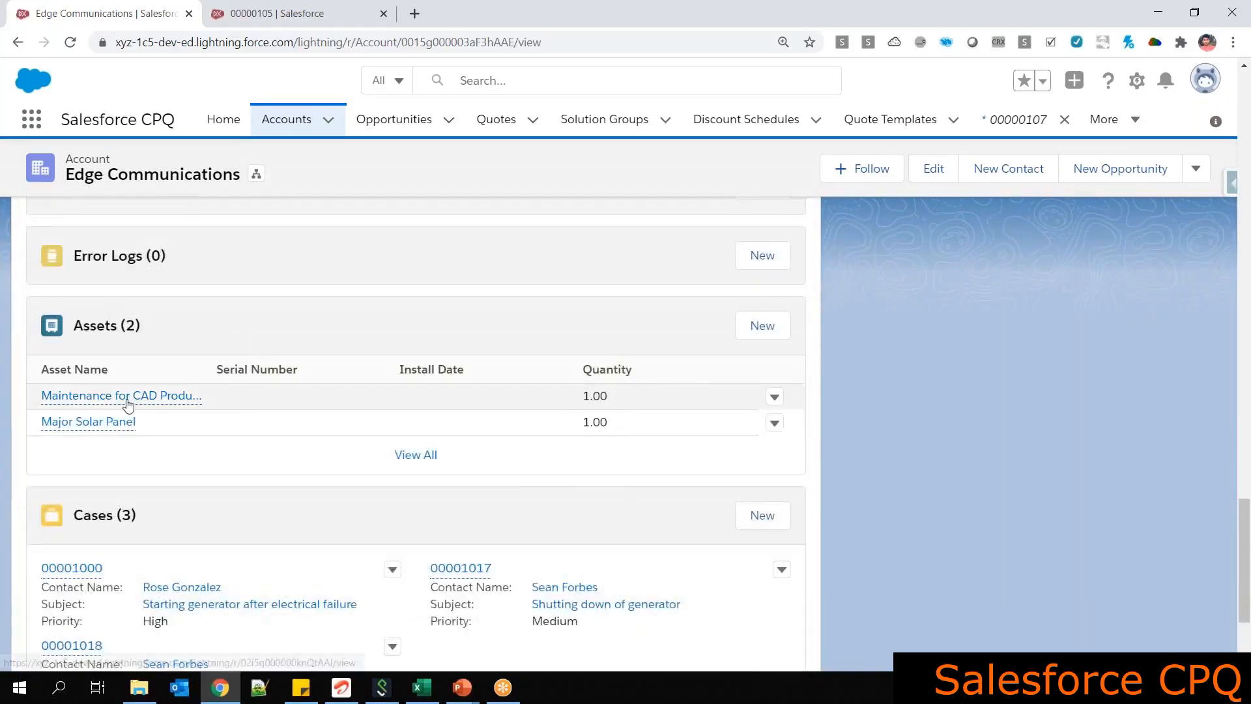
{"action": "mouse_move", "coordinate": [107, 402]}
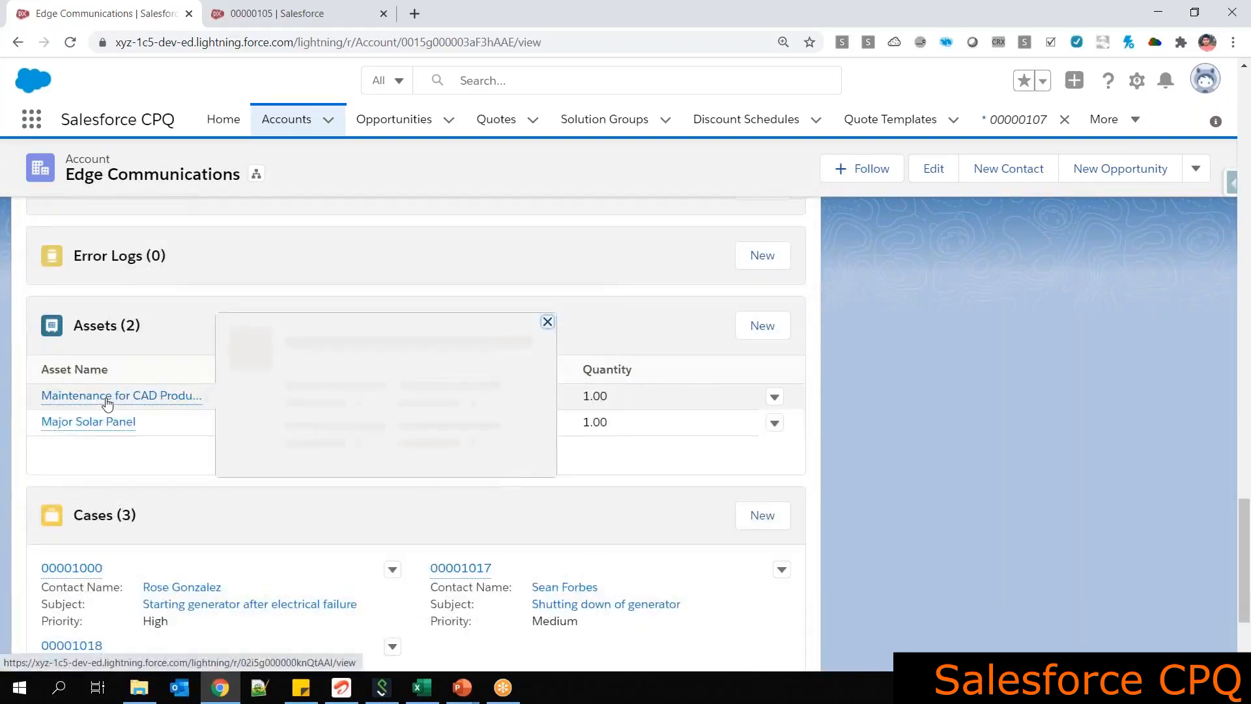
{"action": "left_click", "coordinate": [144, 401]}
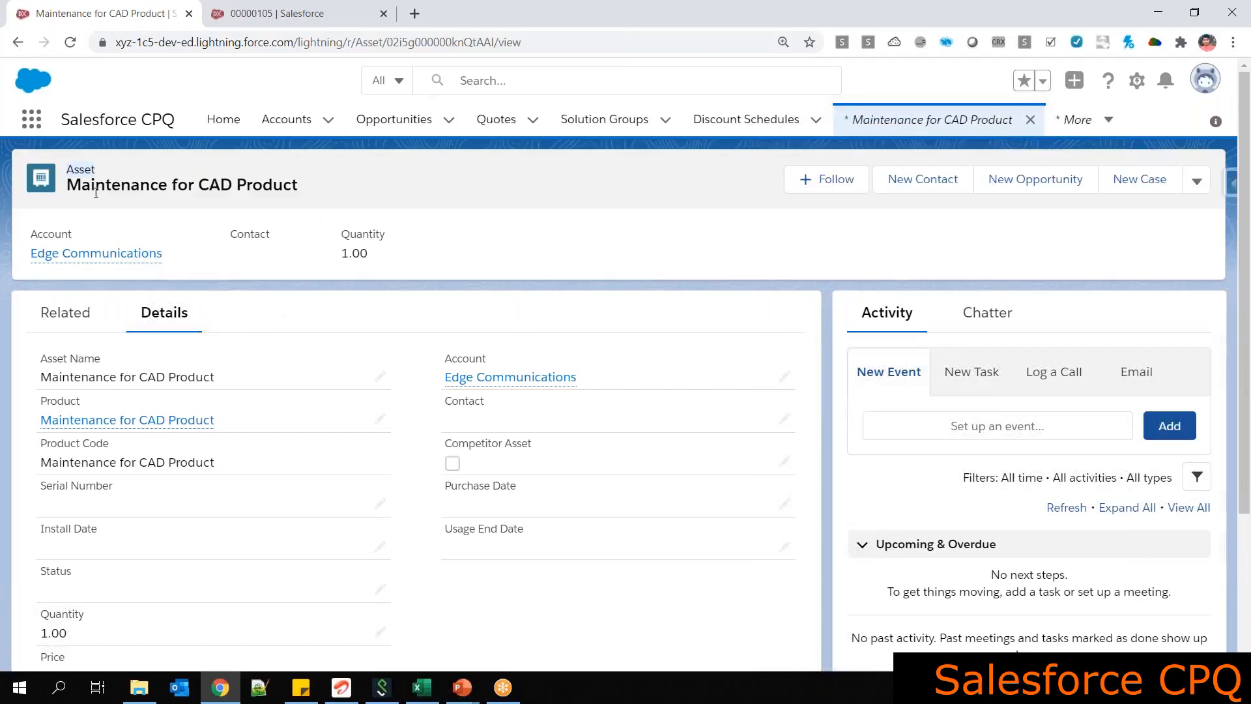
Review the asset's details, highlighting its price and checking quantity, currency and the other fields
{"action": "scroll", "coordinate": [130, 515], "scroll_direction": "down", "scroll_amount": 3}
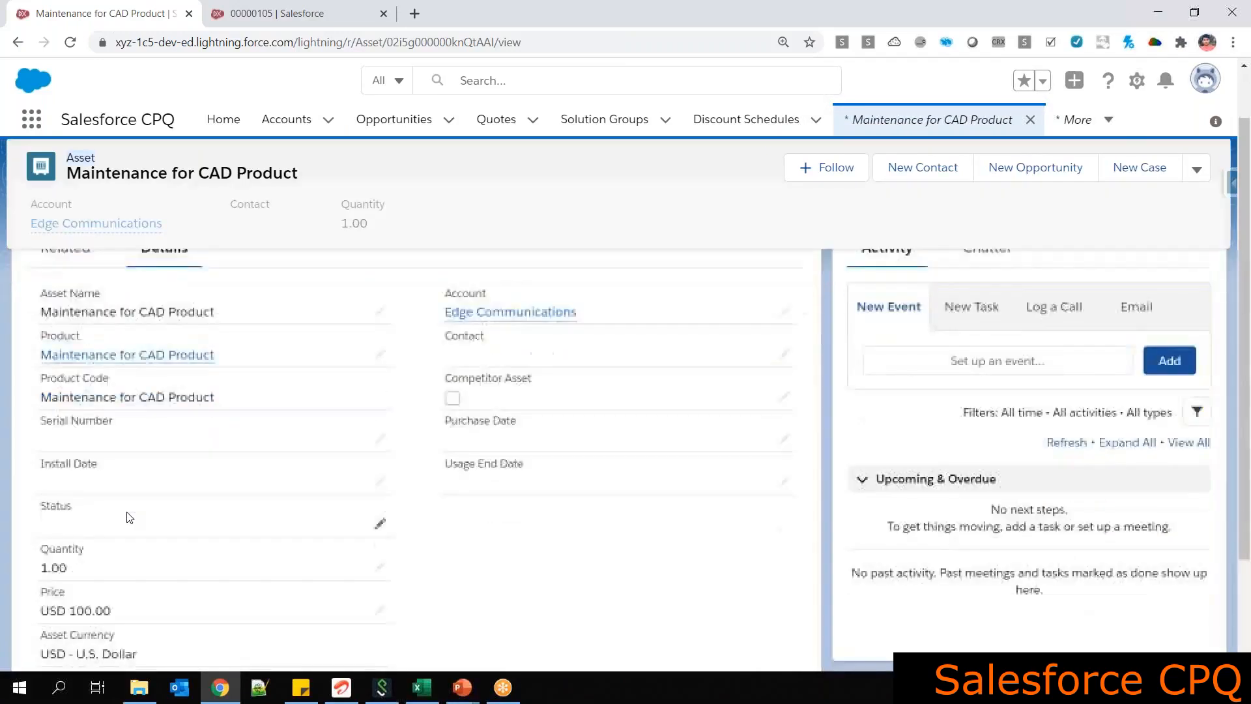
{"action": "double_click", "coordinate": [46, 452]}
{"action": "left_click_drag", "start_coordinate": [111, 515], "coordinate": [43, 511]}
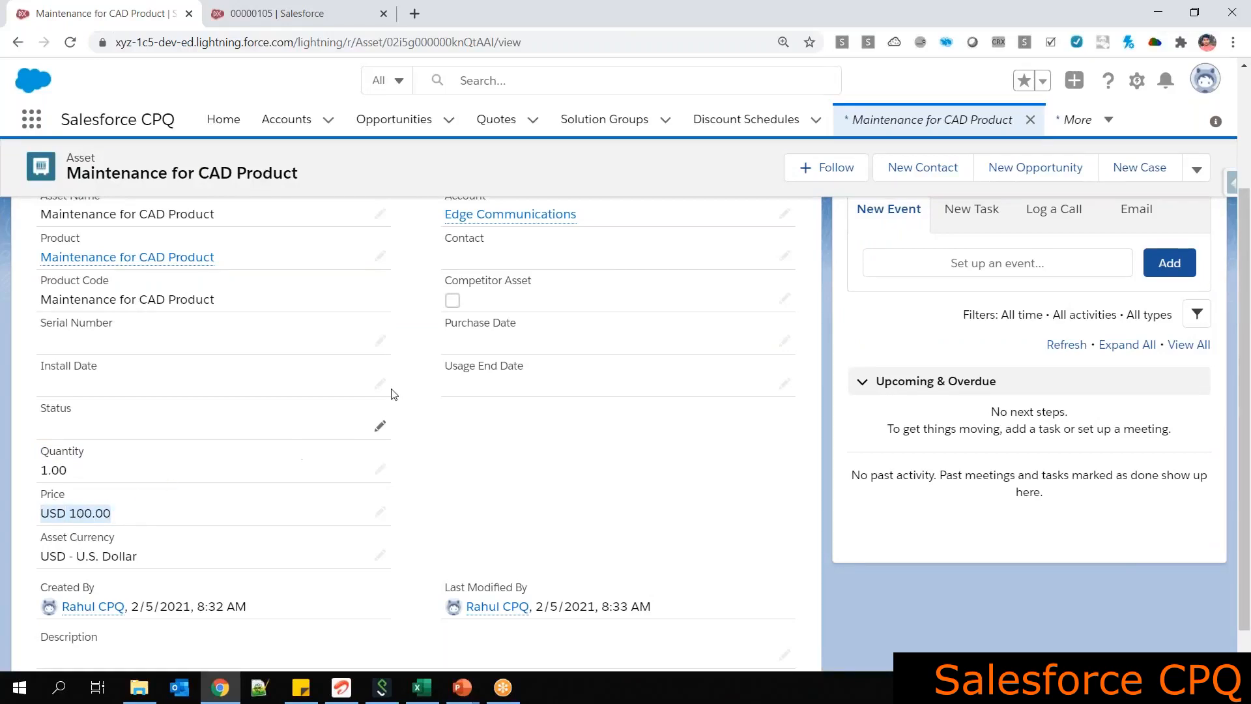
{"action": "scroll", "coordinate": [402, 368], "scroll_direction": "down", "scroll_amount": 1}
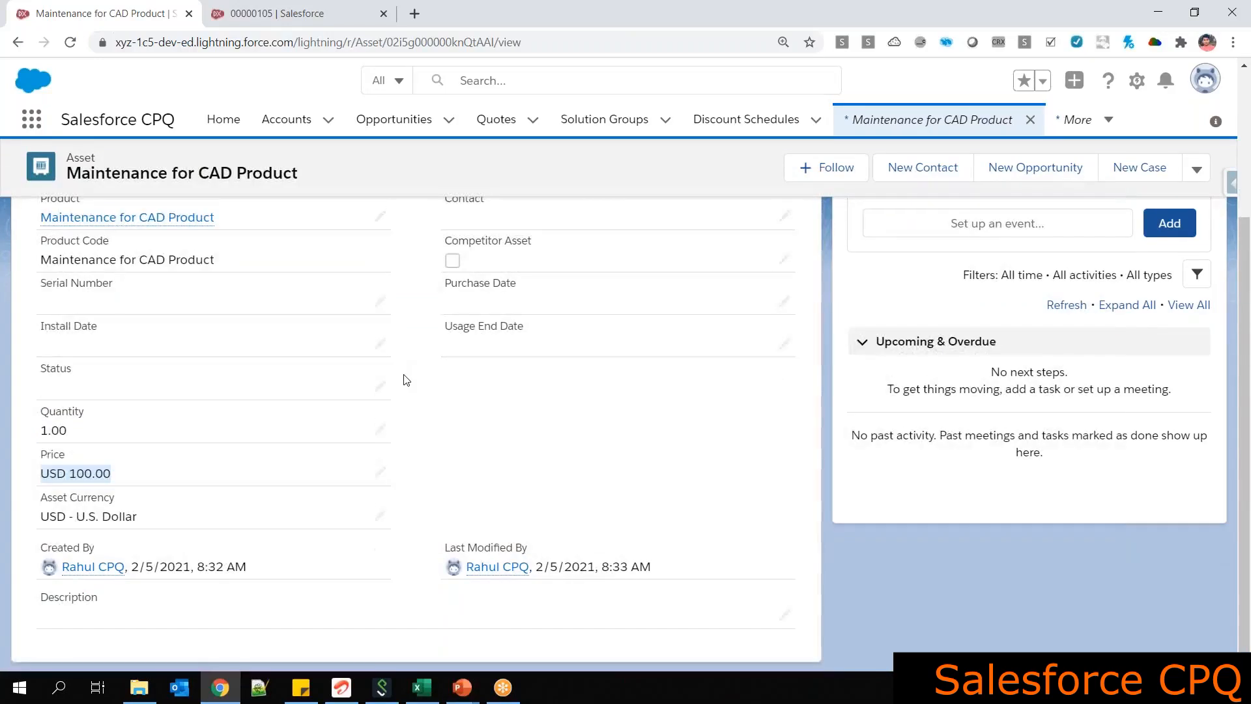
{"action": "scroll", "coordinate": [404, 380], "scroll_direction": "up", "scroll_amount": 4}
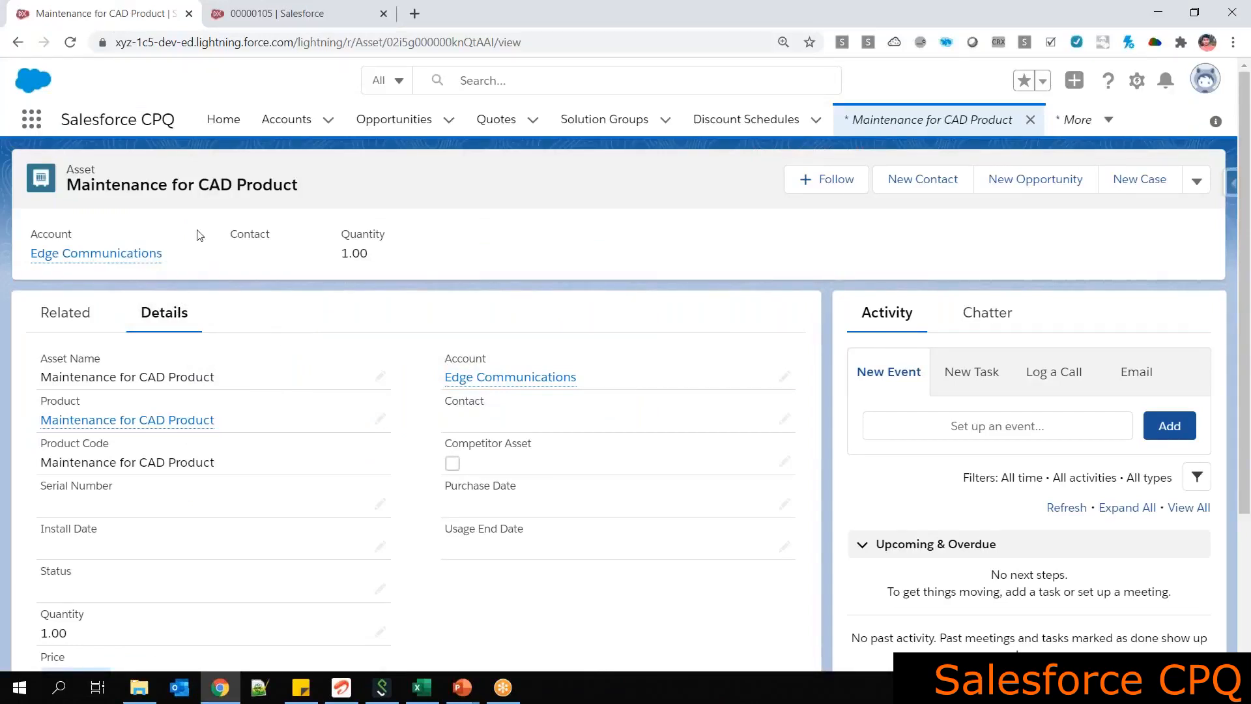
Switch to File Explorer, open the Topic 7- CPQ Contracting Services presentation and select its Renew Contract slide
{"action": "key", "text": "alt+Tab"}
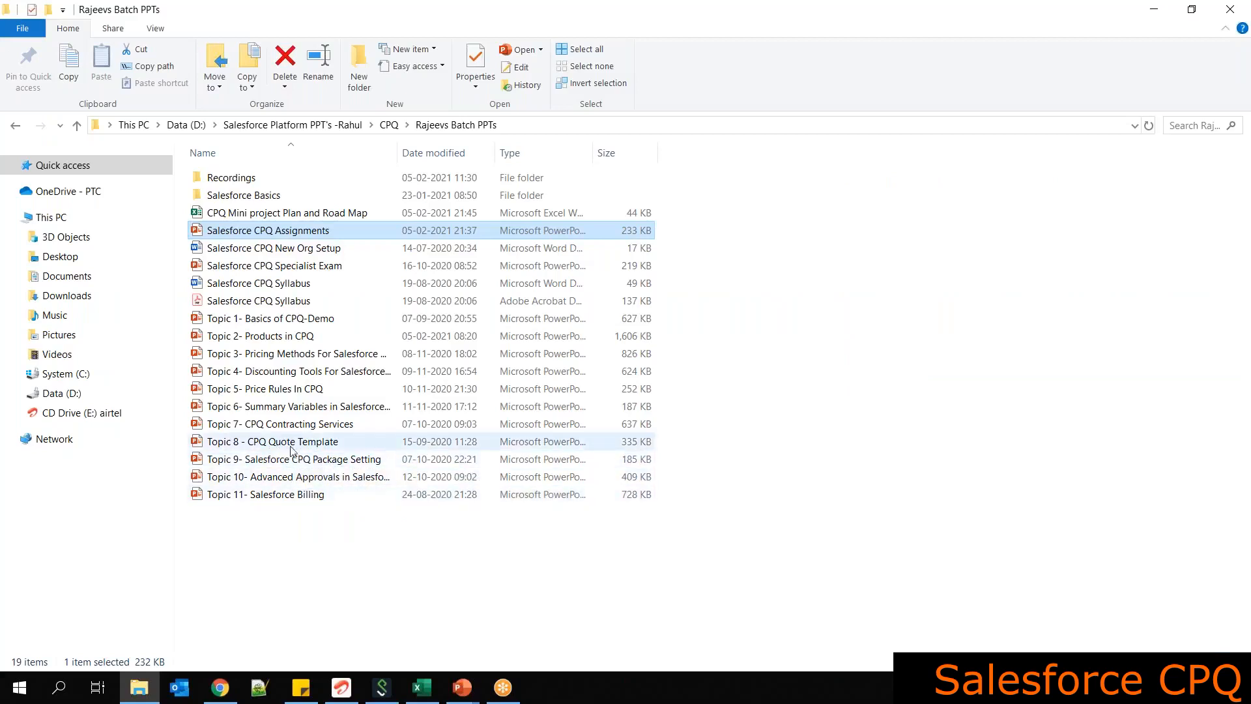
{"action": "double_click", "coordinate": [296, 425]}
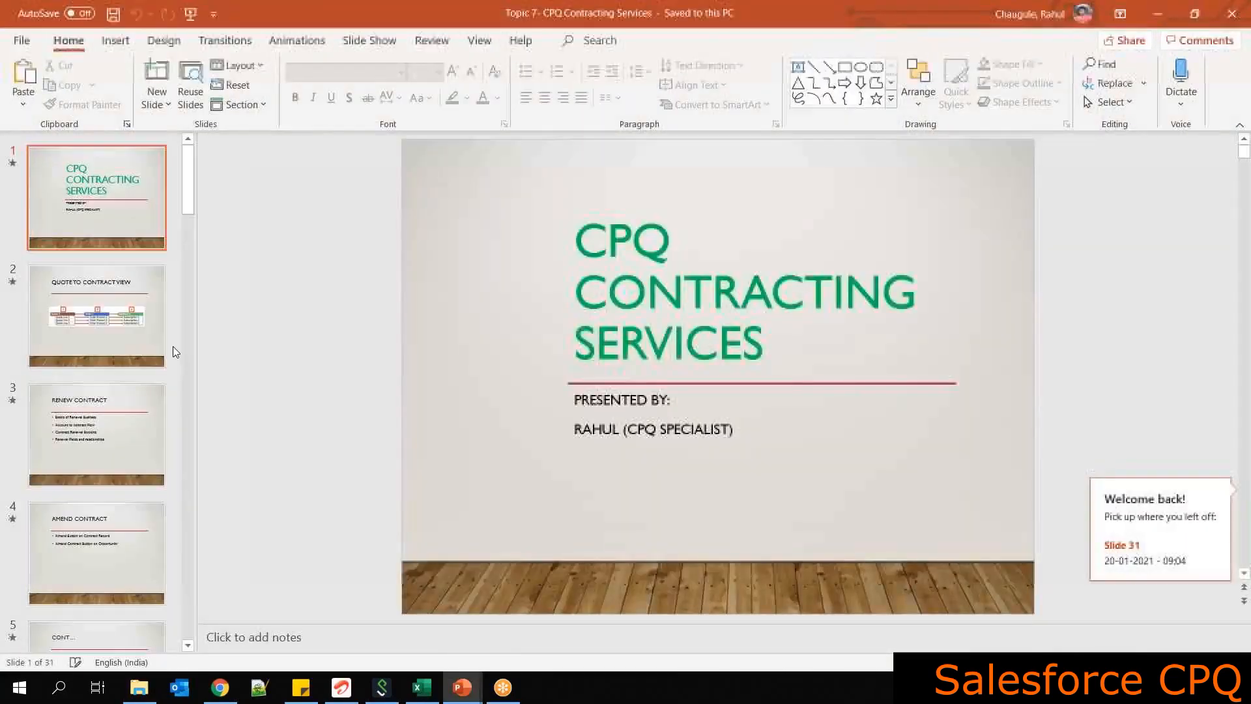
{"action": "left_click", "coordinate": [129, 460]}
Go through the slides to Amend/Renew Your Assets on slide 25 and highlight its title
{"action": "key", "text": "Down"}
{"action": "key", "text": "Down"}
{"action": "key", "text": "Down"}
{"action": "key", "text": "Down"}
{"action": "key", "text": "Down"}
{"action": "key", "text": "Down"}
{"action": "key", "text": "Down"}
{"action": "key", "text": "Down"}
{"action": "key", "text": "Down"}
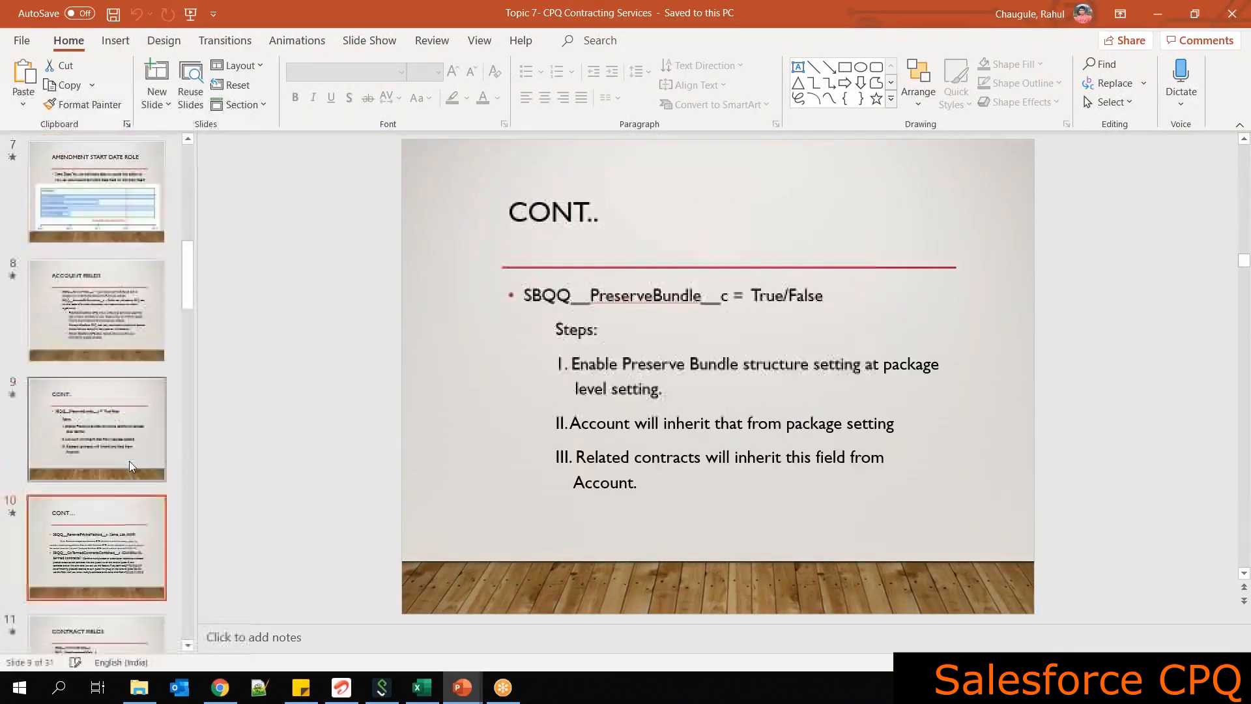
{"action": "key", "text": "Down"}
{"action": "key", "text": "Down"}
{"action": "key", "text": "Down"}
{"action": "key", "text": "Down"}
{"action": "key", "text": "Down"}
{"action": "key", "text": "Down"}
{"action": "key", "text": "Down"}
{"action": "key", "text": "Down"}
{"action": "key", "text": "Down"}
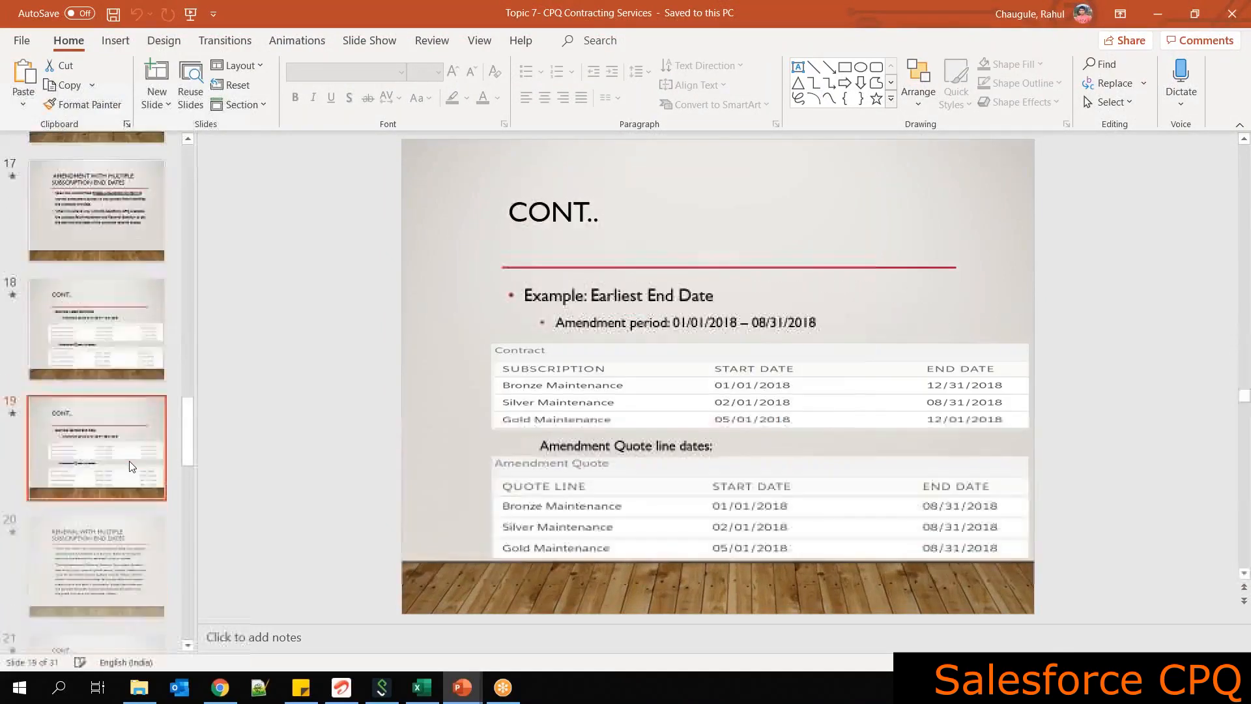
{"action": "key", "text": "Down"}
{"action": "key", "text": "Down"}
{"action": "key", "text": "Down"}
{"action": "key", "text": "Down"}
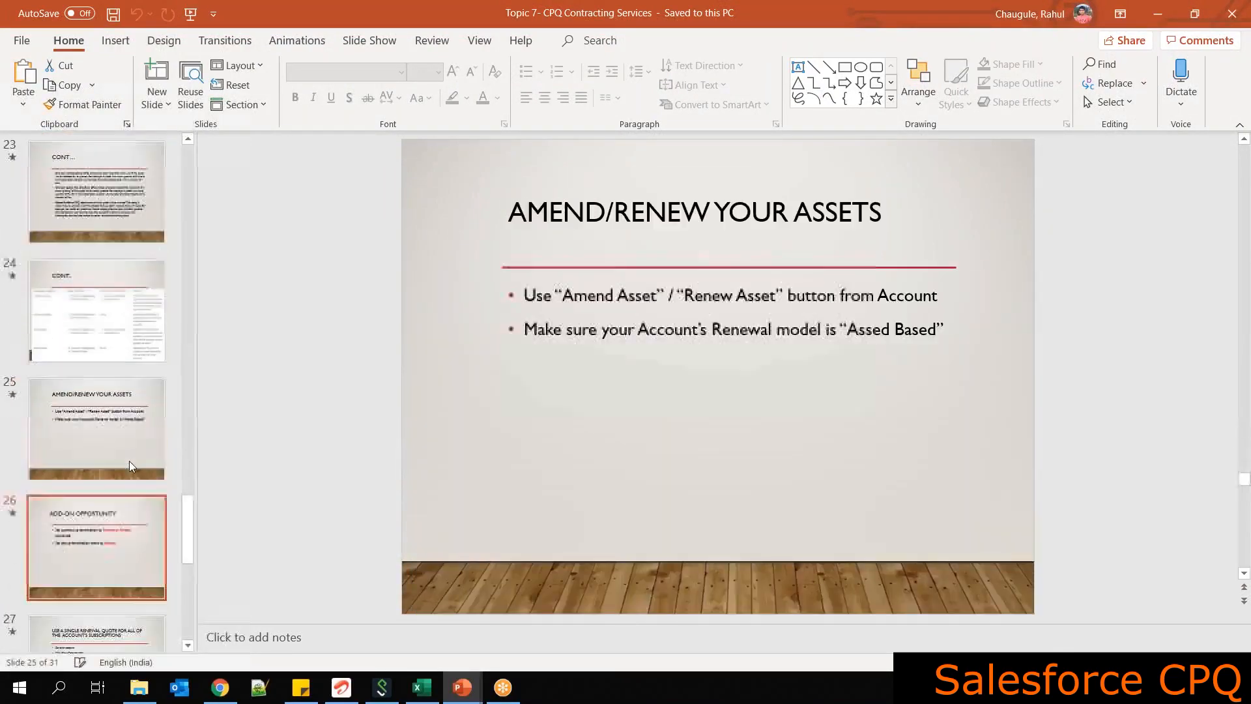
{"action": "left_click", "coordinate": [743, 206]}
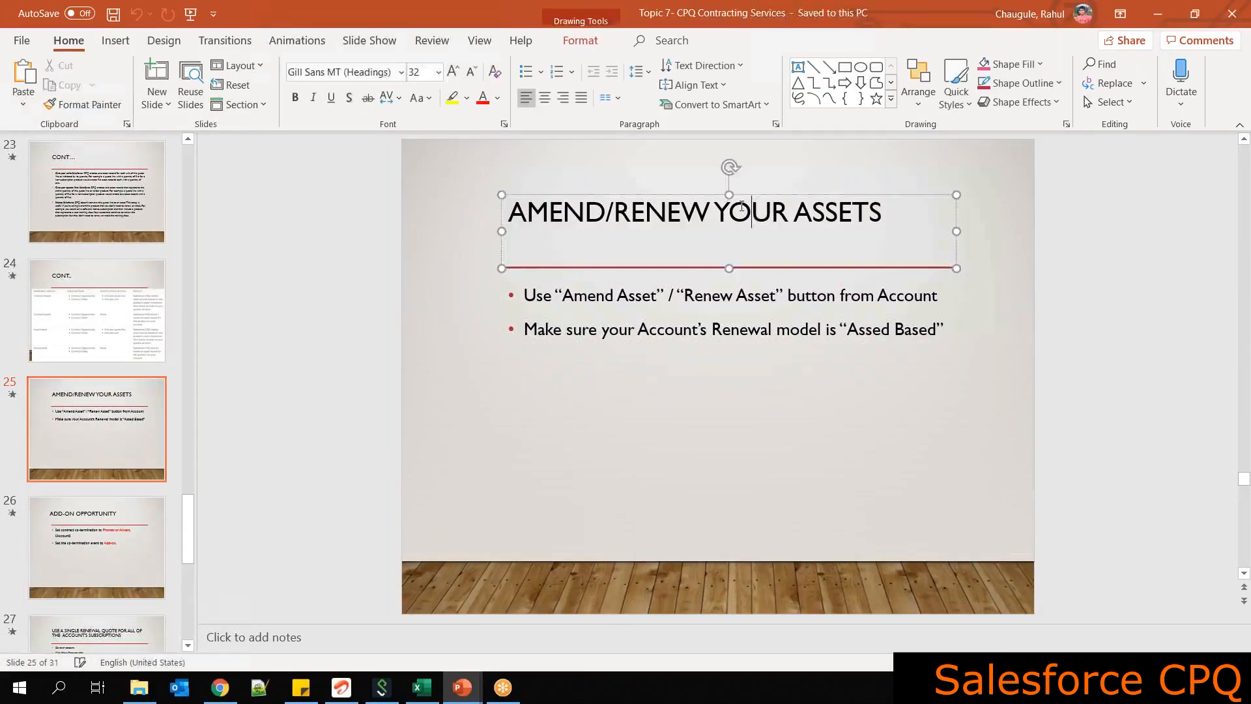
{"action": "triple_click", "coordinate": [743, 206]}
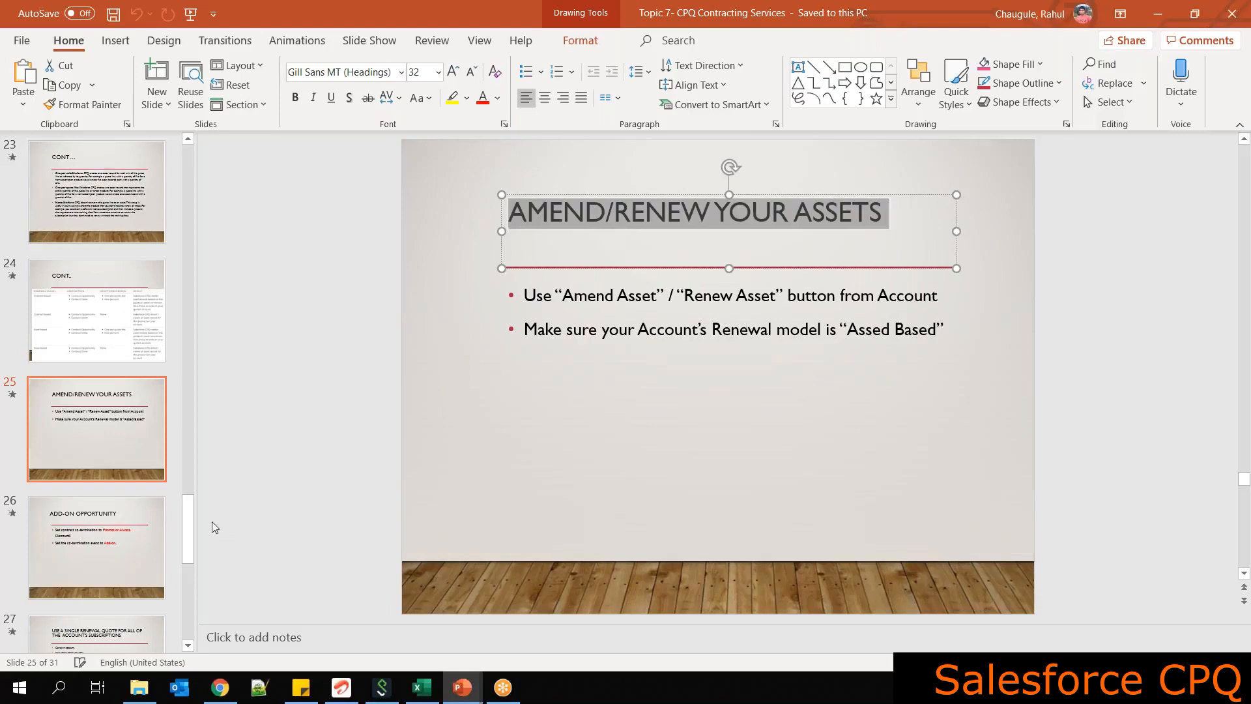
Return to the start of the presentation and view the Renew Contract and Amend Contract slides
{"action": "left_click_drag", "start_coordinate": [190, 533], "coordinate": [182, 154]}
{"action": "left_click", "coordinate": [115, 204]}
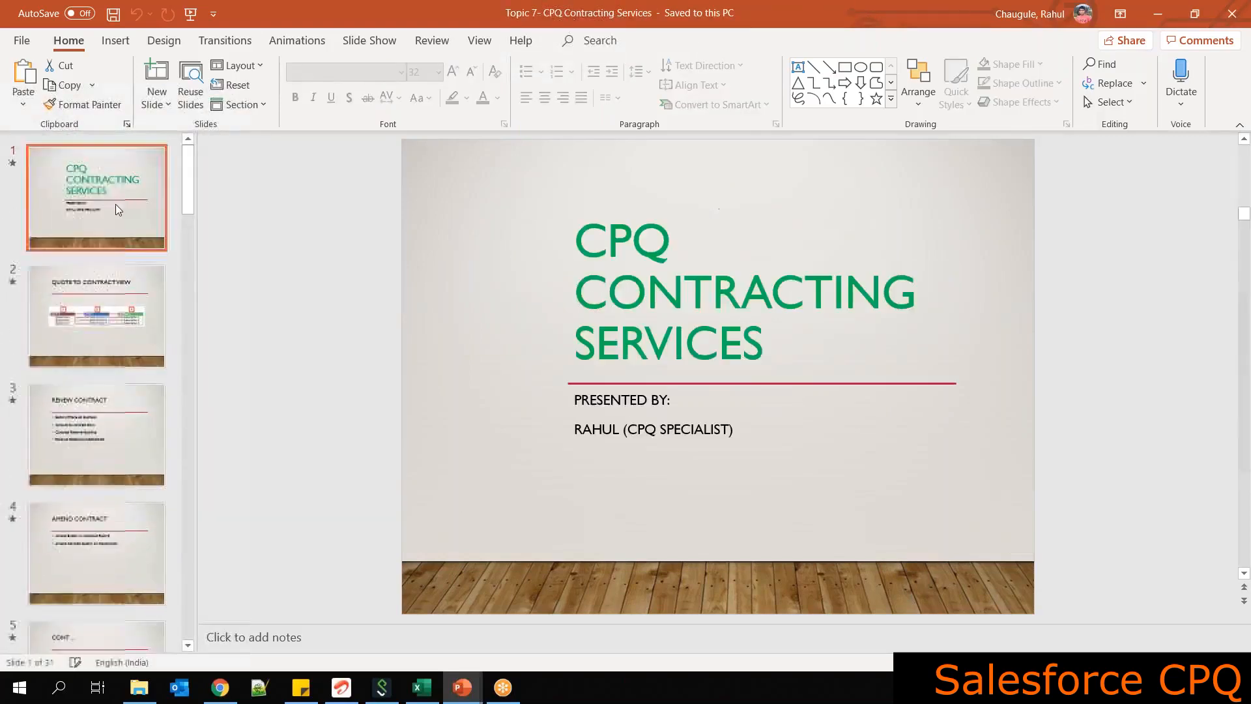
{"action": "left_click", "coordinate": [100, 455]}
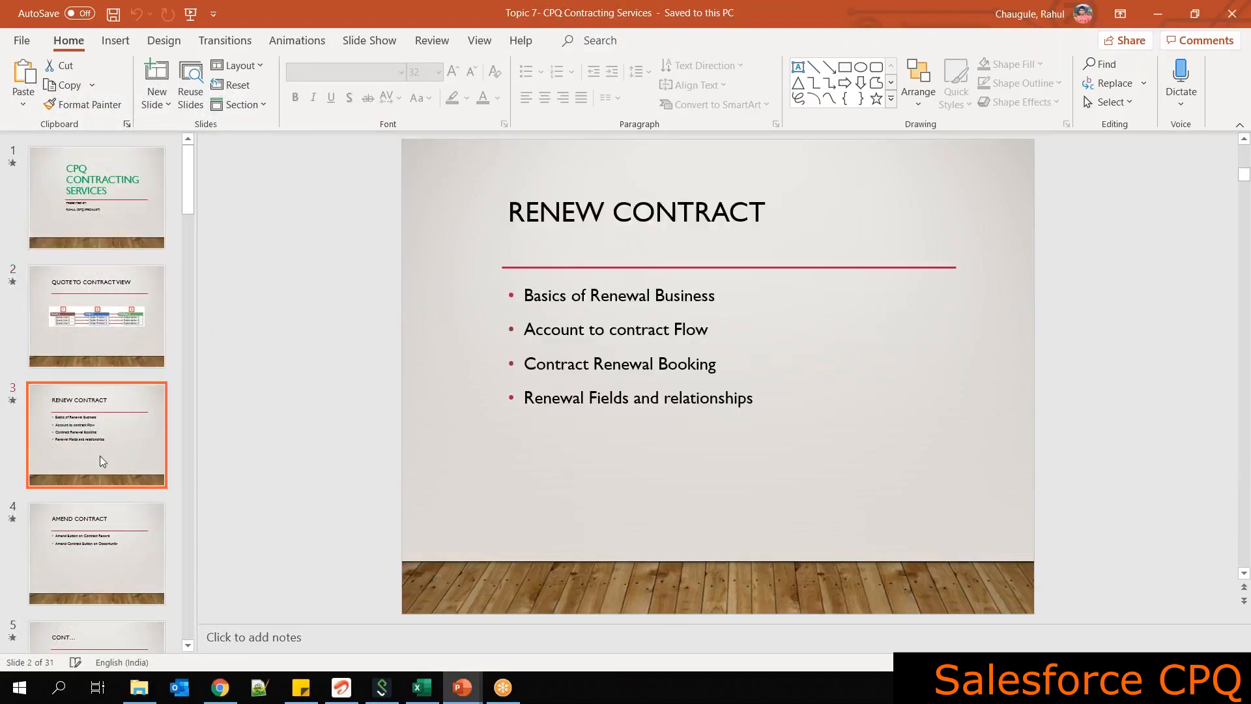
{"action": "left_click", "coordinate": [108, 542]}
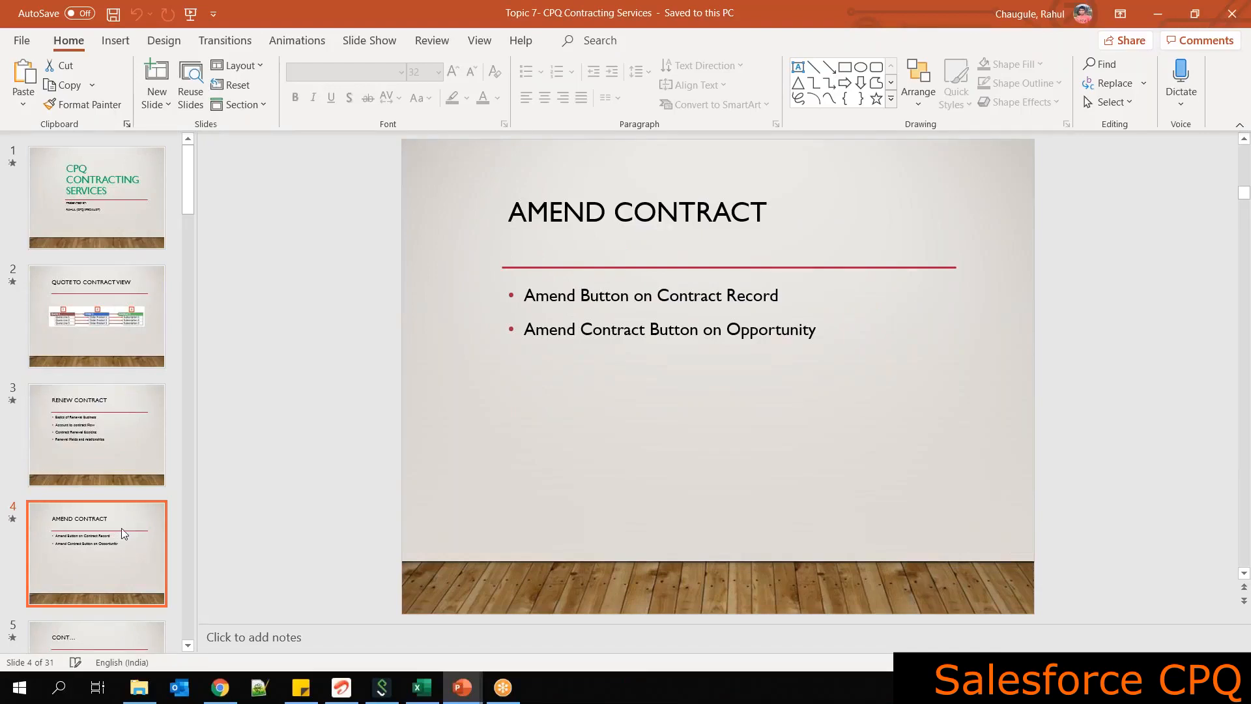
Switch back to Salesforce in the browser, check the contract record, and open the product linked from the Maintenance for CAD Product asset
{"action": "left_click", "coordinate": [220, 688]}
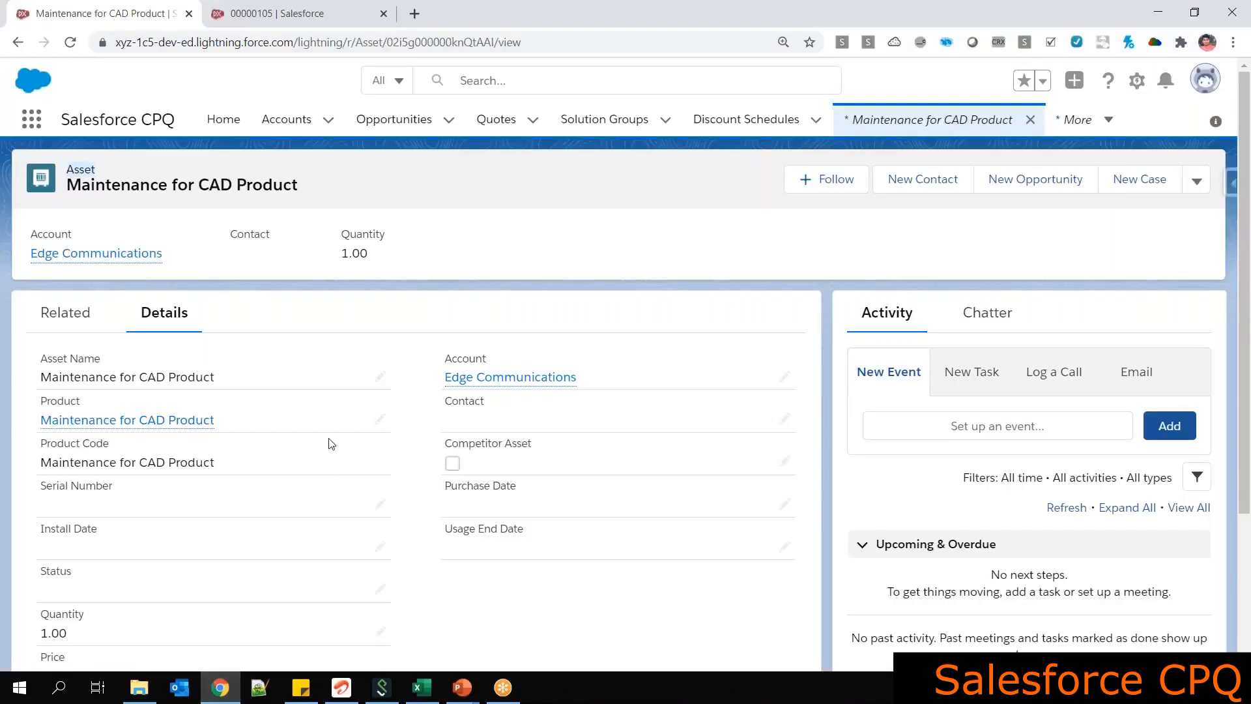
{"action": "left_click", "coordinate": [279, 16]}
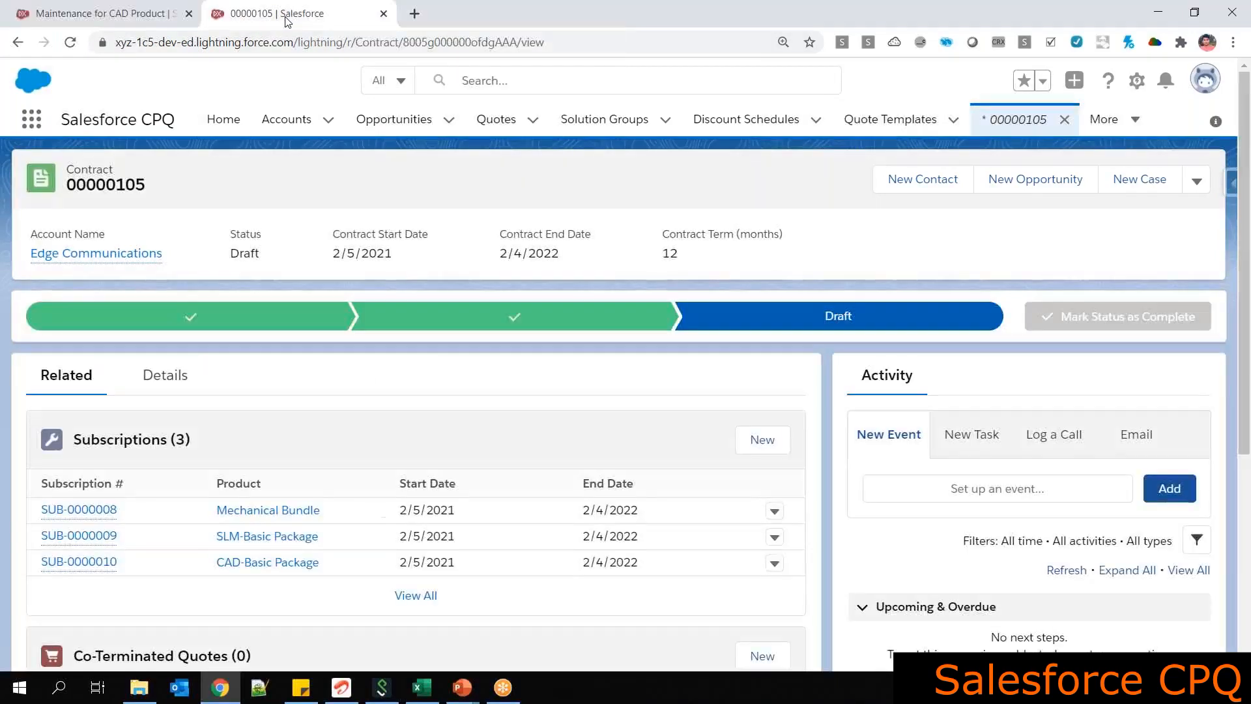
{"action": "left_click", "coordinate": [104, 13]}
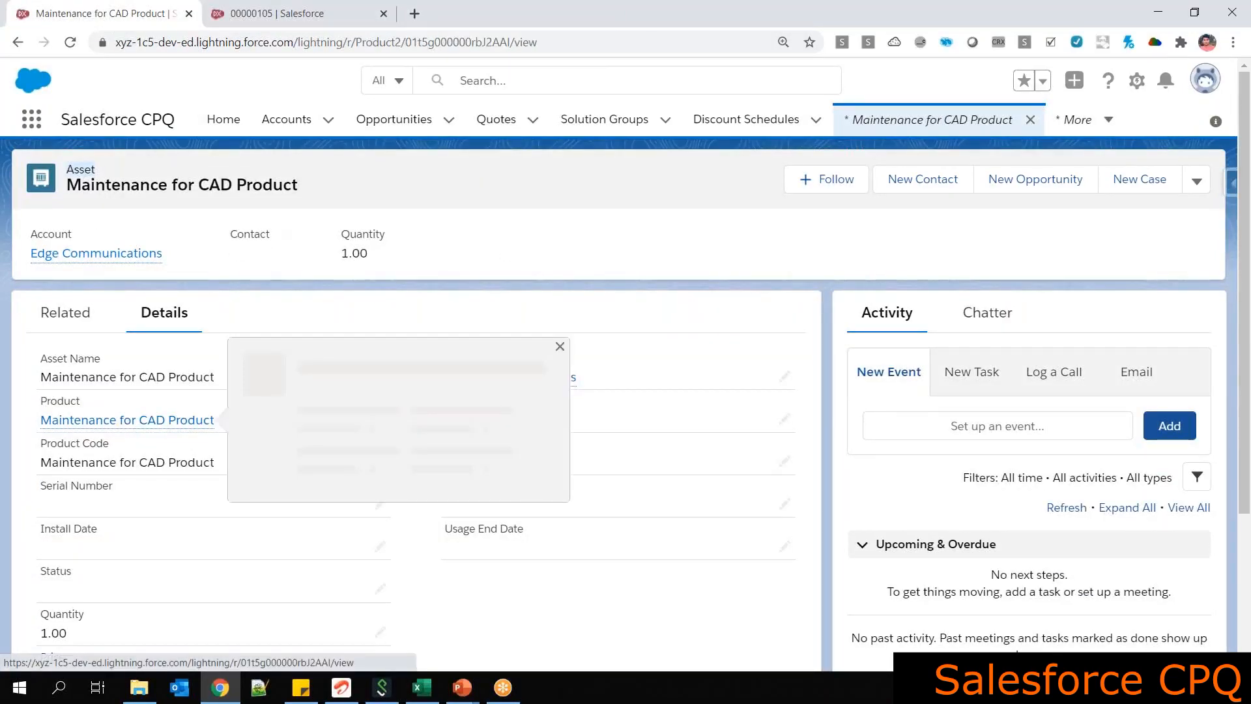
{"action": "left_click", "coordinate": [129, 420]}
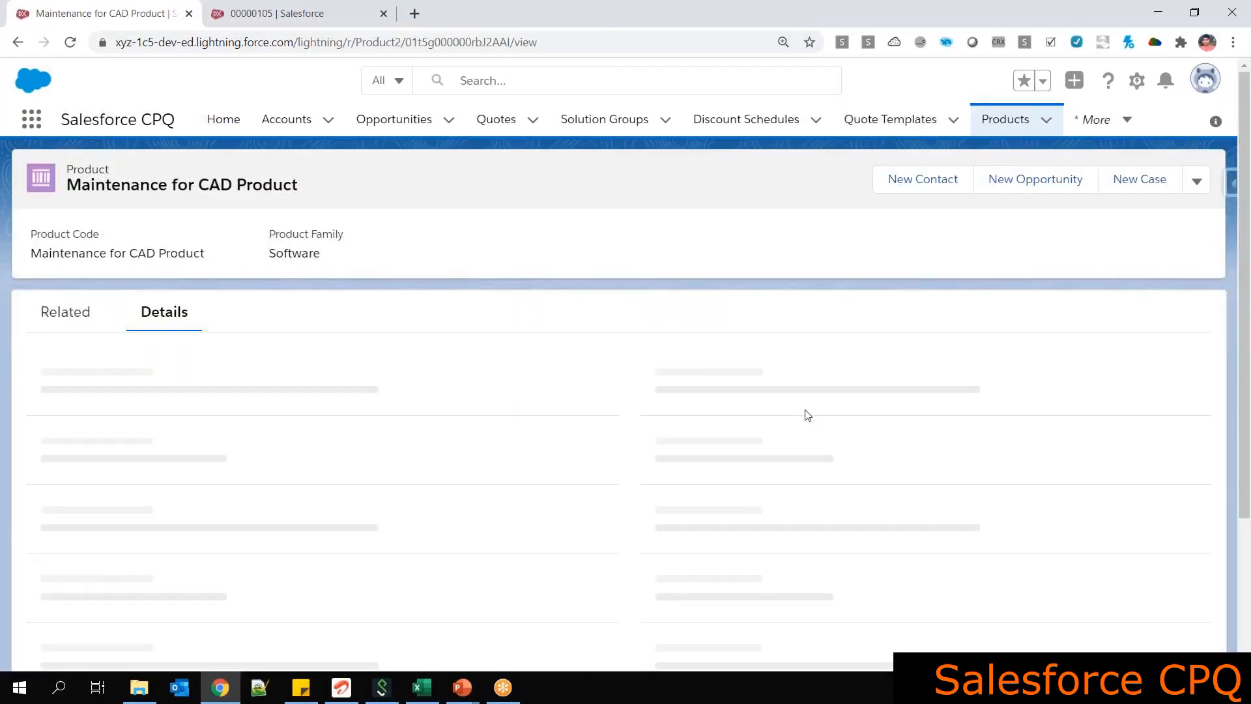
Examine the product's Asset Amendment Behavior, Asset Conversion and Subscription Pricing fields, highlighting each field label
{"action": "scroll", "coordinate": [762, 427], "scroll_direction": "down", "scroll_amount": 3}
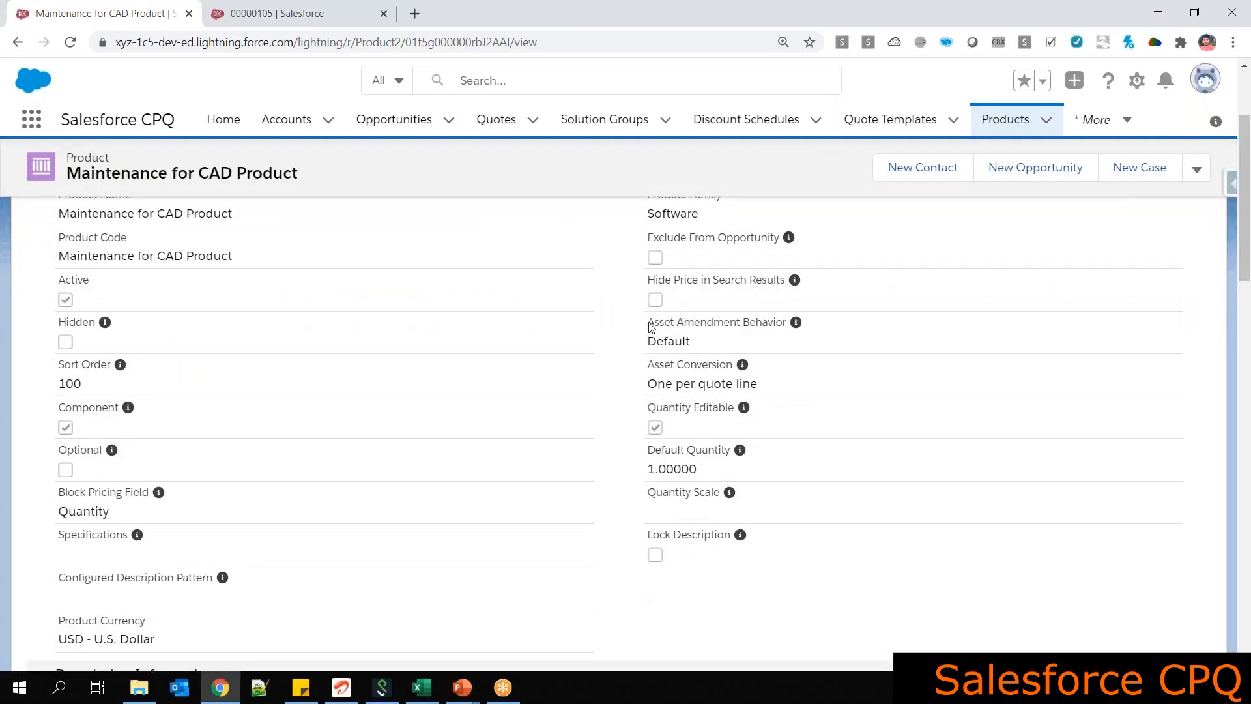
{"action": "left_click_drag", "start_coordinate": [649, 326], "coordinate": [773, 323]}
{"action": "left_click_drag", "start_coordinate": [654, 363], "coordinate": [732, 363]}
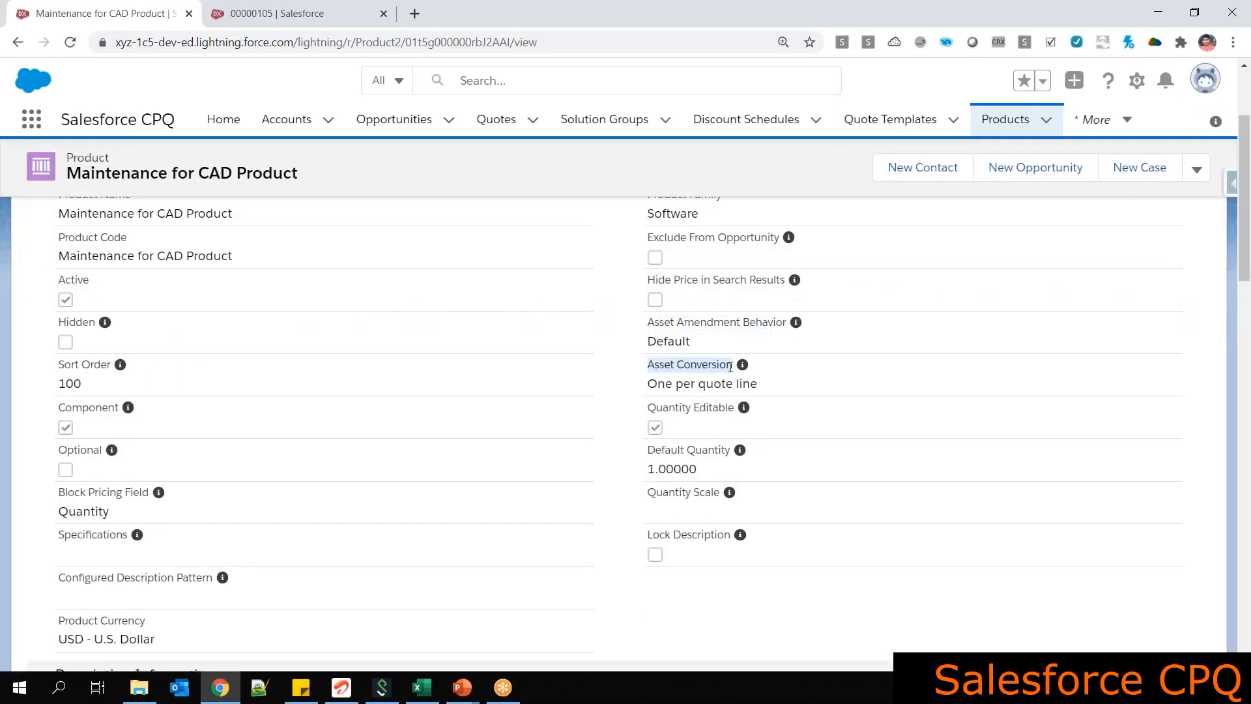
{"action": "scroll", "coordinate": [722, 427], "scroll_direction": "down", "scroll_amount": 12}
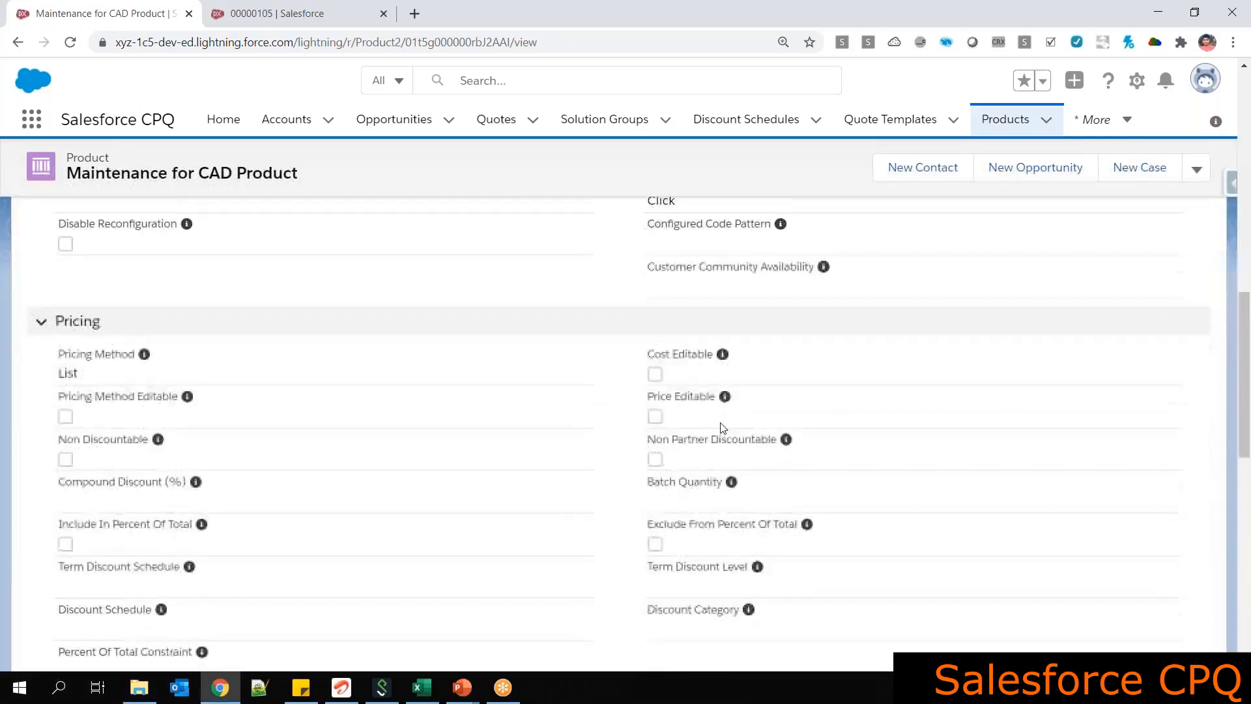
{"action": "scroll", "coordinate": [722, 427], "scroll_direction": "down", "scroll_amount": 3}
{"action": "left_click_drag", "start_coordinate": [54, 256], "coordinate": [159, 256]}
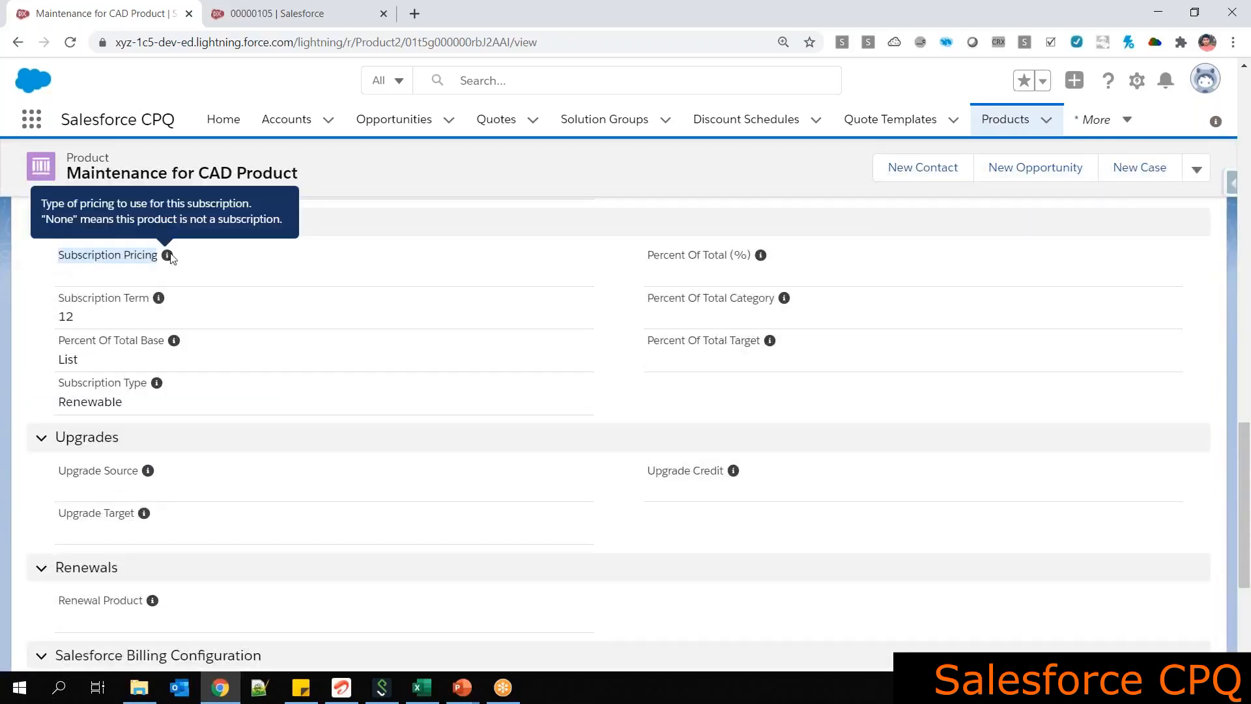